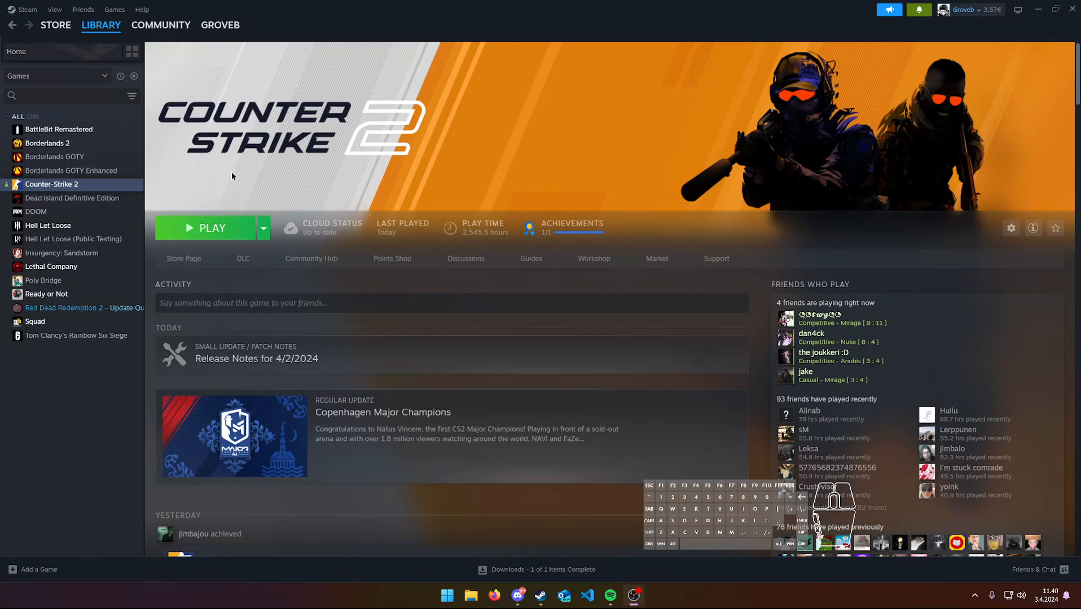
- Check the DLC section of Counter-Strike 2's properties for the Workshop Tools entry, and close the properties window
right_click(92, 185)
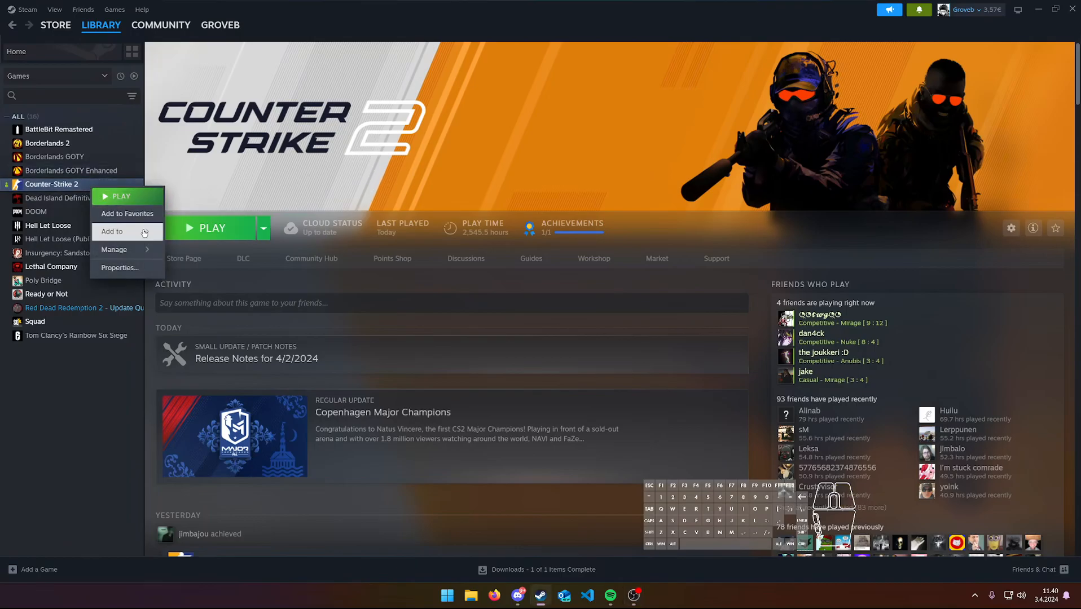
mouse_move(133, 251)
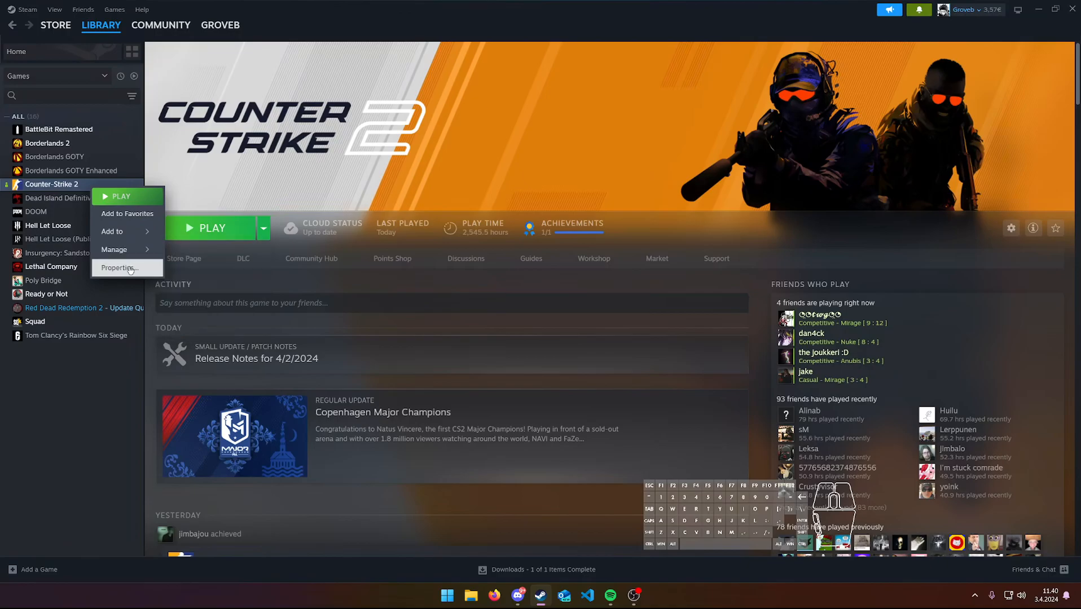
right_click(60, 185)
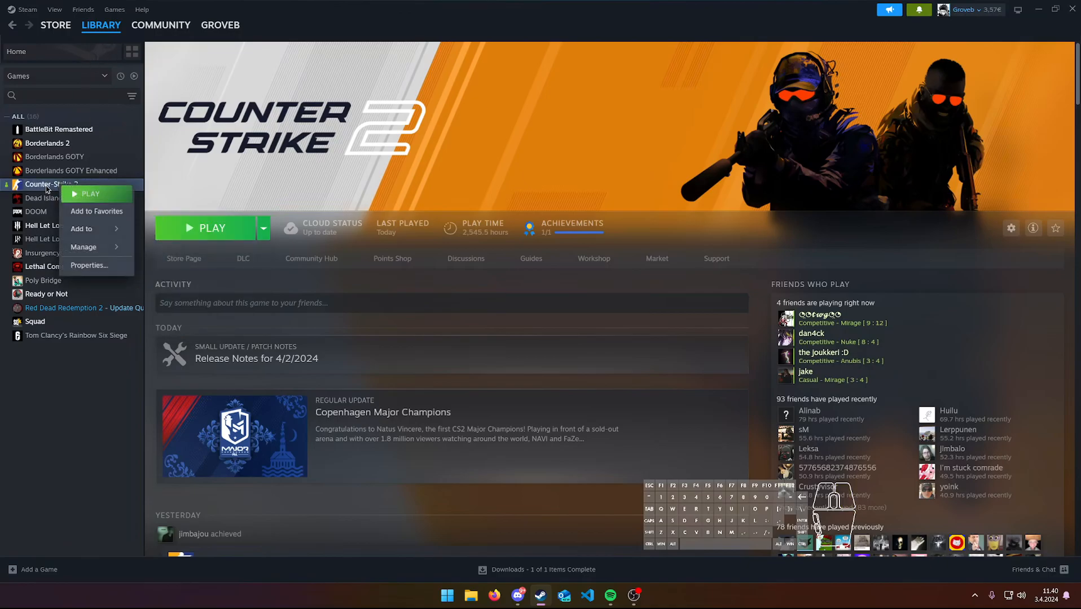
left_click(90, 265)
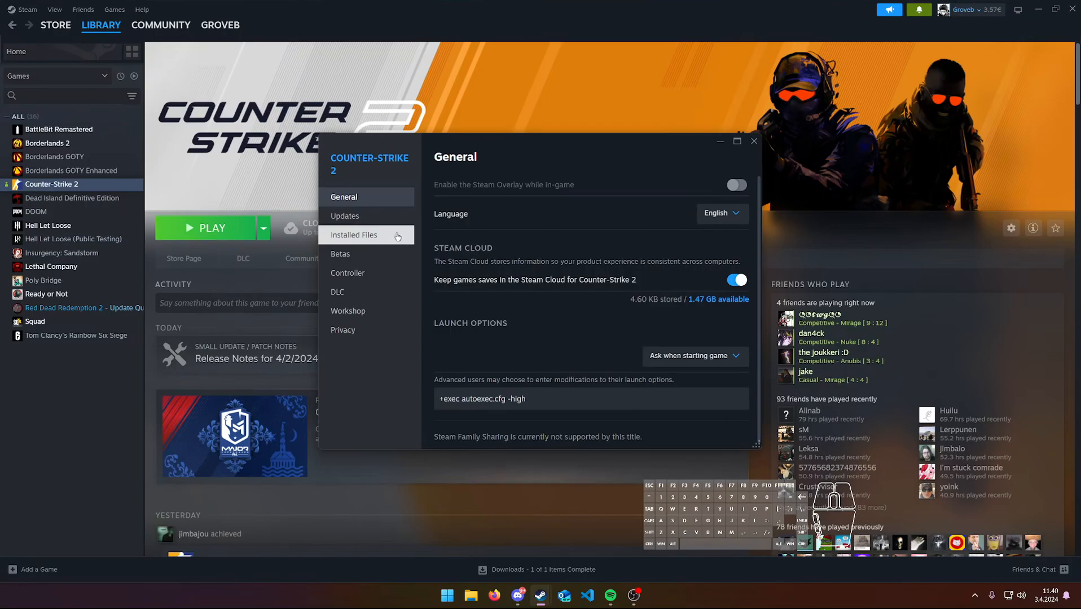
left_click(362, 291)
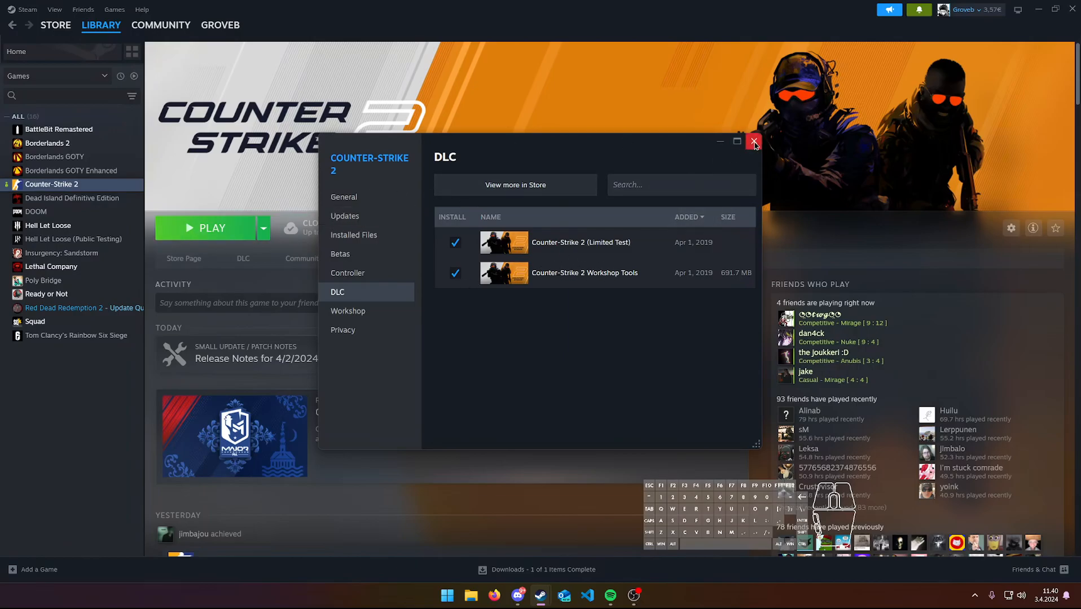
left_click(755, 142)
- Launch Counter-Strike 2 with the Counter-Strike 2 Workshop Tools launch option
left_click(227, 231)
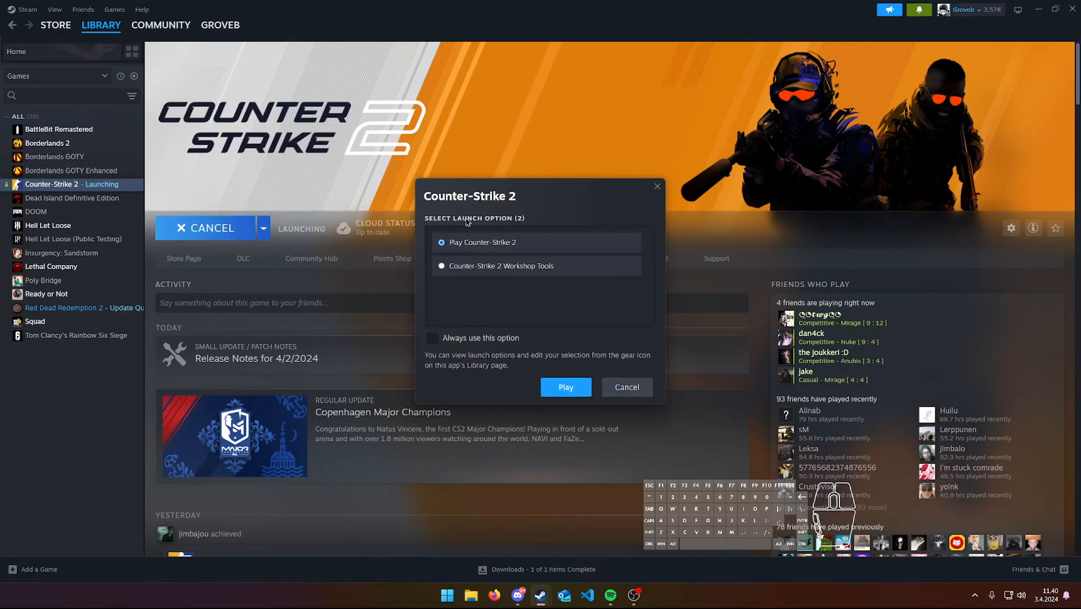
left_click(507, 266)
left_click(566, 389)
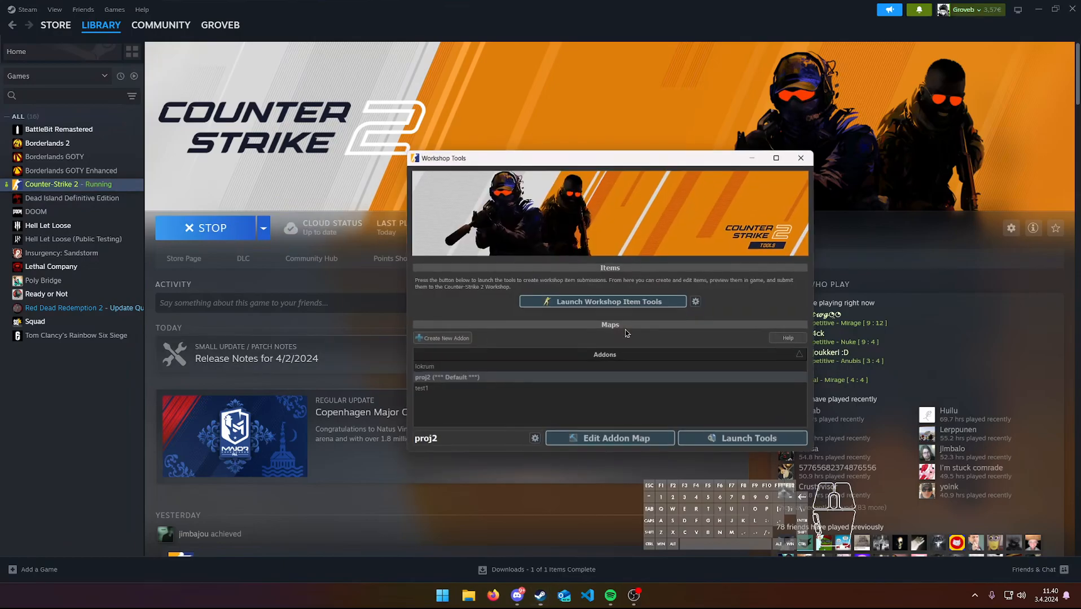
- Create a new addon named proj3 in Workshop Tools
left_click_drag(555, 157, 504, 122)
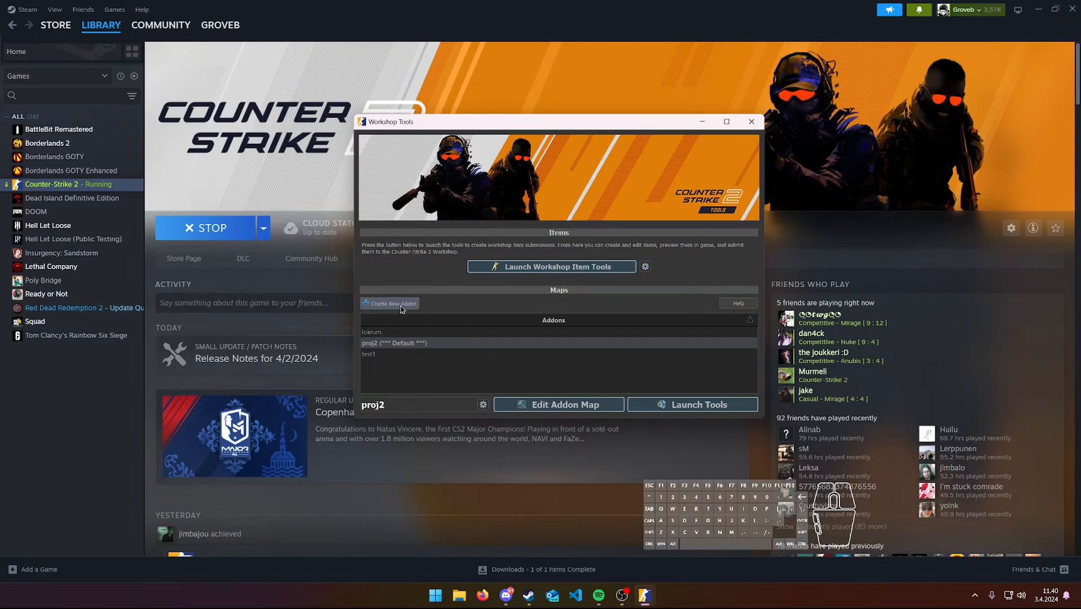
left_click(401, 309)
type("proj3")
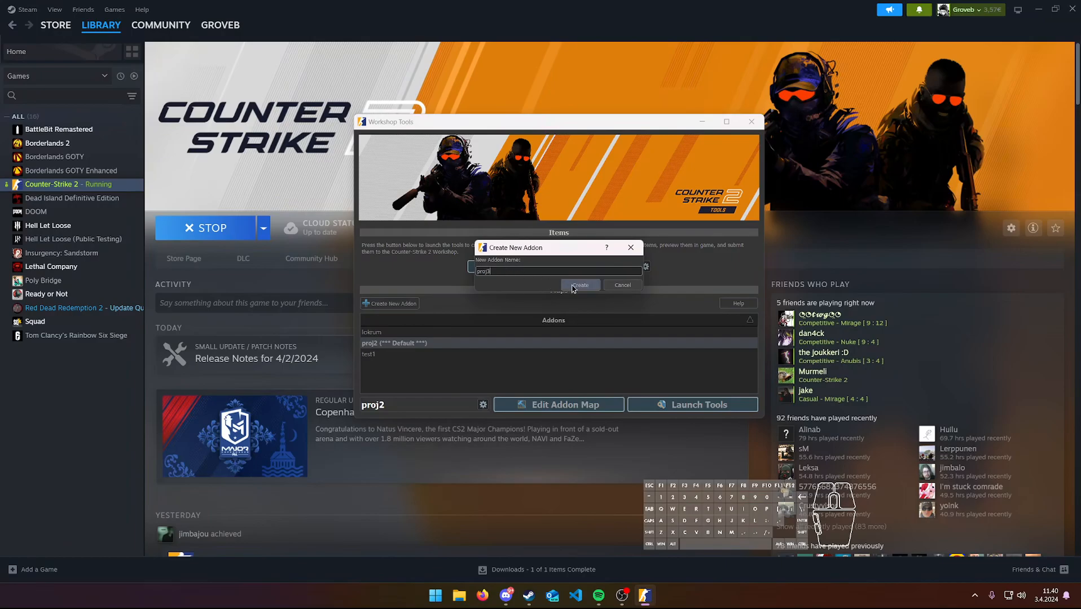
left_click(574, 286)
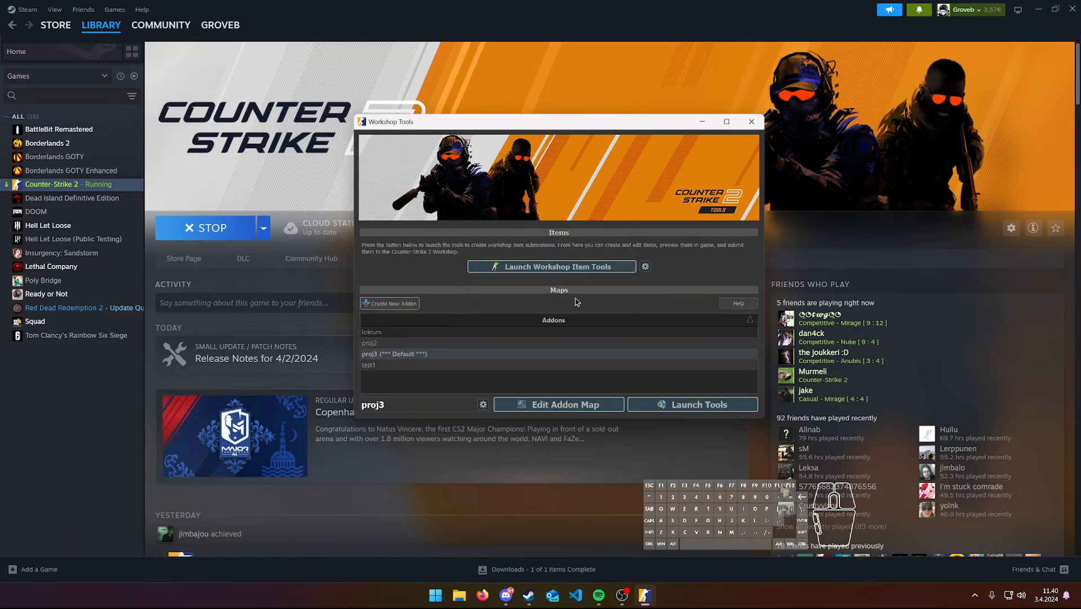
right_click(397, 344)
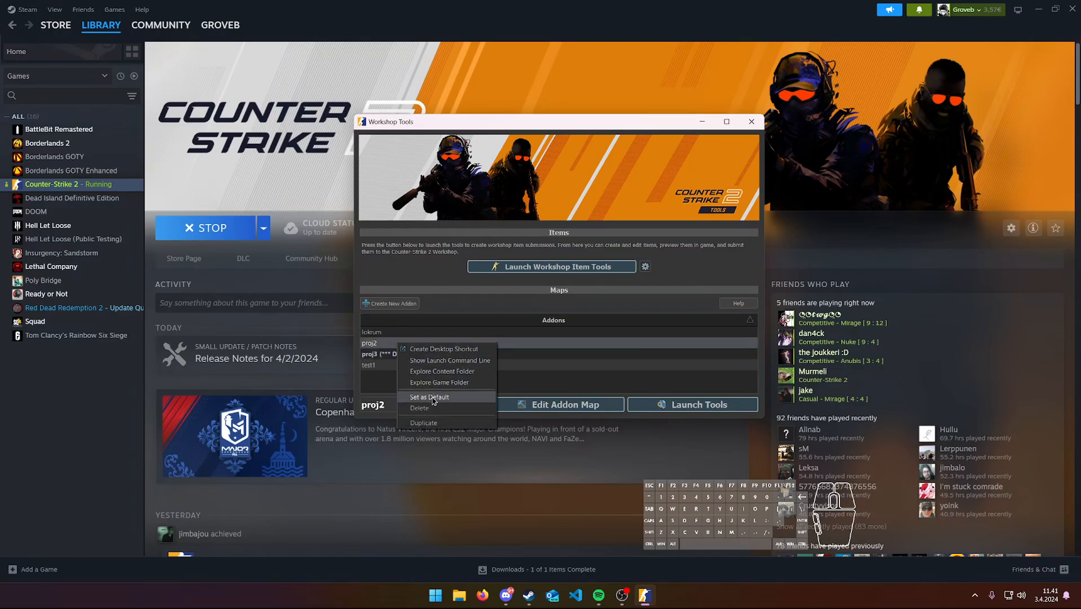
left_click(467, 359)
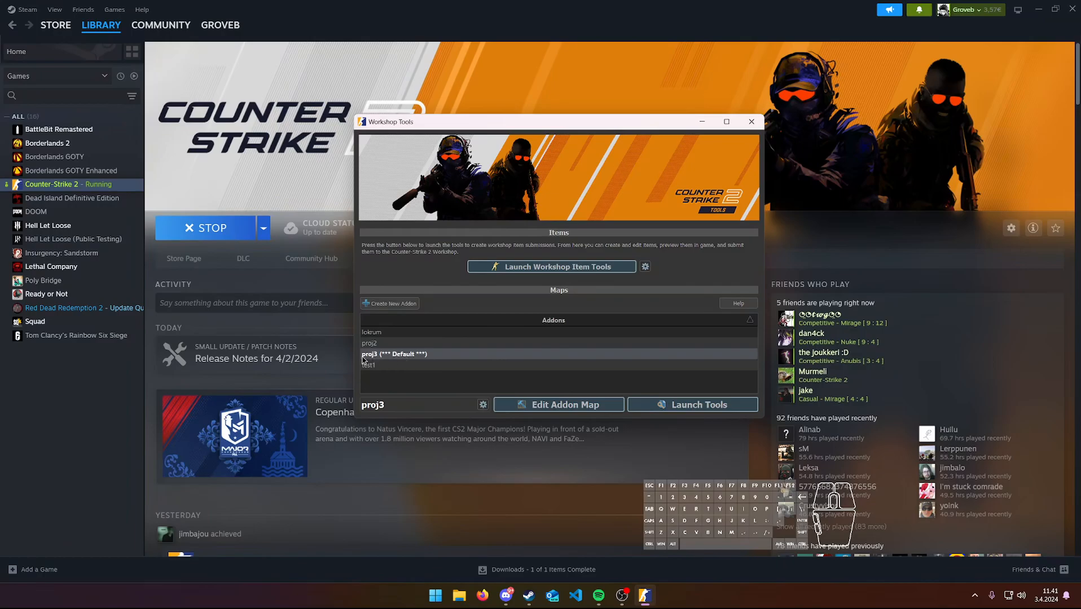
right_click(415, 357)
left_click(560, 355)
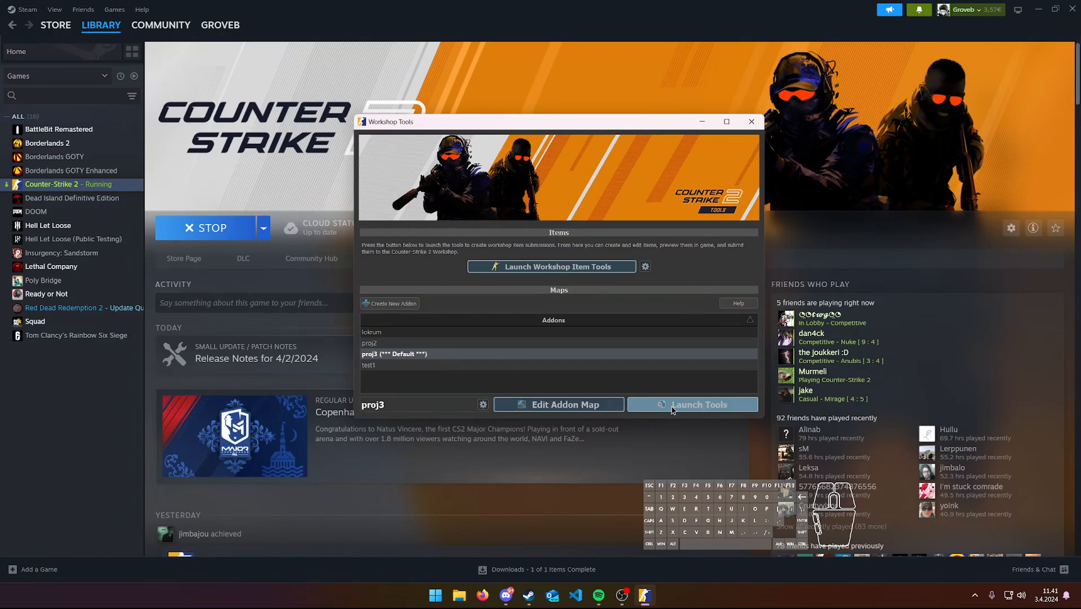
- Launch the tools for the proj3 addon and open the Hammer map editor from the Asset Browser
left_click(671, 406)
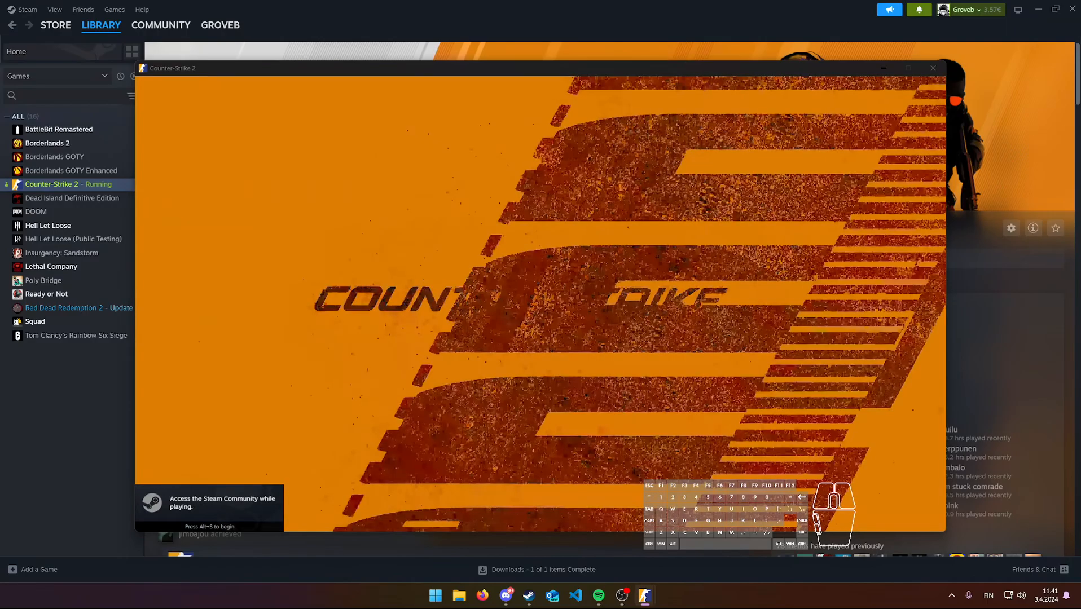
left_click_drag(611, 227, 398, 149)
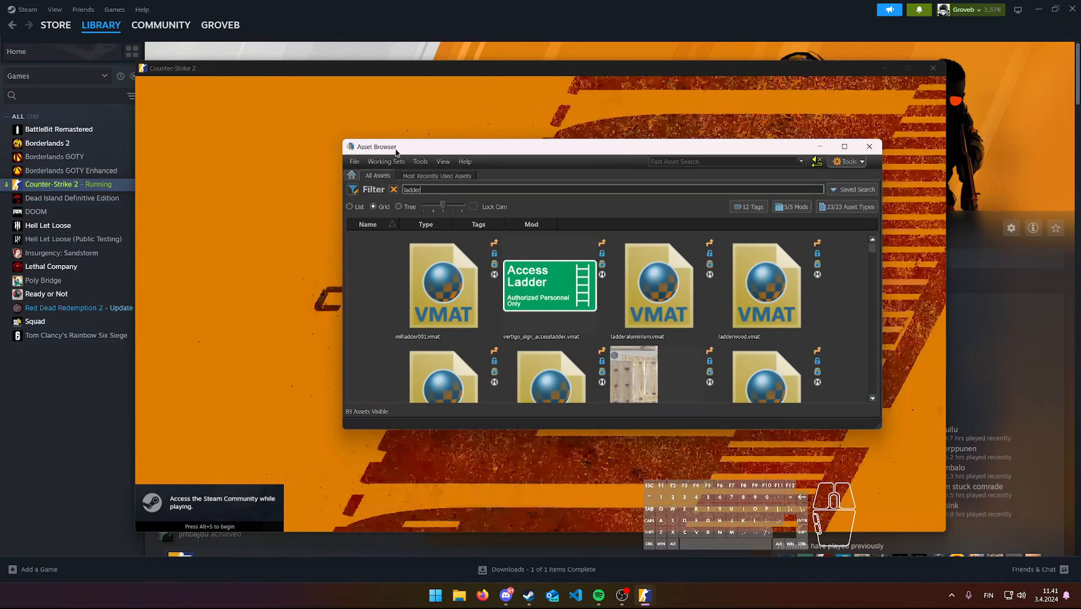
left_click_drag(441, 147, 442, 123)
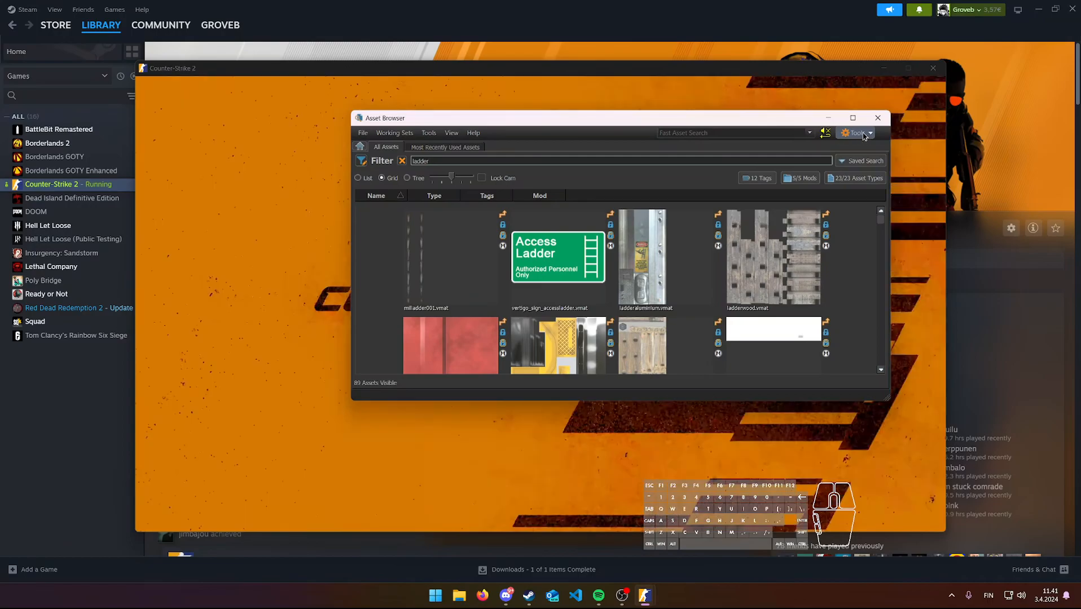
left_click(855, 136)
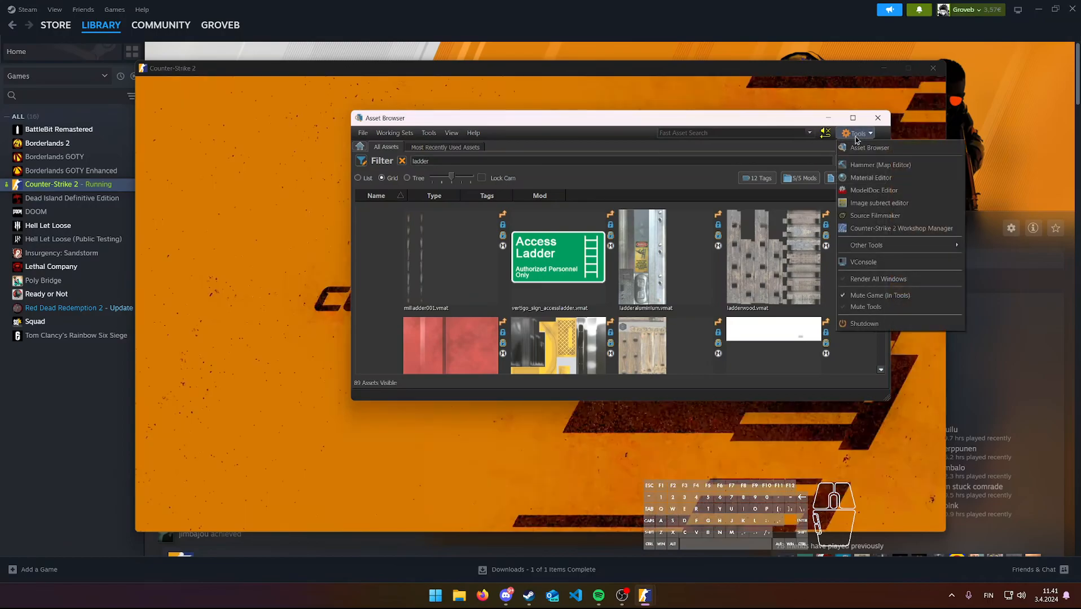
left_click(870, 165)
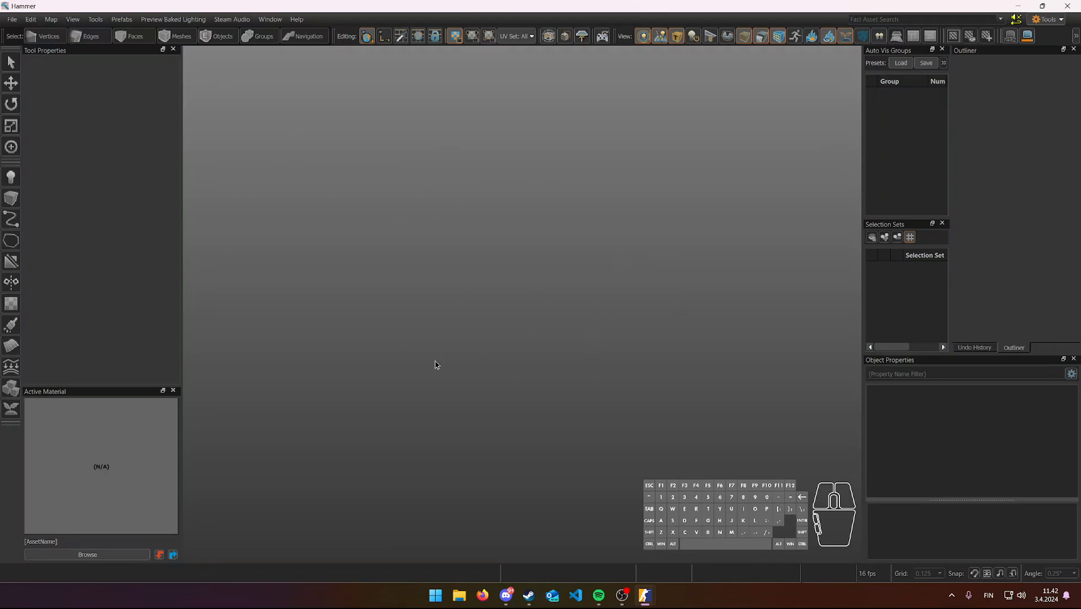
- Open the map file proj3.vmap from the maps folder of the proj3 addon
left_click(11, 21)
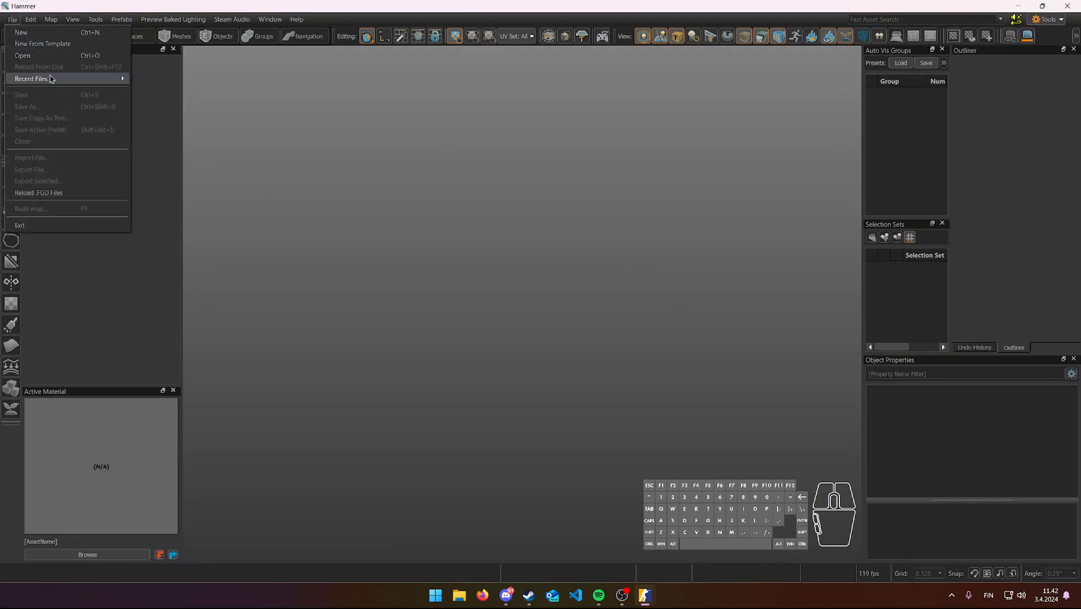
mouse_move(50, 79)
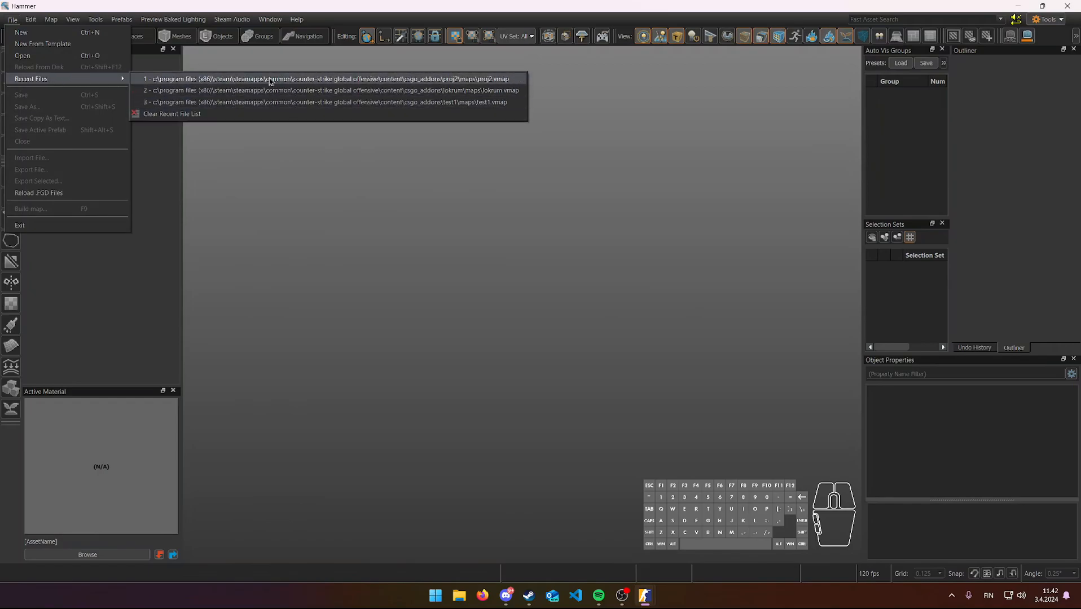
left_click(73, 57)
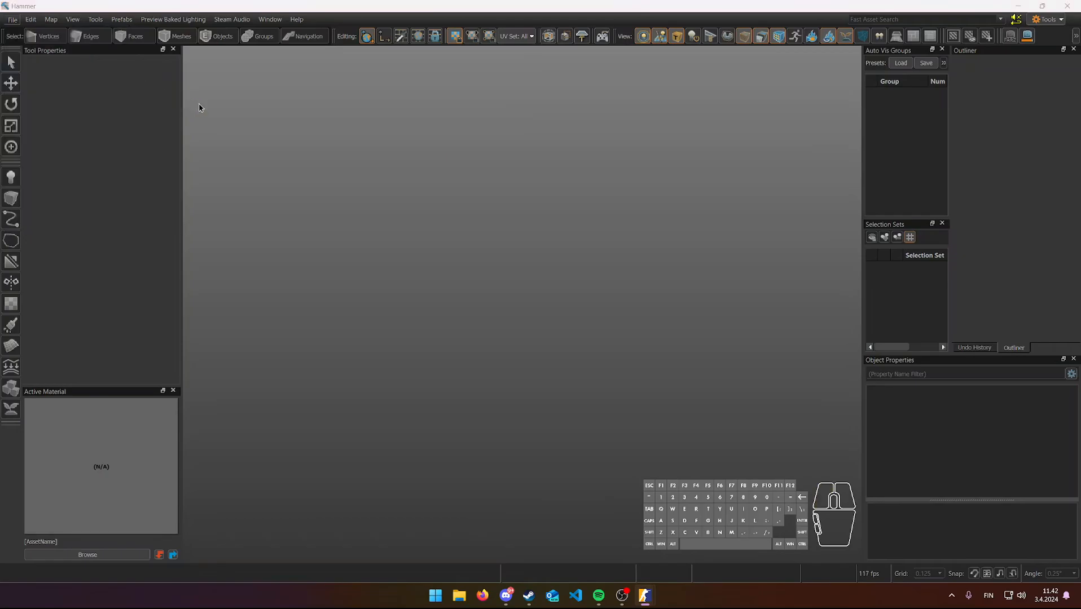
left_click(251, 41)
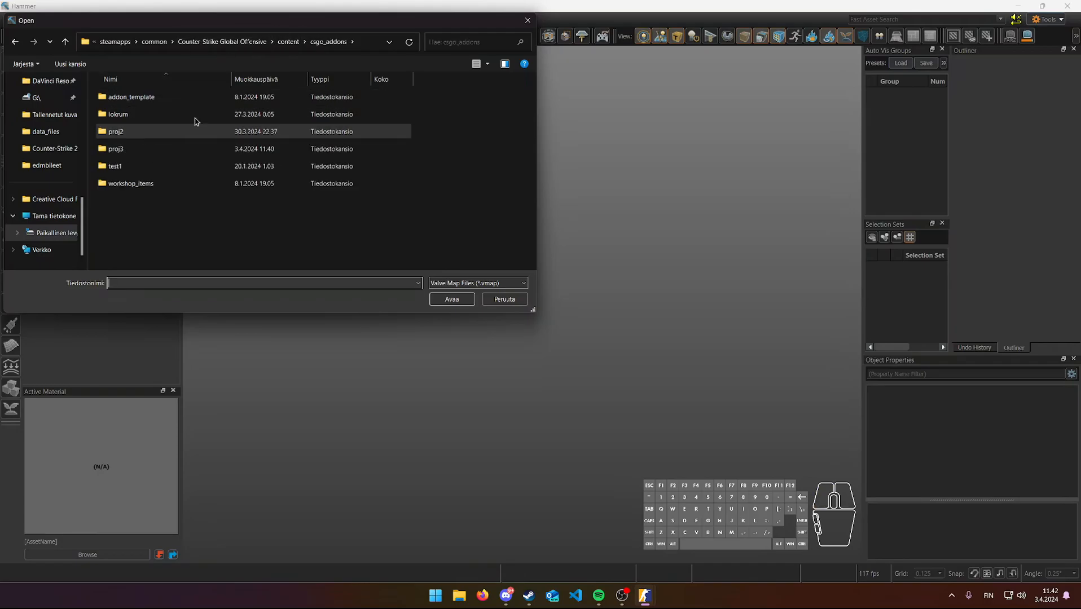
left_click_drag(227, 21, 431, 110)
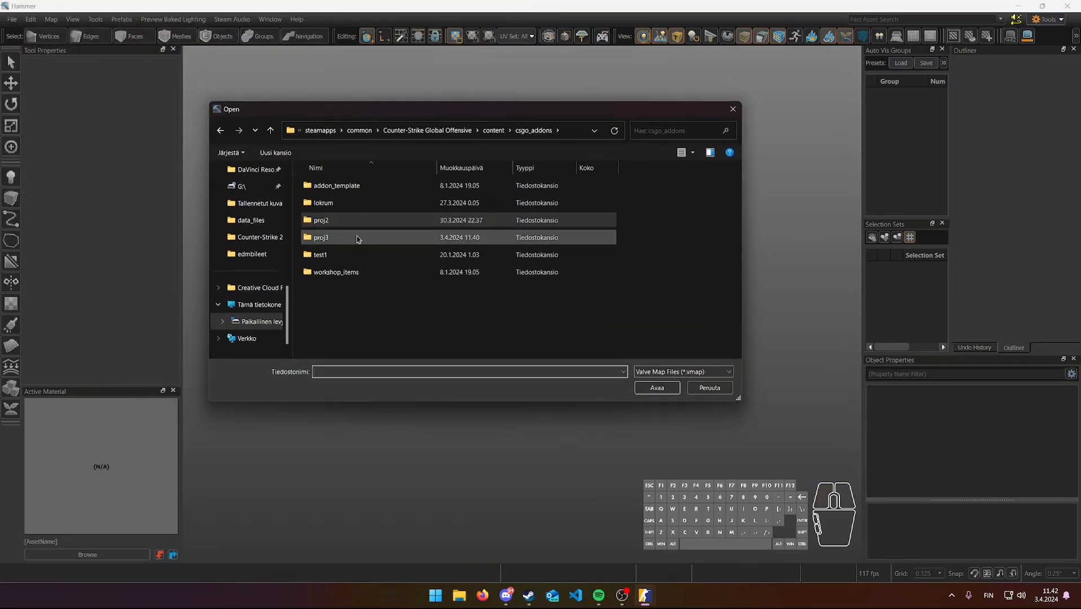
left_click(333, 243)
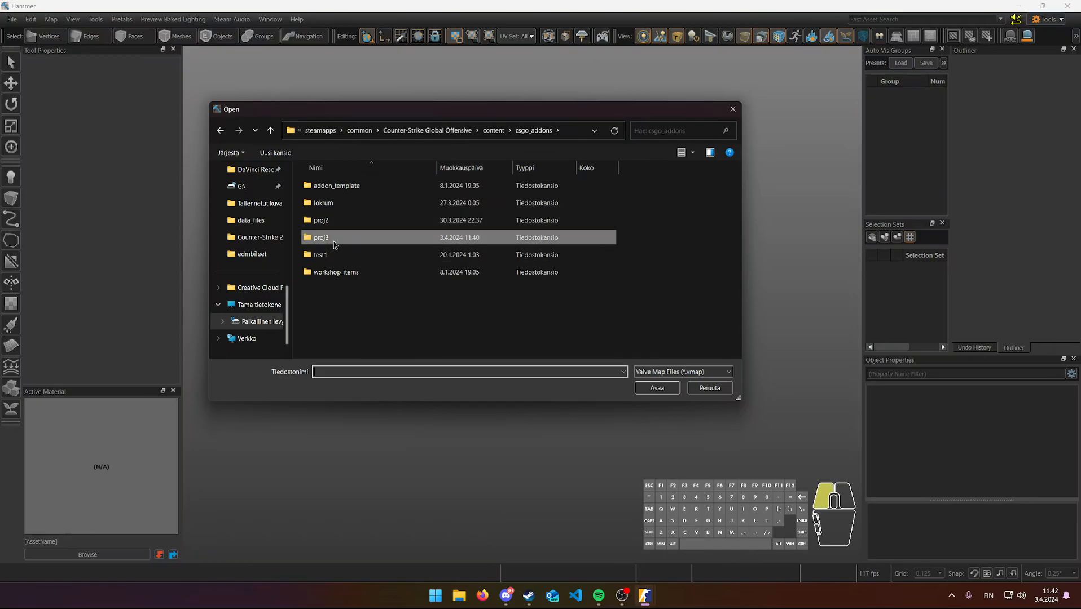
double_click(333, 244)
double_click(341, 187)
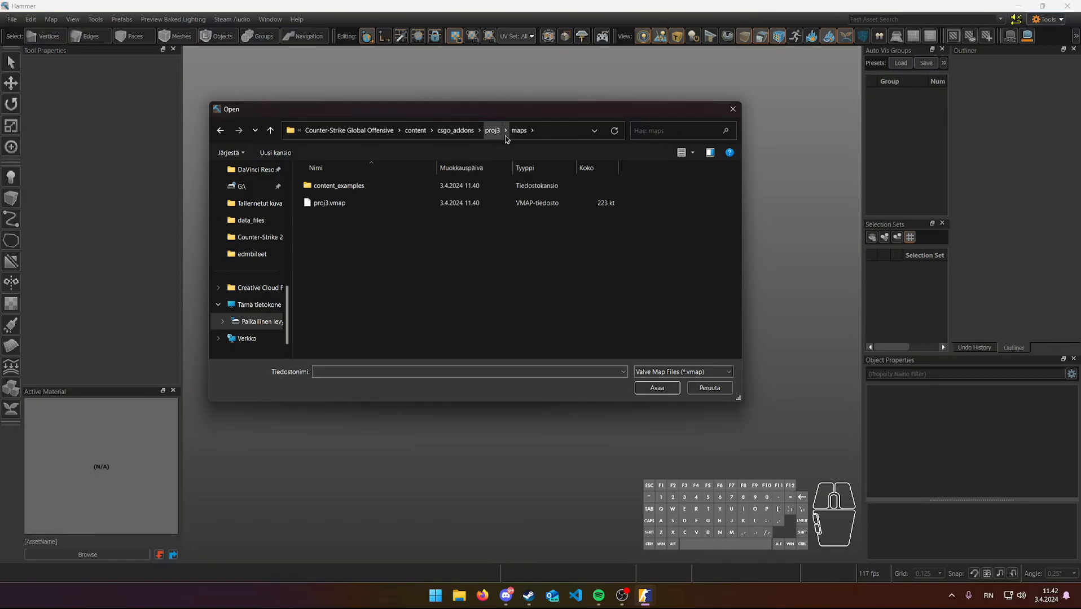
left_click(349, 204)
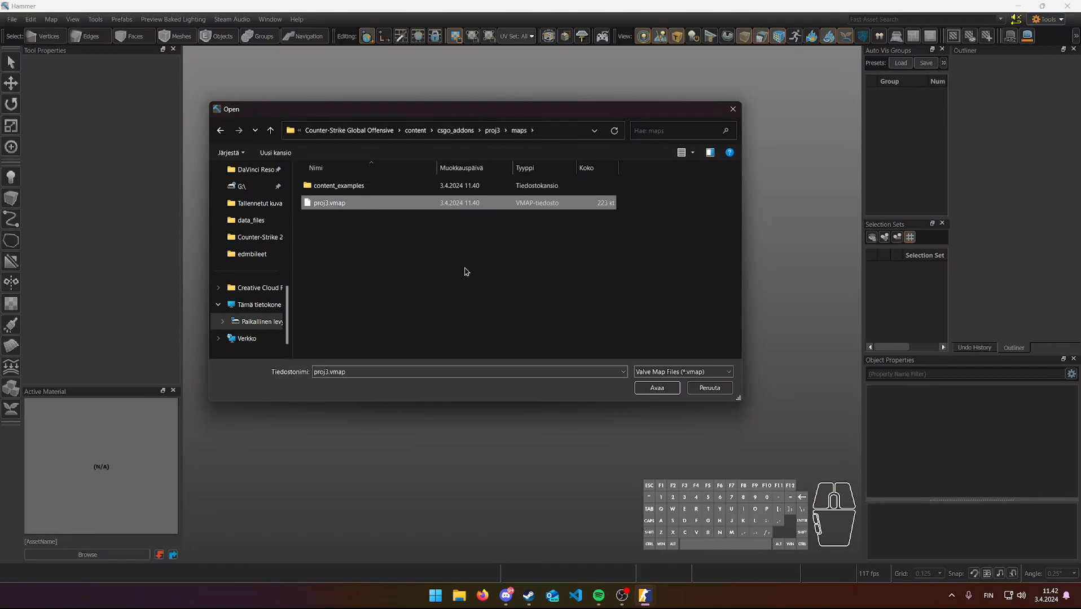
left_click(655, 387)
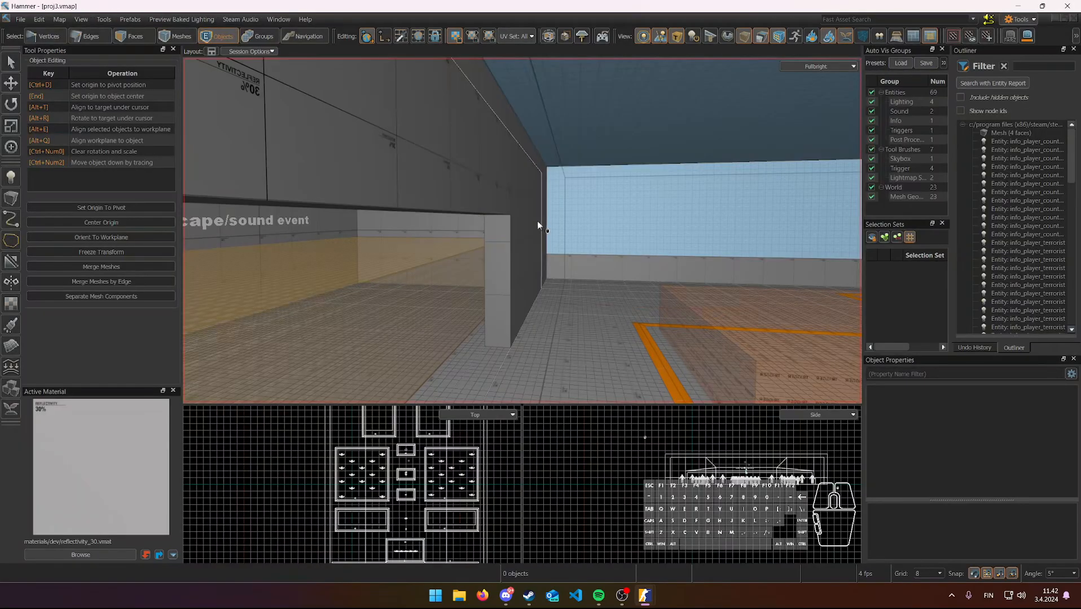
- Fly the 3D camera through the proj3 map to examine its rooms, player spawns, lighting entities and surroundings
right_click_drag(601, 192, 789, 204)
key("d")
key("w")
mouse_move(523, 231)
right_mouse_down()
mouse_move(366, 232)
mouse_move(587, 265)
mouse_move(626, 256)
mouse_move(615, 169)
mouse_move(632, 158)
mouse_move(789, 164)
mouse_move(694, 288)
mouse_move(826, 287)
mouse_move(846, 232)
mouse_move(536, 285)
mouse_move(555, 299)
mouse_move(373, 242)
mouse_move(517, 225)
mouse_move(700, 248)
mouse_move(784, 234)
mouse_move(700, 276)
mouse_move(519, 327)
mouse_move(507, 271)
mouse_move(496, 282)
mouse_move(550, 244)
mouse_move(523, 231)
right_mouse_up()
key("d")
key("s")
key("a")
key("w")
key("a")
key("w")
key("a")
key("s")
key("w")
key("s")
key("w")
key("s")
key("d")
key("w")
key("d")
key("s")
key("w")
key("s")
key("w")
key("s")
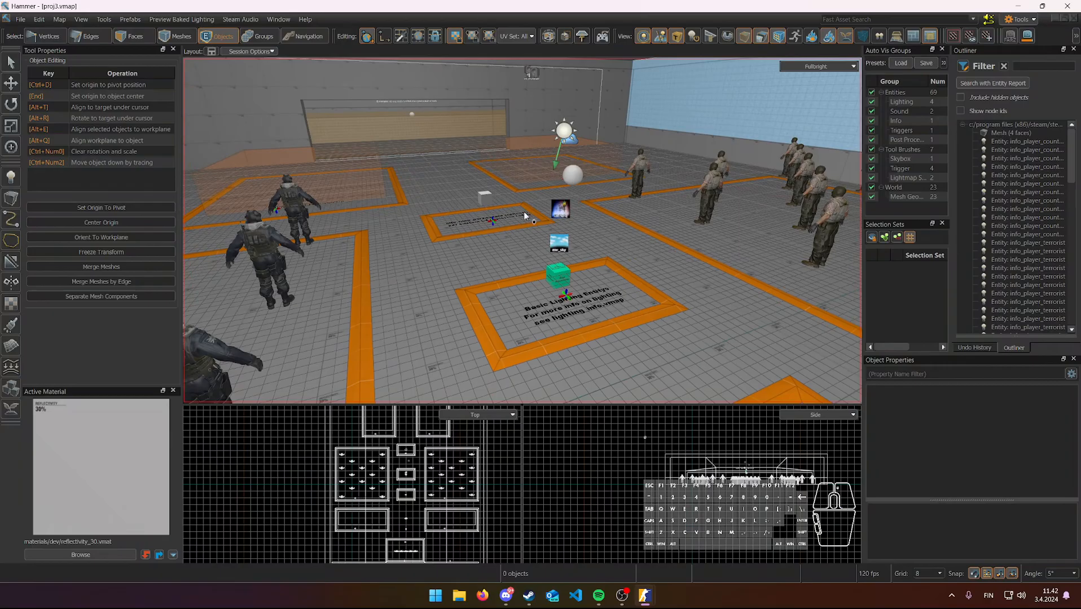
scroll(542, 213, "down", 2)
scroll(559, 213, "up", 1)
right_click_drag(596, 195, 522, 231)
key("s")
key("d")
key("w")
key("d")
key("a")
key("s")
key("w")
key("d")
key("a")
key("s")
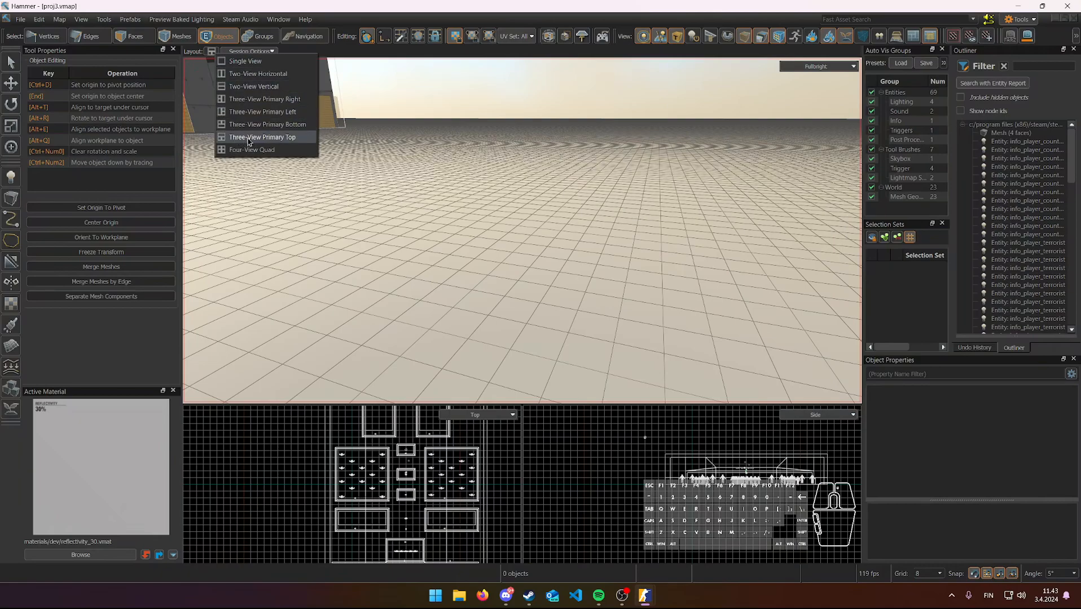
- Set the viewport layout to Three-View Primary Top
left_click(246, 138)
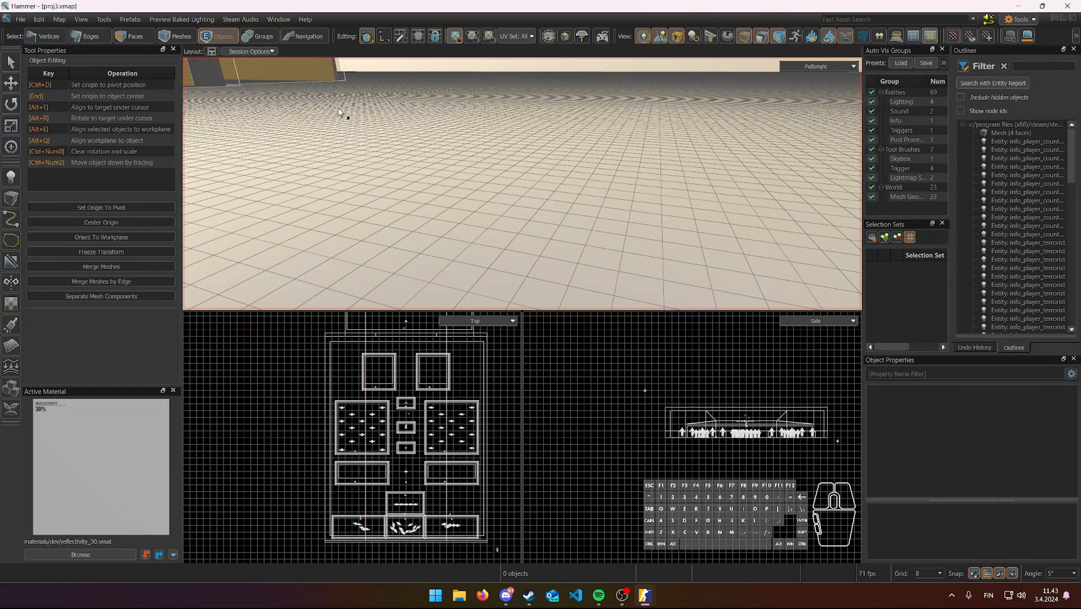
right_click_drag(377, 115, 484, 250)
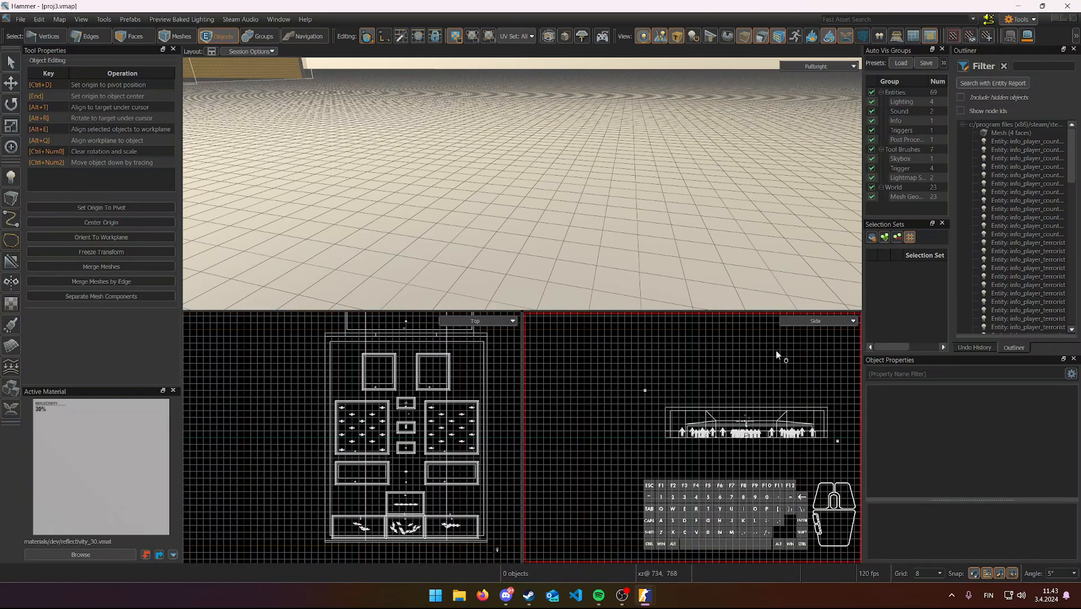
- Try the Front and Top projections in the 2D Side viewport and return it to Side
left_click(798, 322)
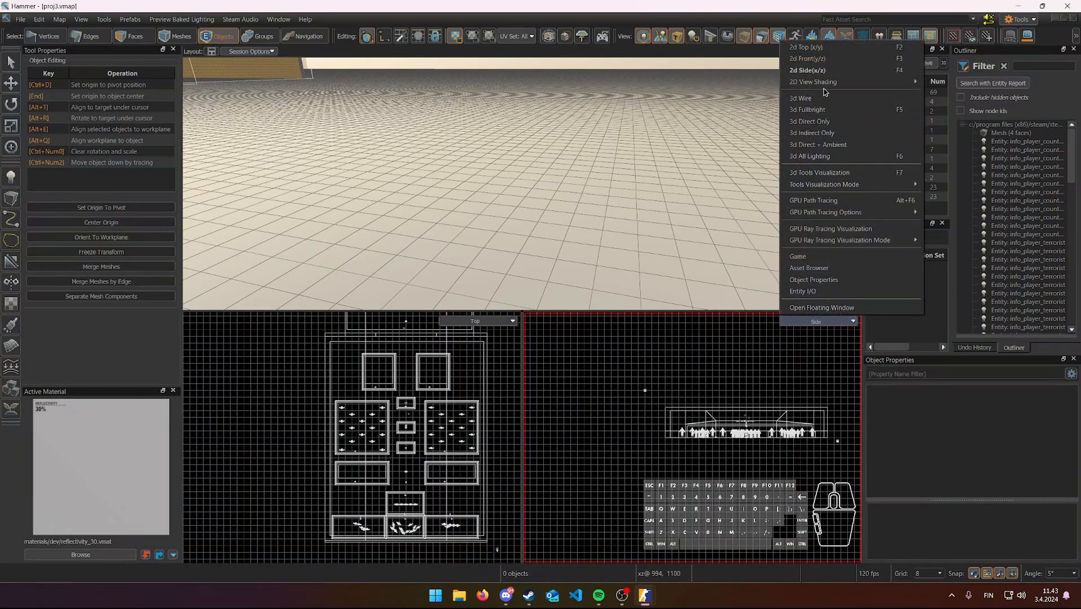
left_click(822, 59)
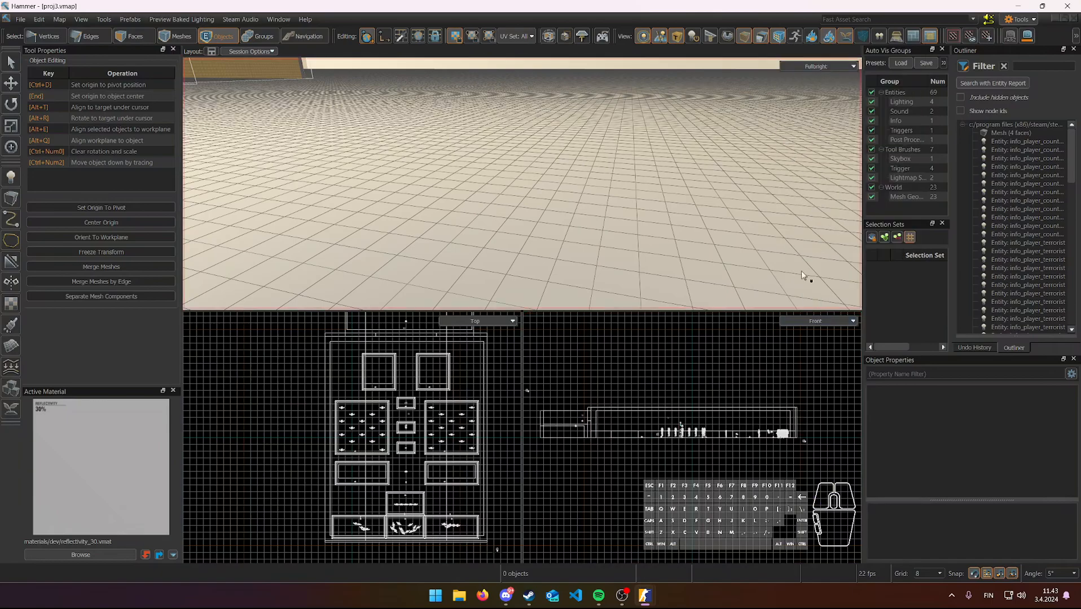
left_click(801, 321)
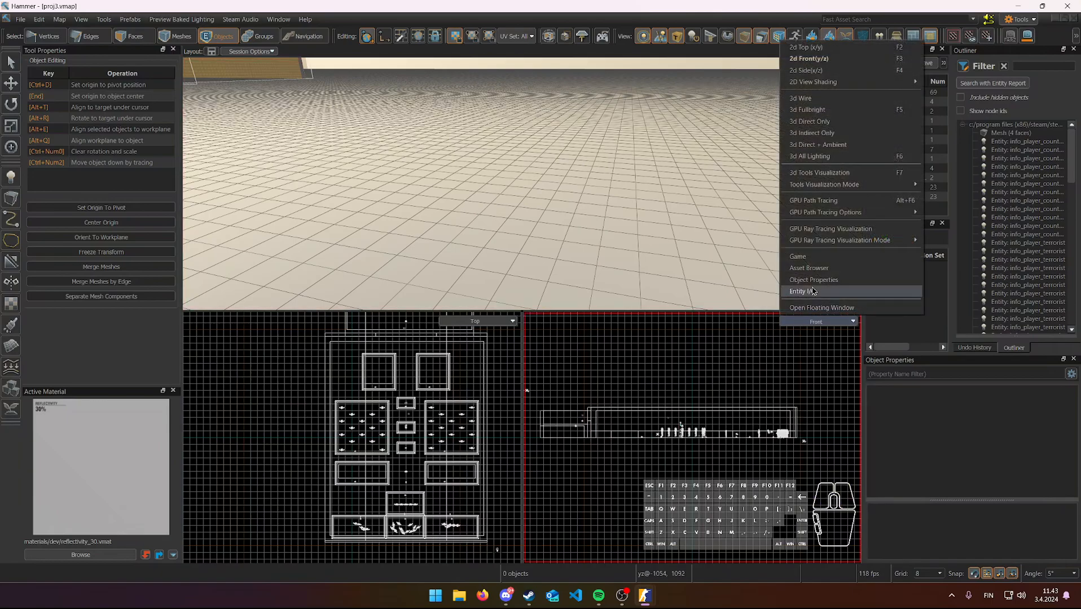
left_click(824, 48)
left_click(812, 322)
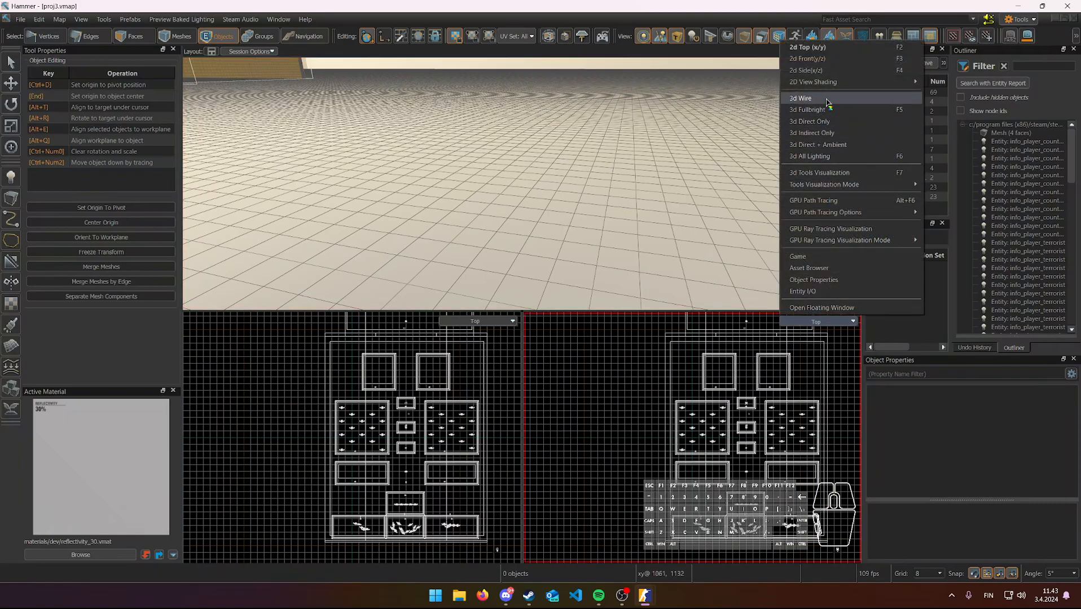
left_click(826, 70)
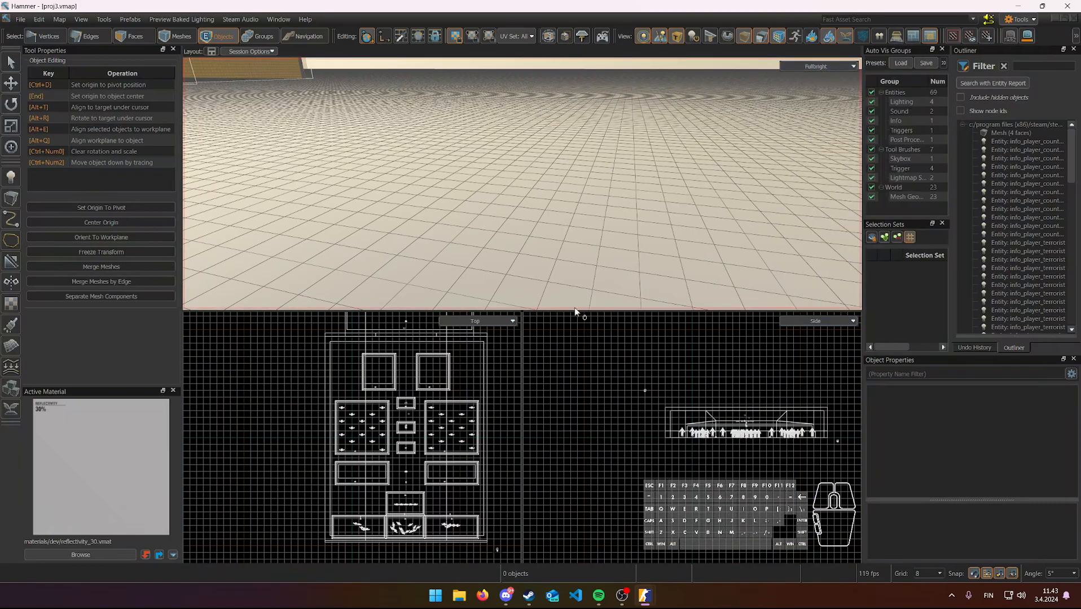
- Enlarge the 3D viewport downward over the 2D views and fly the camera to overlook the player spawns
left_click_drag(573, 310, 578, 435)
key("w")
right_click_drag(603, 253, 522, 246)
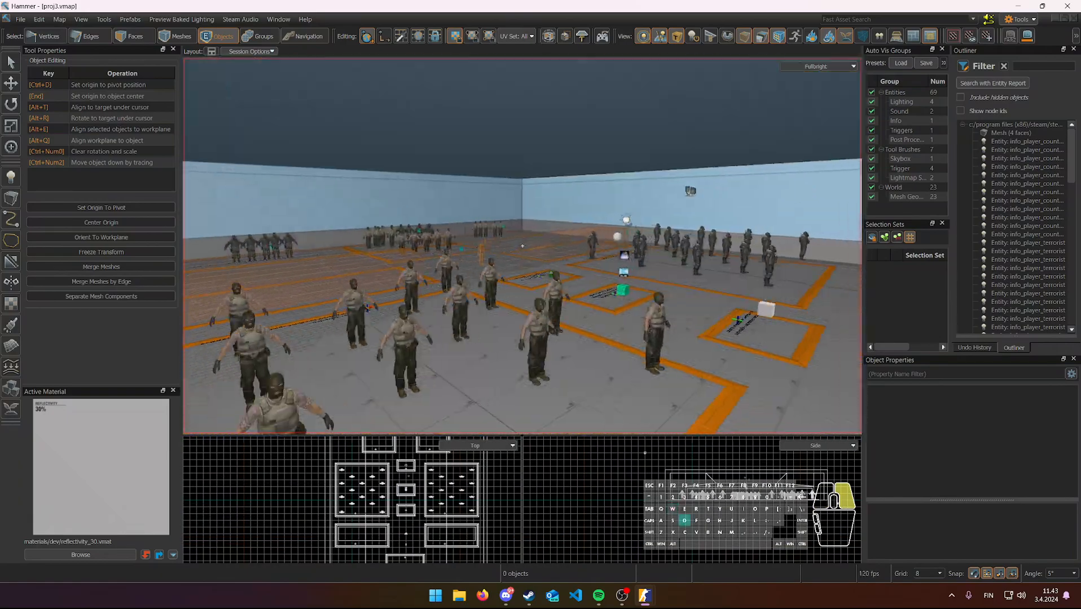
- Preview the map's lighting and shadows with GPU Path Tracing in the 3D viewport and return it to 3D Fullbright
left_click(808, 67)
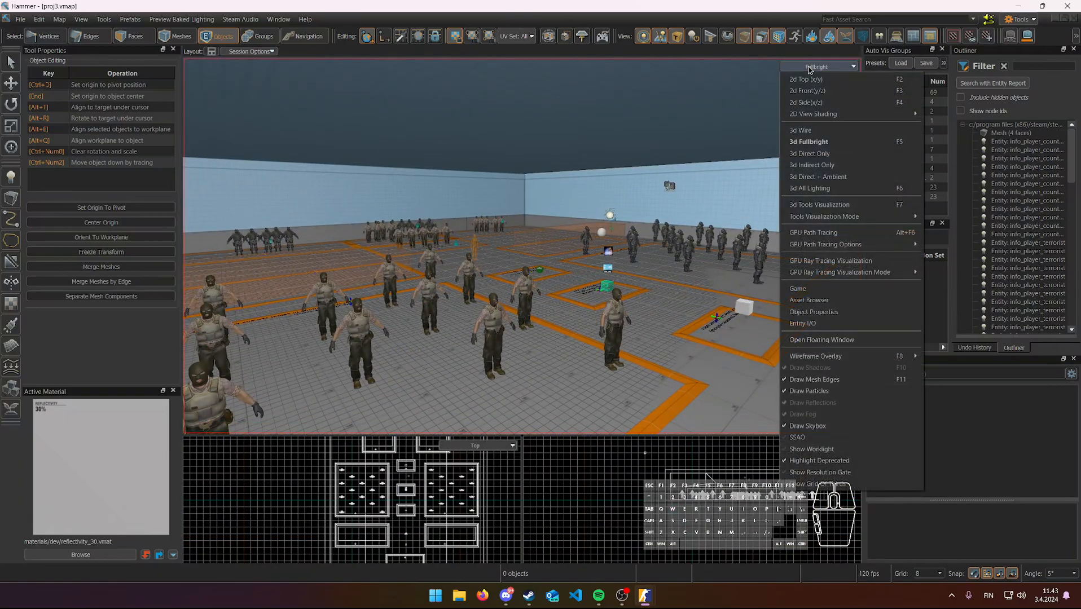
left_click(821, 237)
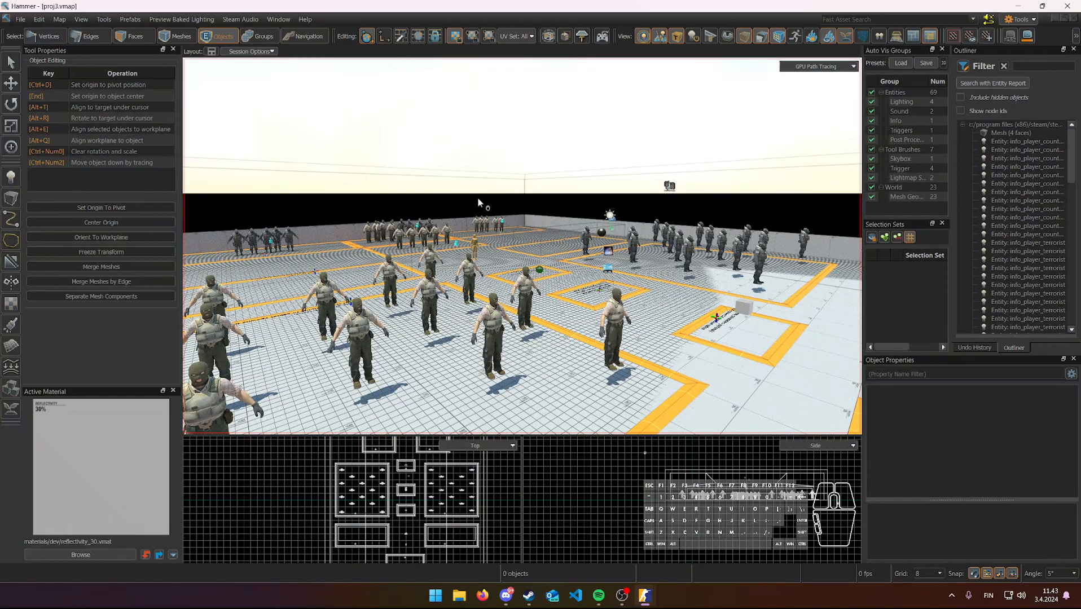
mouse_move(477, 196)
right_mouse_down()
mouse_move(462, 210)
mouse_move(480, 231)
mouse_move(615, 220)
right_mouse_up()
mouse_move(522, 246)
right_mouse_down()
mouse_move(660, 252)
mouse_move(412, 252)
mouse_move(506, 245)
mouse_move(683, 261)
right_mouse_up()
left_click(804, 67)
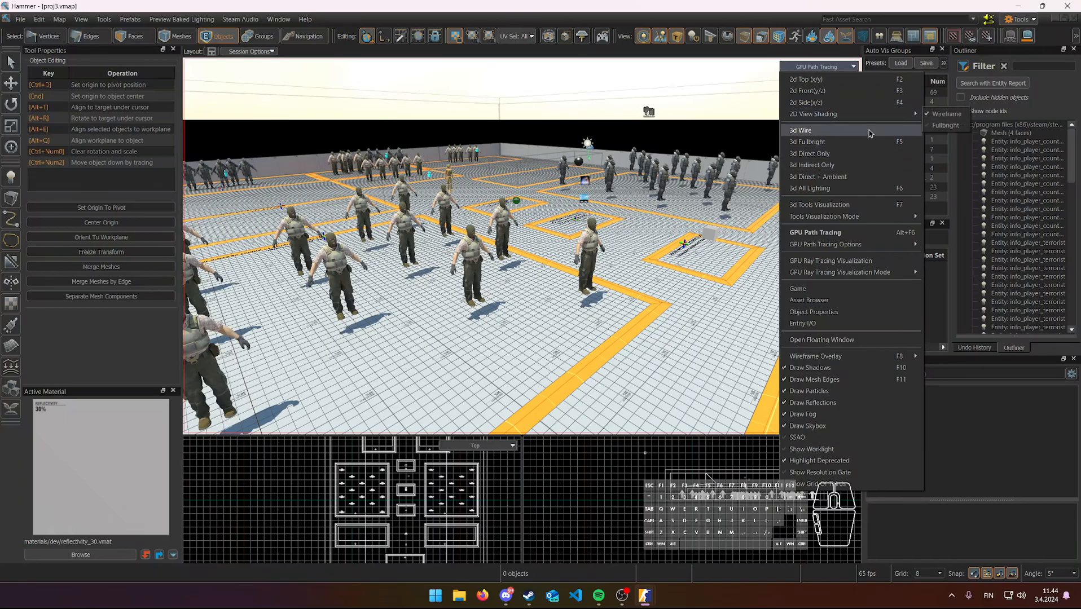
right_click_drag(684, 146, 732, 96)
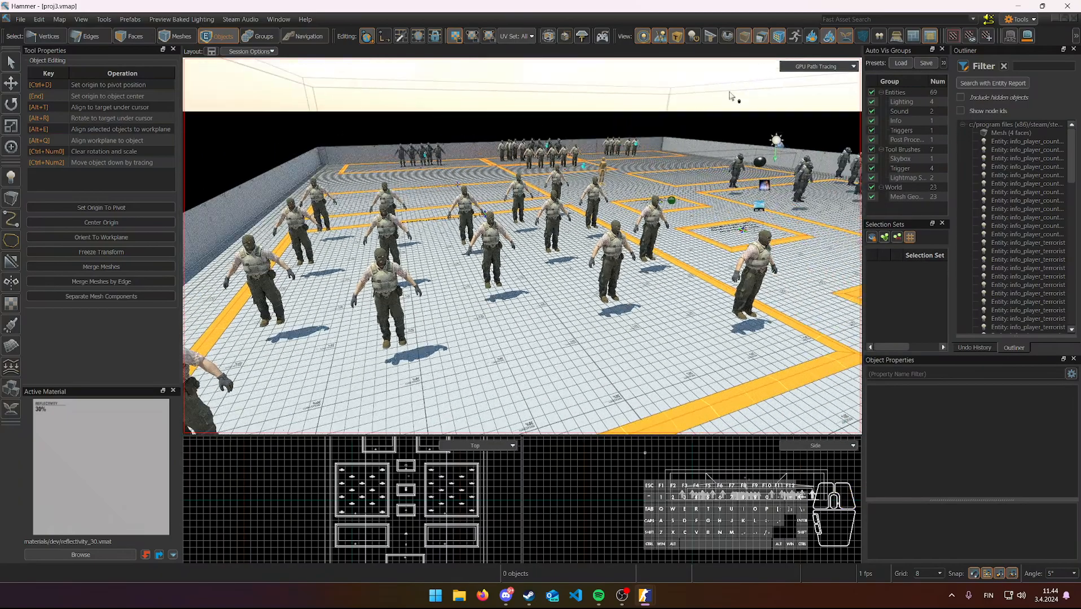
left_click(795, 67)
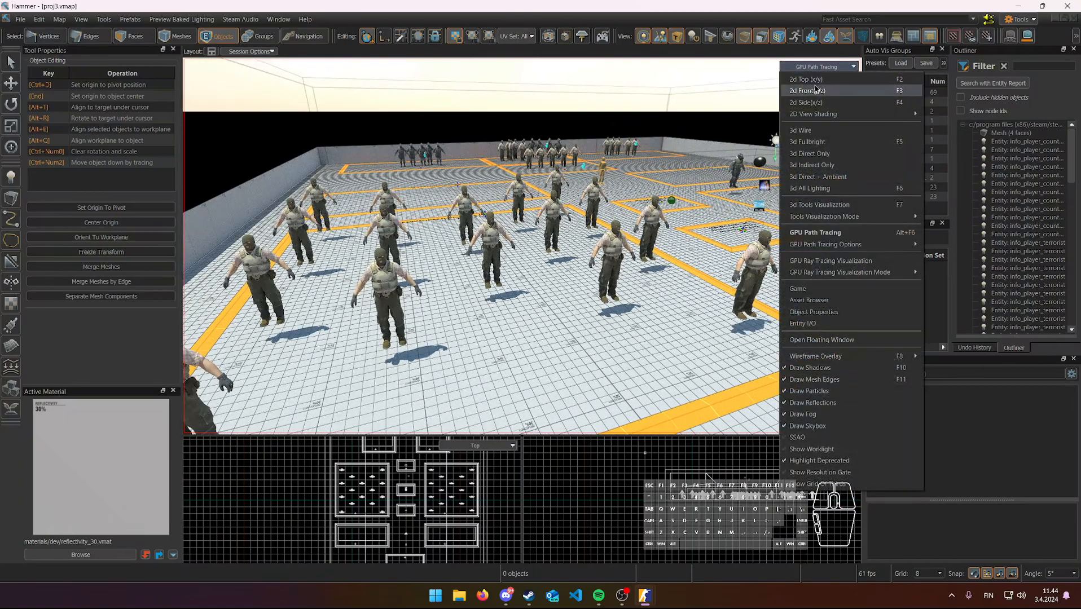
left_click(827, 142)
- Set the grid size to 128 and check its spacing on the open ground outside the room
right_click_drag(725, 169, 746, 185)
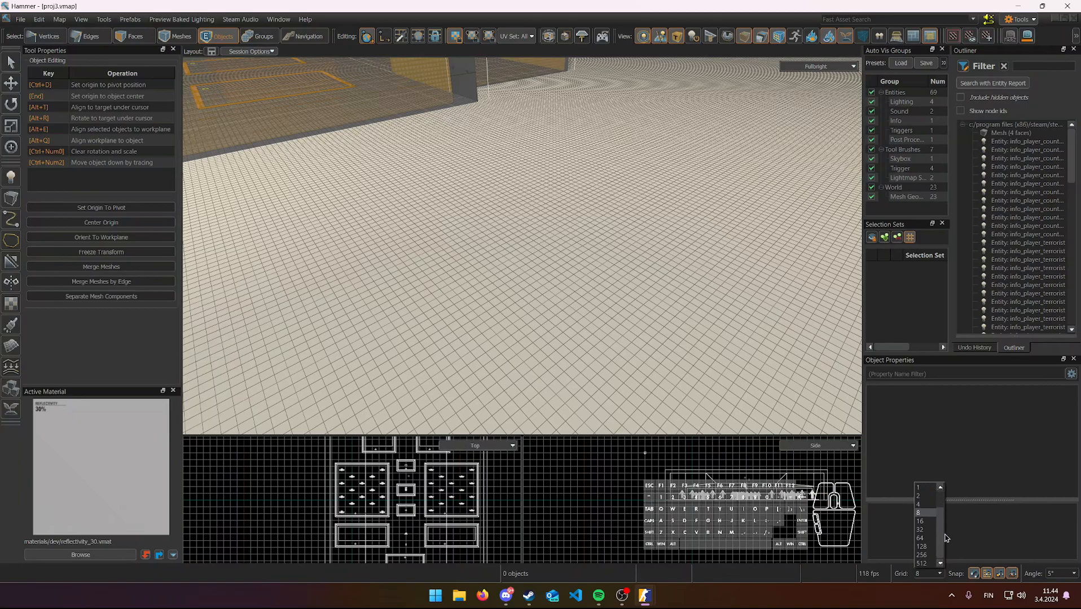
left_click(925, 548)
right_click_drag(523, 246, 522, 246)
key("a")
key("s")
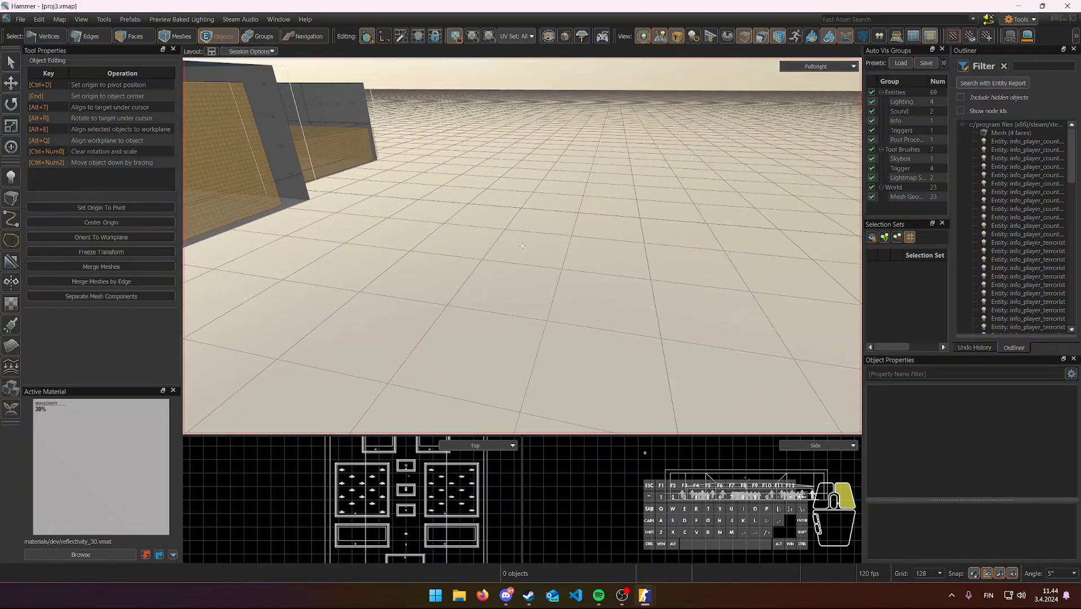
- Draw a 128 × 128 × 128 block on the open ground outside the room with the Block tool
left_click(12, 198)
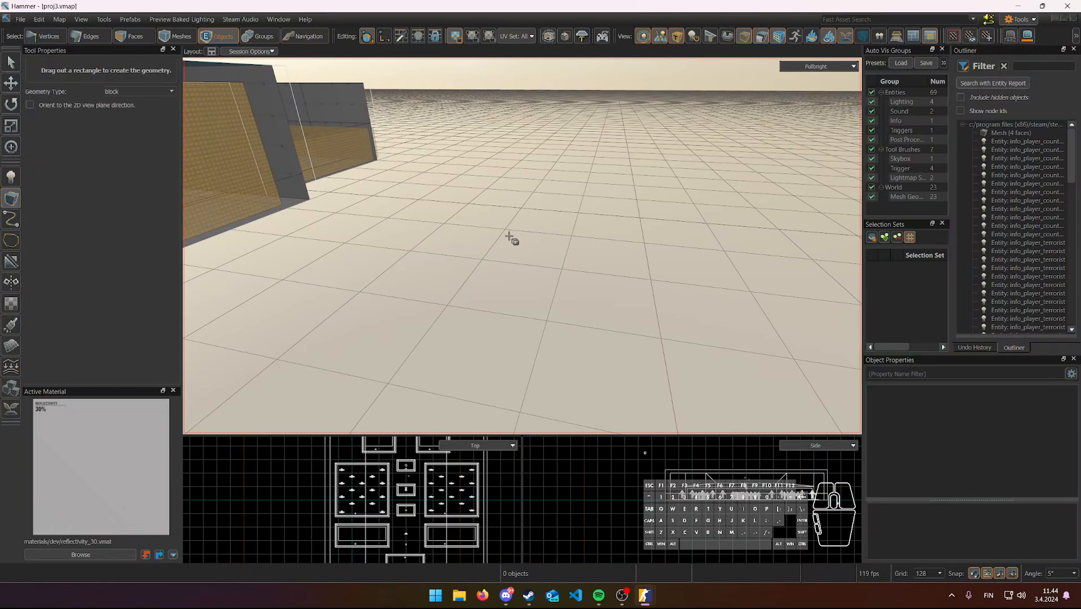
left_click_drag(547, 264, 569, 259)
right_click_drag(574, 258, 598, 258)
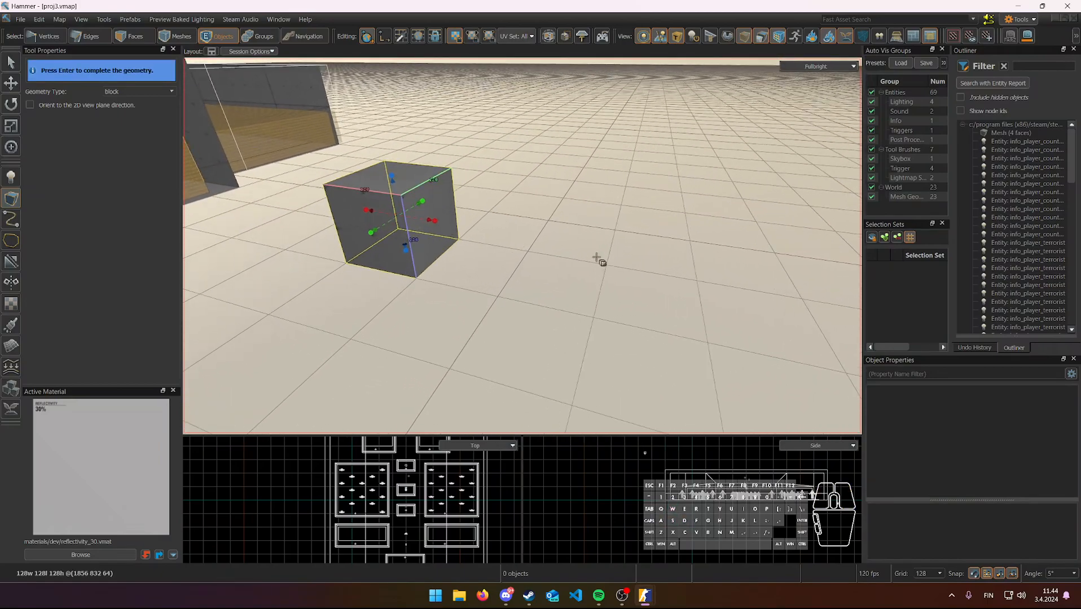
- Try the quad, cylinder, spike and sphere geometry types on the new shape and set it back to block
left_click(129, 93)
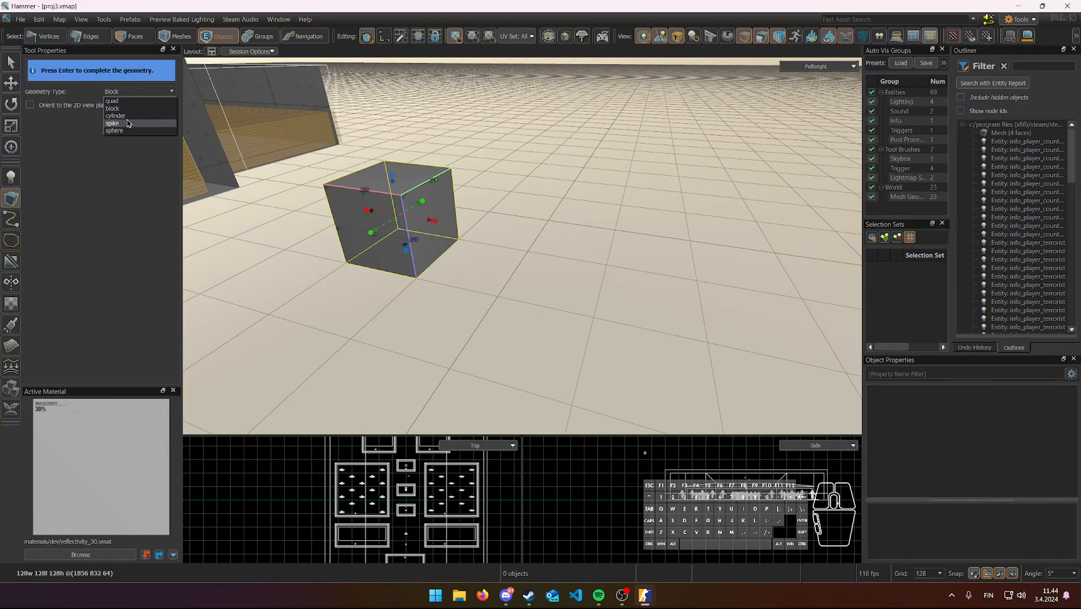
left_click(126, 102)
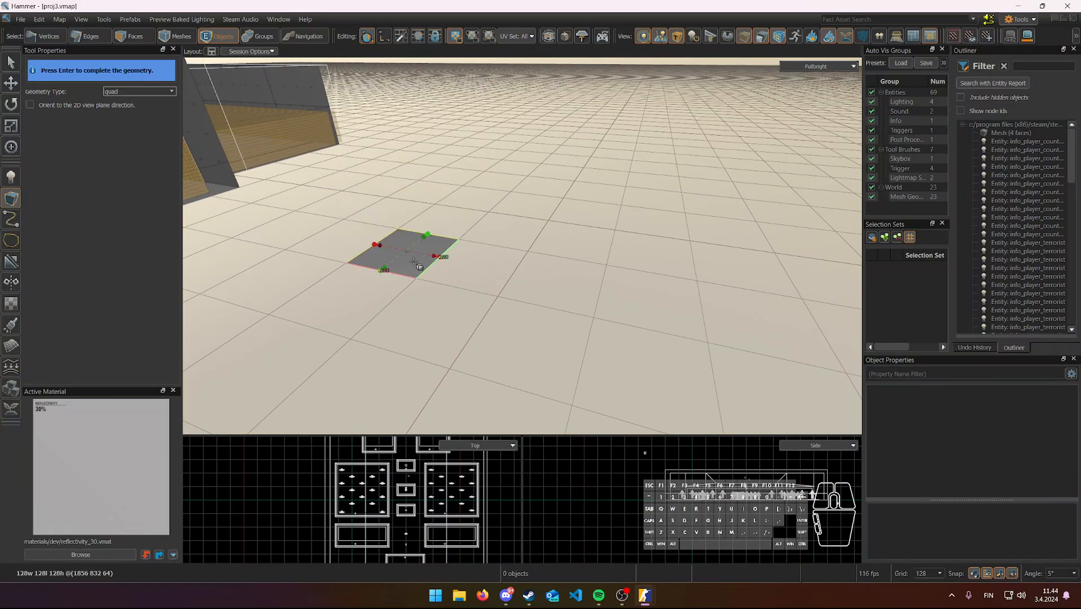
key("w")
right_click_drag(421, 250, 456, 252)
scroll(448, 273, "down", 1)
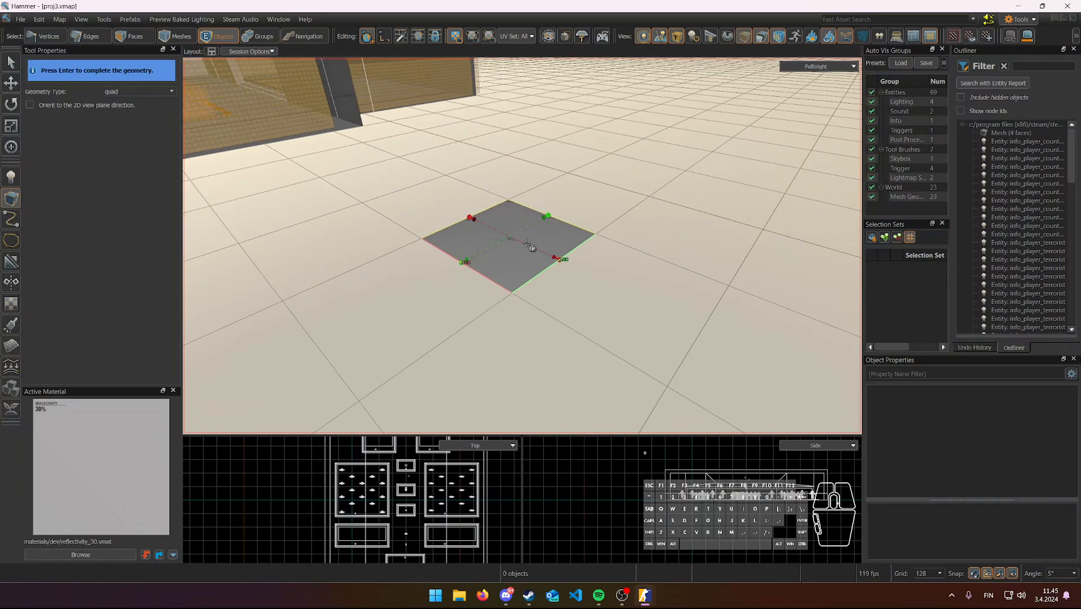
left_click(121, 92)
left_click(124, 116)
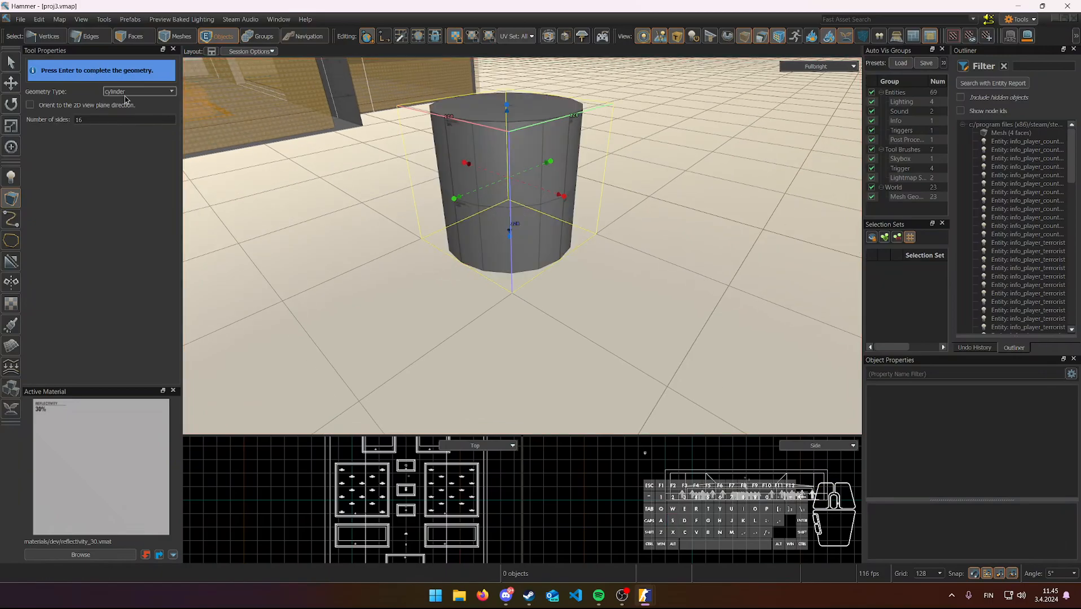
left_click(128, 123)
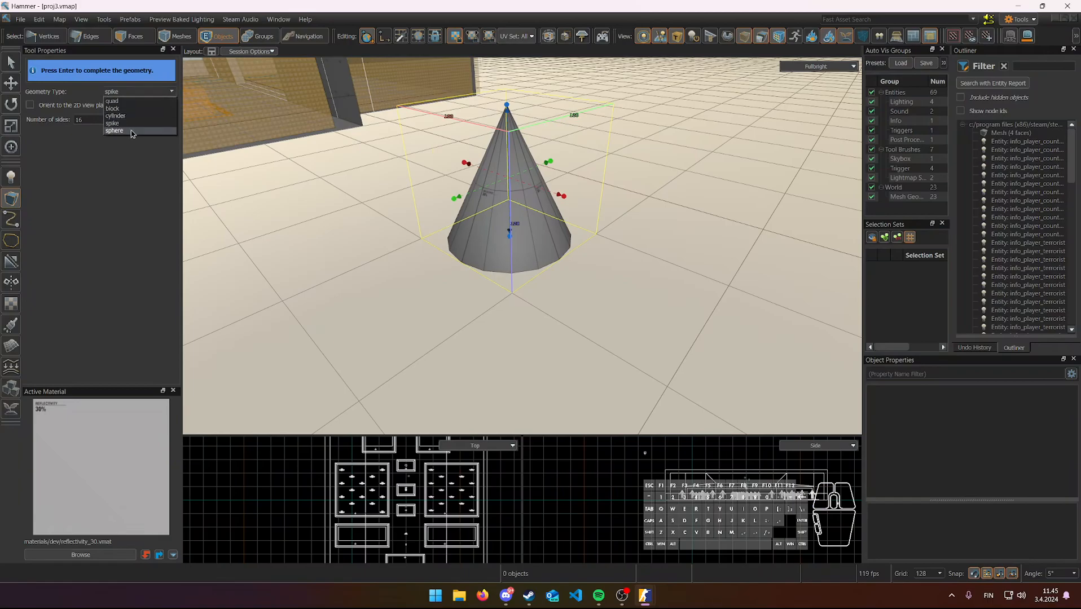
left_click(132, 130)
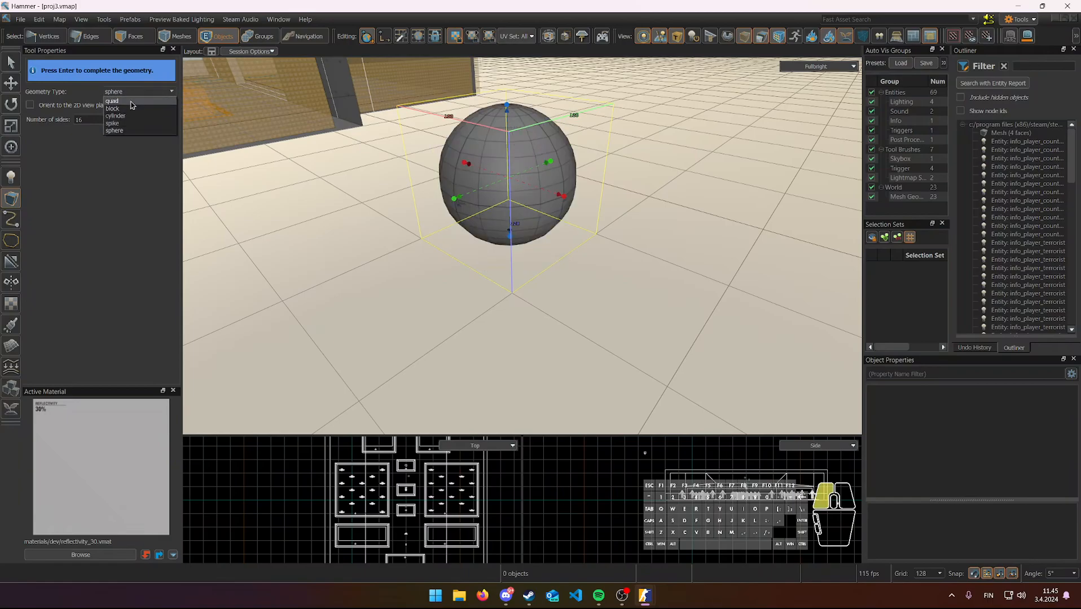
left_click(124, 101)
left_click(132, 96)
left_click(129, 108)
- Examine the uncommitted block from several sides and distances in the 3D viewport
right_click_drag(350, 179, 523, 246)
key("w")
key("s")
key("w")
key("s")
key("w")
key("s")
key("s")
key("w")
key("d")
key("s")
key("w")
key("s")
key("d")
key("a")
key("d")
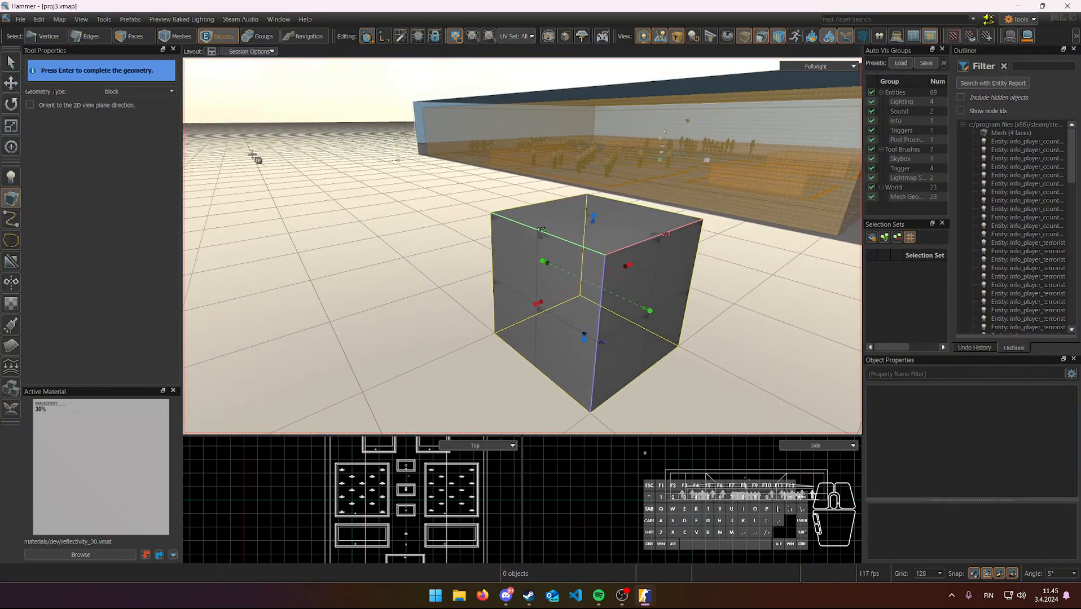
- Complete the block in face selection mode and flip all its faces to point inward
left_click(134, 36)
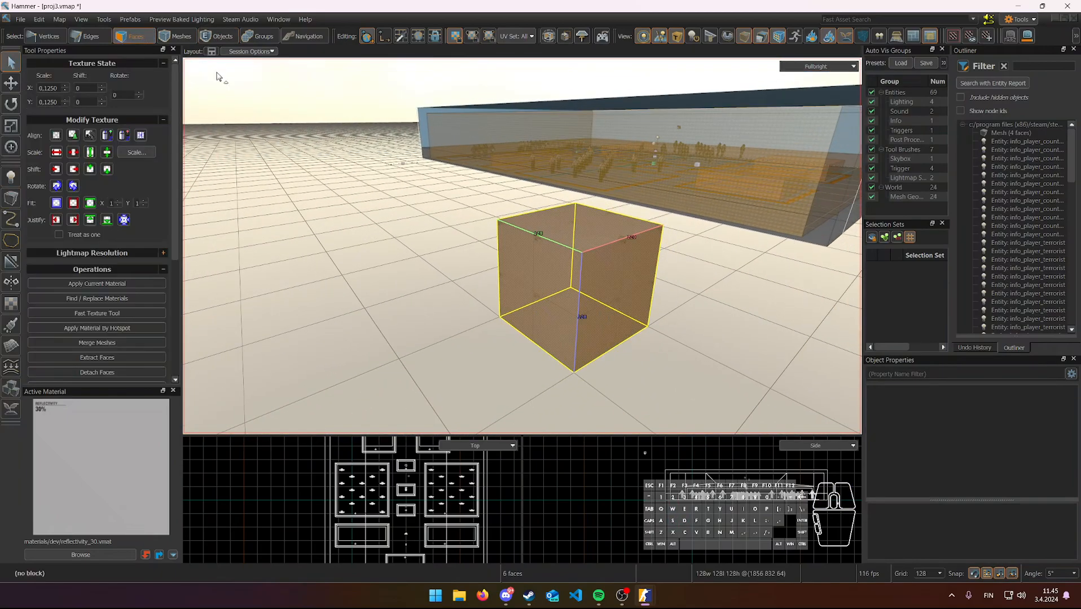
key("d")
key("d")
right_click_drag(577, 225, 522, 246)
key("w")
key("d")
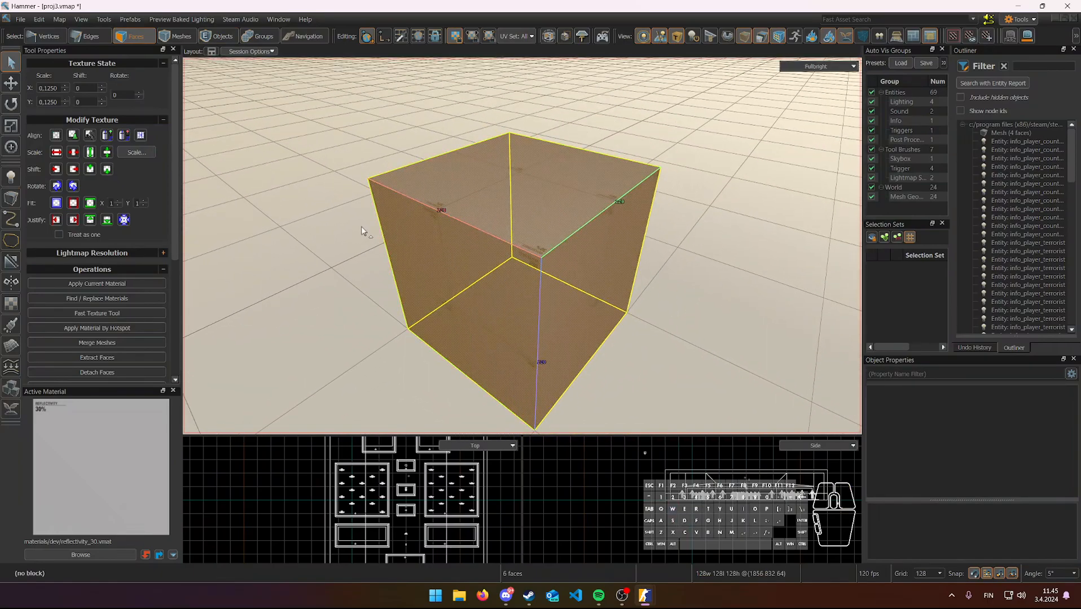
key("f")
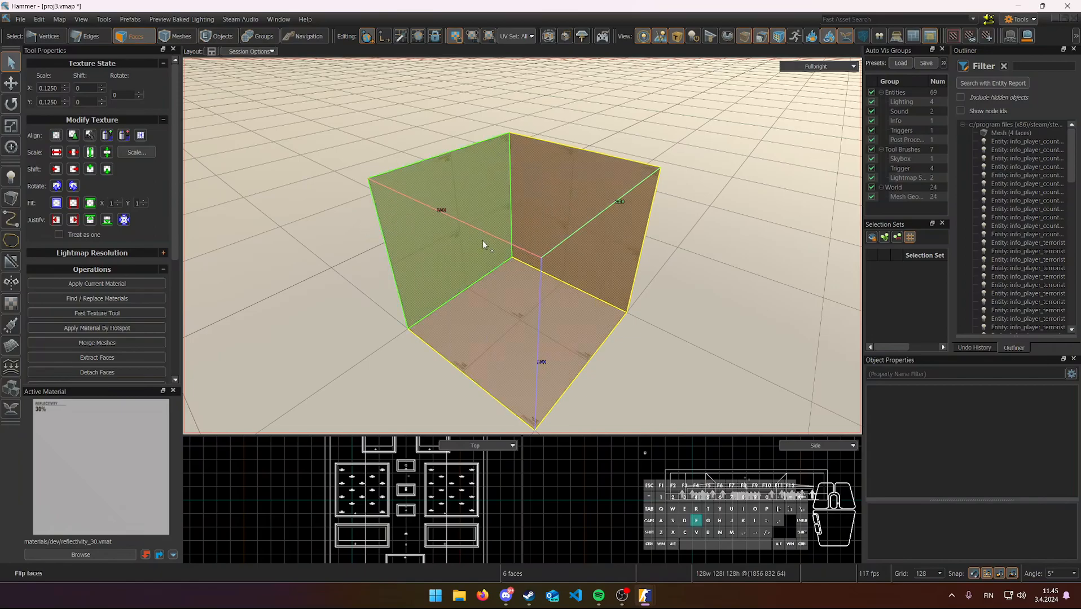
- Place an info_player_start entity on the floor inside the flipped block with the Entity tool
right_click_drag(492, 240, 522, 245)
scroll(522, 246, "up", 3)
key("s")
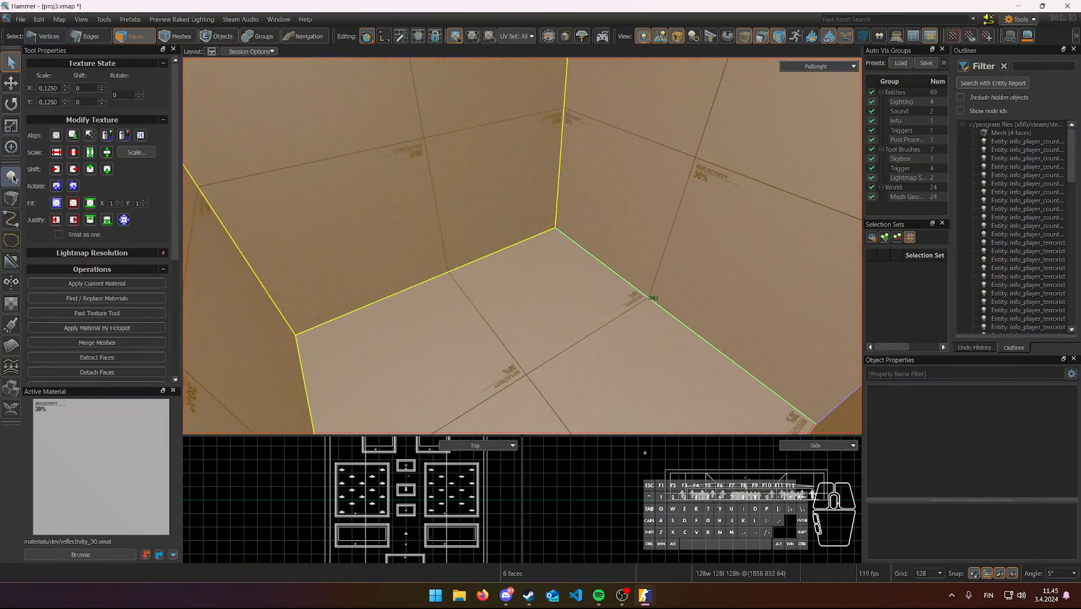
left_click(13, 178)
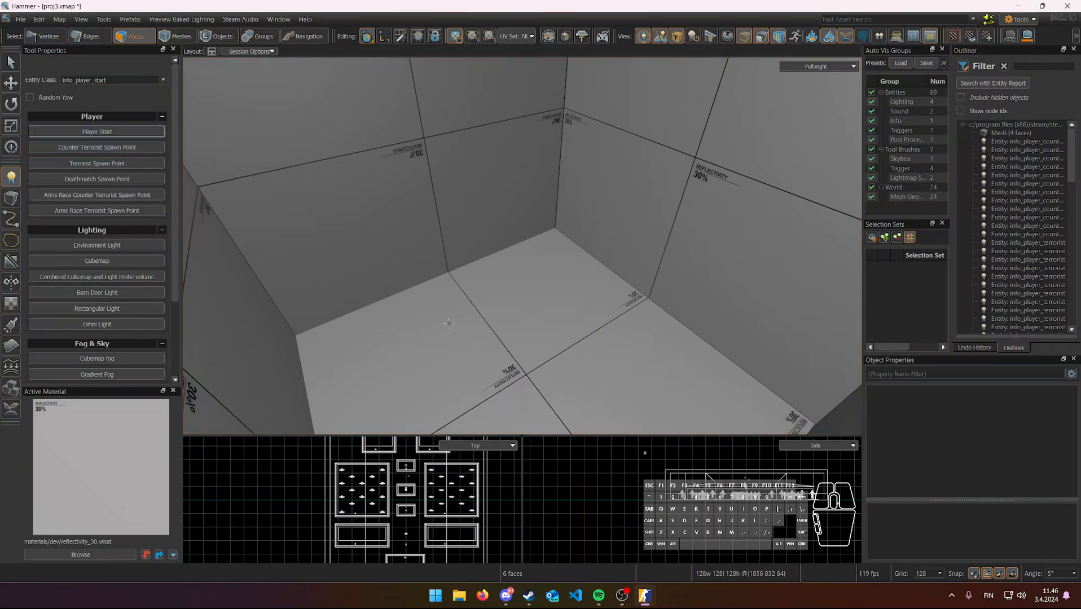
left_click(526, 377)
- Examine the player start's scale against the surrounding block from inside and outside
right_click_drag(522, 246, 522, 246)
key("w")
key("s")
key("w")
right_click_drag(641, 254, 522, 246)
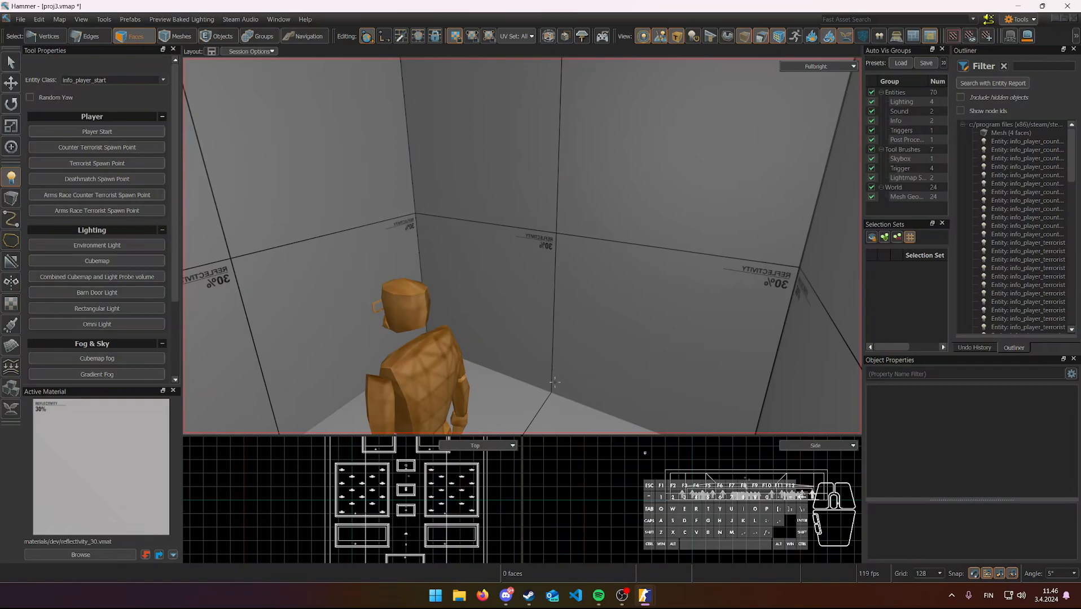
right_click_drag(575, 231, 523, 245)
right_click_drag(522, 246, 522, 246)
key("s")
key("w")
key("s")
key("w")
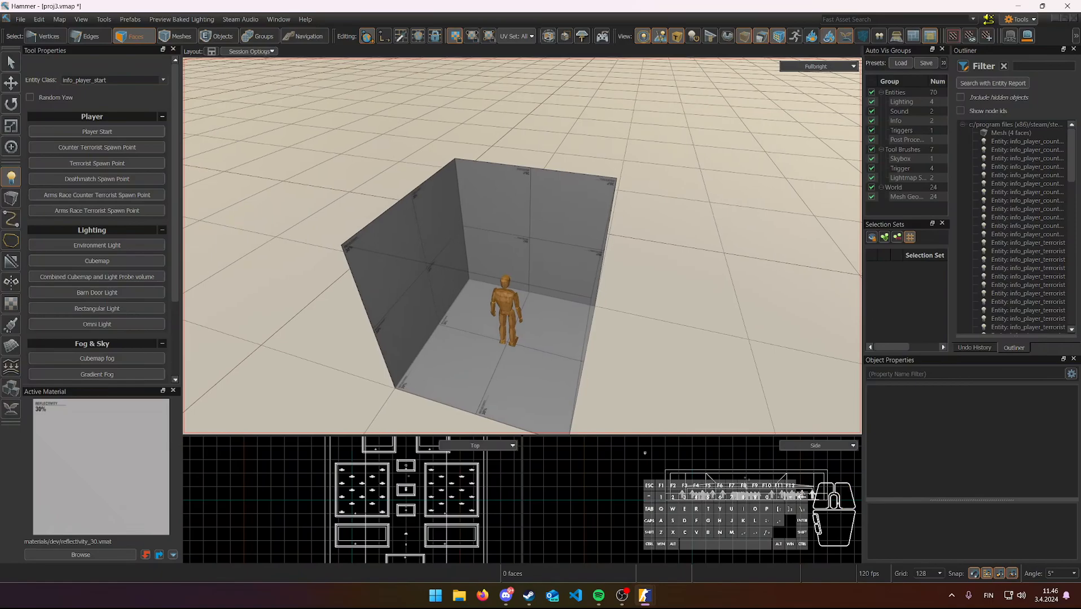
- Select the hollow block around the player start in mesh selection mode
left_click(180, 38)
left_click(531, 214)
key("w")
right_click_drag(549, 205, 522, 246)
right_click_drag(387, 145, 411, 168)
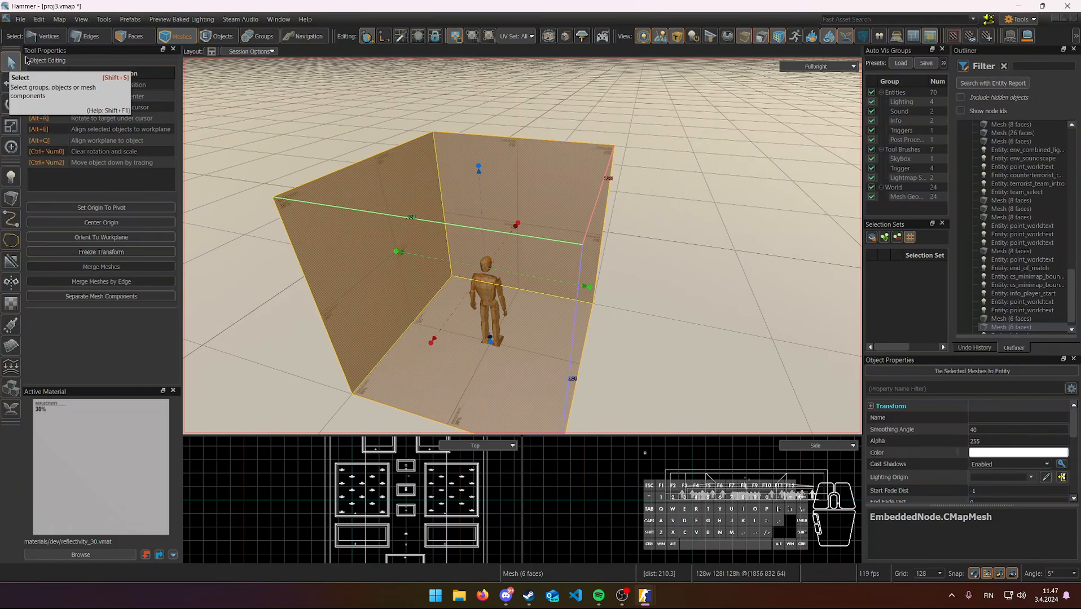
- Stretch the hollow block on two sides to 256 wide, 256 long and 128 high
key("s")
mouse_move(545, 247)
right_mouse_down()
mouse_move(523, 246)
mouse_move(546, 246)
right_mouse_up()
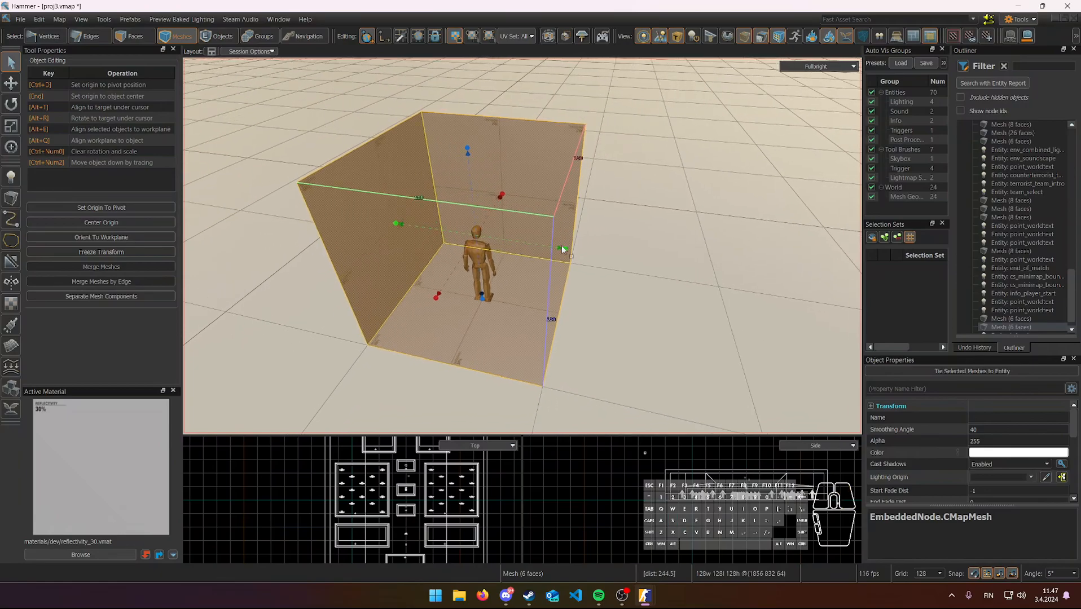
left_click_drag(563, 249, 666, 272)
key("d")
right_click_drag(666, 272, 523, 246)
left_click_drag(517, 248, 635, 254)
key("w")
mouse_move(588, 258)
right_mouse_down()
mouse_move(522, 246)
mouse_move(595, 260)
right_mouse_up()
key("s")
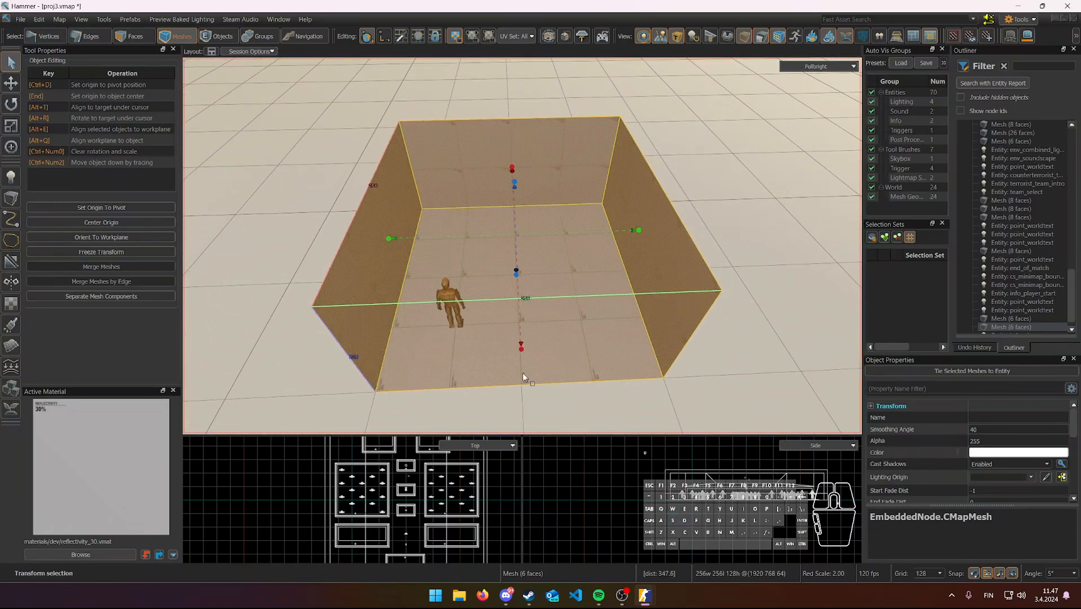
- Move the camera inside the enlarged room and switch to vertex selection mode
scroll(596, 358, "up", 2)
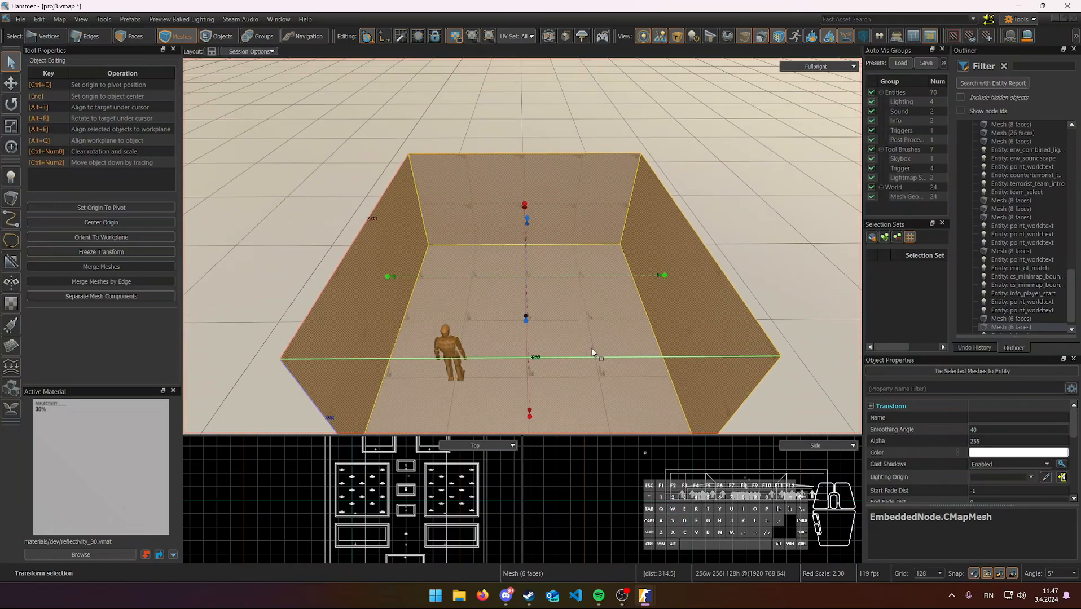
key("w")
right_click_drag(573, 278, 523, 246)
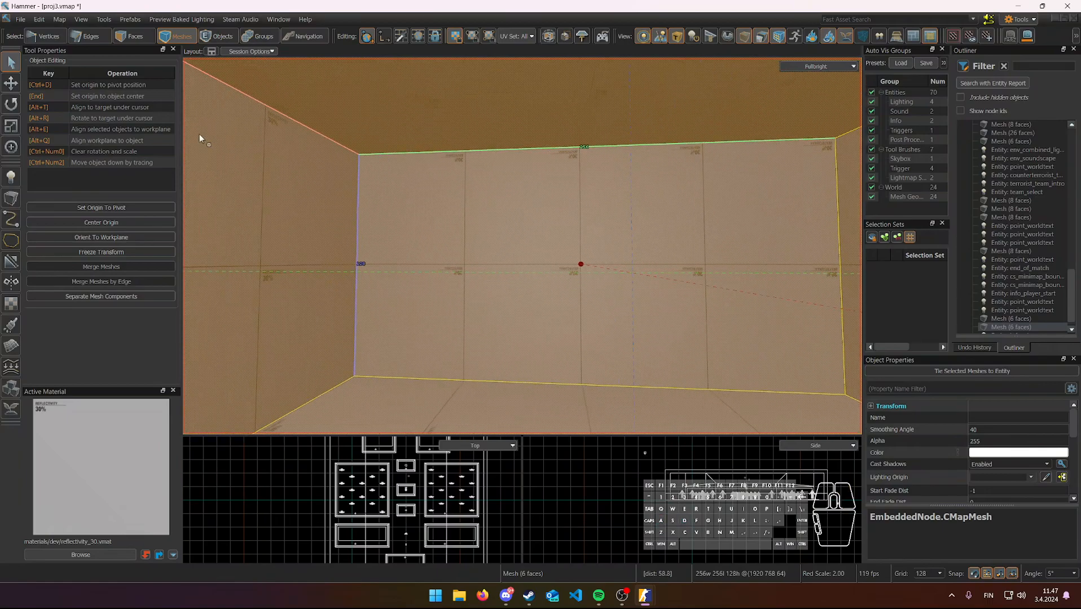
left_click(44, 38)
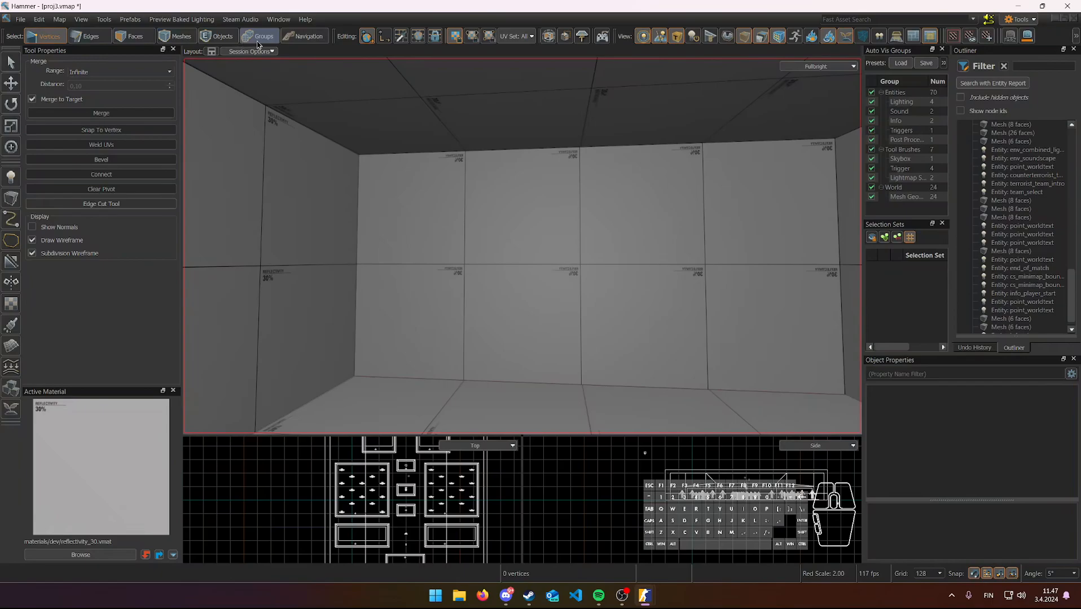
- Cycle through the vertex, edge, face and mesh selection modes to compare their tool options inside the room
right_click_drag(339, 59, 523, 246)
key("s")
key("w")
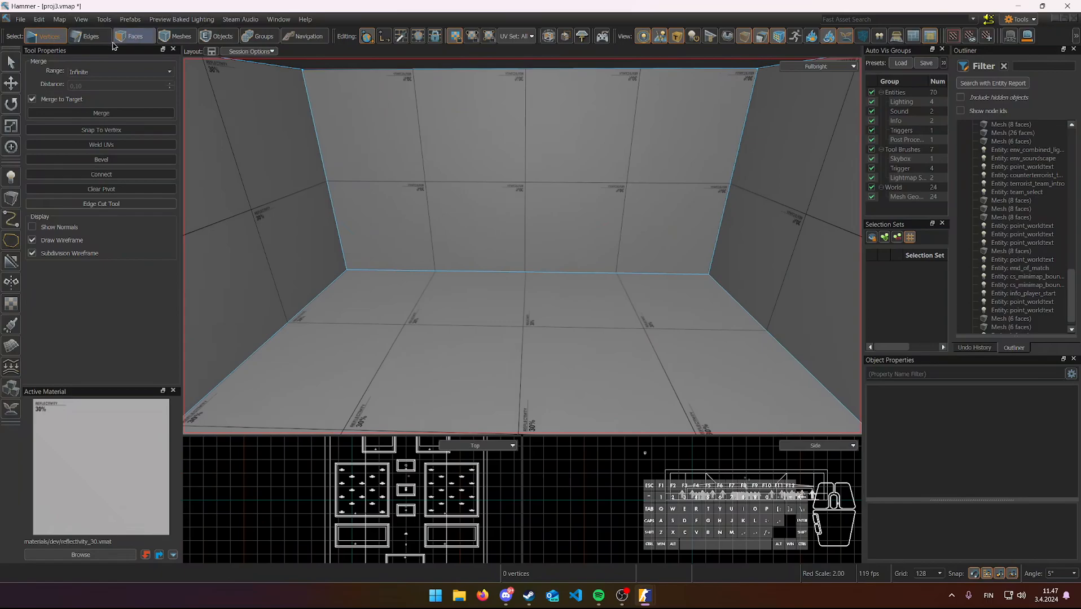
left_click(90, 36)
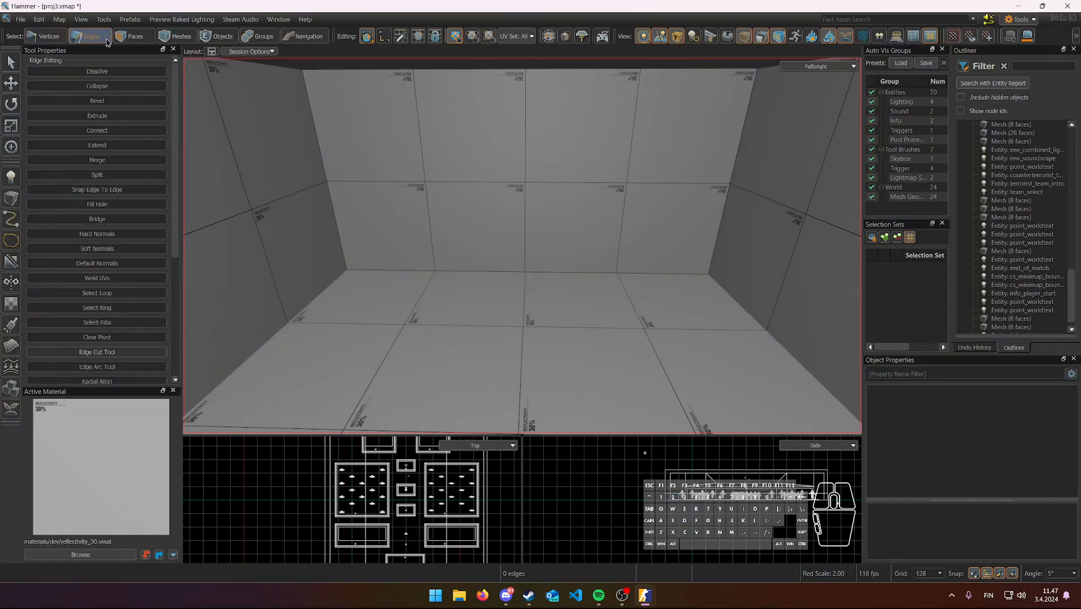
key("3")
key("4")
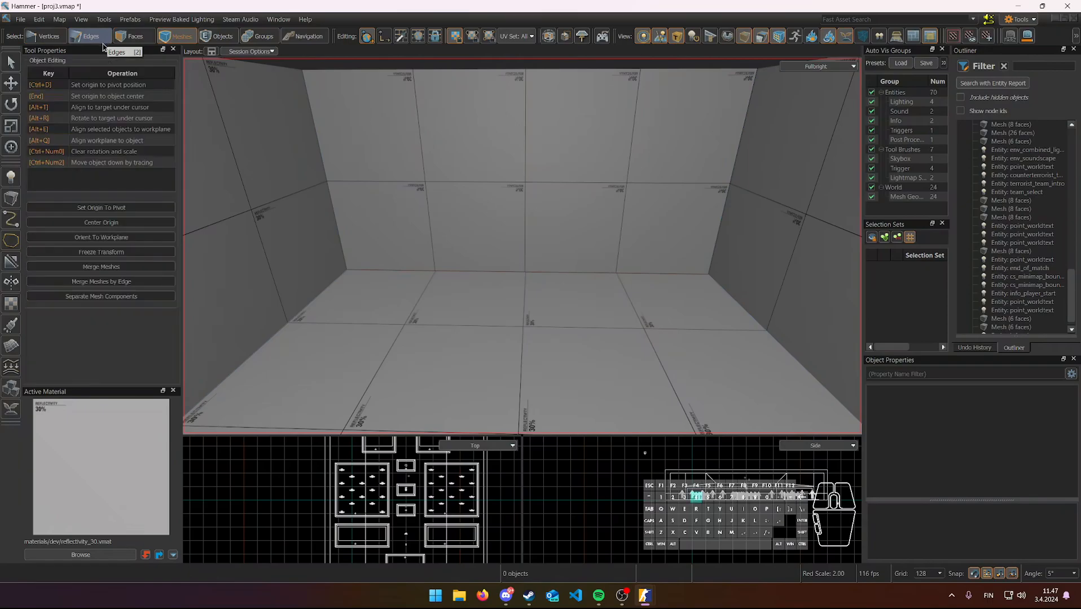
key("1")
key("2")
key("3")
key("4")
key("1")
key("2")
key("3")
key("4")
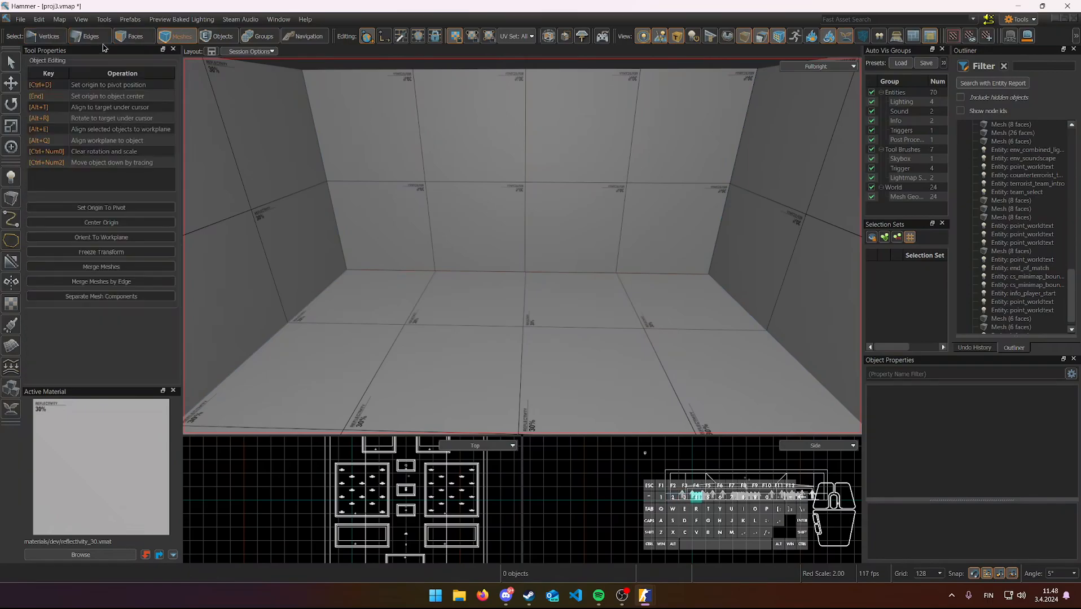
- Lasso-select the four ceiling vertices of the room in vertex selection mode
key("1")
right_click_drag(522, 246, 662, 177)
key("d")
key("d")
left_click(529, 230)
key("a")
key("w")
key("s")
key("s")
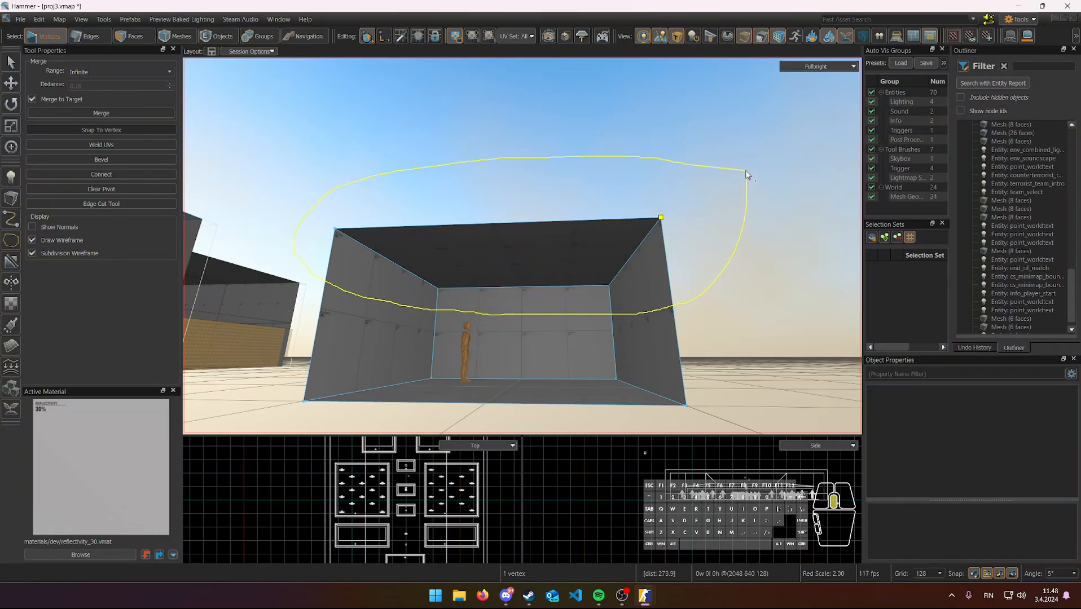
left_click_drag(745, 174, 744, 175)
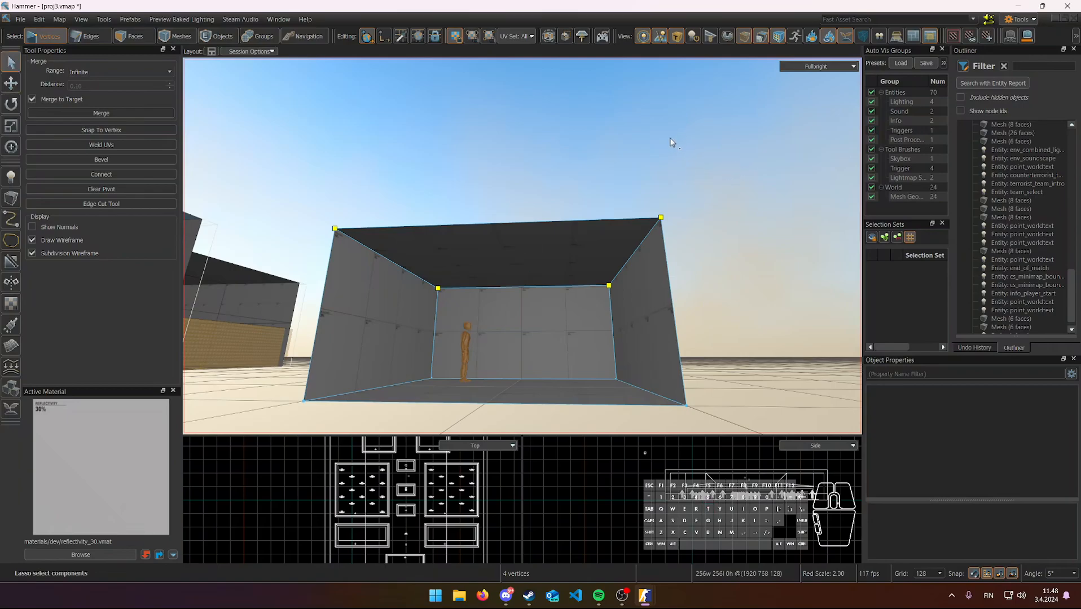
- Examine the selected ceiling vertices from several viewpoints around the room
key("w")
right_click_drag(666, 139, 654, 85)
key("s")
right_click_drag(522, 246, 666, 142)
key("w")
key("s")
key("w")
key("w")
key("s")
key("w")
key("s")
key("w")
key("a")
key("s")
key("w")
key("s")
key("w")
right_click_drag(580, 153, 523, 246)
- Set the grid size to 64 for moving the ceiling vertices in smaller increments
key("w")
key("s")
key("w")
key("s")
left_click(926, 574)
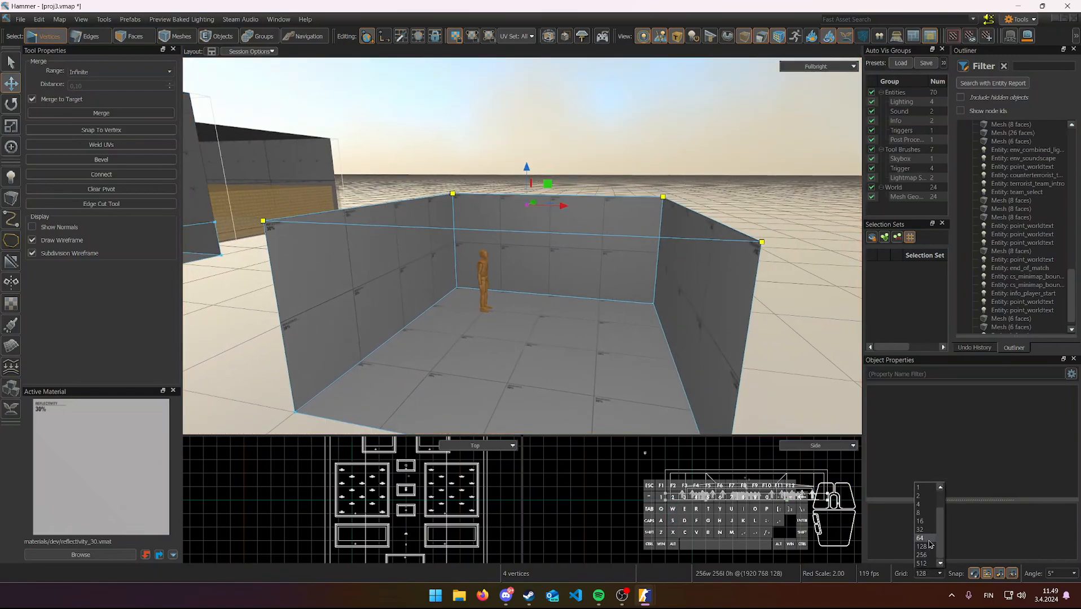
left_click(920, 538)
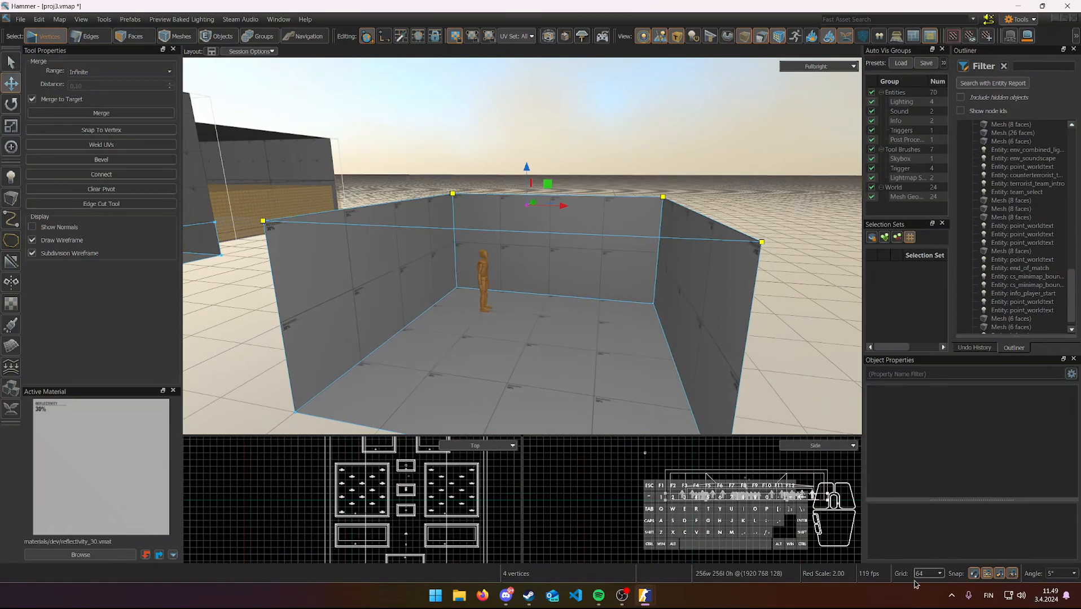
- Try raising the four ceiling vertices by 64 units, and undo the move
mouse_move(524, 171)
left_mouse_down()
mouse_move(528, 207)
mouse_move(528, 159)
left_mouse_up()
key("s")
key("w")
right_click_drag(564, 122, 561, 165)
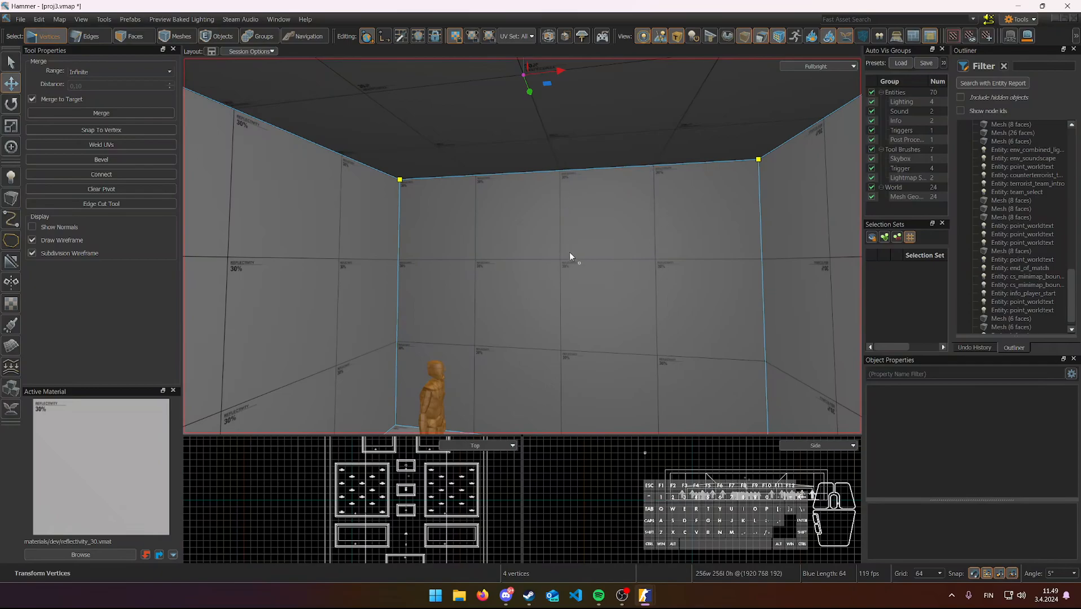
key("s")
right_click_drag(585, 228, 523, 246)
key("w")
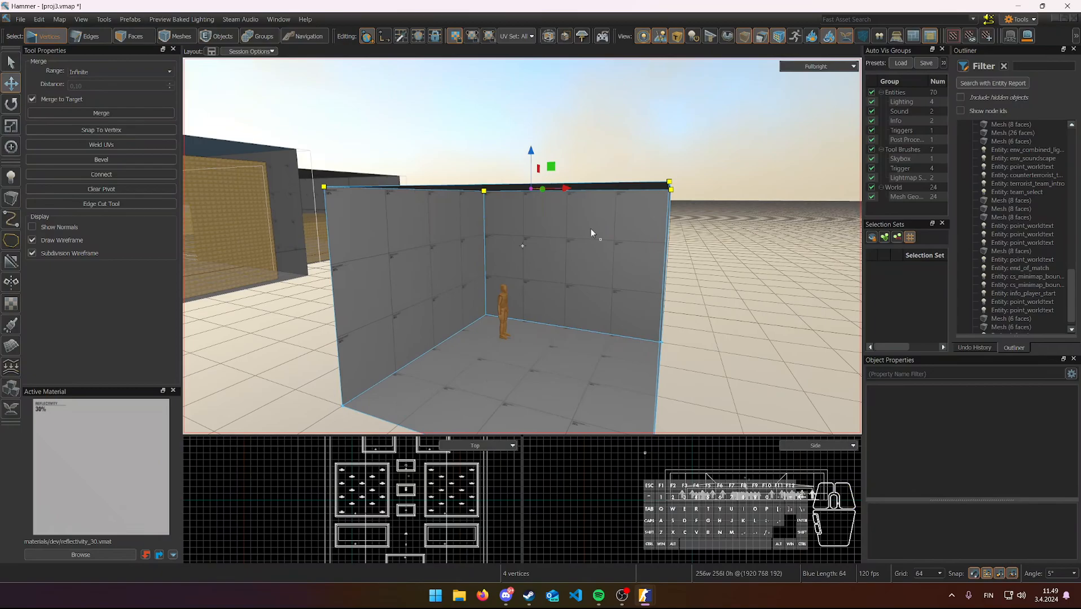
key("ctrl+z")
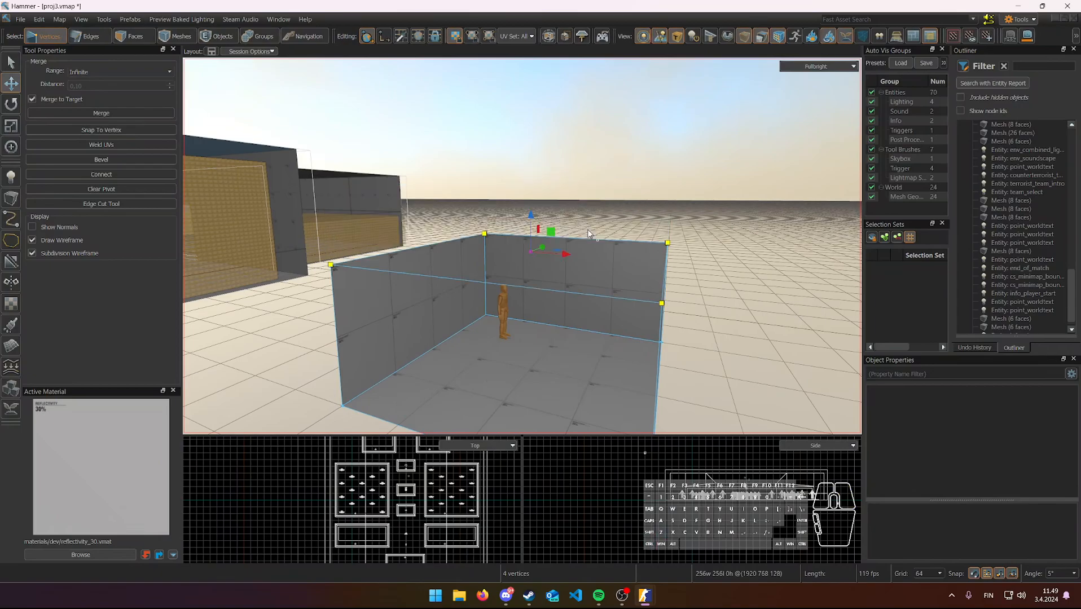
left_click_drag(531, 251, 532, 239)
- Select the edge loop around the room's back wall in edge selection mode
right_click_drag(590, 283, 229, 103)
key("w")
key("s")
left_click(99, 39)
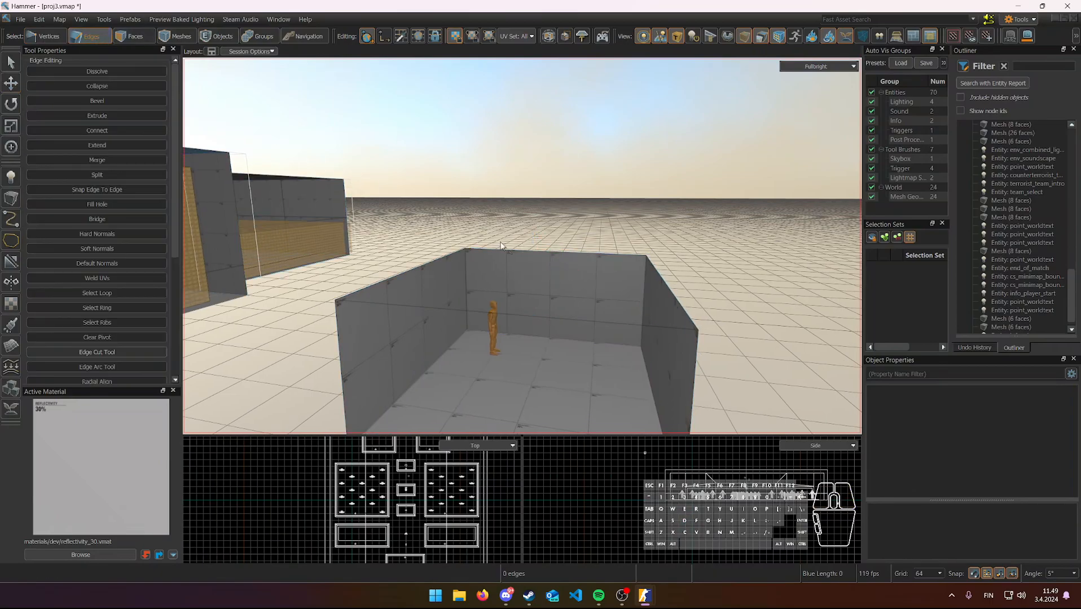
mouse_move(480, 311)
right_mouse_down()
mouse_move(523, 245)
mouse_move(486, 311)
right_mouse_up()
double_click(510, 229)
right_click_drag(536, 264, 561, 290)
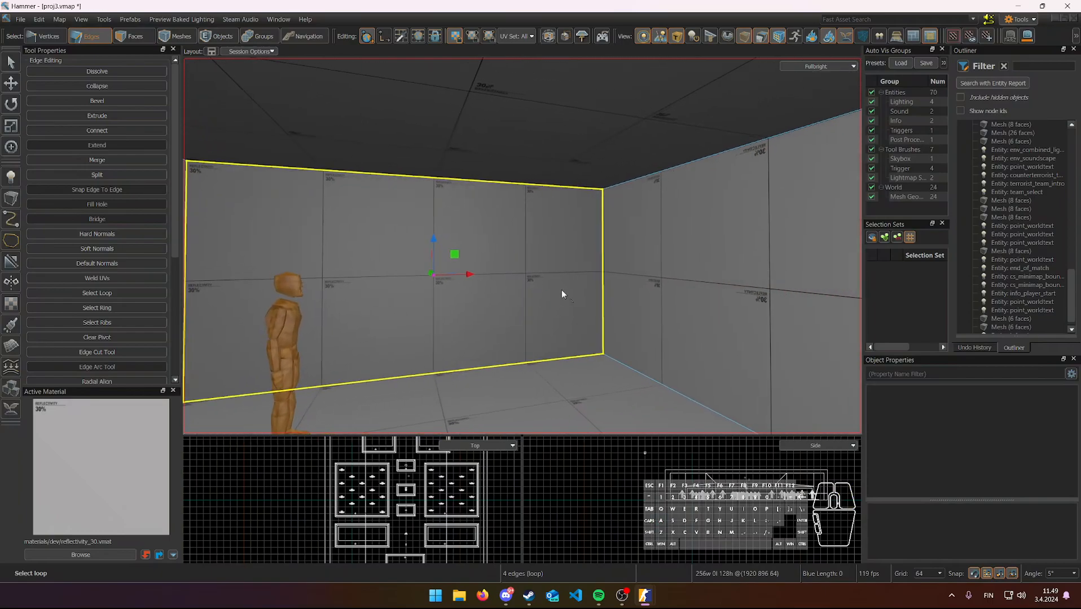
- Select the single edge between the floor and the back wall, and extend the selection to the wall's whole edge loop
double_click(626, 182)
right_click_drag(626, 184, 523, 246)
key("w")
key("a")
right_click_drag(499, 156, 522, 246)
double_click(520, 225)
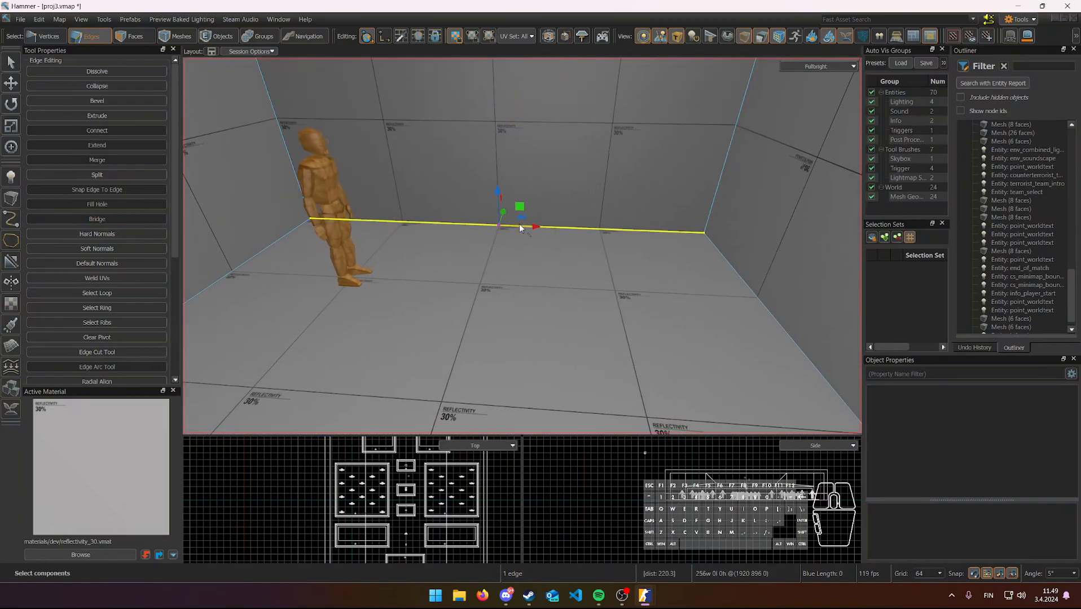
right_click_drag(649, 264, 522, 246)
left_click(711, 203)
right_click(709, 199)
left_click(642, 197)
right_click_drag(589, 154, 520, 253)
double_click(605, 299)
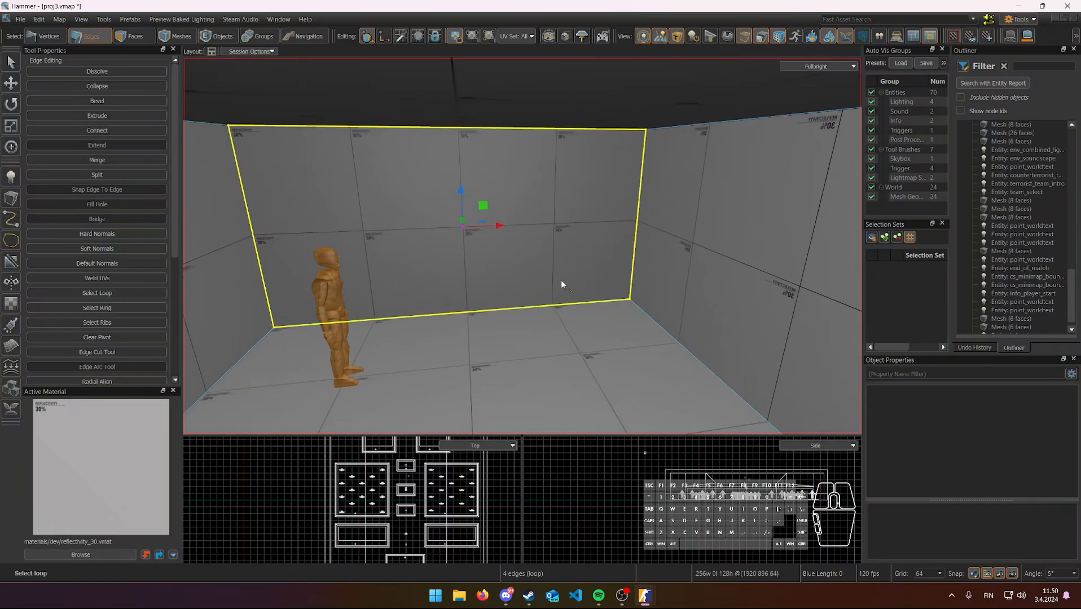
- Select the edge loop around the ceiling, try raising it by 64 units, and undo the move
right_click_drag(563, 311, 522, 245)
key("s")
key("w")
left_click(516, 200)
double_click(516, 203)
right_click_drag(516, 208, 523, 246)
key("s")
key("w")
double_click(550, 216)
key("s")
key("w")
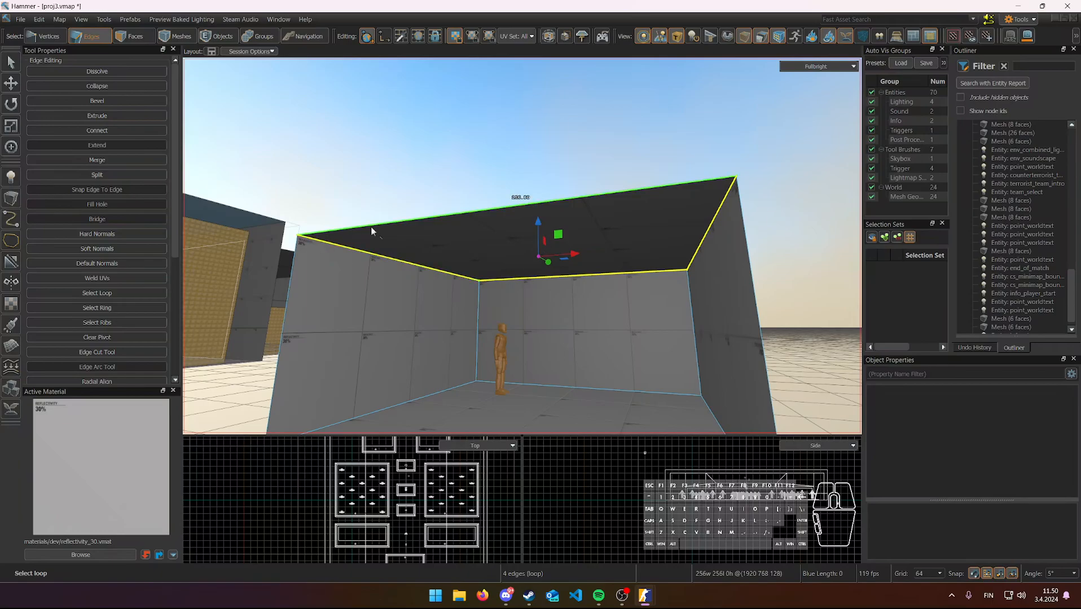
left_click_drag(538, 222, 545, 210)
key("w")
right_click_drag(545, 211, 623, 240)
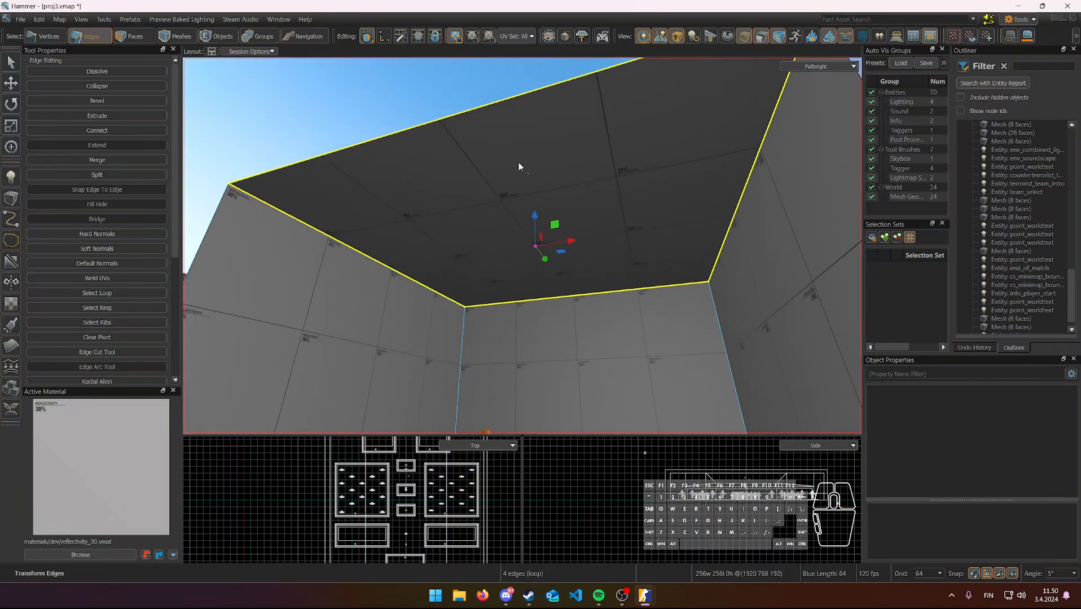
right_click_drag(652, 94, 523, 246)
key("w")
key("s")
key("w")
key("s")
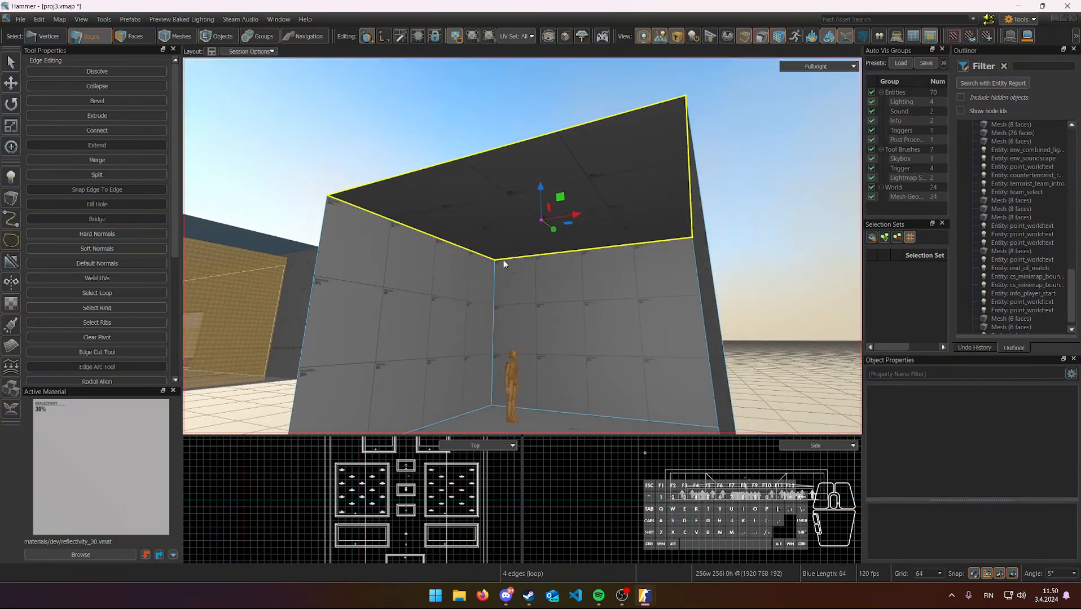
key("ctrl+z")
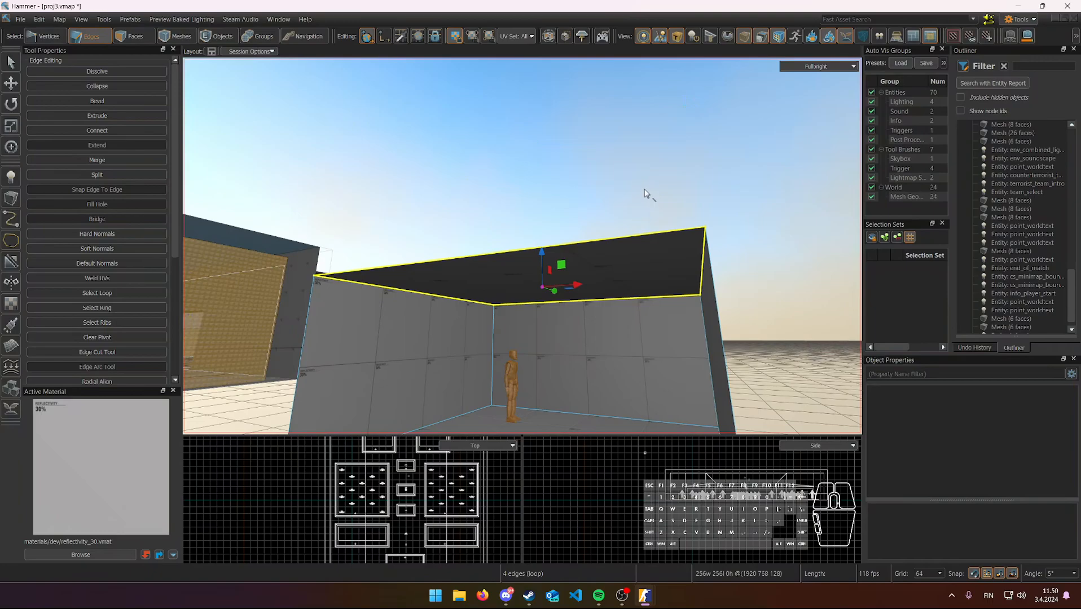
- Select the ceiling face in face selection mode, try raising it by 64 units, and undo the move
right_click_drag(508, 175, 513, 211)
key("w")
left_click(133, 37)
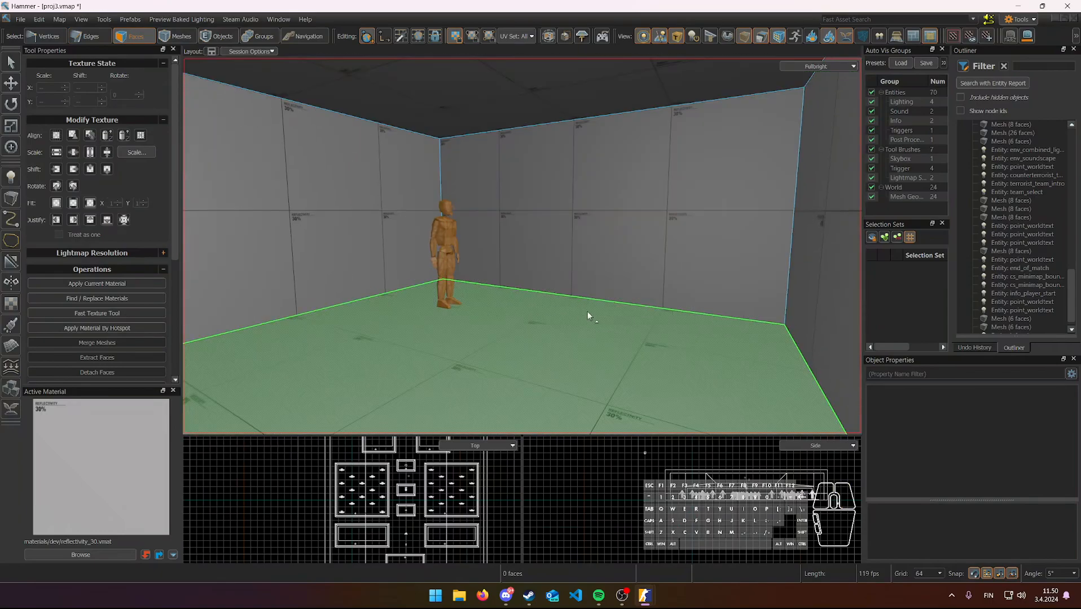
right_click_drag(778, 256, 522, 246)
left_click(637, 188)
key("w")
key("s")
left_click_drag(535, 206, 533, 149)
right_click_drag(533, 149, 523, 246)
key("w")
right_click_drag(574, 214, 573, 212)
key("w")
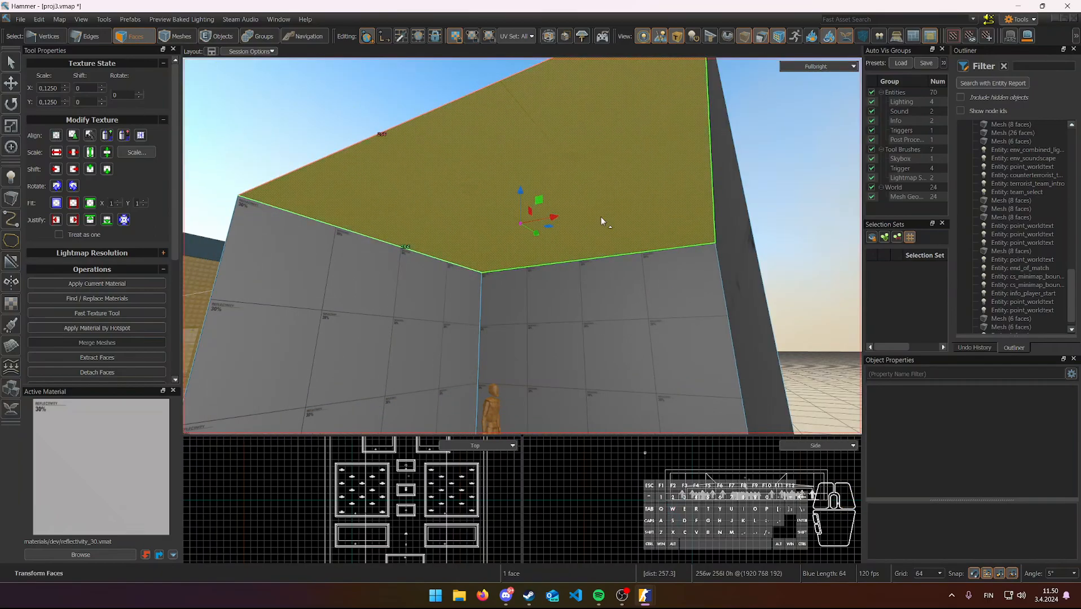
key("ctrl+z")
key("s")
right_click_drag(617, 239, 614, 241)
- Try moving the whole room mesh vertically in mesh selection mode, and undo the move
key("4")
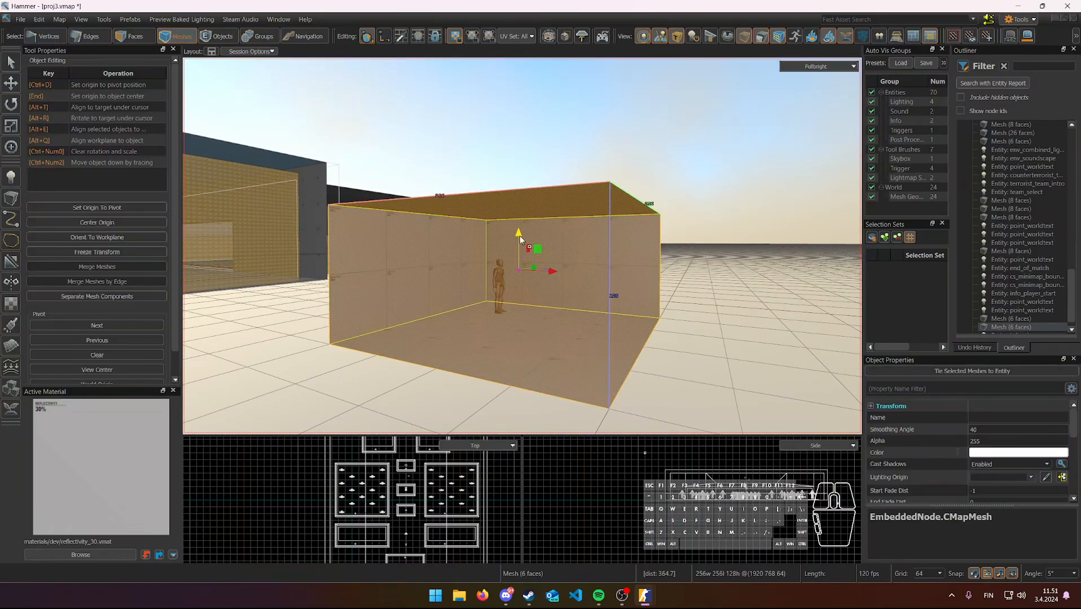
key("a")
right_click_drag(521, 278, 522, 246)
left_click_drag(508, 233, 507, 256)
key("ctrl+z")
right_click_drag(624, 286, 408, 205)
key("w")
key("a")
left_click(43, 38)
key("s")
key("w")
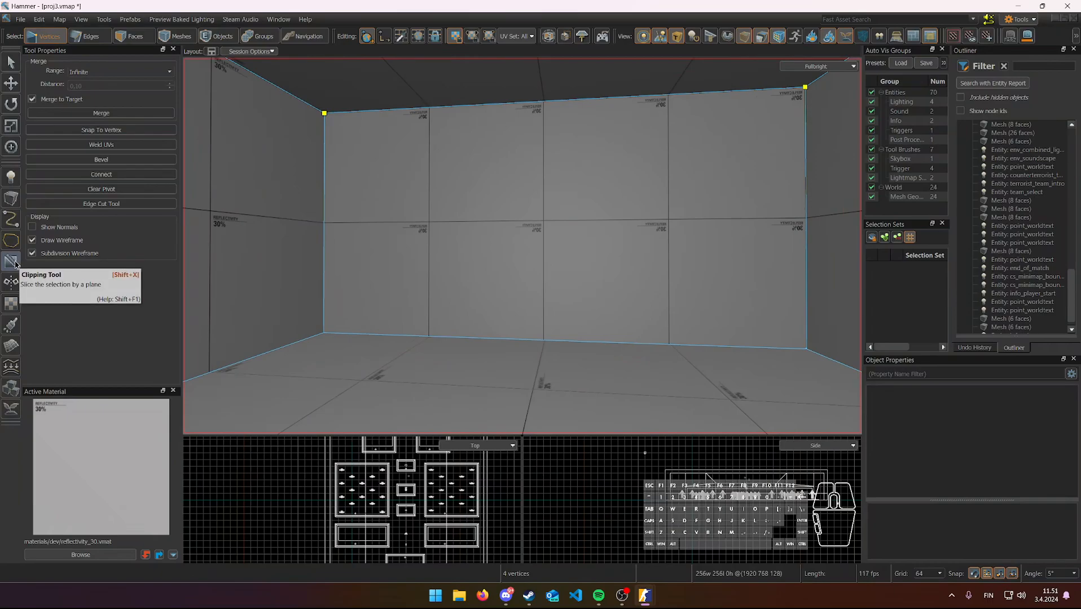
left_click(12, 262)
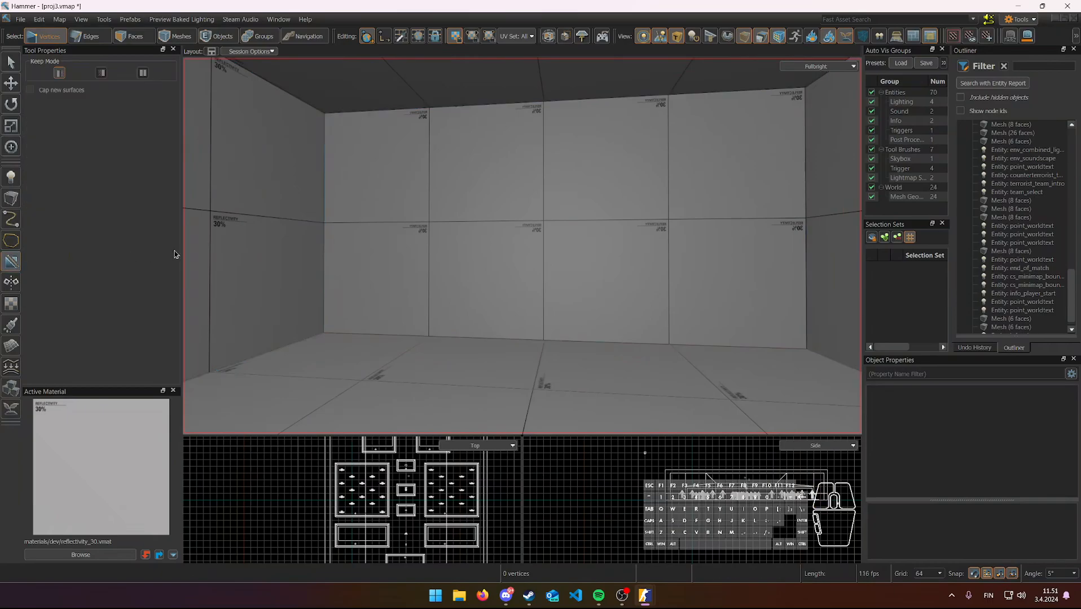
right_click_drag(531, 214, 523, 246)
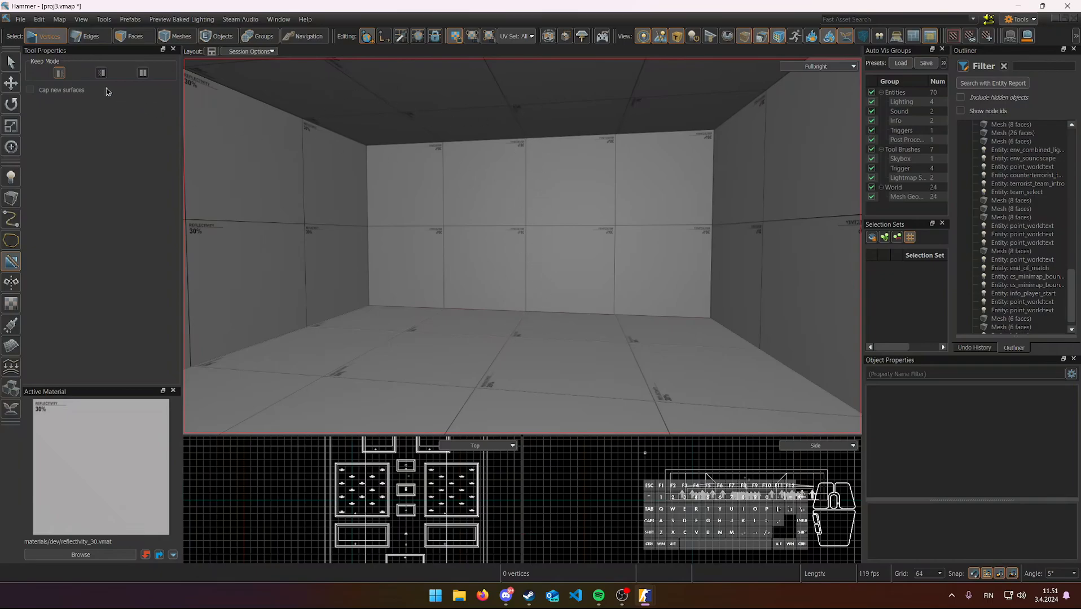
left_click_drag(527, 177, 527, 178)
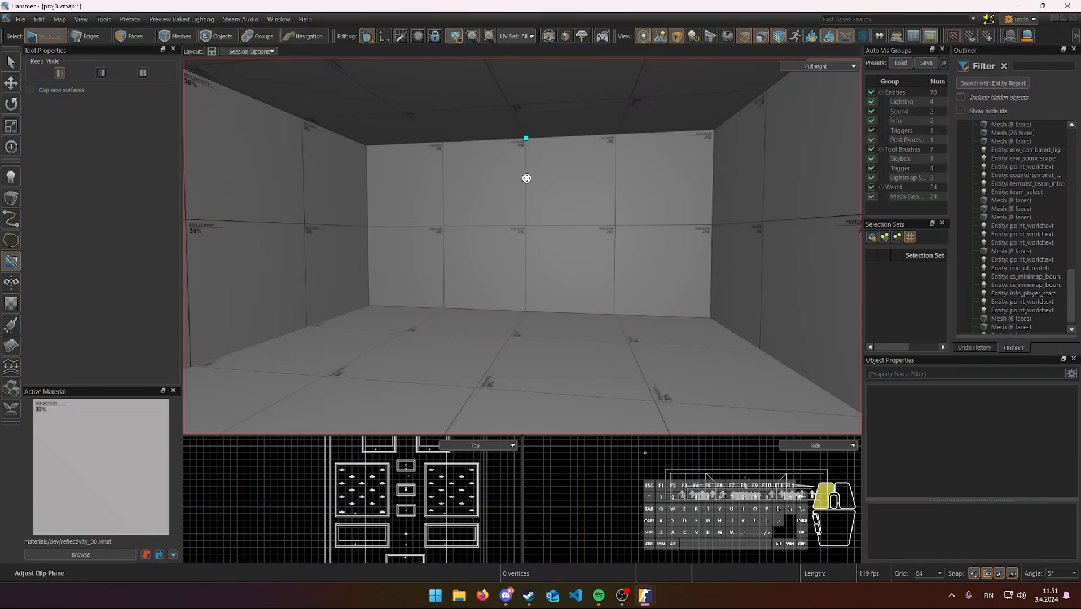
mouse_move(565, 261)
right_mouse_down()
mouse_move(569, 253)
mouse_move(567, 263)
right_mouse_up()
key("w")
key("s")
key("Escape")
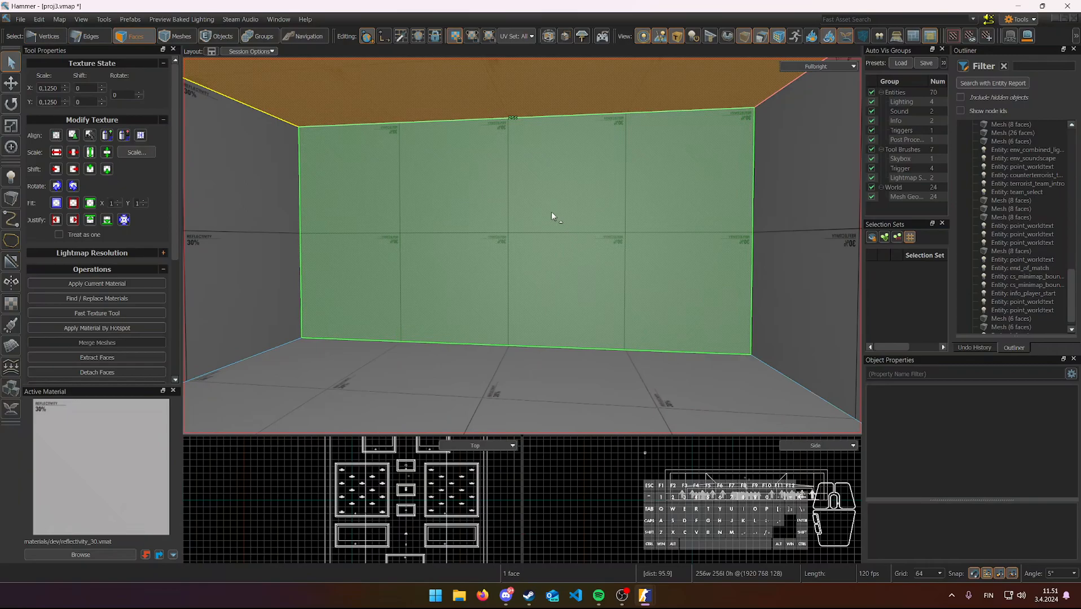
- Select the far wall face and draw a vertical clipping plane down its middle with the Clipping Tool
left_click(543, 210)
scroll(536, 200, "down", 1)
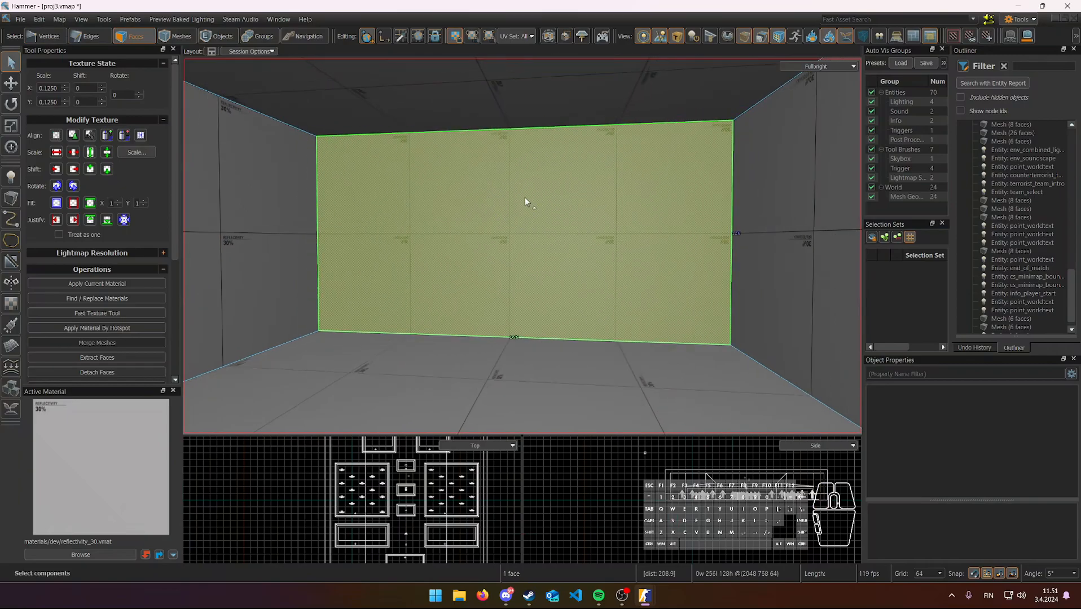
right_click_drag(535, 196, 502, 189)
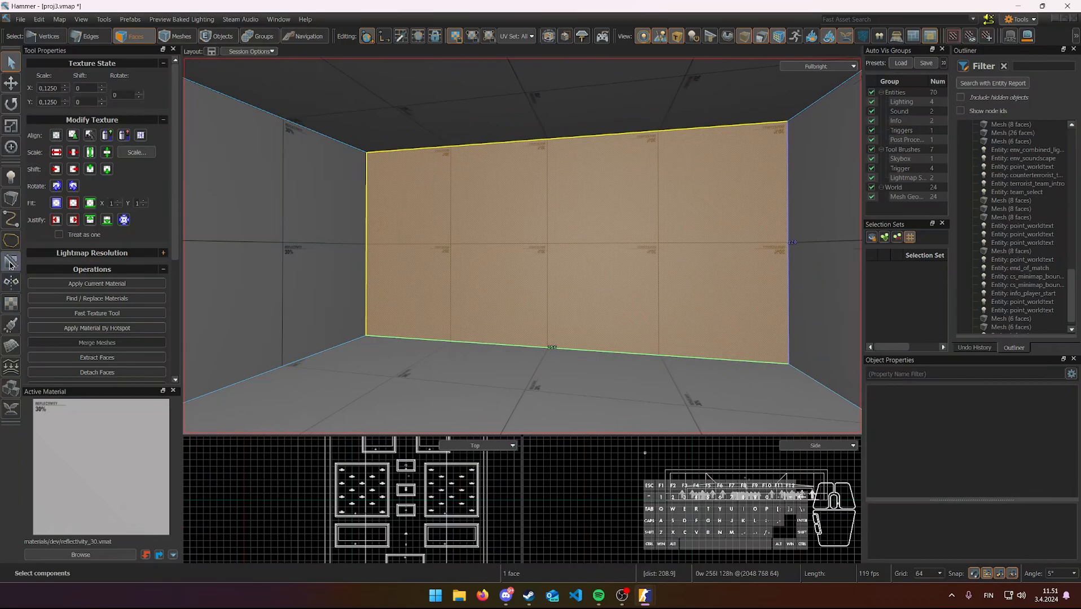
left_click(11, 264)
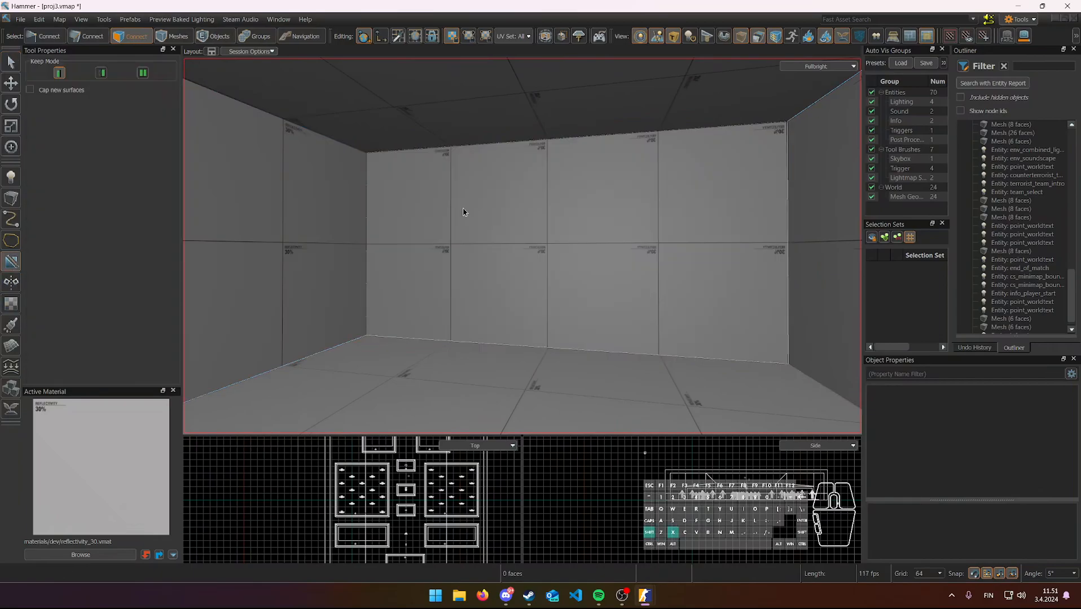
left_click_drag(546, 218, 546, 218)
left_click_drag(547, 273, 546, 312)
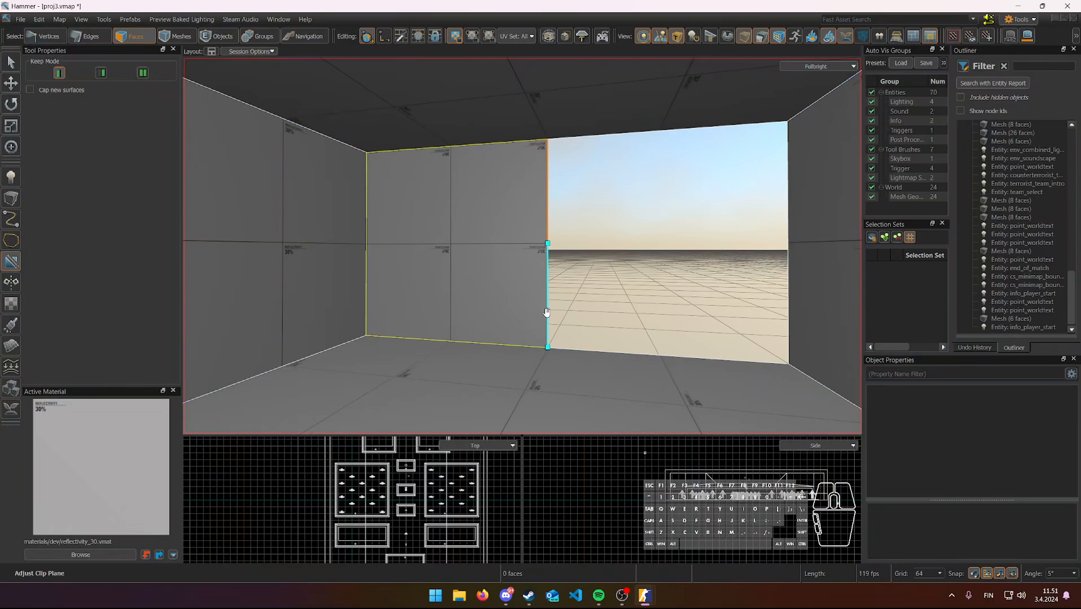
key("w")
right_click_drag(523, 246, 523, 245)
key("s")
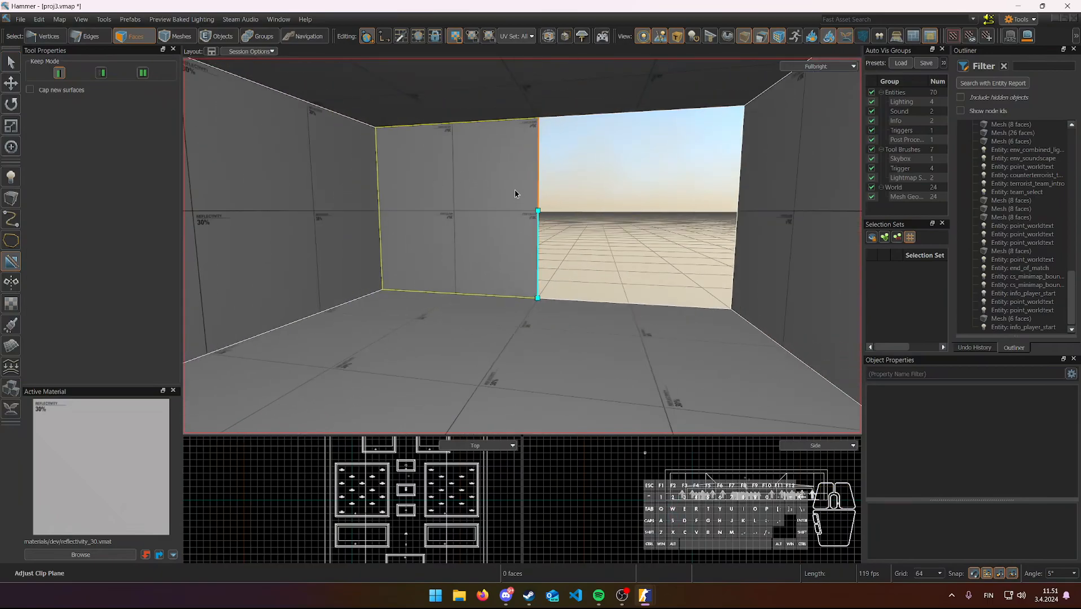
right_click_drag(566, 194, 522, 246)
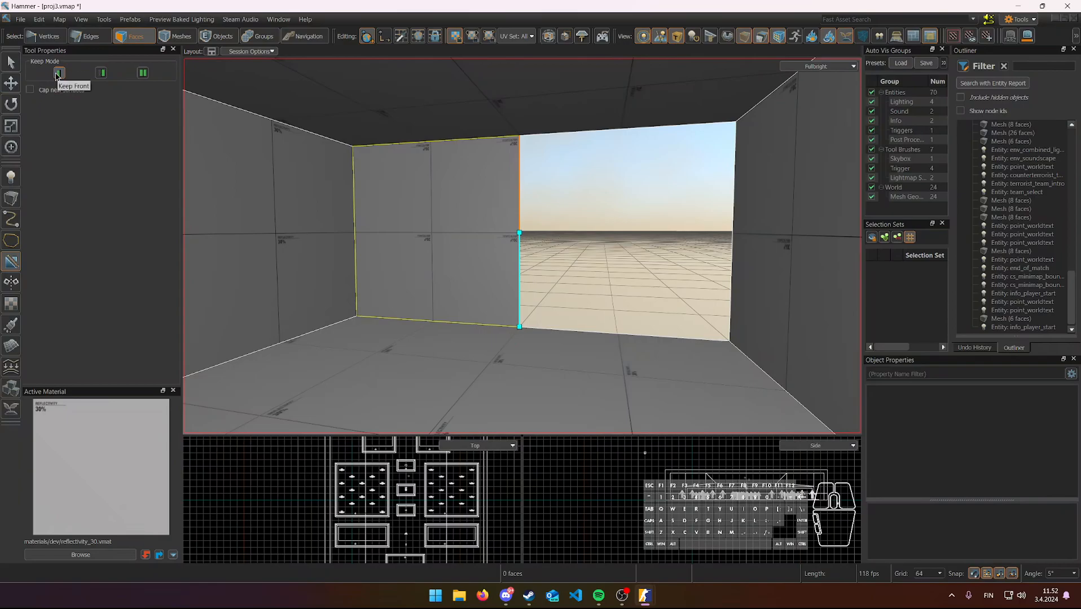
- Preview the far wall's clip with only the front half kept and with only the back half kept
left_click(100, 73)
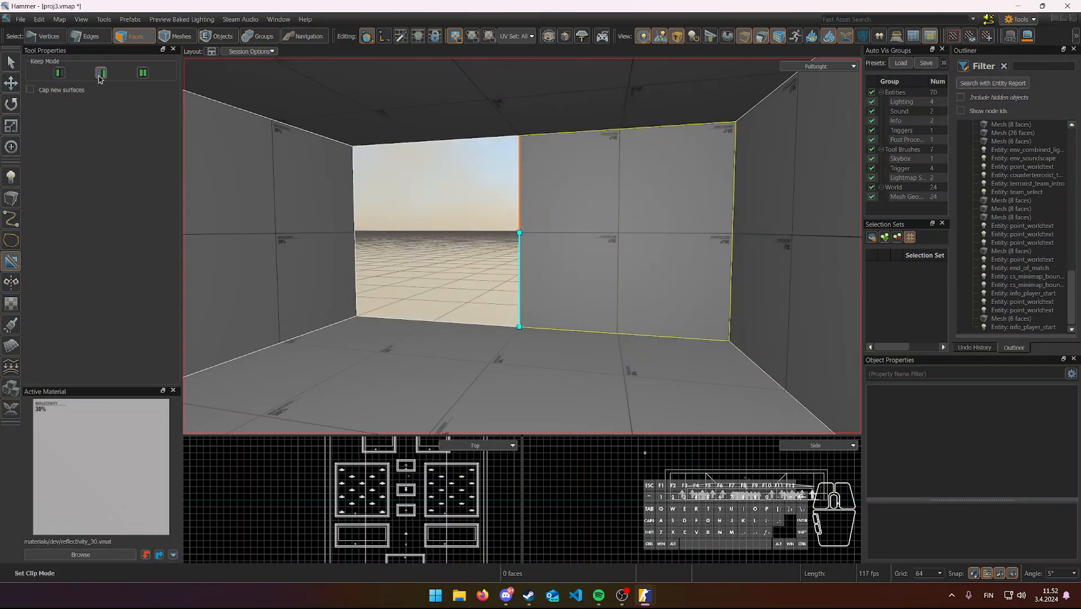
left_click(58, 75)
left_click(98, 75)
left_click(58, 76)
left_click(97, 75)
left_click(105, 75)
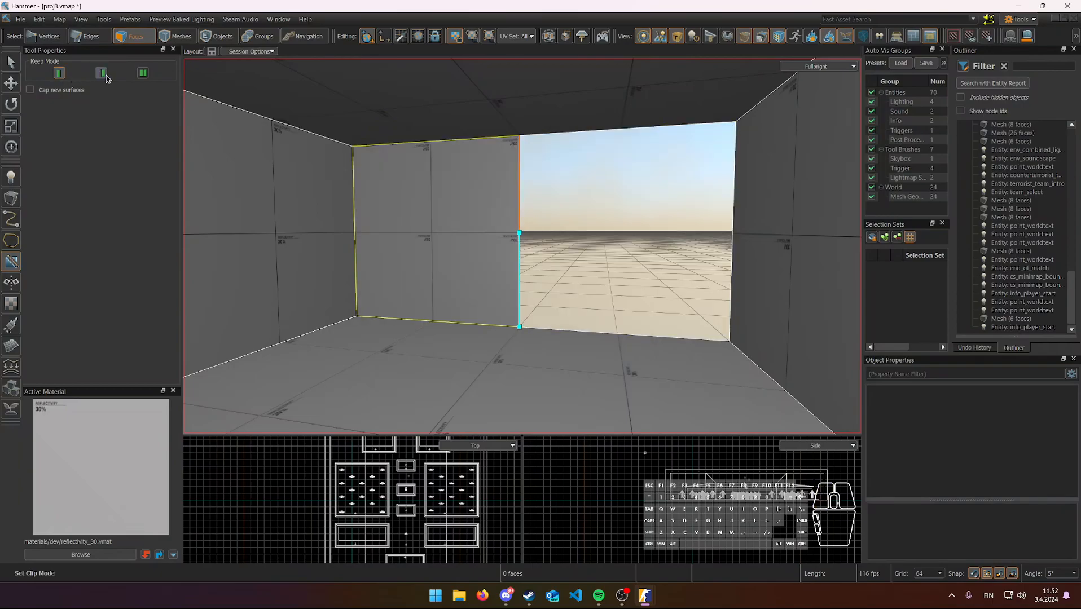
- Set the Clipping Tool to keep both sides and apply the vertical cut down the far wall's middle
left_click(142, 74)
right_click_drag(401, 179, 522, 246)
key("w")
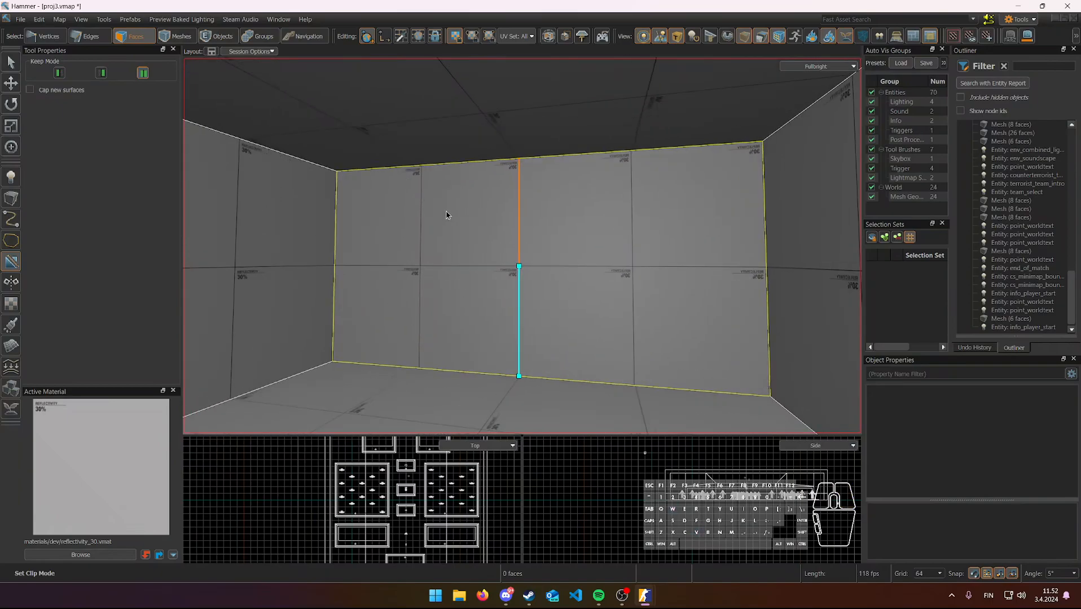
key("Return")
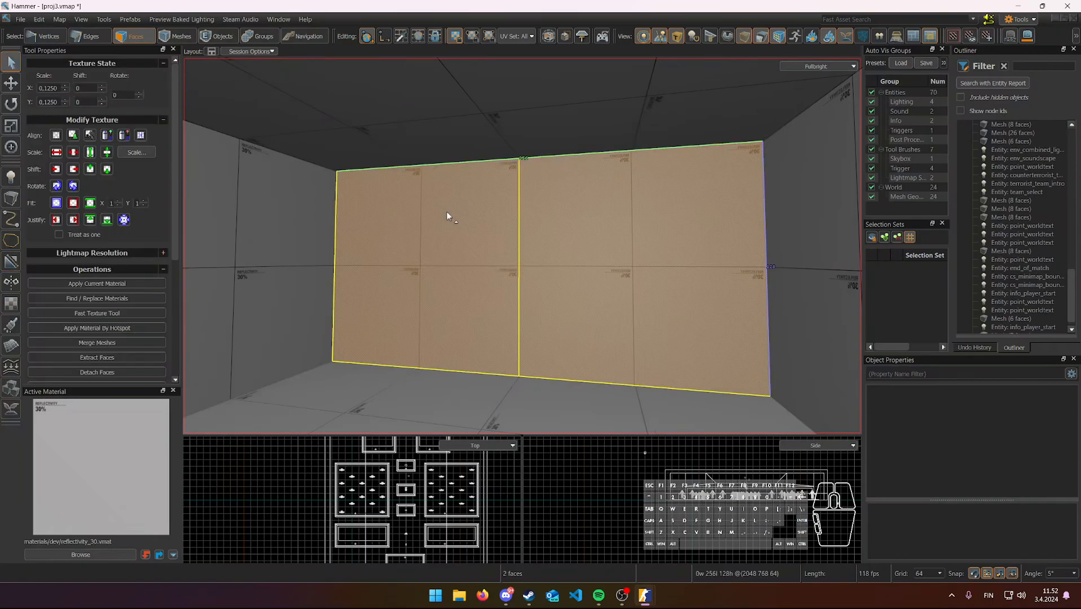
- Select the right half of the far wall and cut it vertically down its middle with the Edge Cut Tool
key("s")
right_click_drag(522, 246, 522, 246)
left_click(580, 242)
key("d")
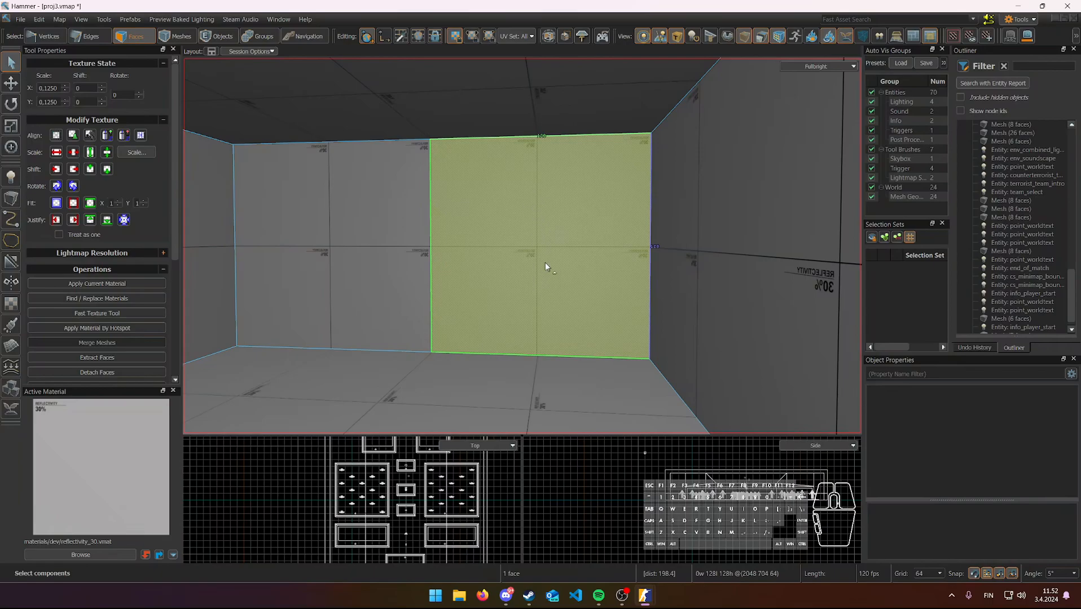
key("c")
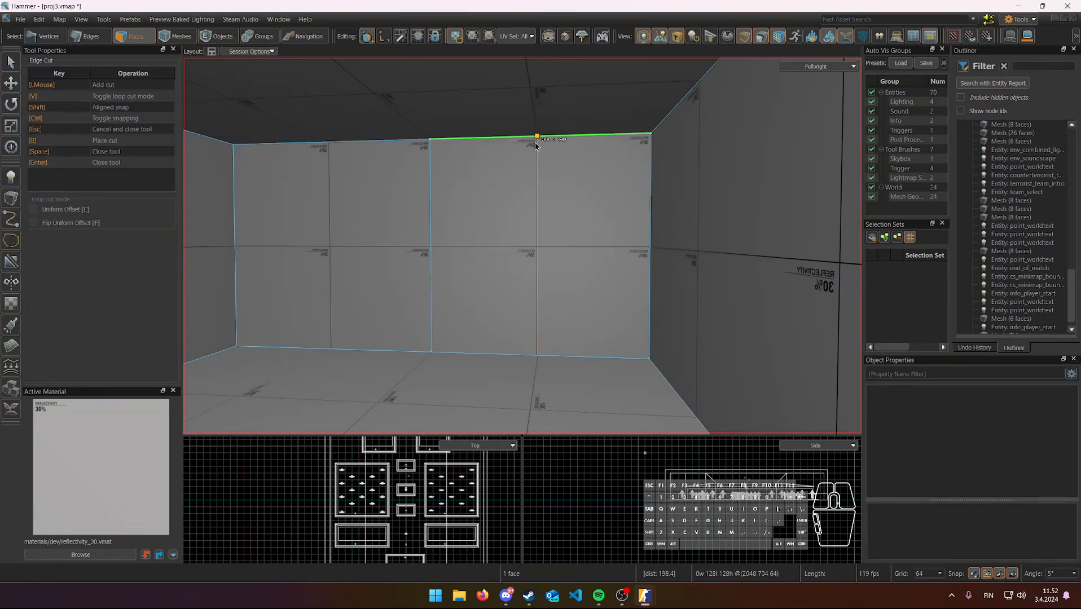
left_click(536, 138)
left_click(537, 356)
key("space")
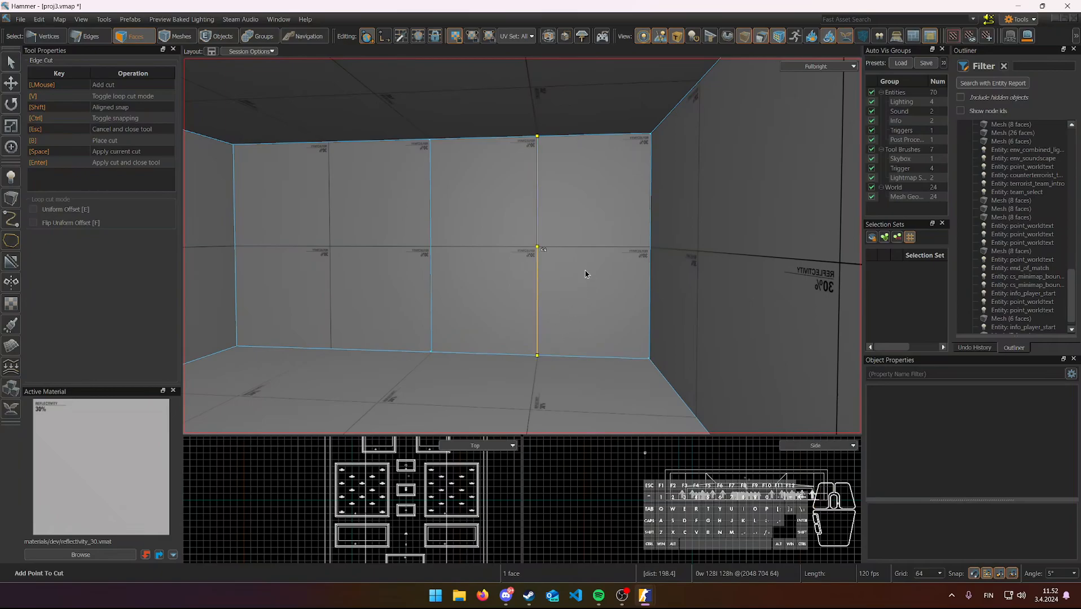
key("space")
key("v")
key("v")
key("Return")
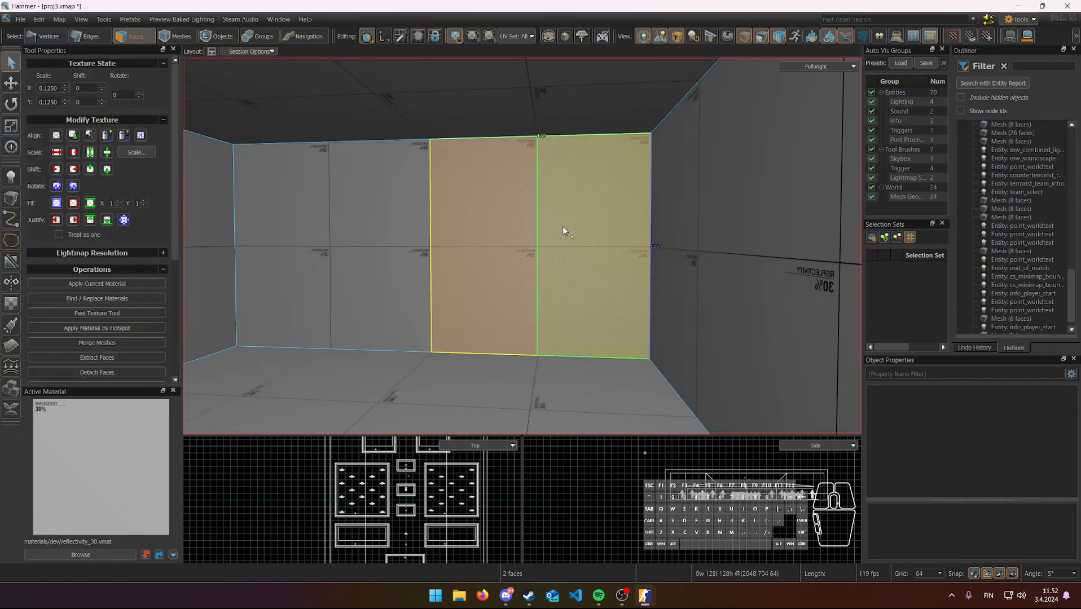
- Restart the Edge Cut Tool and preview its loop cut mode on the room mesh
key("c")
key("v")
key("v")
key("v")
key("v")
key("w")
right_click_drag(557, 227, 522, 246)
key("a")
key("s")
key("d")
key("w")
key("s")
key("w")
key("d")
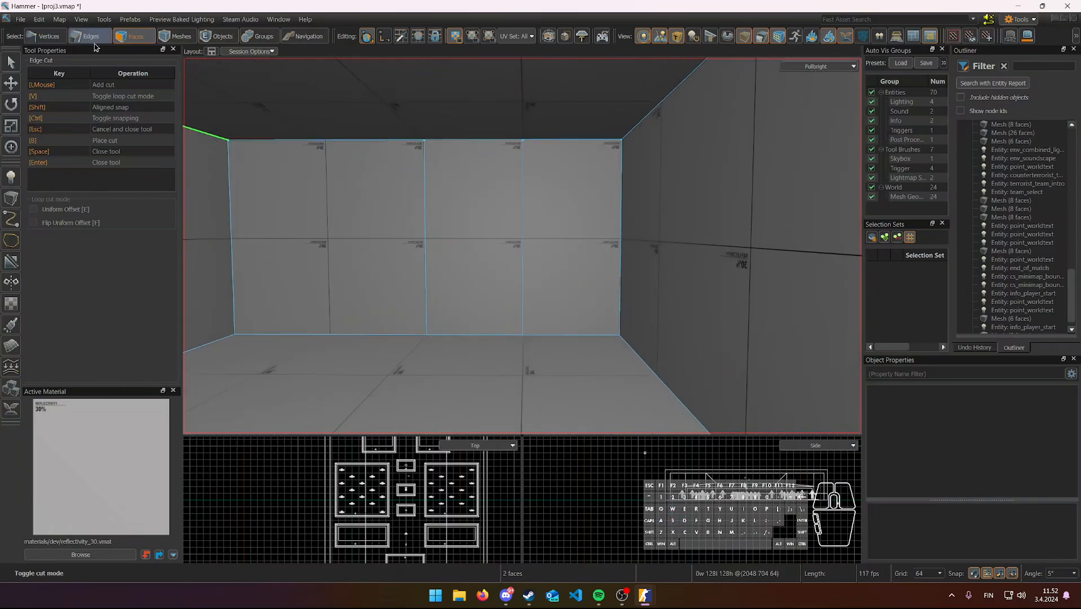
key("w")
key("a")
key("s")
key("w")
right_click_drag(387, 197, 522, 246)
key("s")
key("w")
key("s")
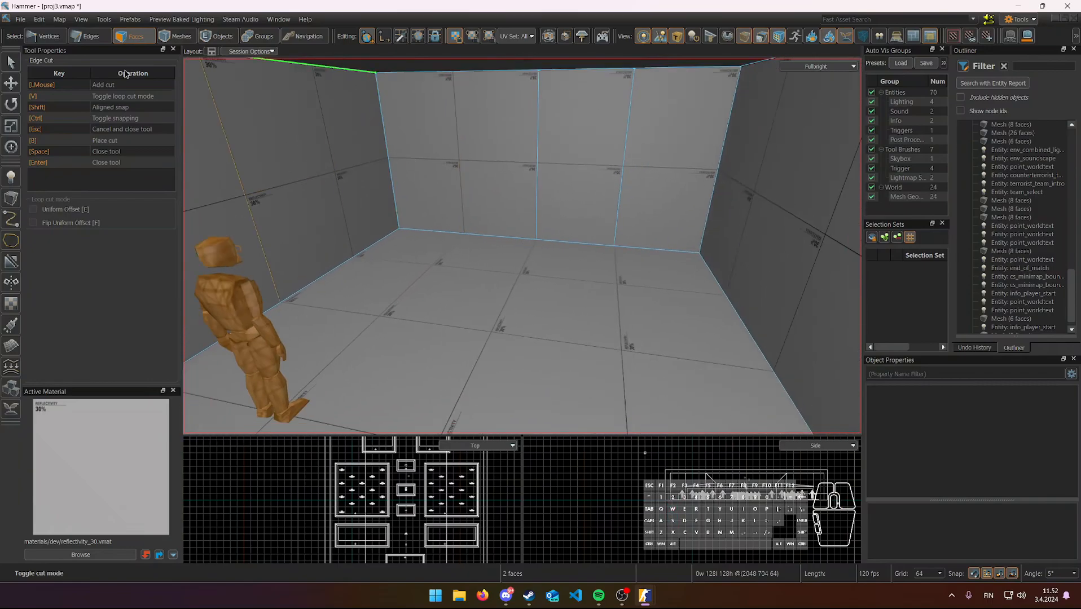
- Cut the left half of the far wall vertically down its middle in vertex selection mode
key("1")
left_click(446, 121)
left_click(457, 212)
key("Return")
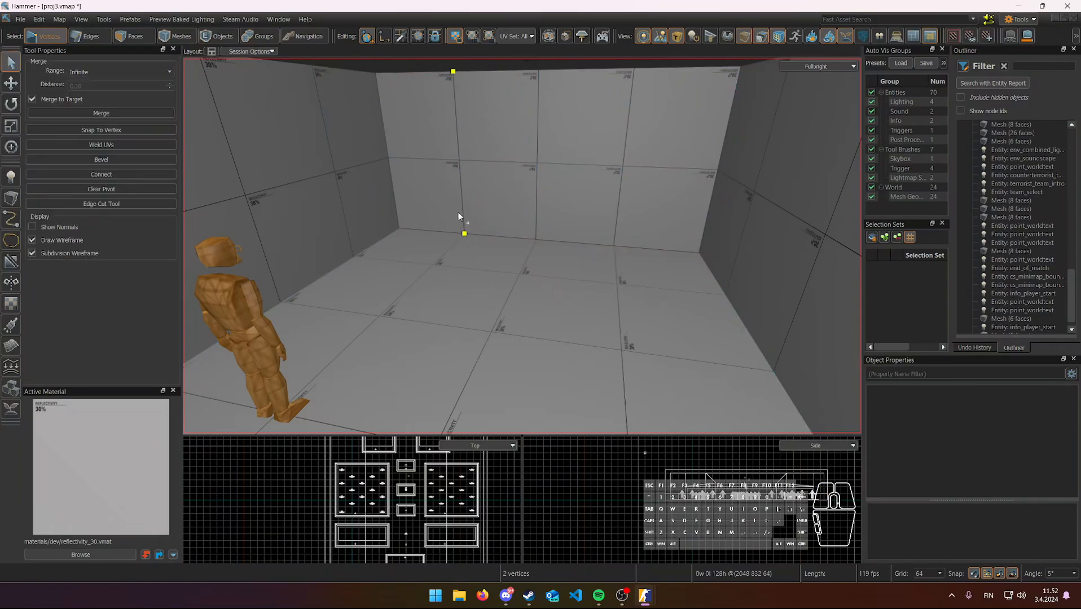
- In edge selection mode, cut the side wall vertically near the far corner with the Edge Cut Tool
left_click(90, 36)
right_click_drag(270, 129, 560, 254)
left_click(567, 249)
key("c")
left_click(561, 159)
left_click(559, 338)
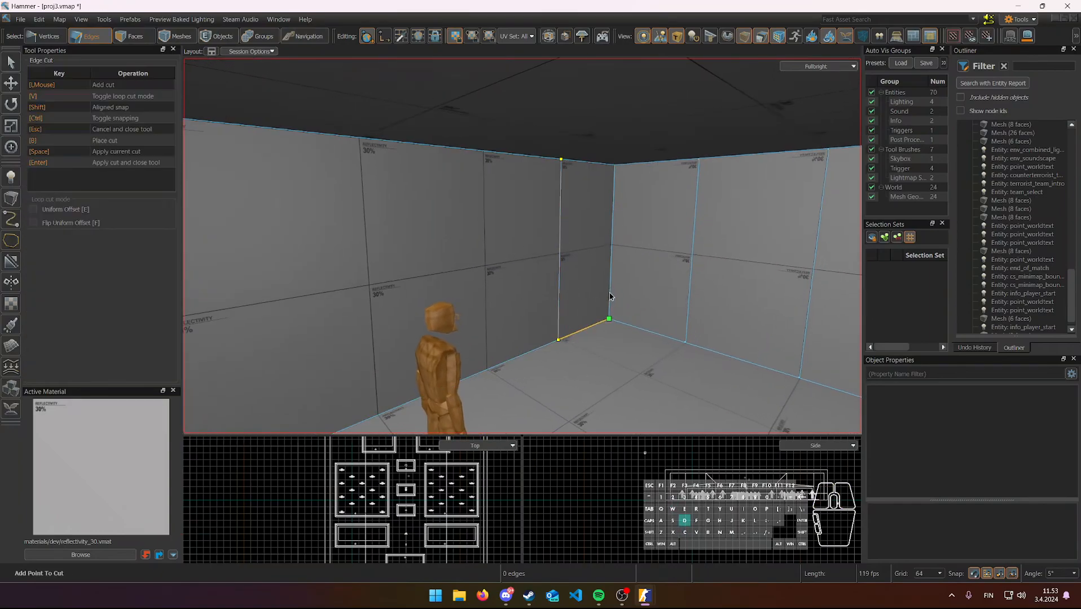
key("Return")
- Select the middle vertical edge of the far wall and split it into two edges
scroll(610, 292, "up", 3)
right_click_drag(622, 298, 522, 246)
left_click(524, 221)
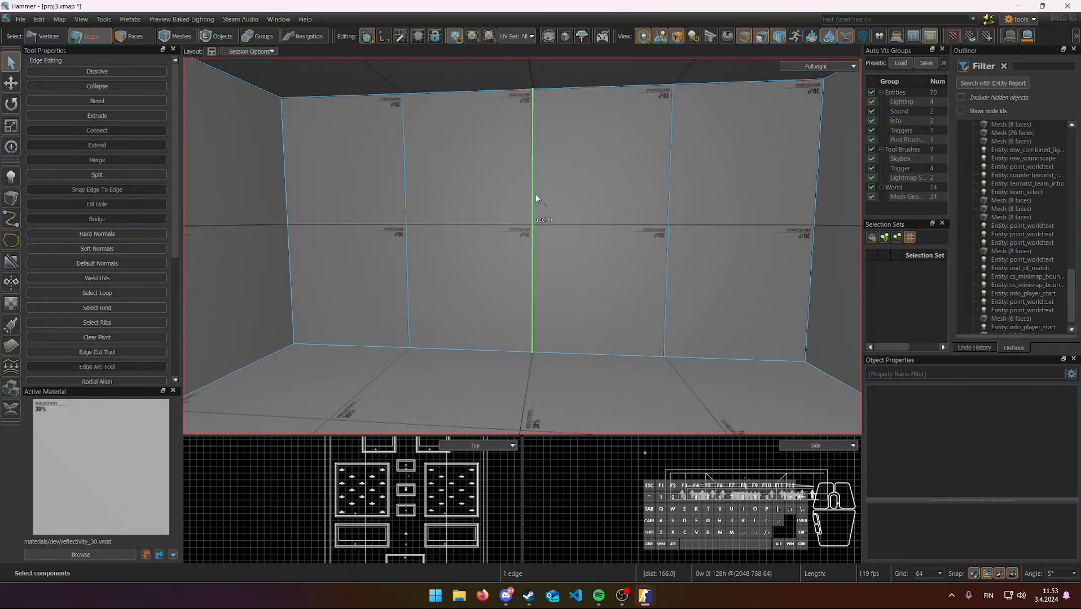
scroll(532, 221, "down", 2)
scroll(532, 219, "up", 3)
scroll(532, 242, "down", 3)
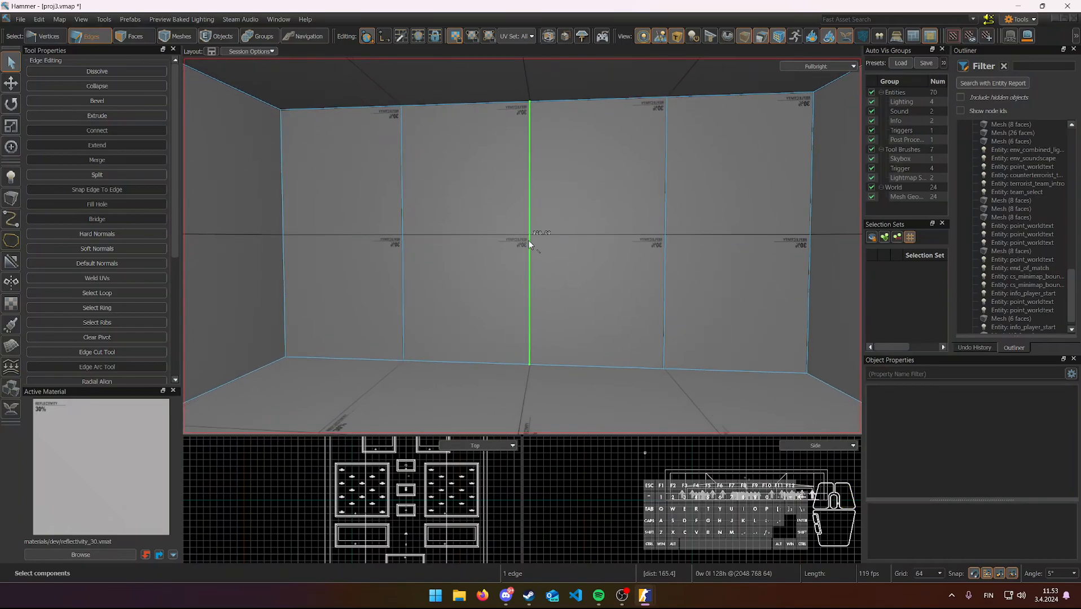
key("alt+n")
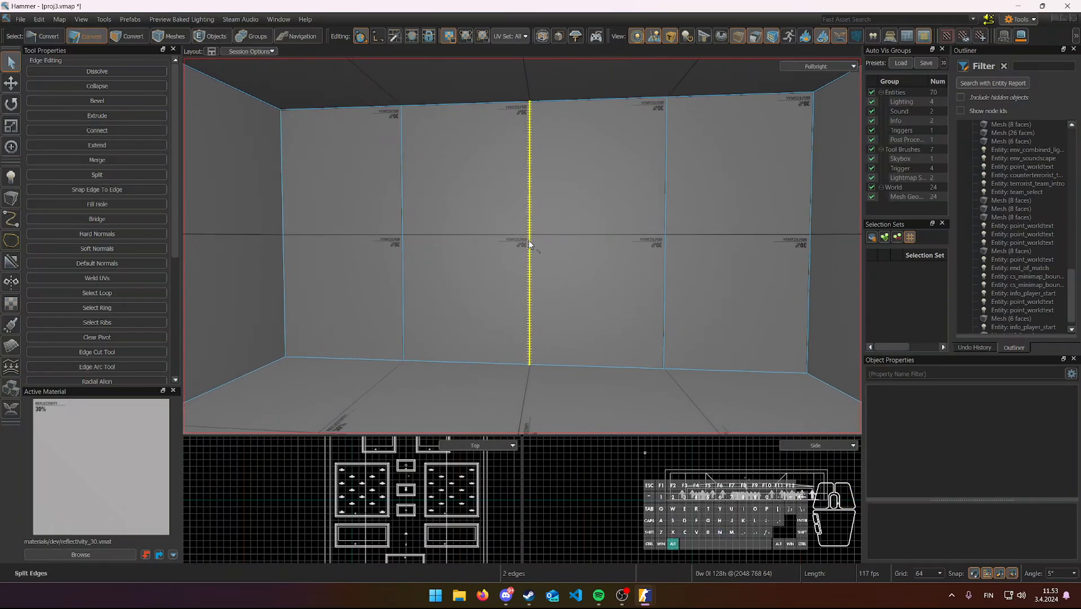
scroll(529, 243, "up", 3)
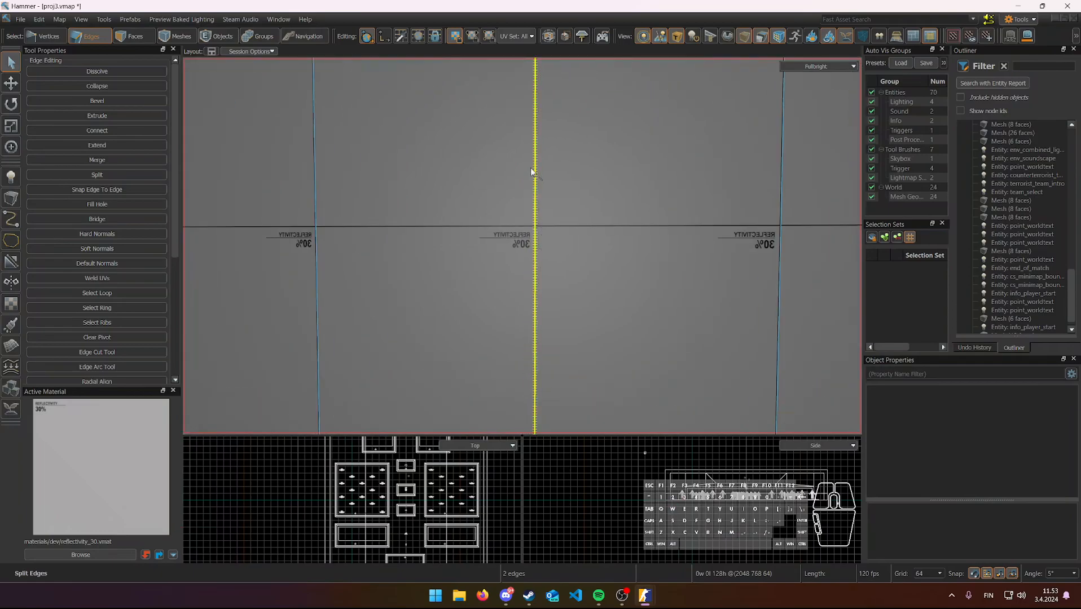
scroll(540, 255, "down", 2)
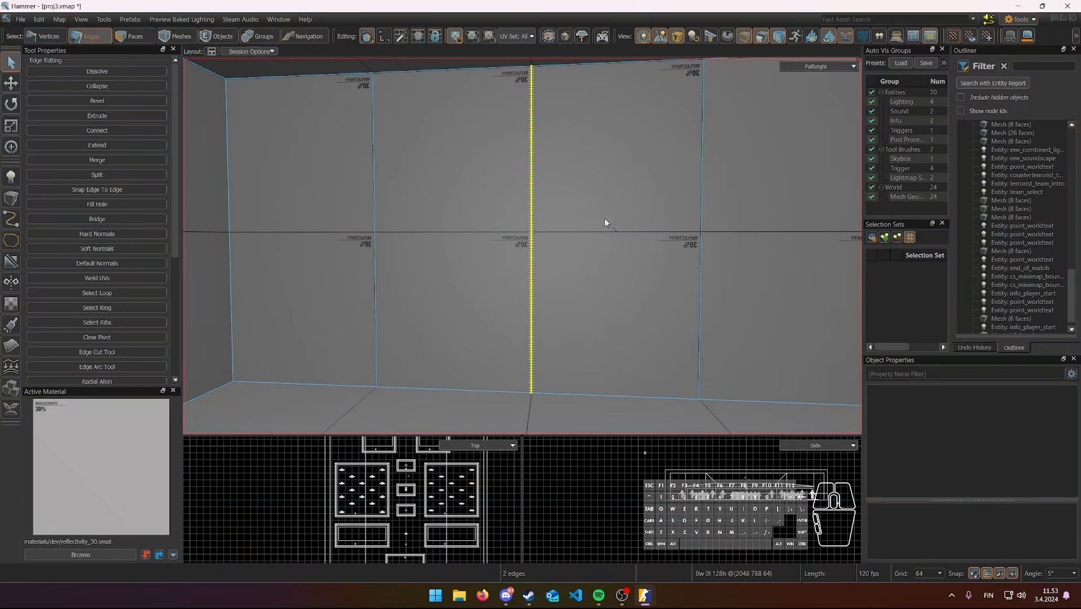
scroll(540, 231, "up", 3)
scroll(538, 240, "down", 3)
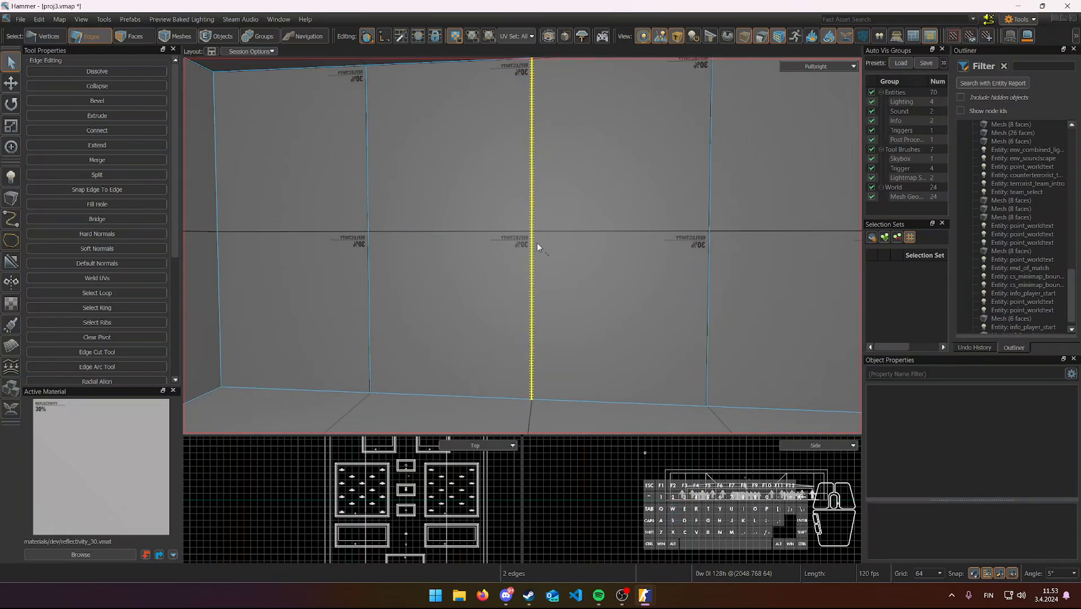
- Set the grid size to 16 and move one of the split edges right, one grid step short of the next cut
left_click(533, 244)
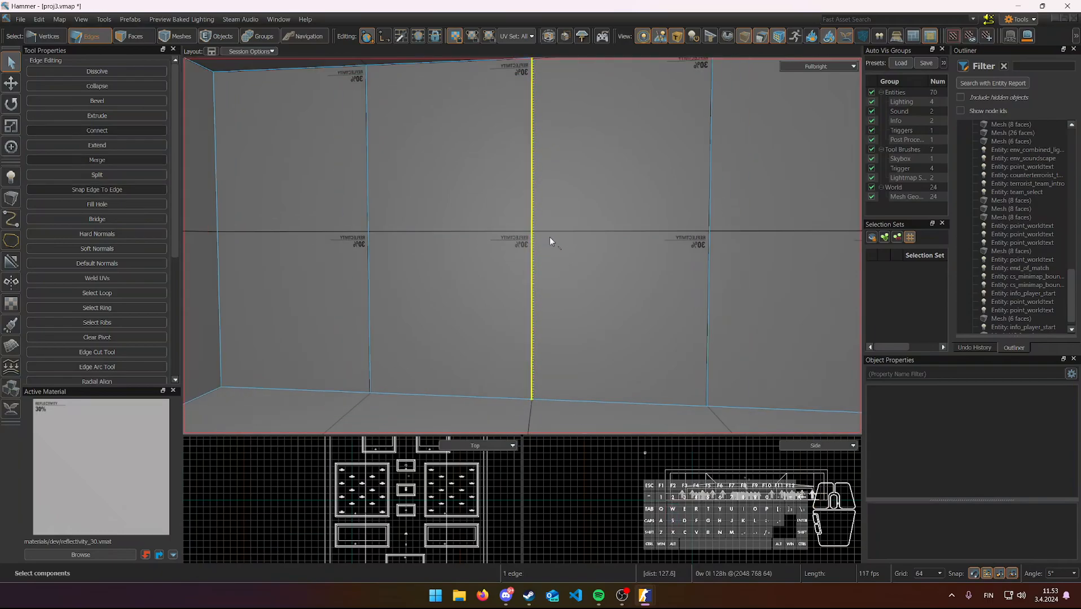
mouse_move(571, 242)
right_mouse_down()
mouse_move(523, 246)
mouse_move(575, 244)
right_mouse_up()
key("t")
scroll(571, 244, "down", 1)
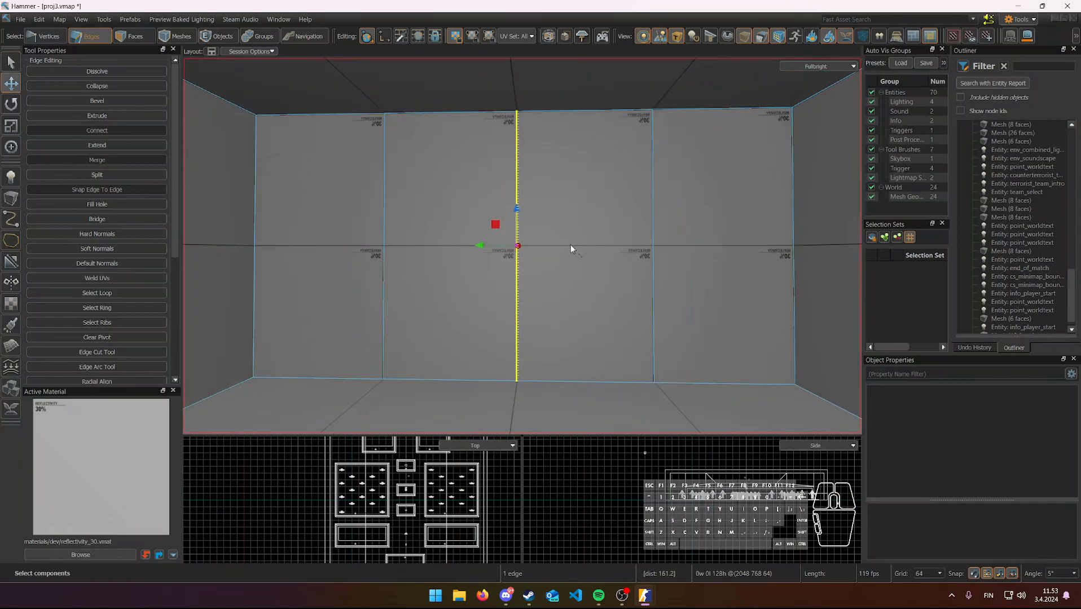
left_click_drag(480, 246, 544, 258)
left_click(927, 574)
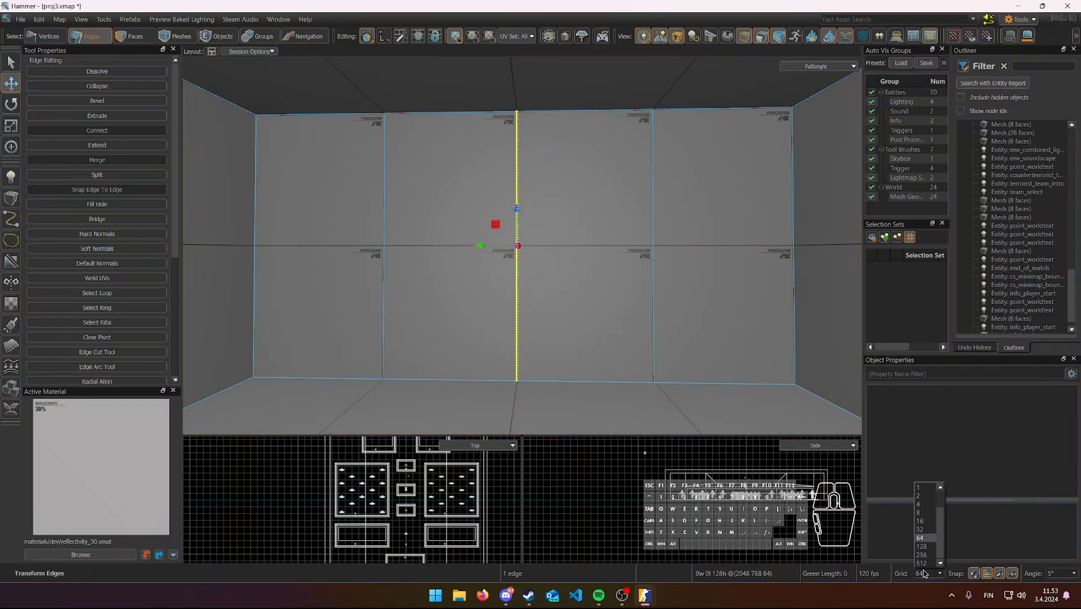
left_click(921, 522)
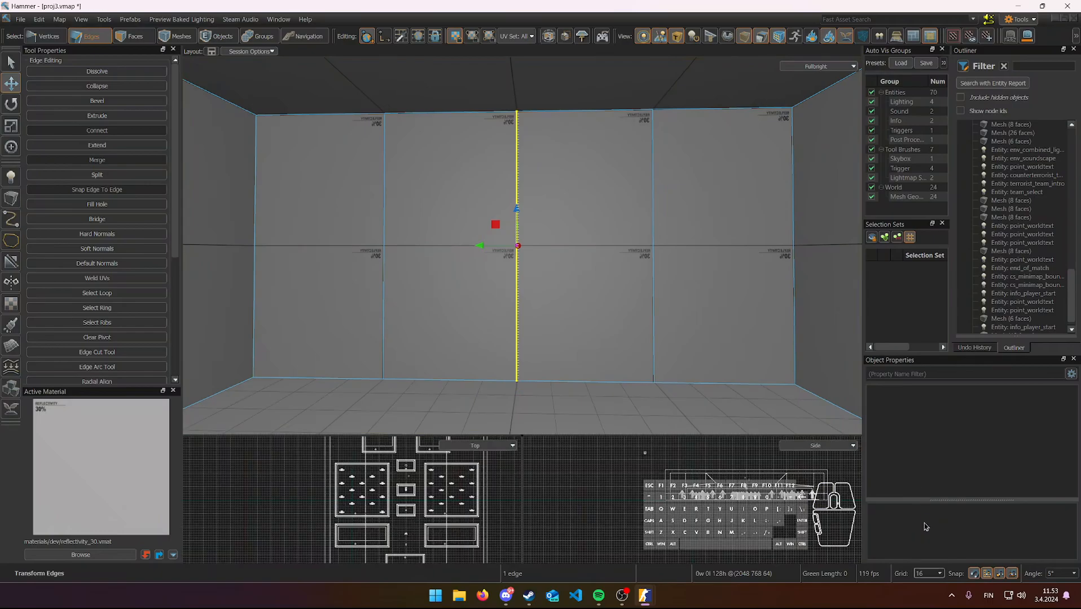
left_click_drag(520, 249, 619, 254)
- Select the other split edge and move it 48 units left to open a gap in the far wall
left_click(513, 246)
left_click_drag(484, 246, 426, 248)
key("w")
right_click_drag(522, 248, 523, 246)
key("s")
key("s")
key("w")
key("s")
key("w")
key("s")
key("s")
right_click_drag(446, 157, 522, 246)
key("w")
key("s")
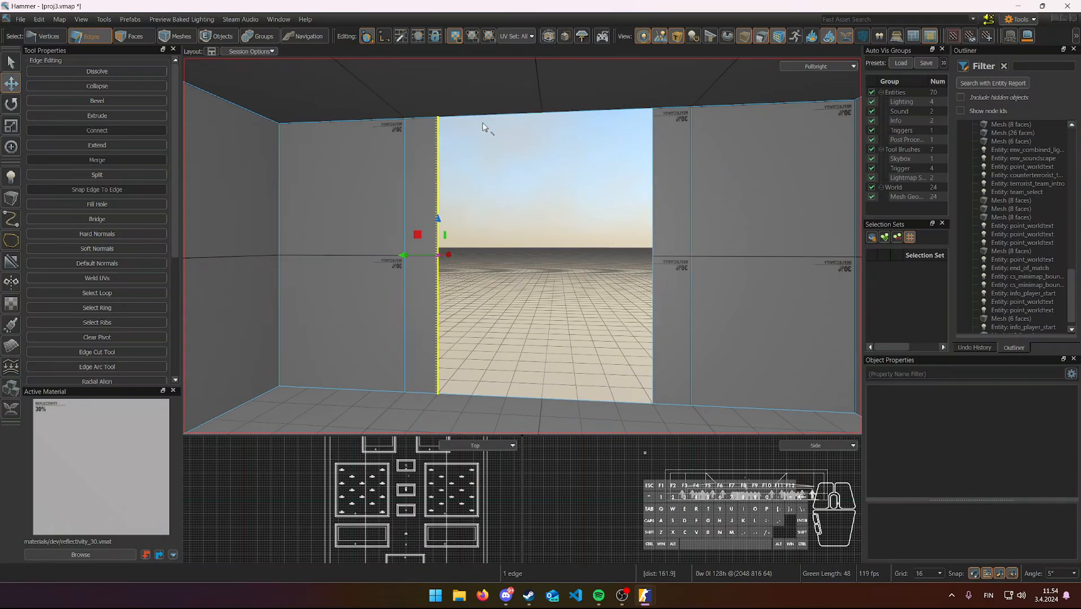
key("3")
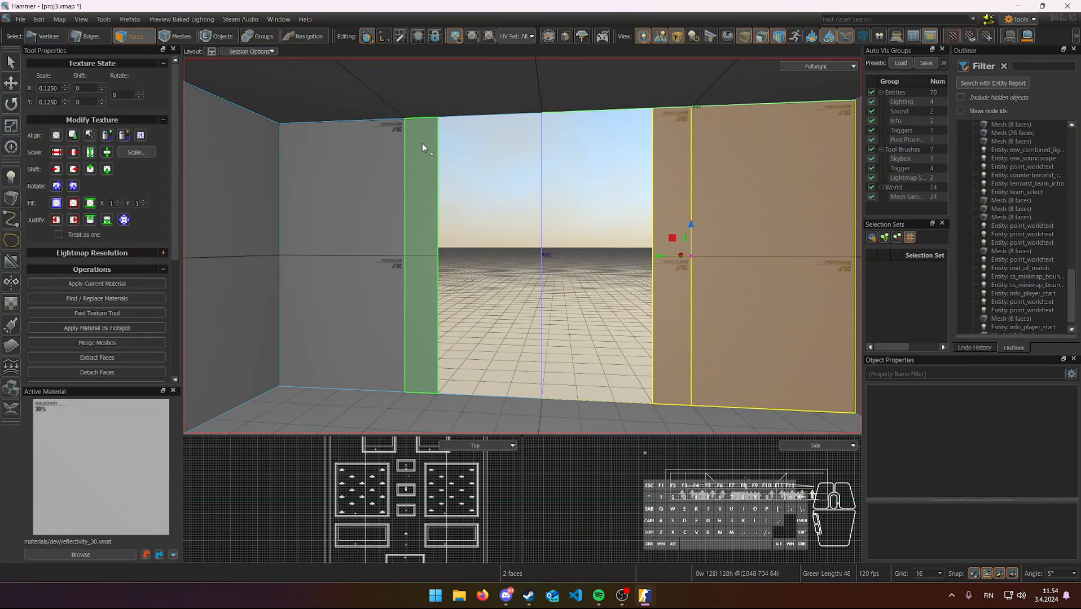
left_click(422, 143)
left_click(672, 163, "shift")
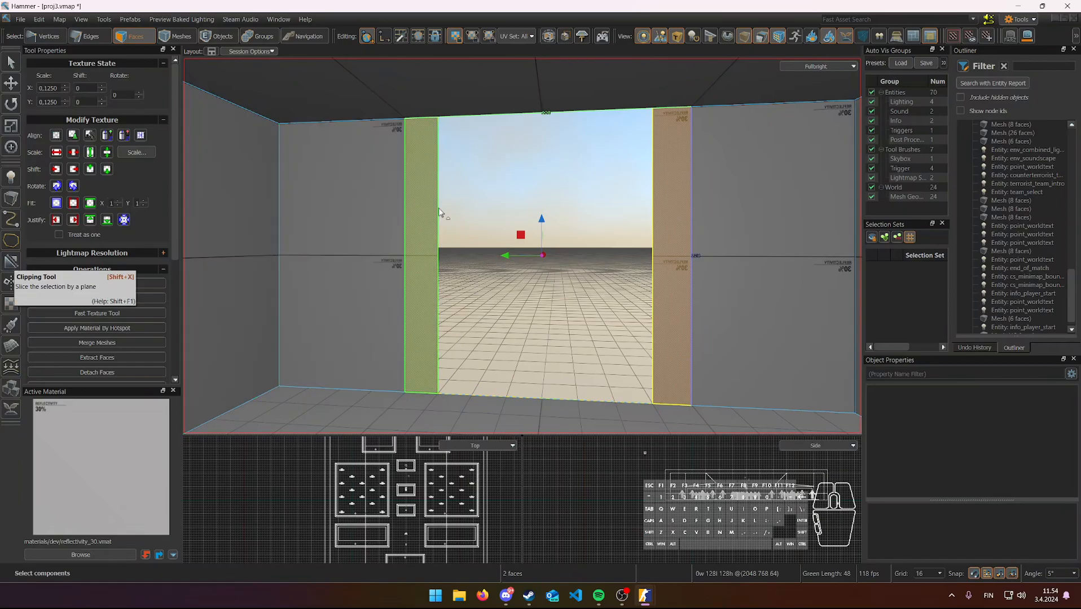
key("shift+x")
left_click_drag(405, 152, 494, 150)
mouse_move(584, 181)
right_mouse_down()
mouse_move(584, 193)
mouse_move(584, 181)
right_mouse_up()
key("s")
key("w")
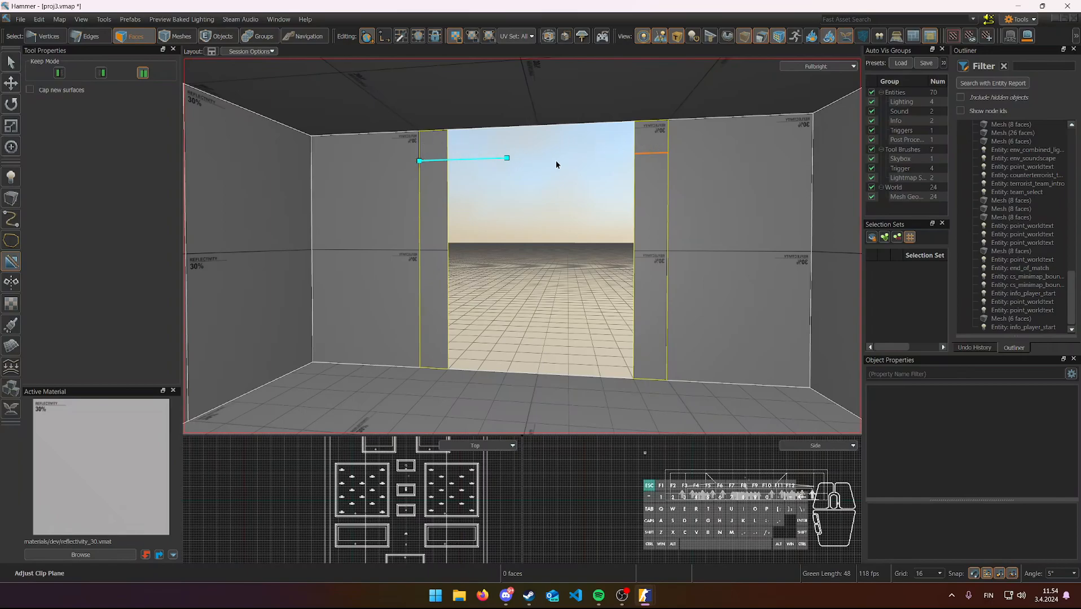
key("Escape")
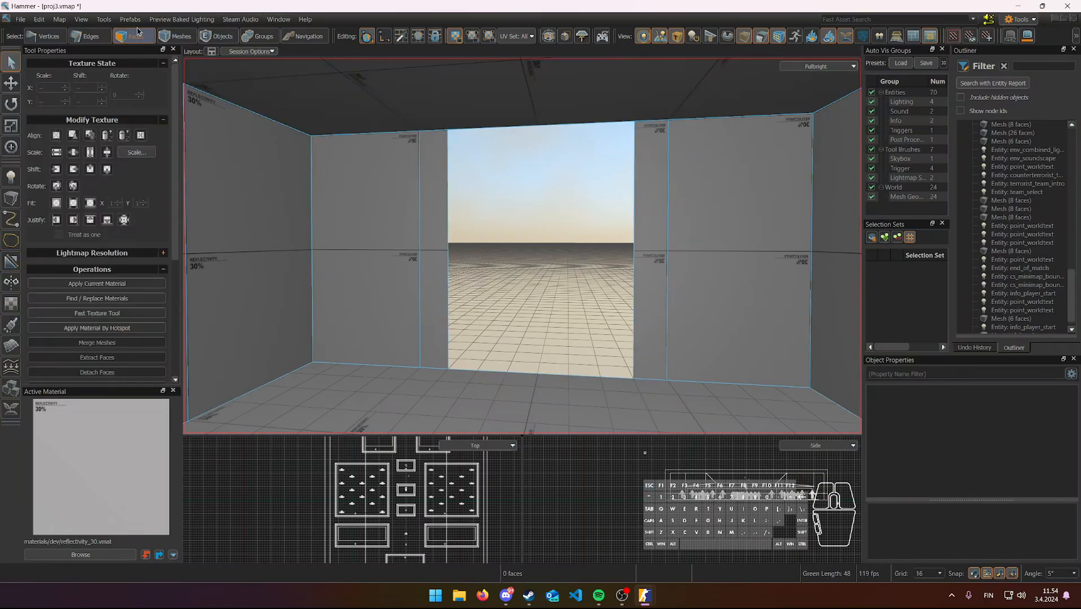
- Build a multiple face selection from the two narrow strips, both outer far wall faces and the ceiling
left_click(437, 184)
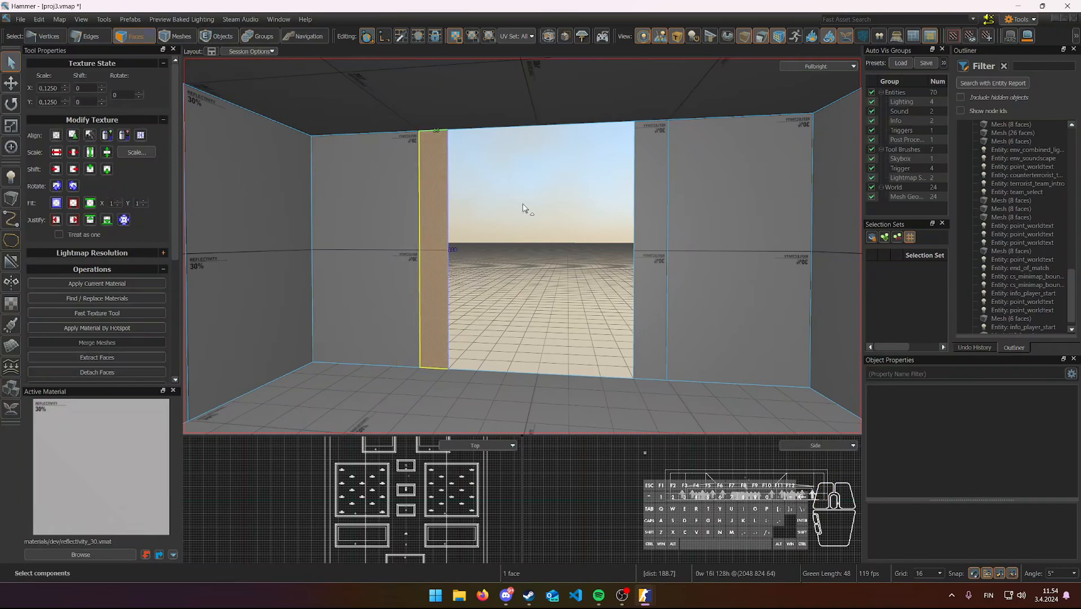
key("shift")
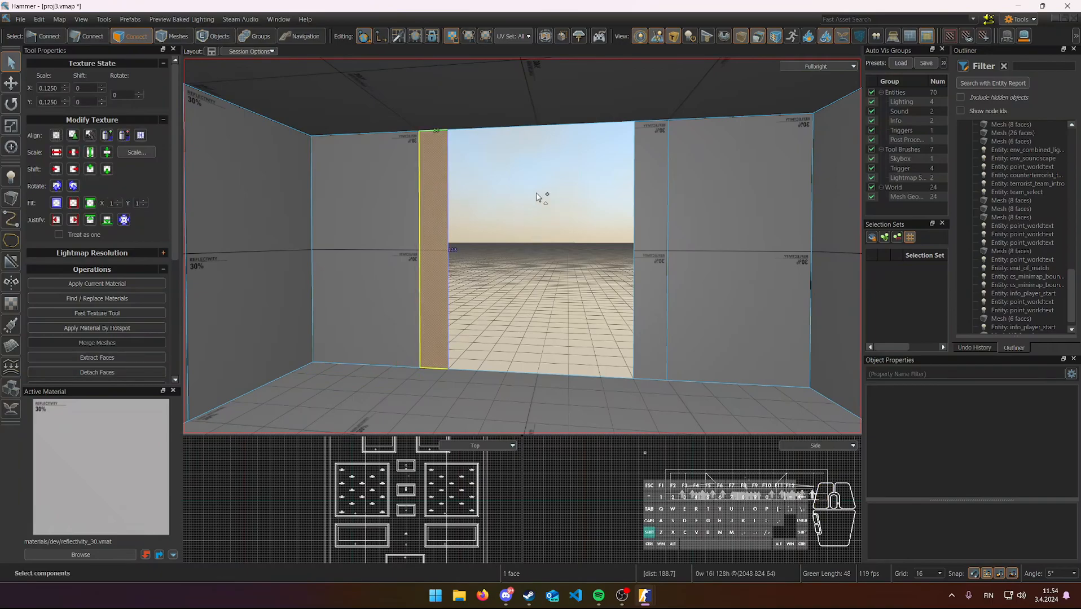
left_click(651, 210, "shift")
left_click(713, 209, "shift")
left_click(663, 105, "shift")
left_click(380, 191, "shift")
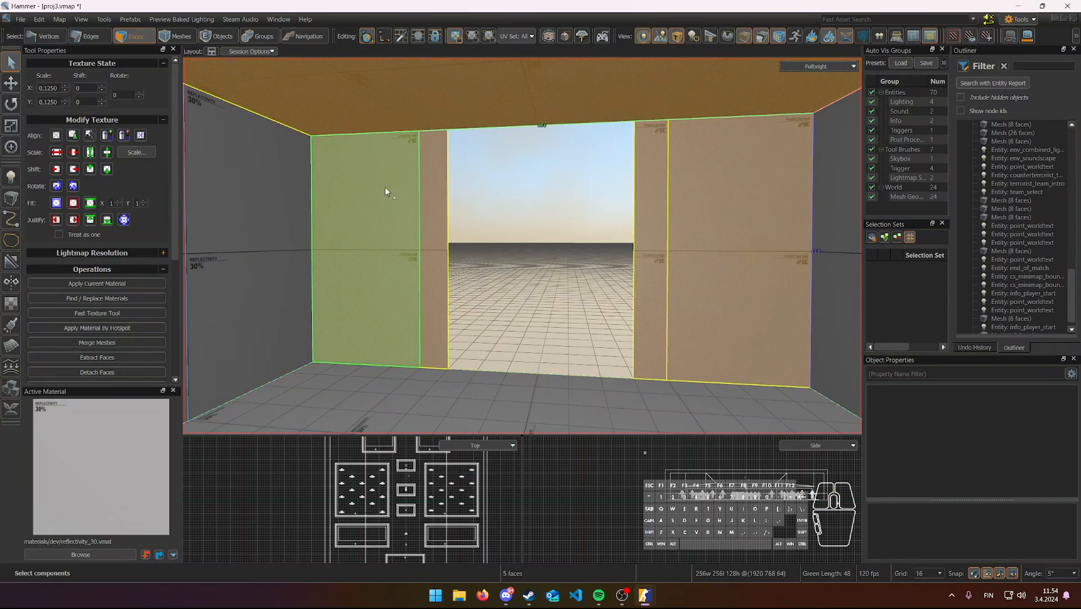
- Remove the outer wall faces and the ceiling from the selection, keeping only the two narrow strips
key("ctrl")
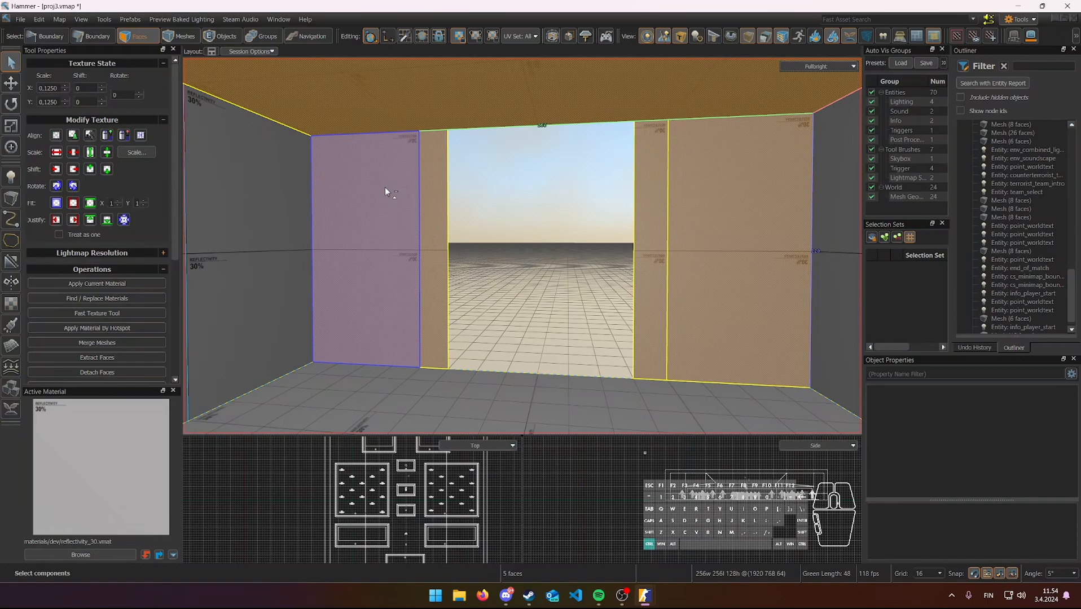
left_click(384, 189, "ctrl")
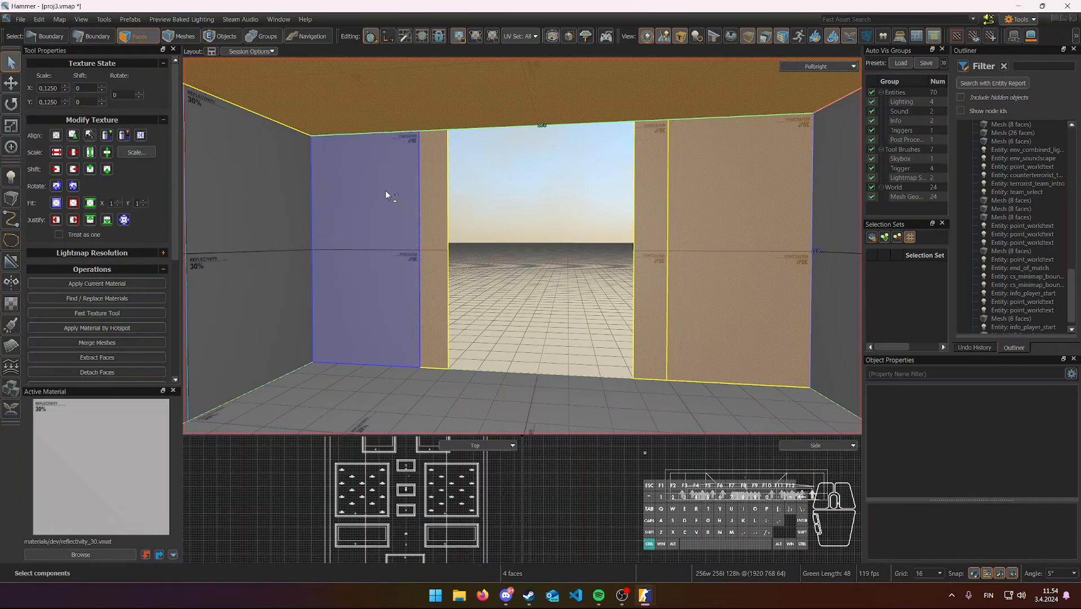
left_click(444, 103, "ctrl")
left_click(717, 182, "ctrl")
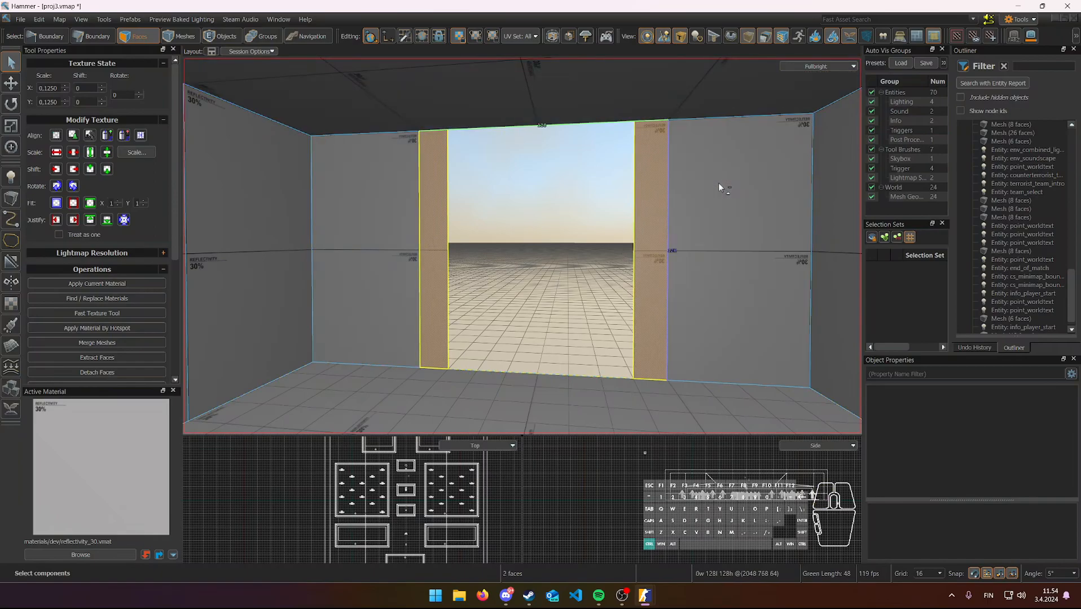
- Select the two narrow strips beside the opening and clip both with a horizontal cut near their upper ends
left_click(547, 166)
left_click(436, 169, "shift")
left_click(644, 180, "shift")
key("shift+x")
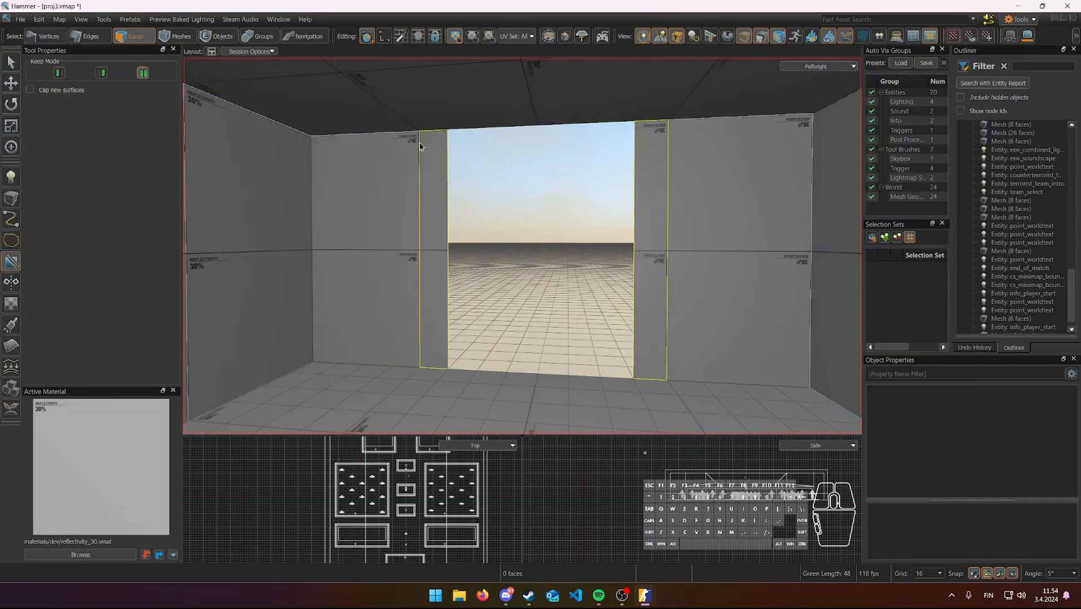
left_click_drag(420, 161, 454, 157)
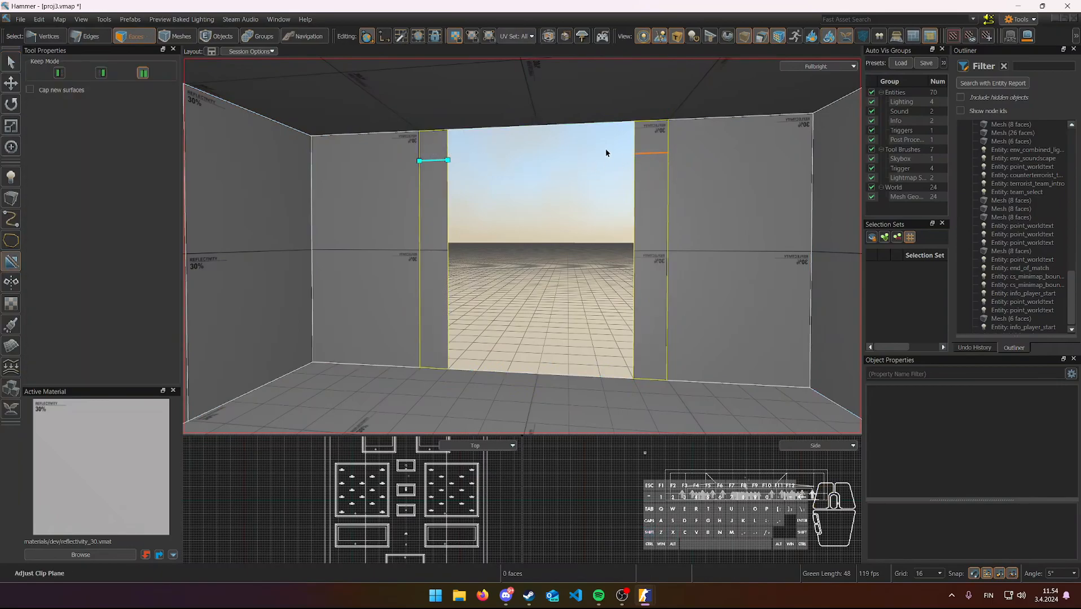
key("Return")
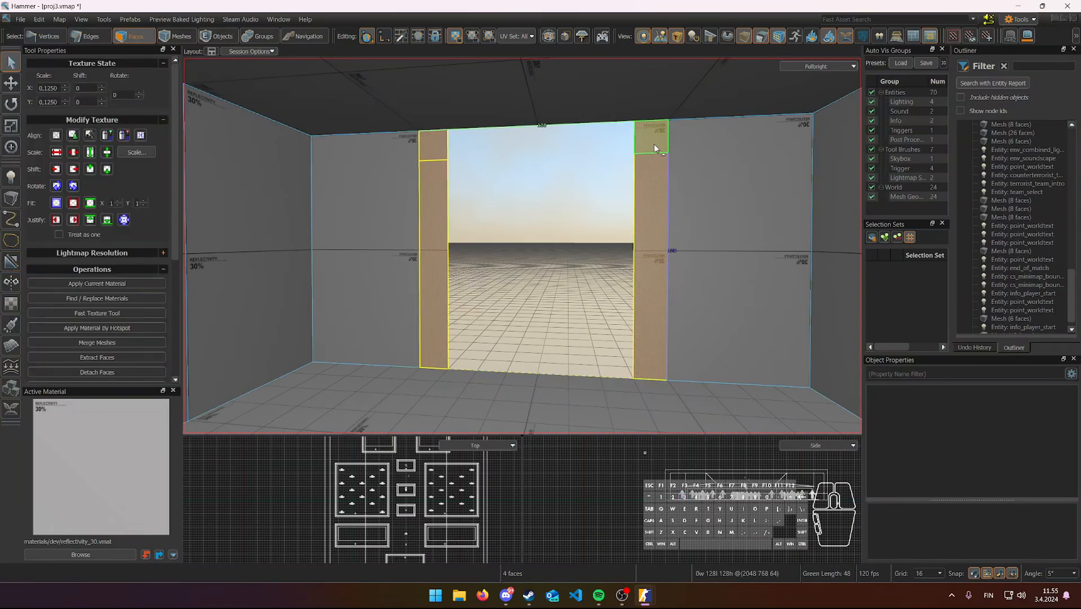
- Select the small upper face of each strip in turn to point out the pieces above the horizontal cut
left_click(653, 143)
left_click(434, 143)
left_click(652, 144)
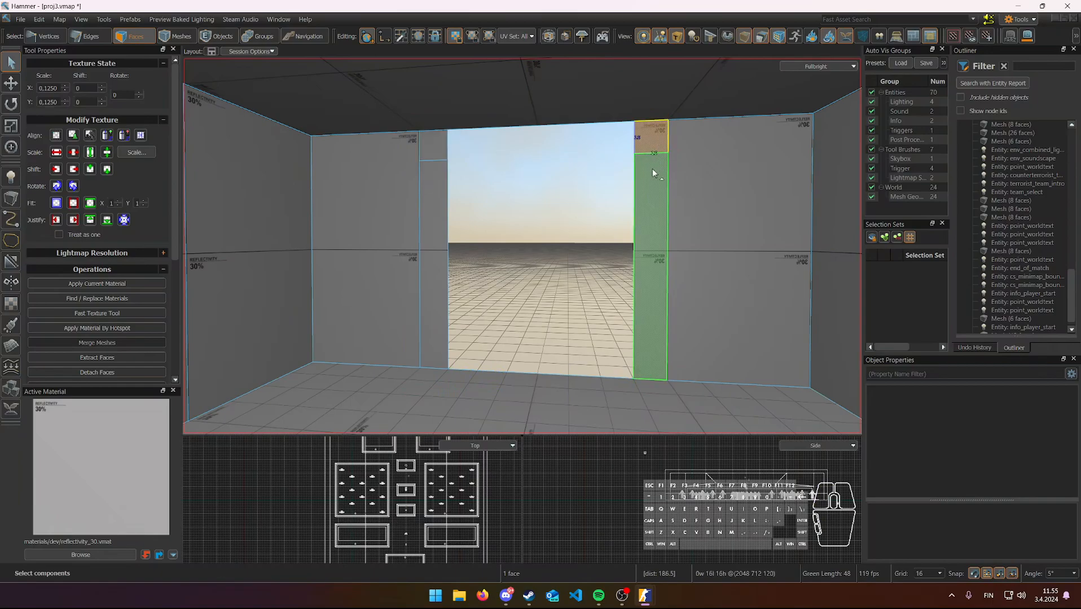
left_click(427, 143)
right_click_drag(427, 143, 432, 122)
key("w")
key("d")
key("s")
right_click_drag(522, 246, 412, 155)
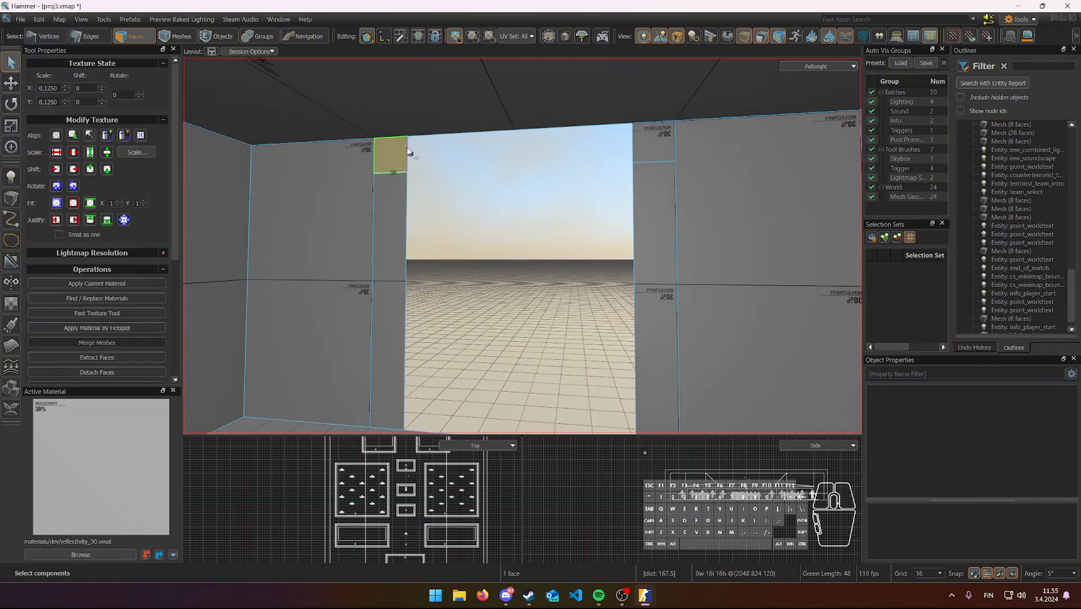
- Select the inner vertical edges of the two small upper faces and bridge them to close the wall above the doorway
key("2")
left_click(407, 161)
left_click(635, 148)
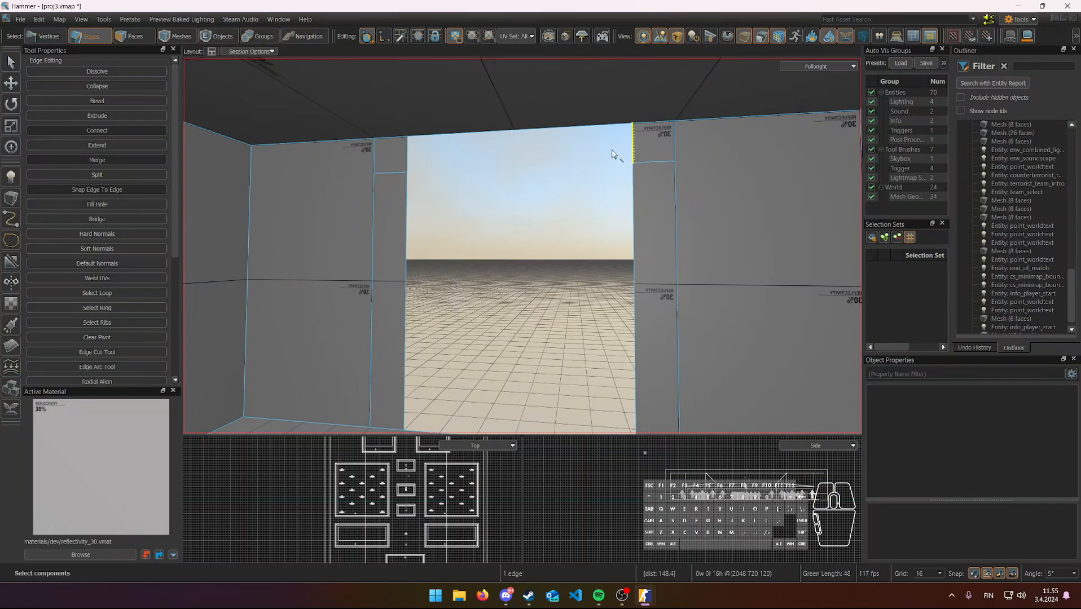
left_click(409, 145)
left_click(408, 158)
left_click(635, 148, "shift")
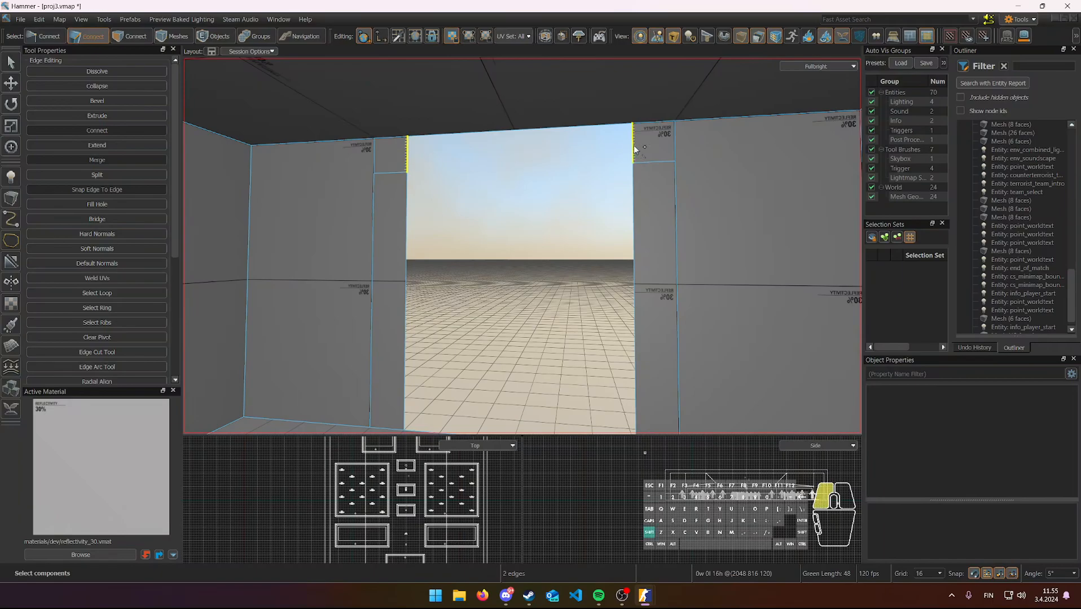
right_click_drag(575, 163, 575, 163)
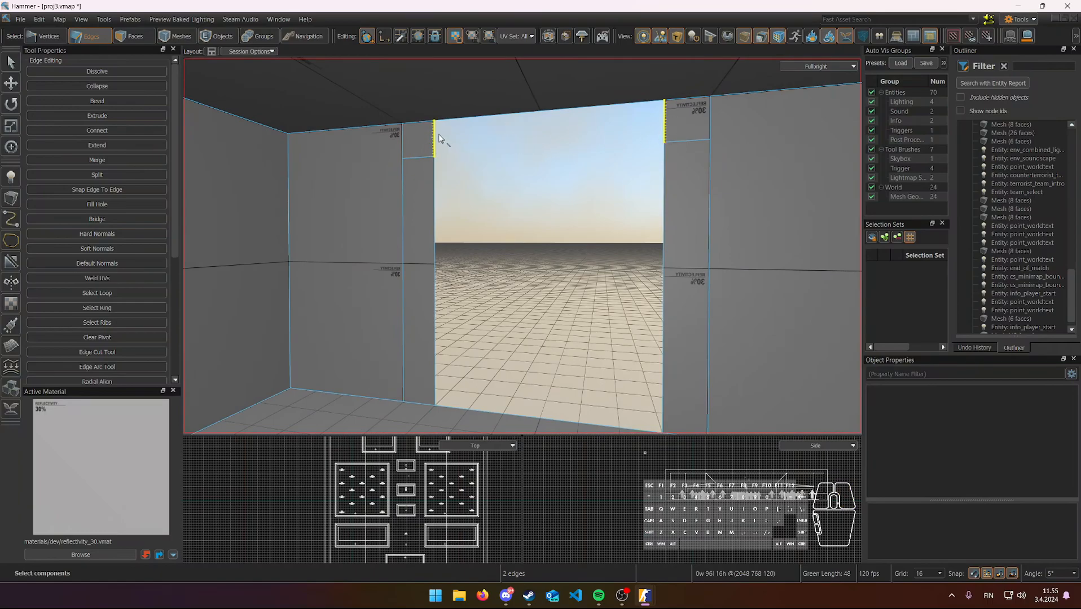
key("alt")
key("b")
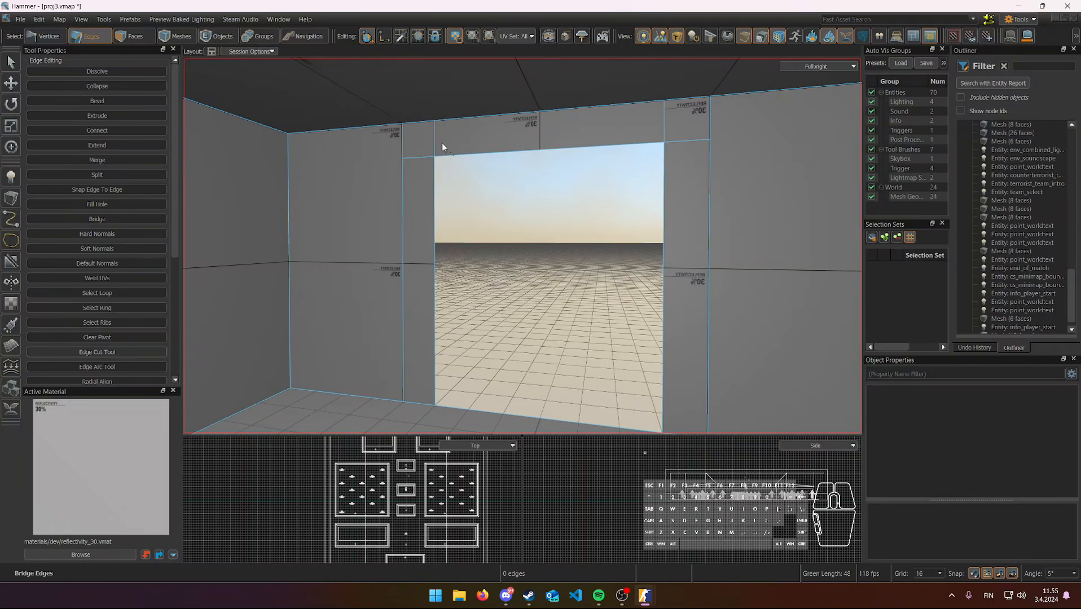
- Select the edge loop around the doorway opening and examine how it runs along the floor at the strips
scroll(611, 132, "down", 2)
scroll(635, 120, "down", 2)
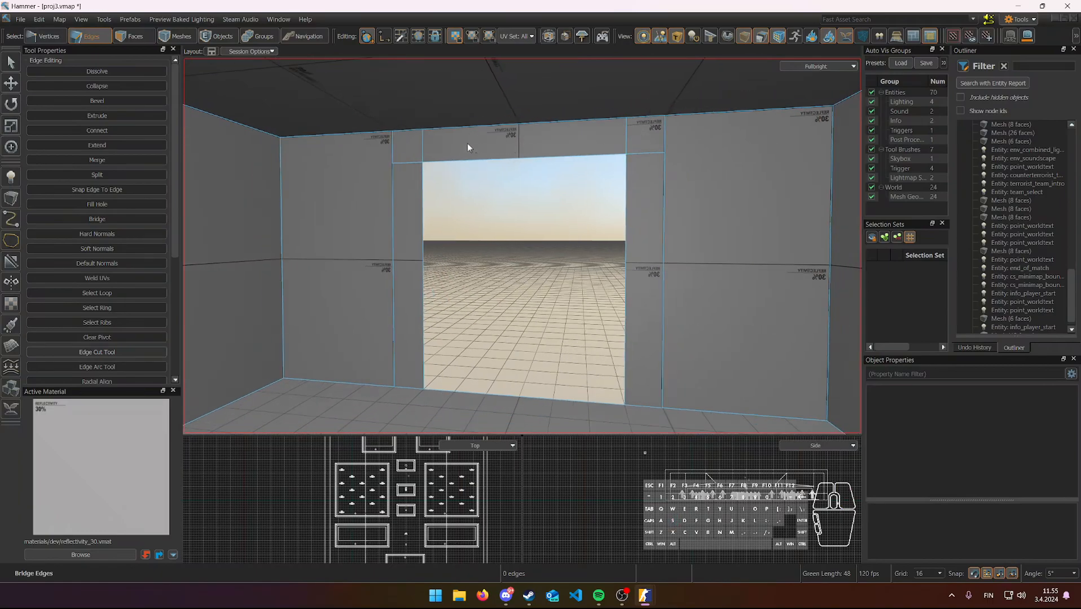
scroll(452, 138, "up", 2)
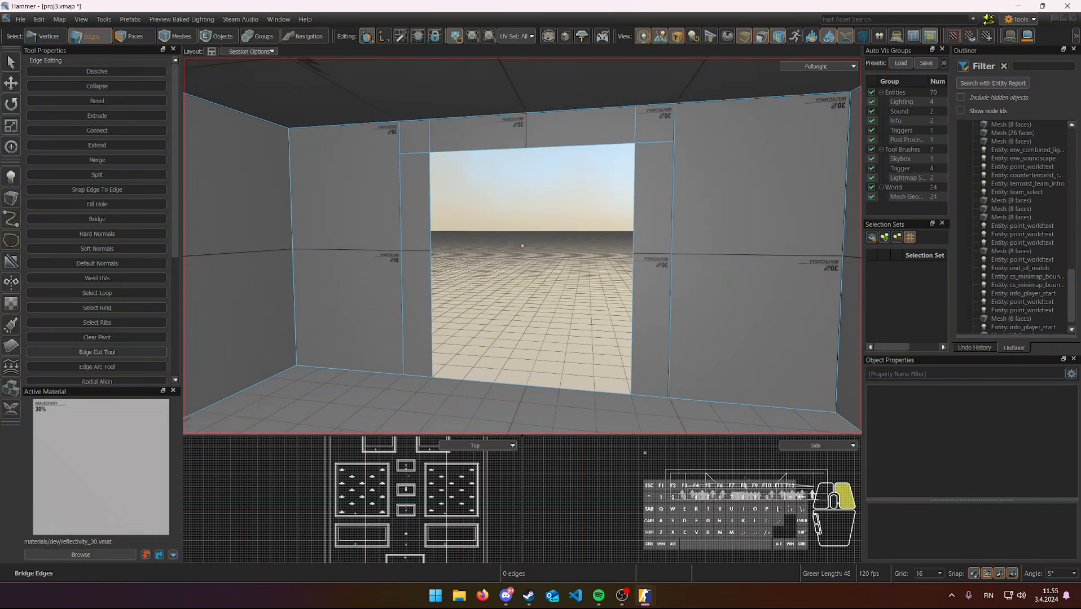
double_click(478, 150)
right_click_drag(478, 150, 523, 246)
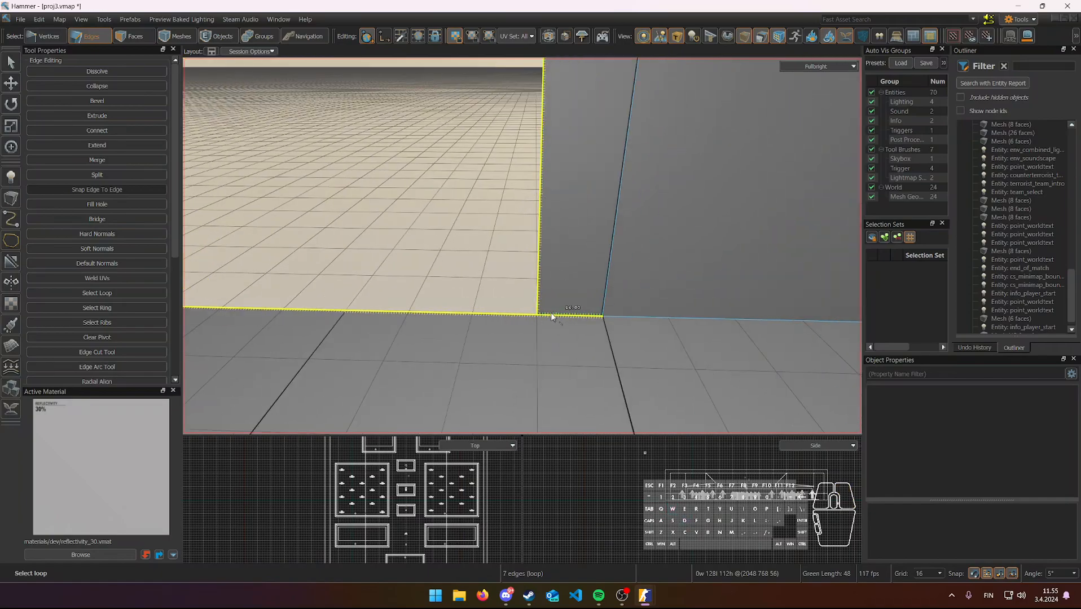
scroll(590, 315, "down", 4)
scroll(525, 282, "up", 3)
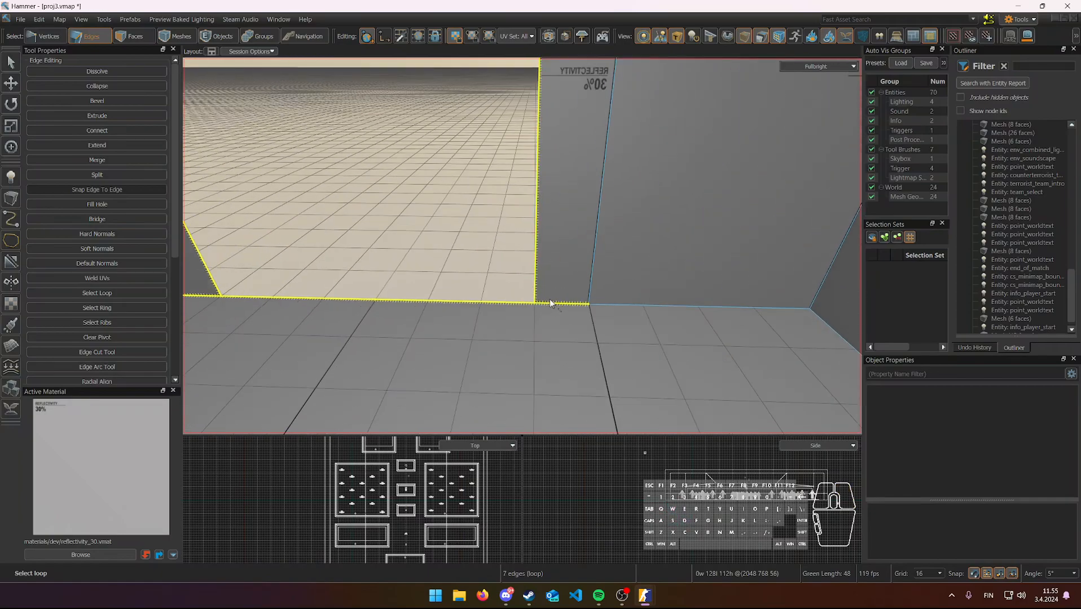
scroll(575, 305, "down", 3)
mouse_move(575, 305)
right_mouse_down()
mouse_move(523, 245)
mouse_move(575, 305)
right_mouse_up()
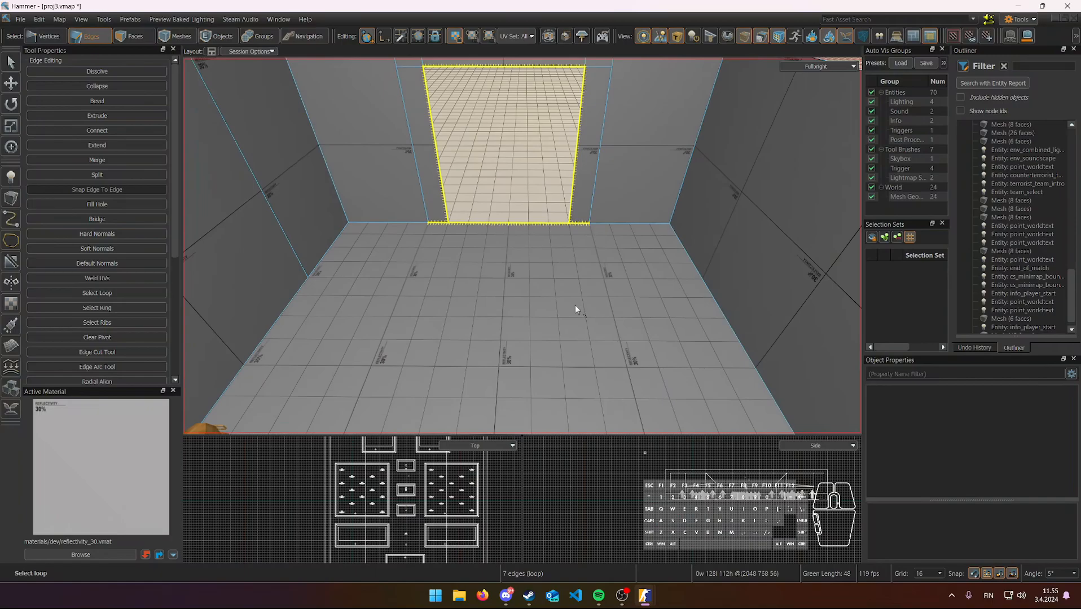
- Select the floor face and clip it with four lengthwise cuts aligned with the inner and outer edges of both strips
key("3")
left_click(525, 268)
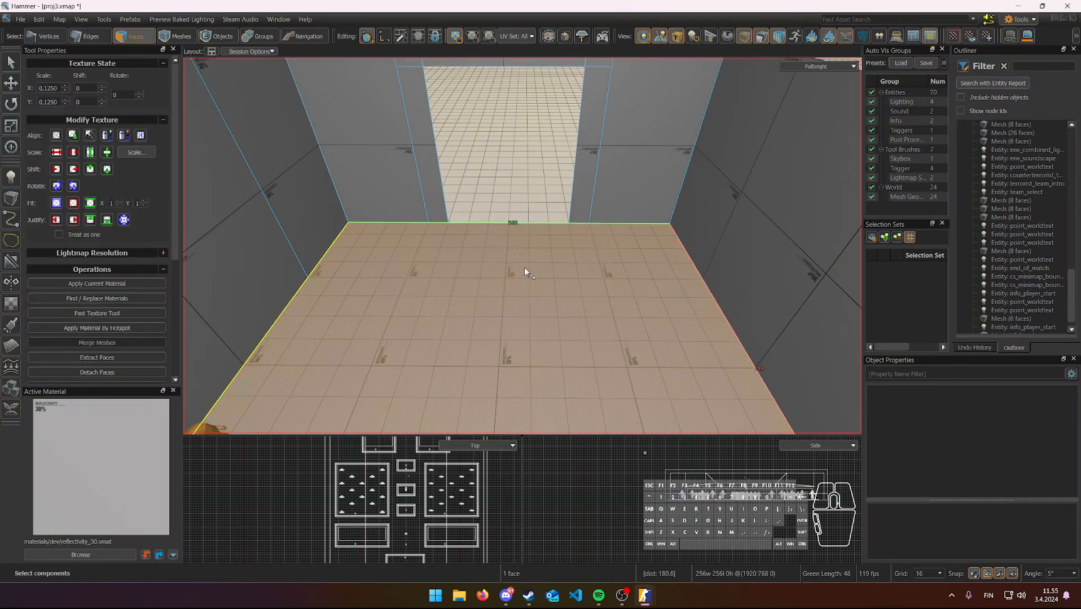
key("c")
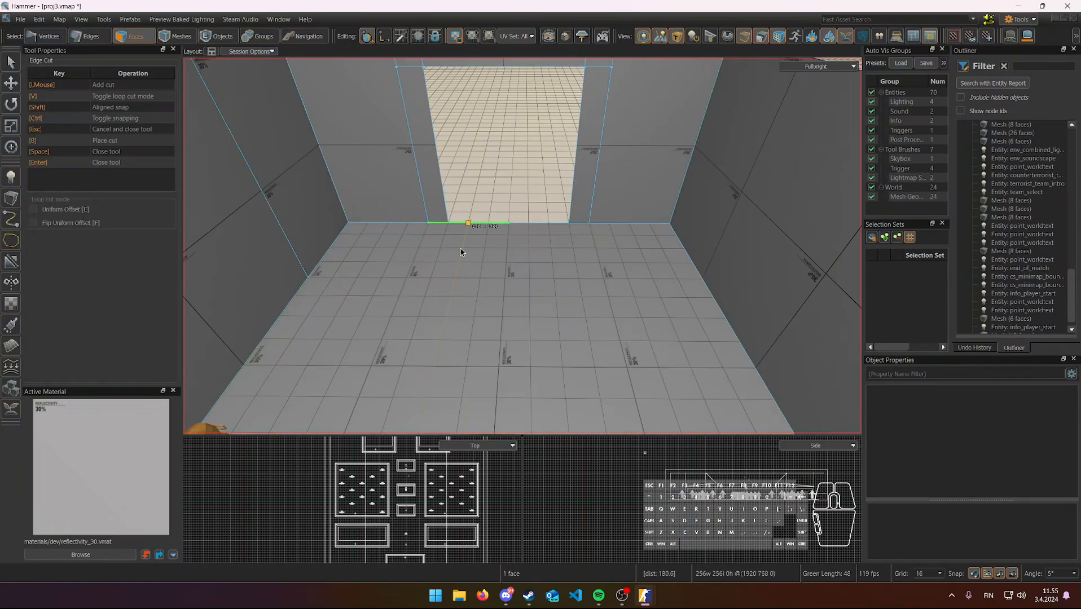
key("shift+x")
left_click_drag(423, 234, 417, 267)
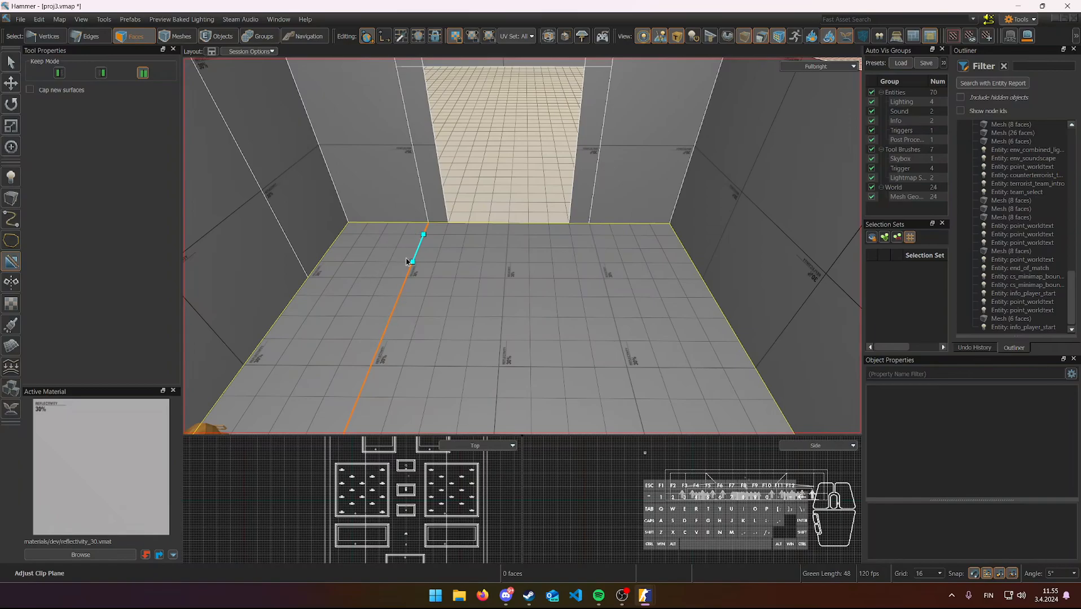
key("Return")
left_click_drag(441, 250, 443, 264)
key("space")
left_click_drag(574, 249, 604, 279)
key("space")
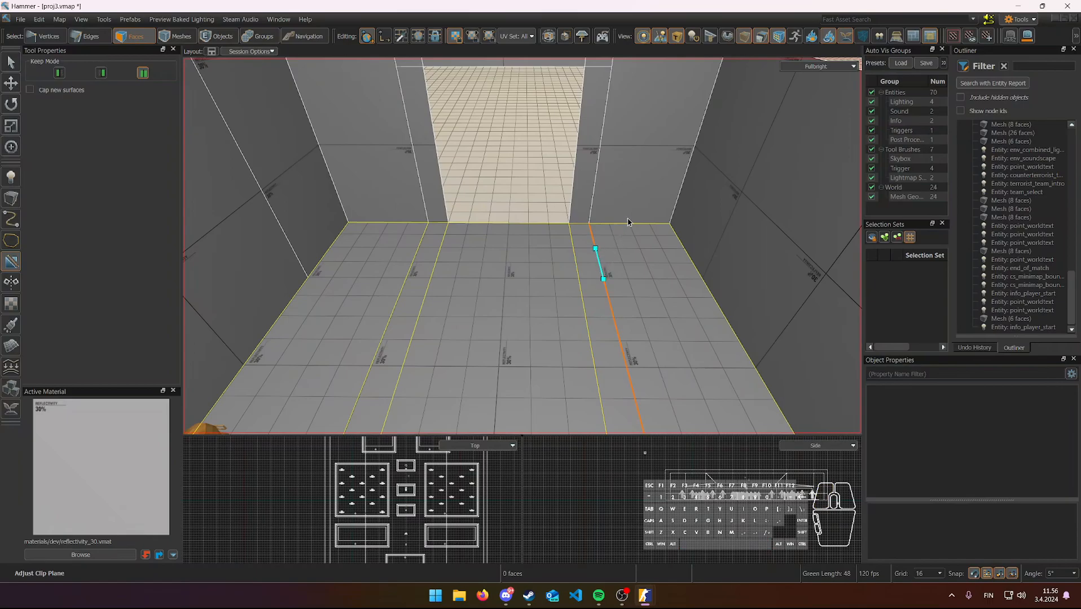
key("Return")
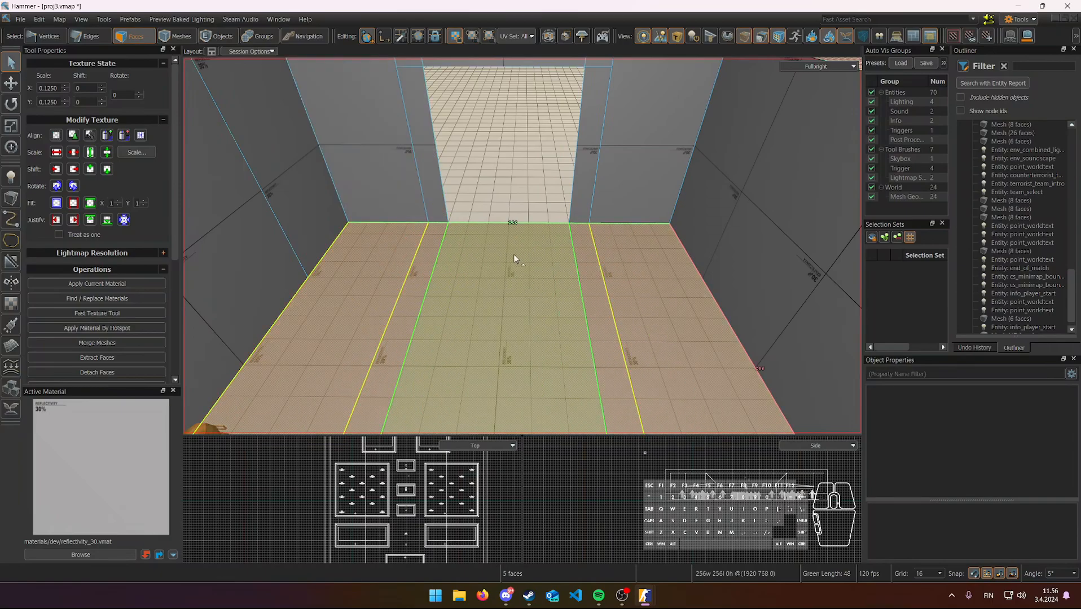
- Select the overlapping wall and floor edges at the foot of the doorway's left strip and merge them
key("2")
key("w")
right_click_drag(433, 219, 523, 246)
key("a")
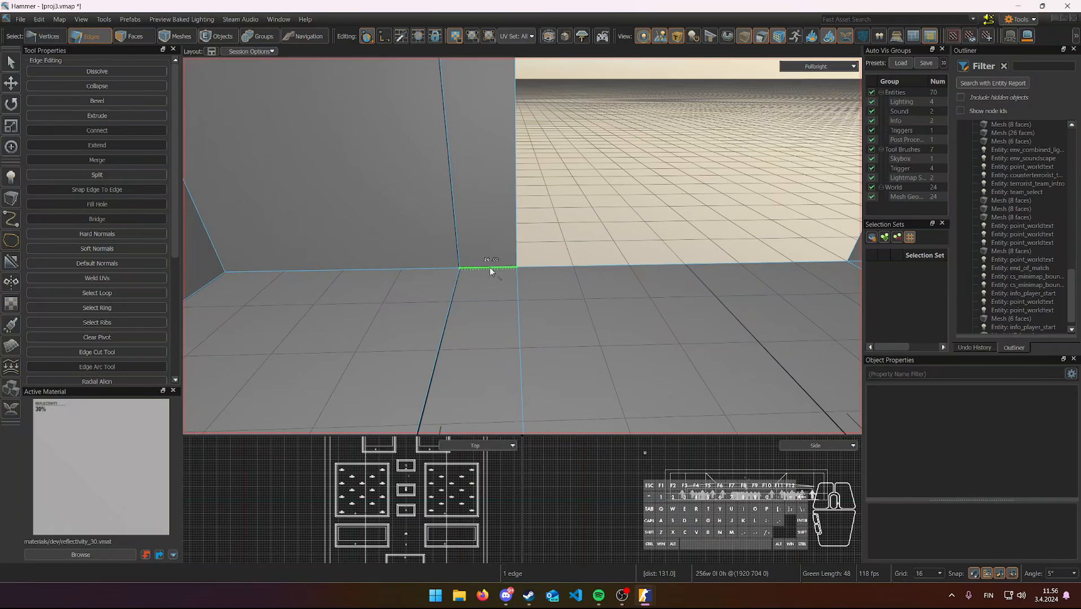
scroll(488, 268, "down", 1)
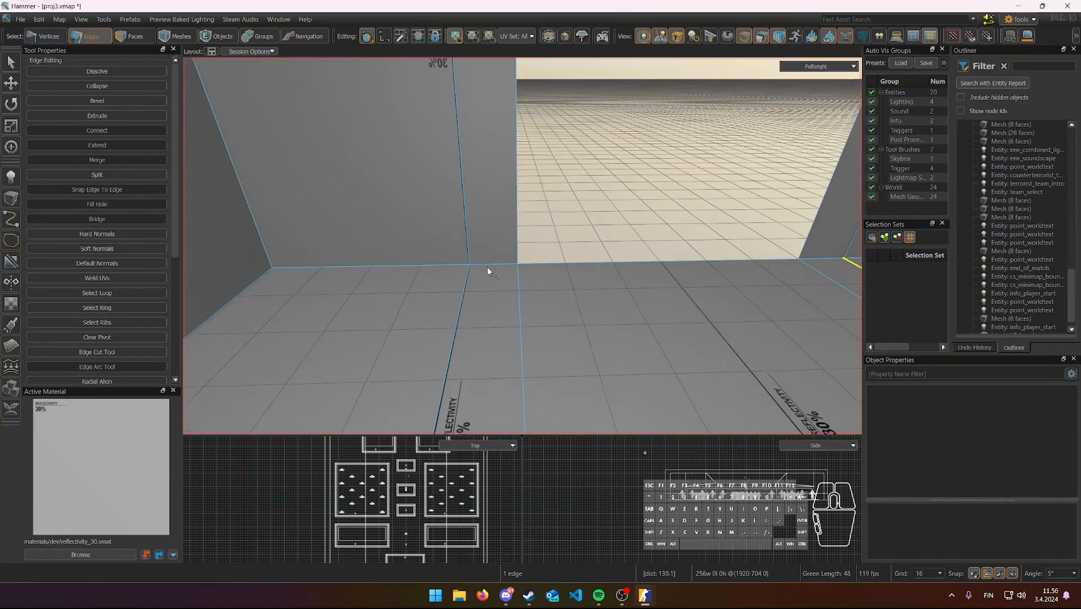
key("d")
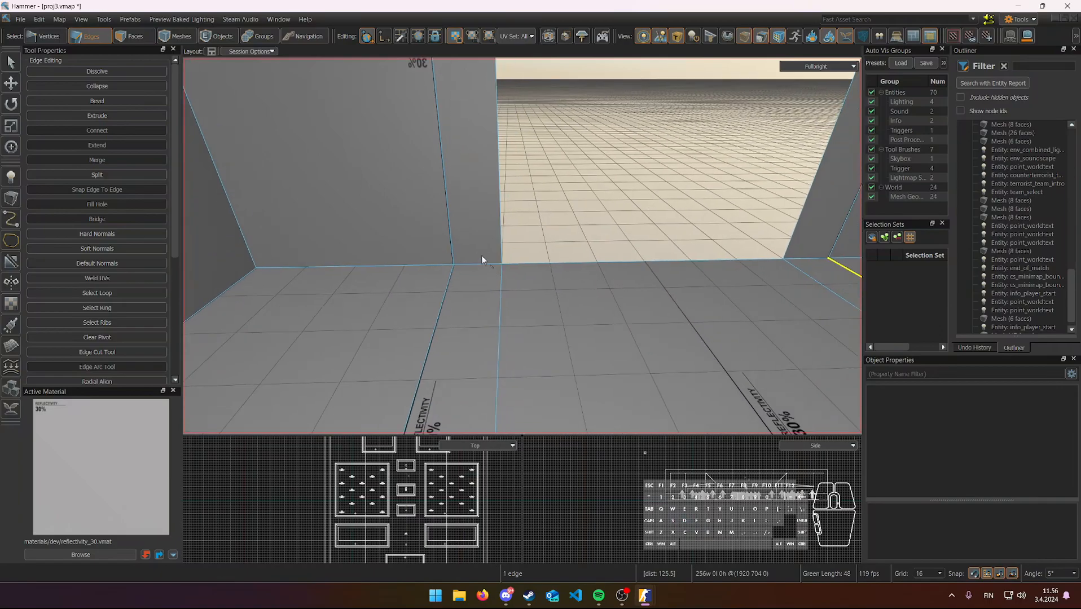
left_click(481, 259)
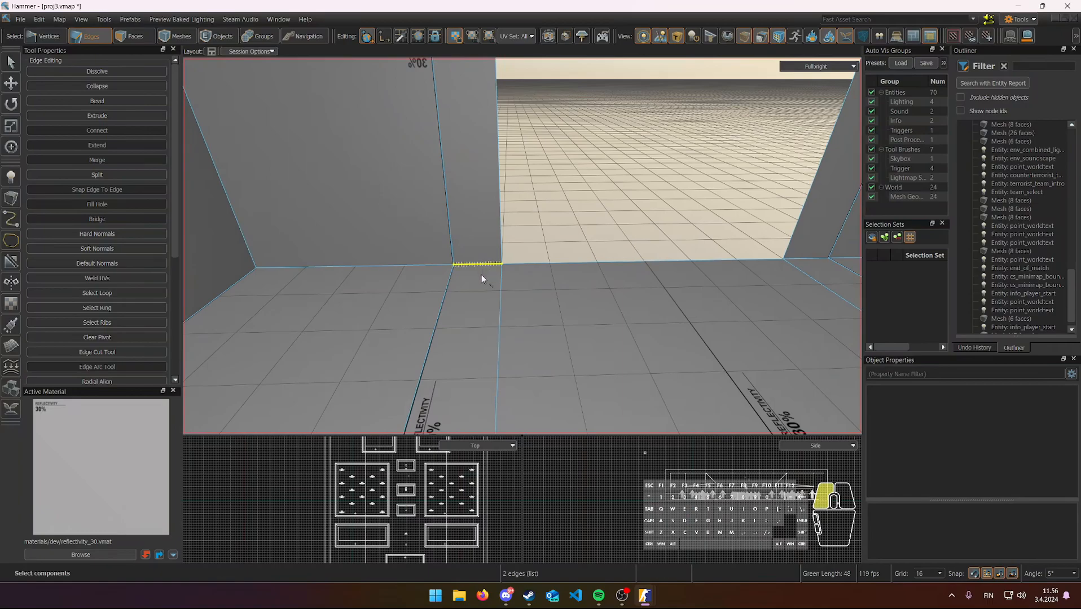
left_click(460, 226)
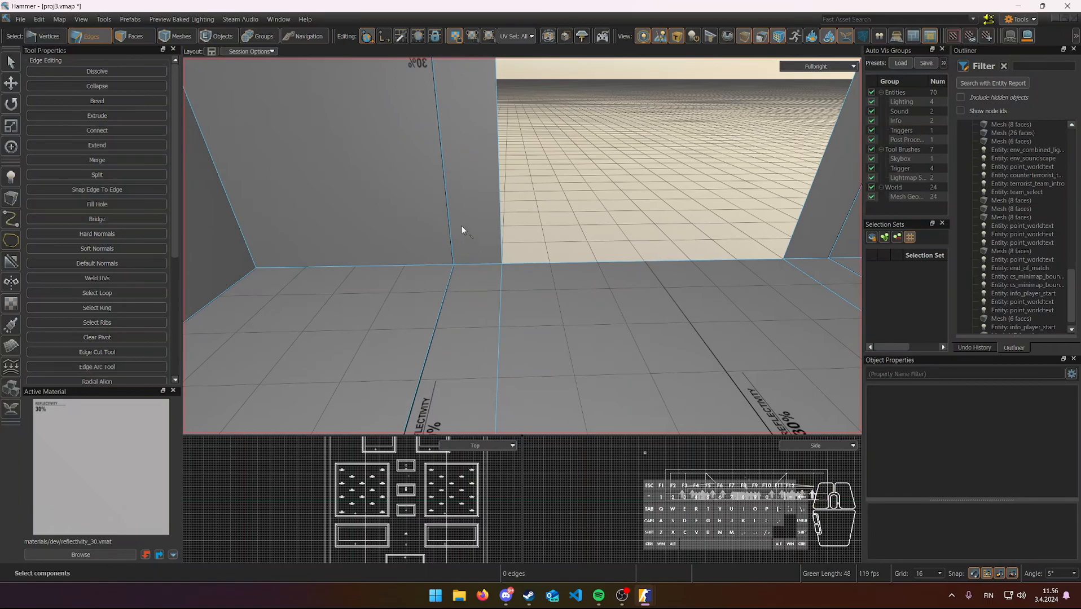
left_click(477, 261)
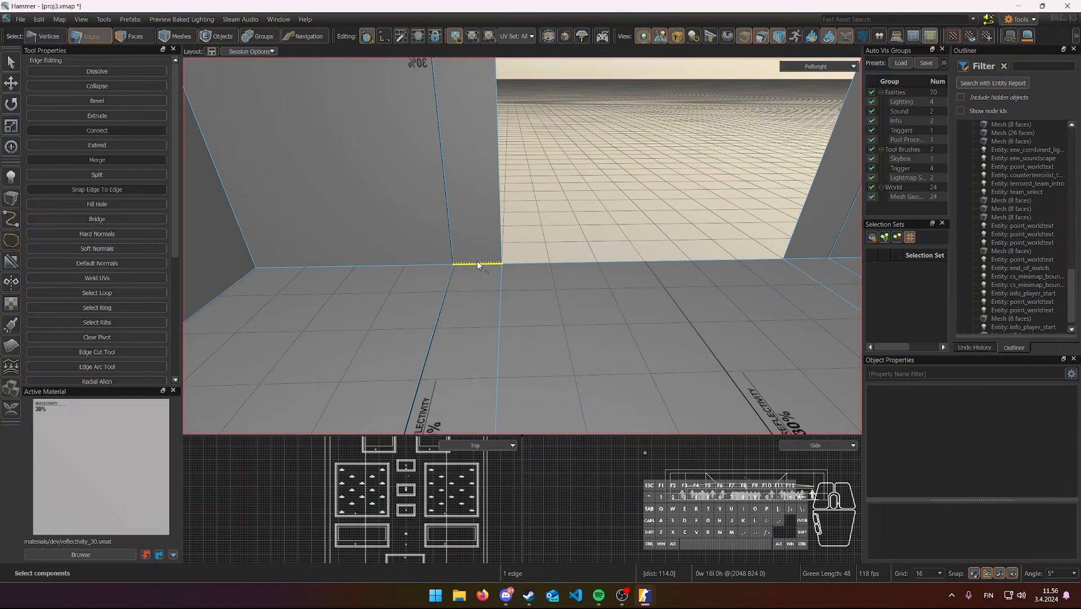
key("shift")
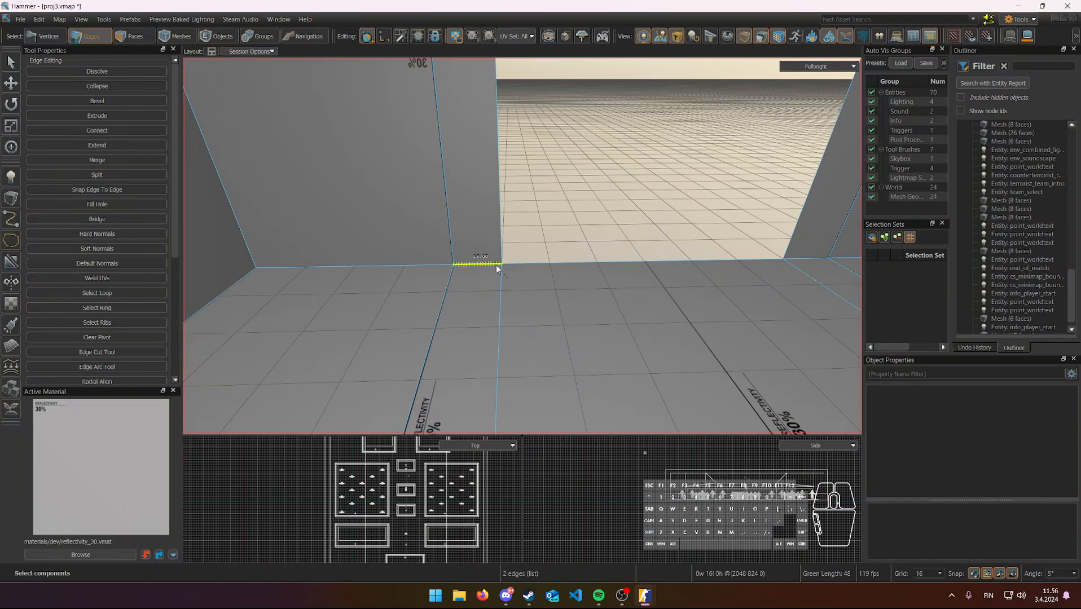
left_click(479, 224)
left_click(479, 244)
key("m")
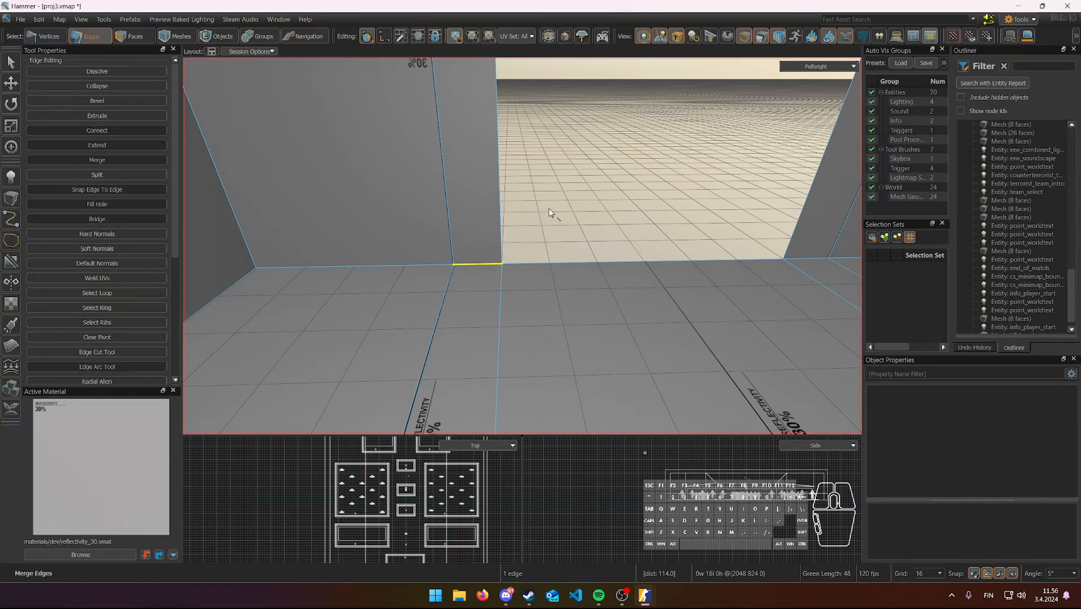
- Select the left strip's lower face and move it out of the wall plane and back to test the merged edge
right_click_drag(479, 265, 522, 246)
key("3")
left_click(483, 244)
key("w")
left_click_drag(495, 167, 483, 204)
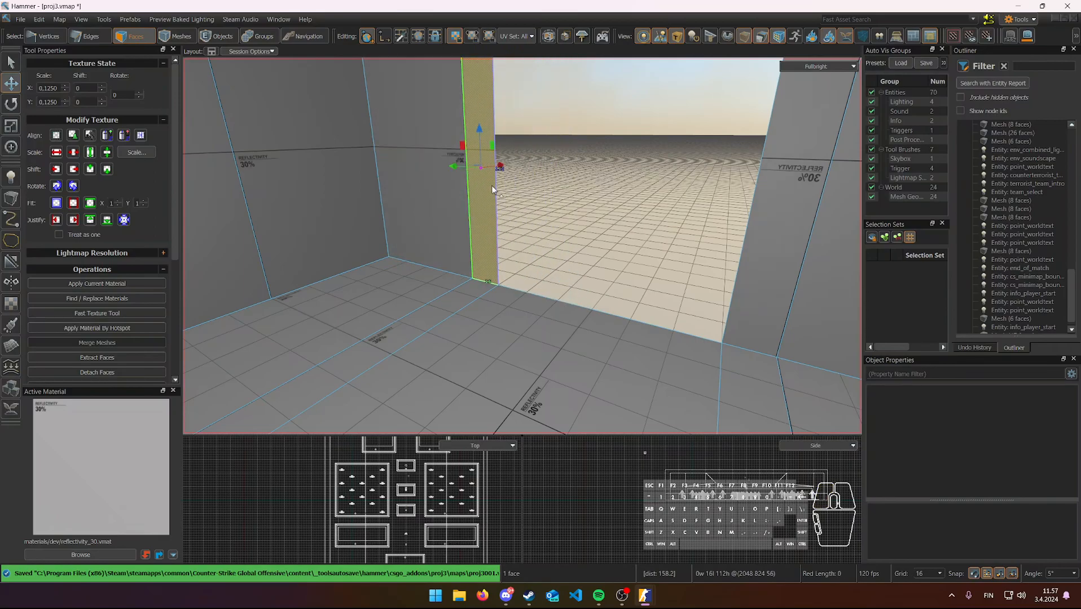
mouse_move(499, 167)
left_mouse_down()
mouse_move(527, 148)
mouse_move(489, 177)
left_mouse_up()
- Move the right strip's lower face 48 units outward to test its unmerged foot, and undo the move
right_click_drag(492, 179, 523, 244)
key("s")
left_click(551, 222)
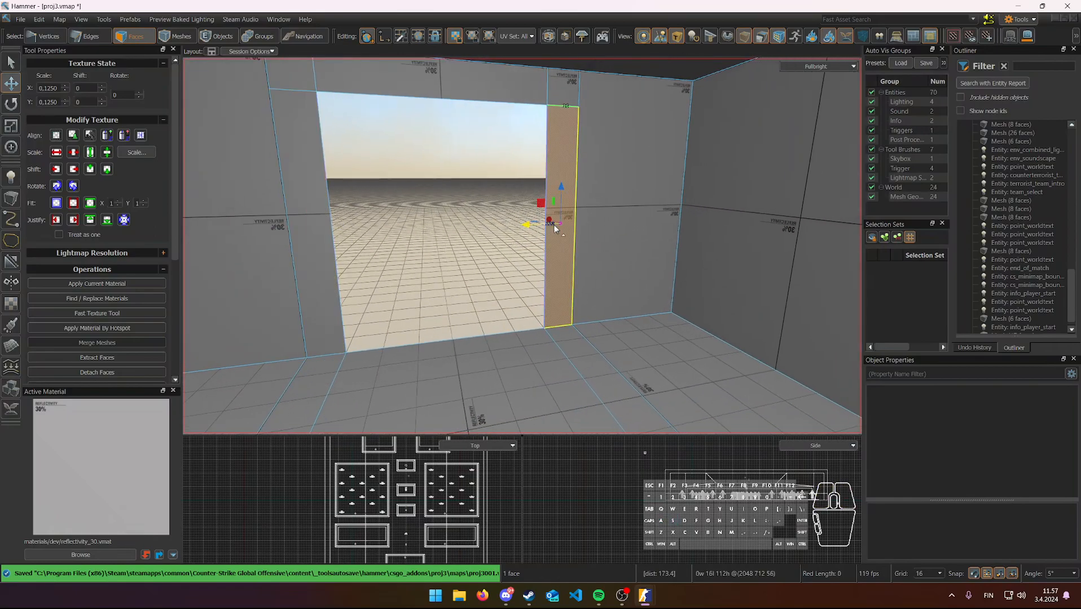
right_click_drag(556, 321, 559, 336)
key("2")
key("w")
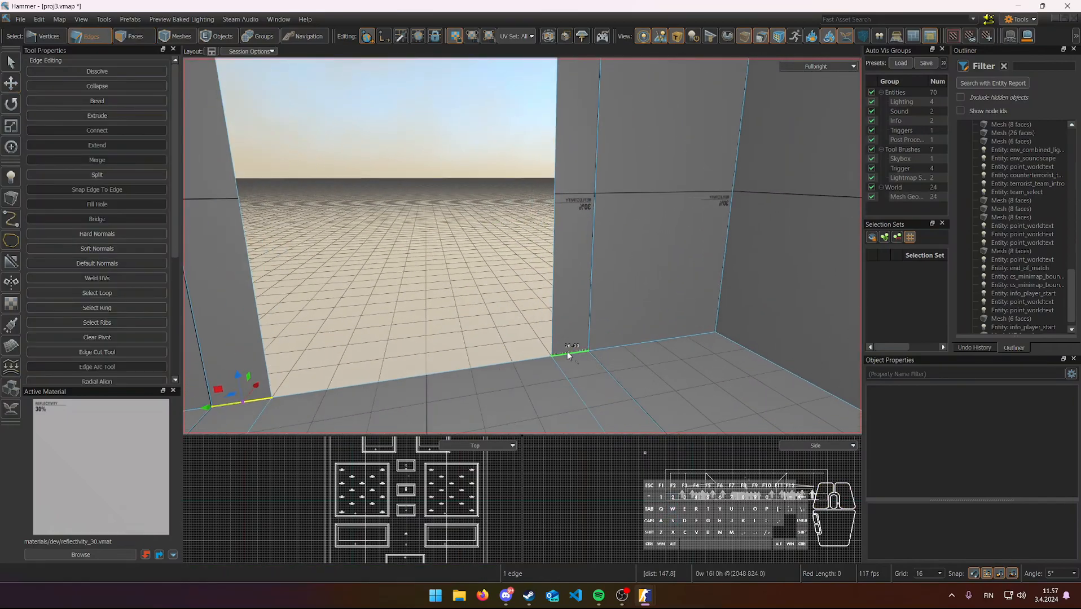
key("s")
key("3")
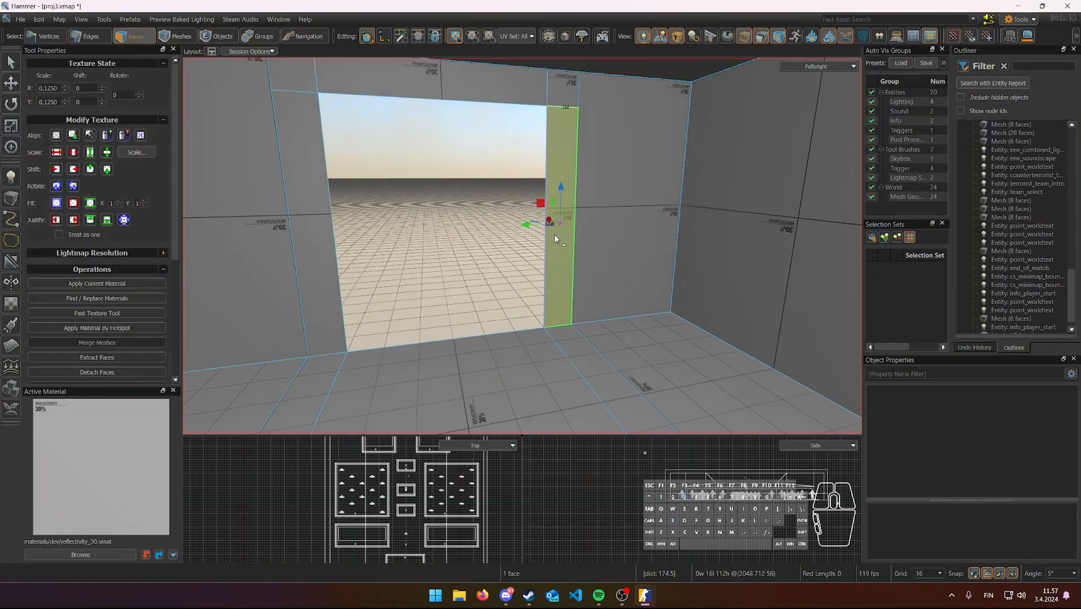
left_click_drag(550, 221, 537, 217)
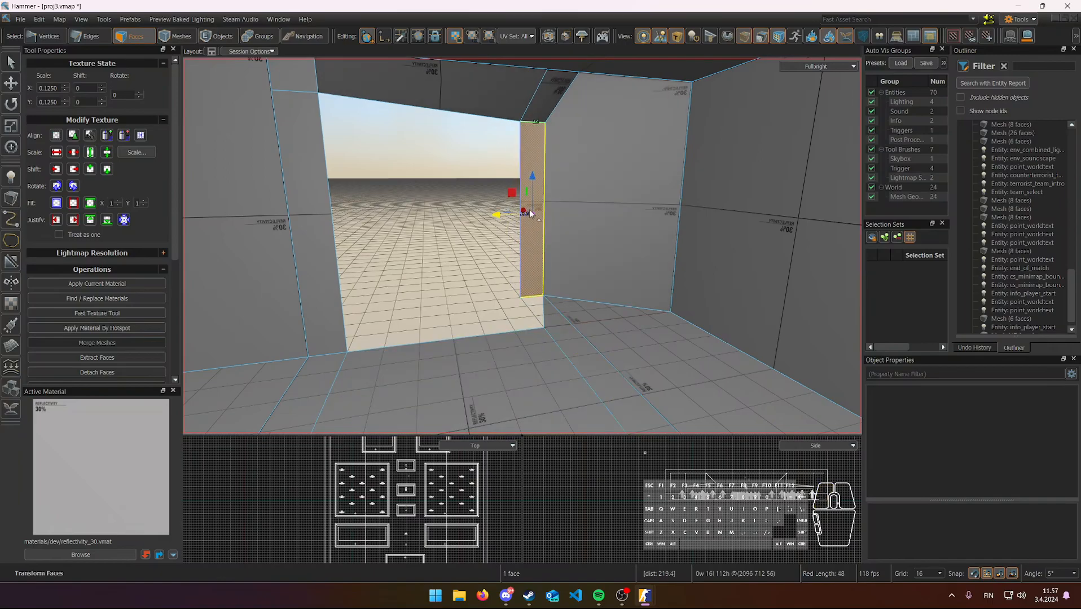
key("ctrl+z")
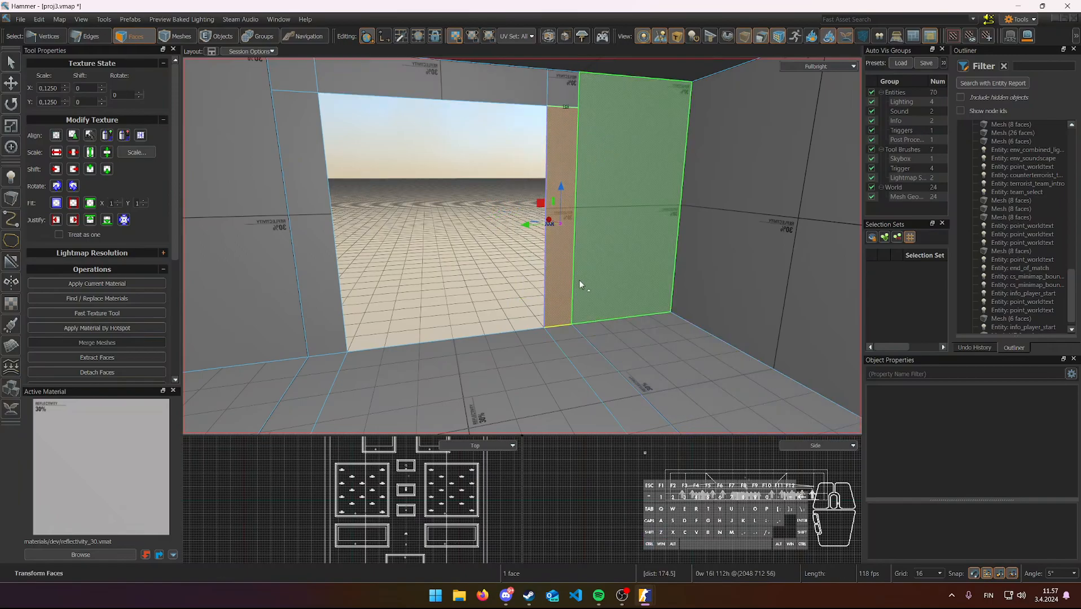
- Select the two overlapping vertices at the outer foot of the doorway's right strip to examine the joint
scroll(592, 324, "up", 5)
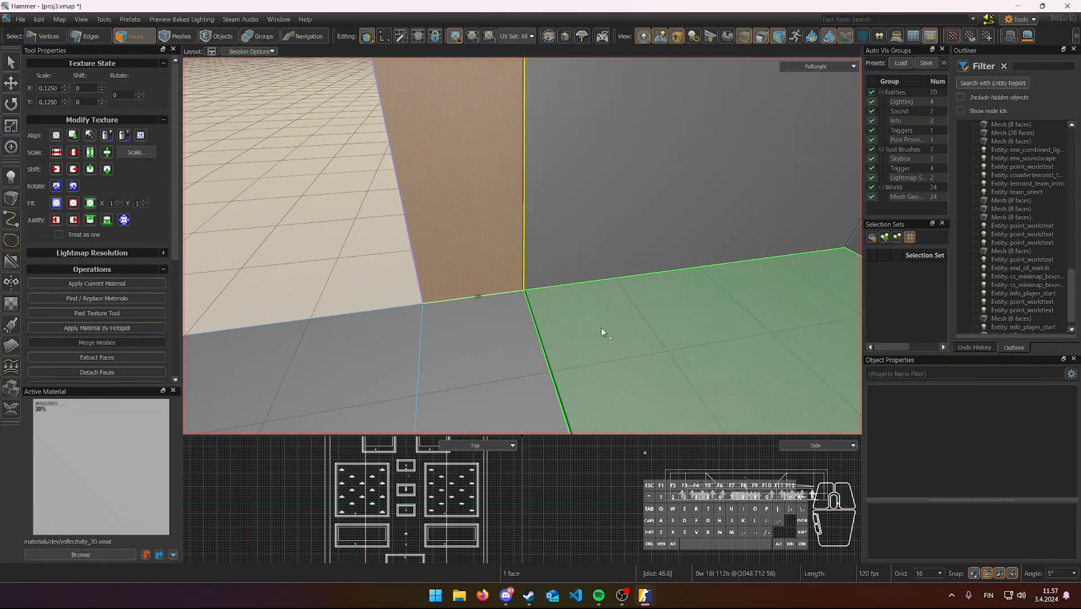
key("1")
left_click(523, 293)
scroll(530, 318, "up", 3)
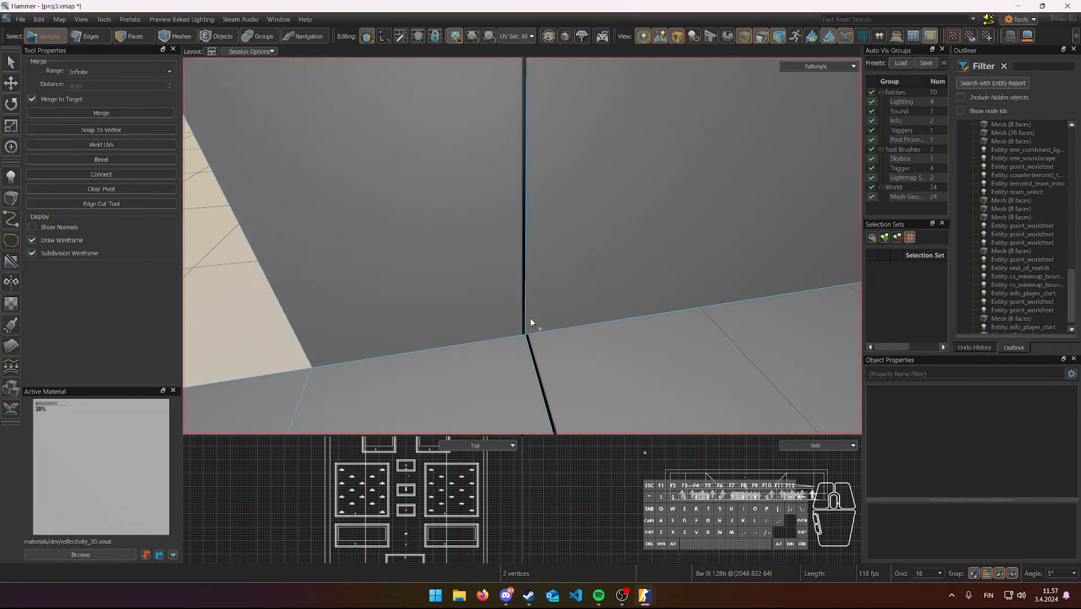
scroll(472, 203, "down", 3)
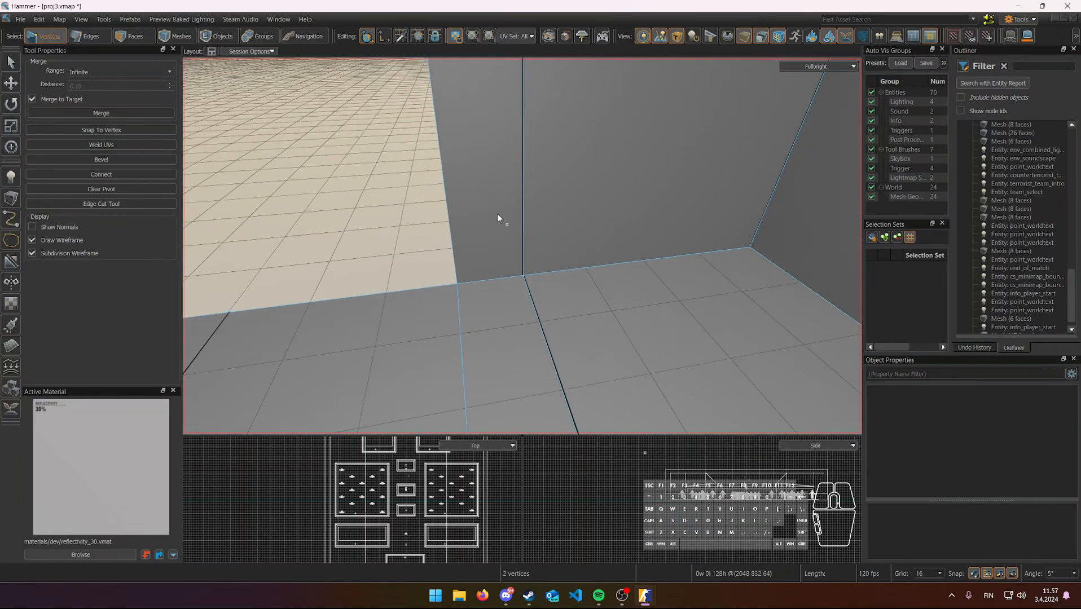
scroll(525, 280, "up", 1)
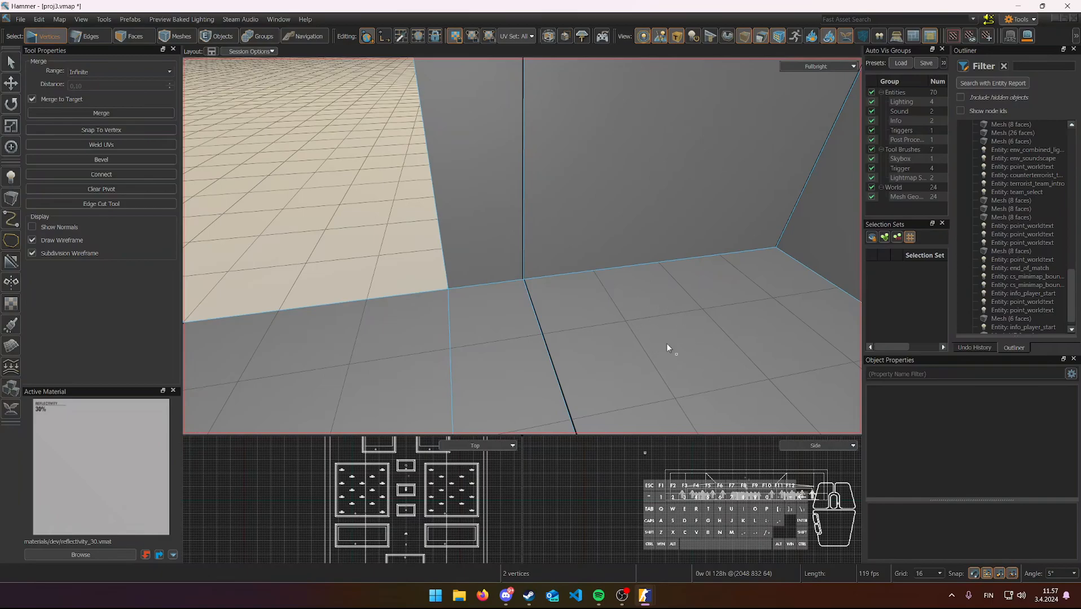
- Try moving the single vertex at the right strip's inner foot 48 units outward, and undo the move
left_click(524, 280)
mouse_move(517, 267)
left_mouse_down()
mouse_move(489, 181)
mouse_move(520, 275)
left_mouse_up()
left_click(449, 290)
left_click_drag(445, 284, 441, 196)
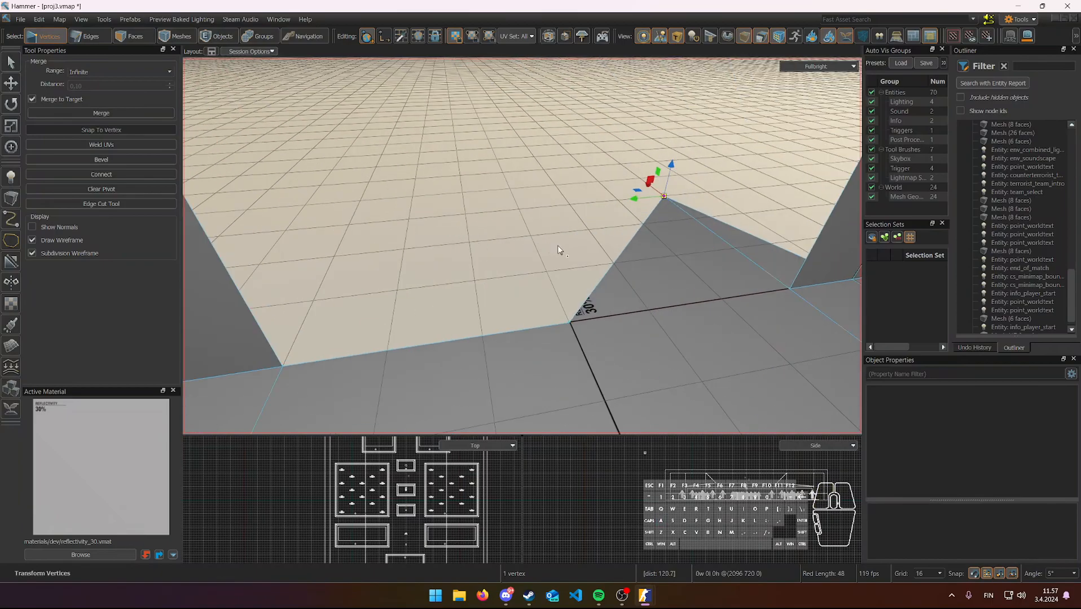
right_click_drag(560, 251, 679, 234)
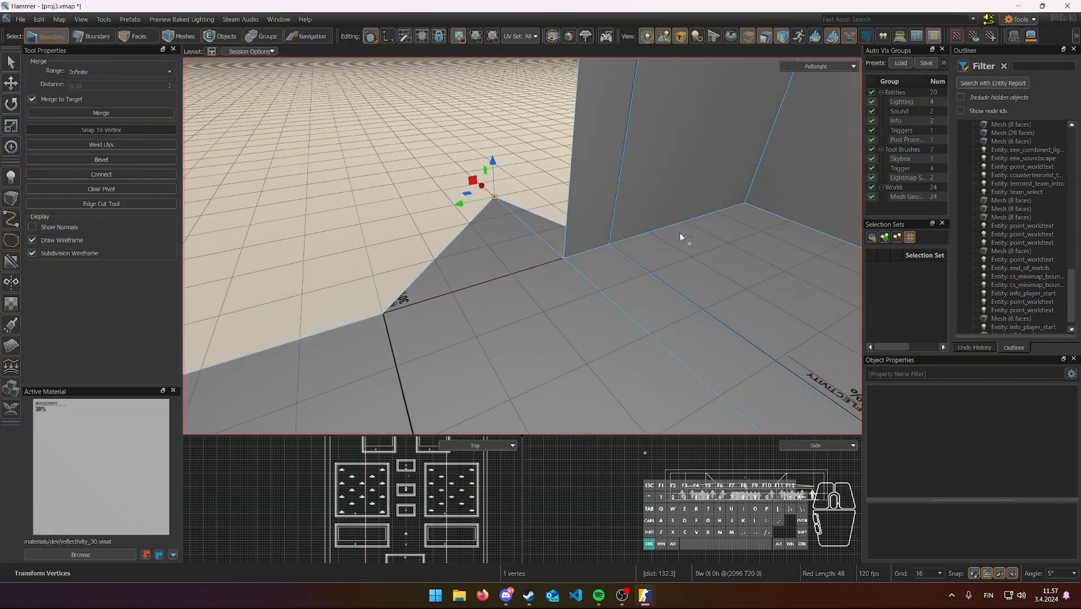
key("ctrl+z")
- Select the overlapping wall and floor edges at the foot of the doorway's right strip and merge them
key("2")
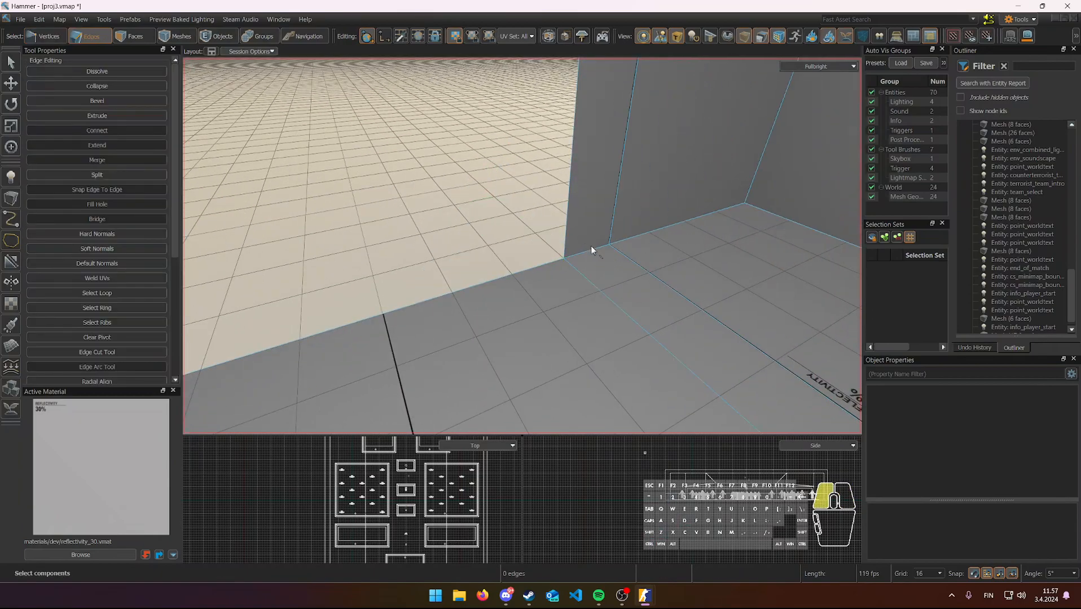
left_click(598, 259)
key("m")
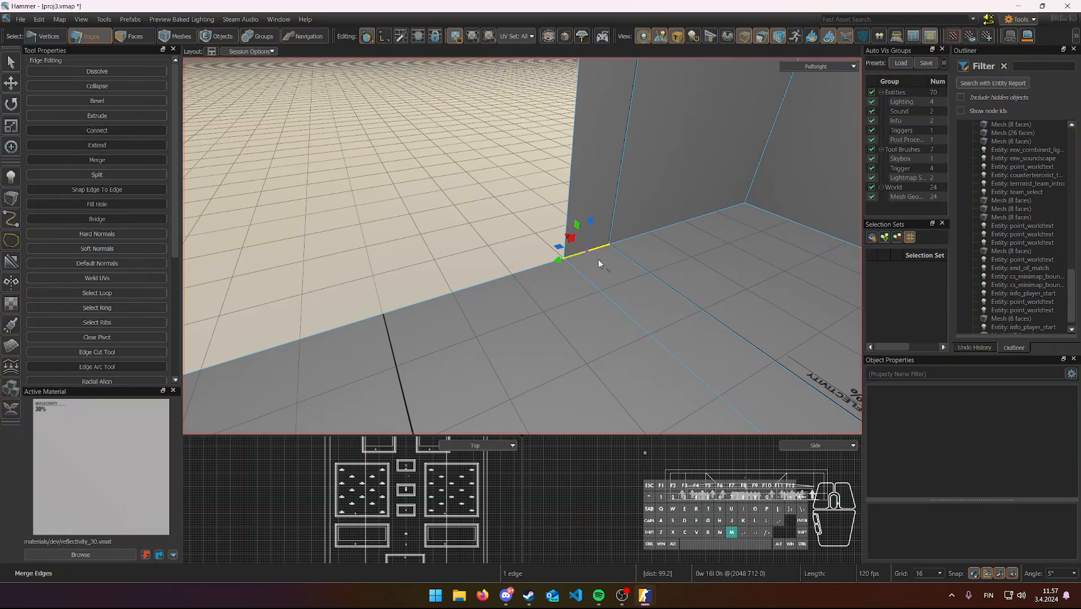
mouse_move(580, 247)
left_mouse_down()
mouse_move(534, 207)
mouse_move(582, 250)
left_mouse_up()
right_click_drag(653, 274, 531, 217)
key("s")
key("w")
key("s")
key("w")
key("s")
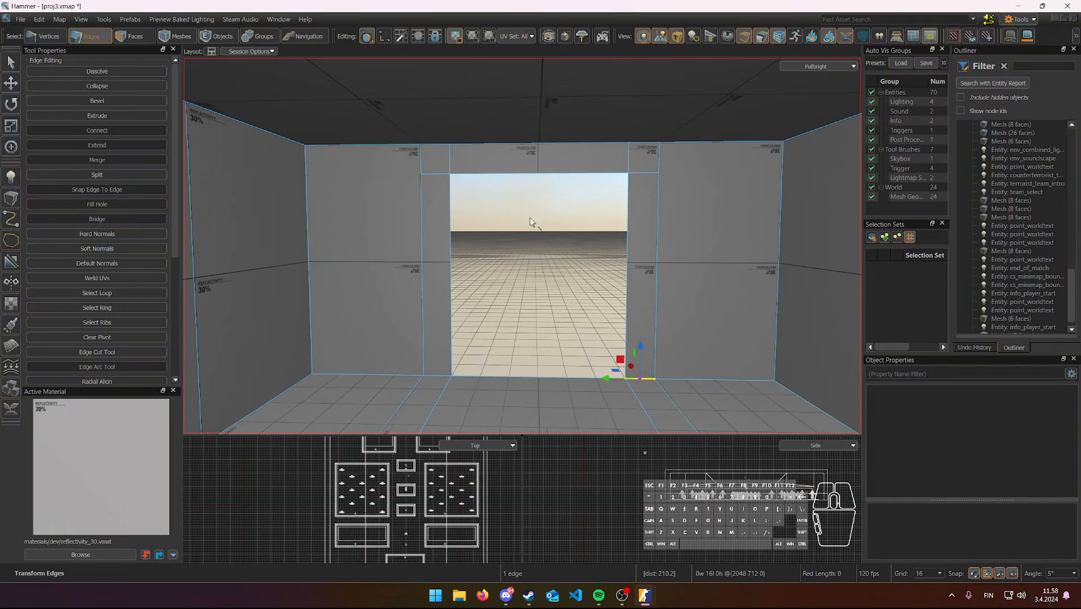
- Select the three edges along the doorway's lintel line and lower them by 16 units
key("3")
key("2")
left_click(442, 174)
left_click(578, 185, "shift")
left_click(639, 171, "shift")
left_click_drag(538, 175, 548, 202)
right_click_drag(548, 202, 468, 248)
- Move the info_player_start figure about 176 units so it stands beside the doorway for scale
left_click(229, 38)
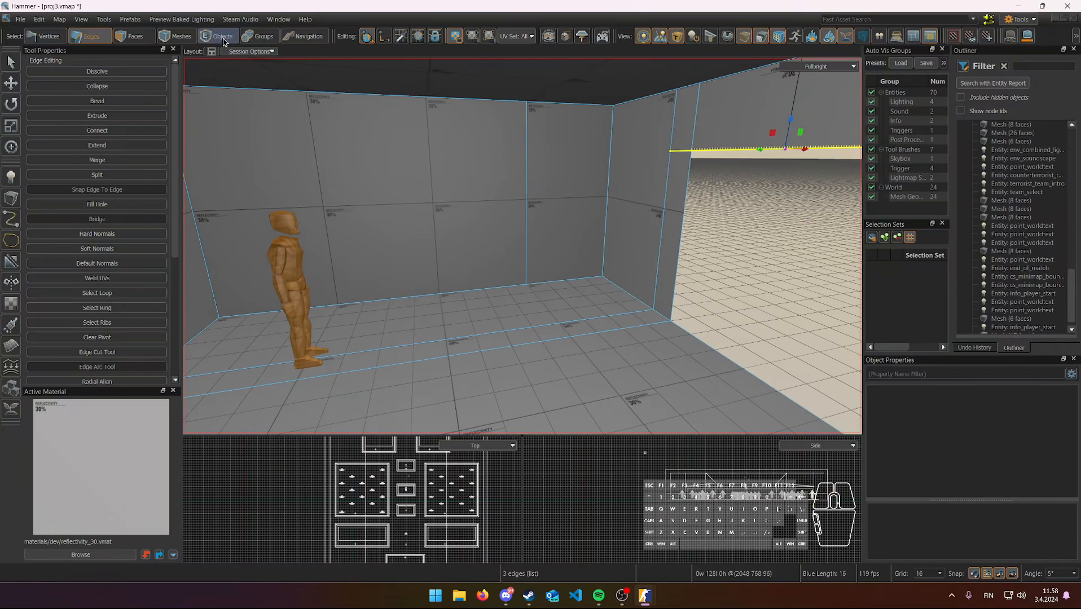
left_click(288, 265)
left_click_drag(340, 359, 630, 342)
key("a")
right_click_drag(630, 342, 524, 310)
key("w")
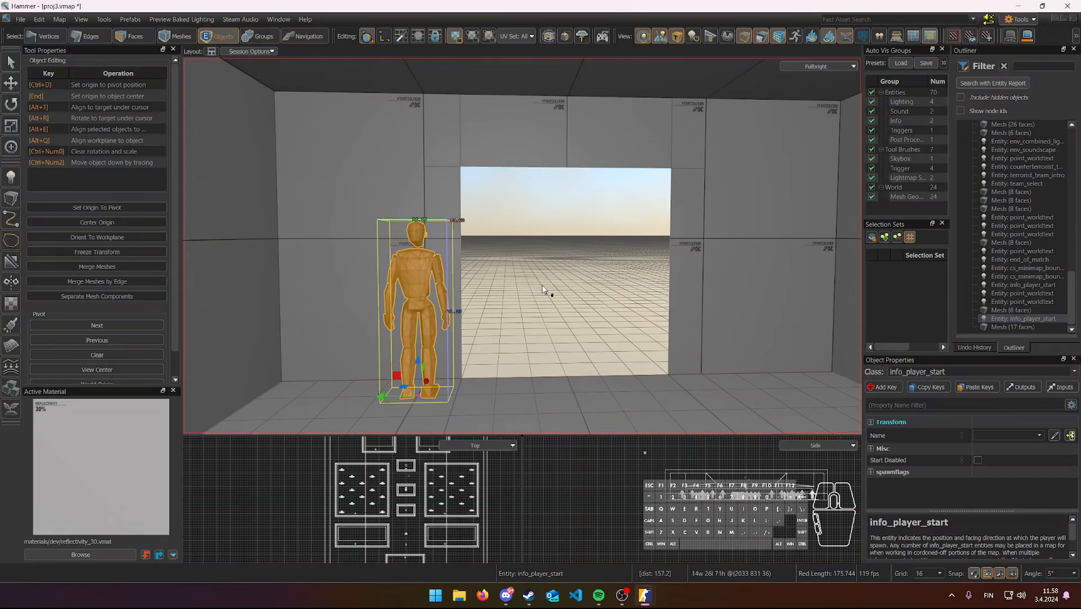
key("d")
right_click_drag(545, 300, 522, 308)
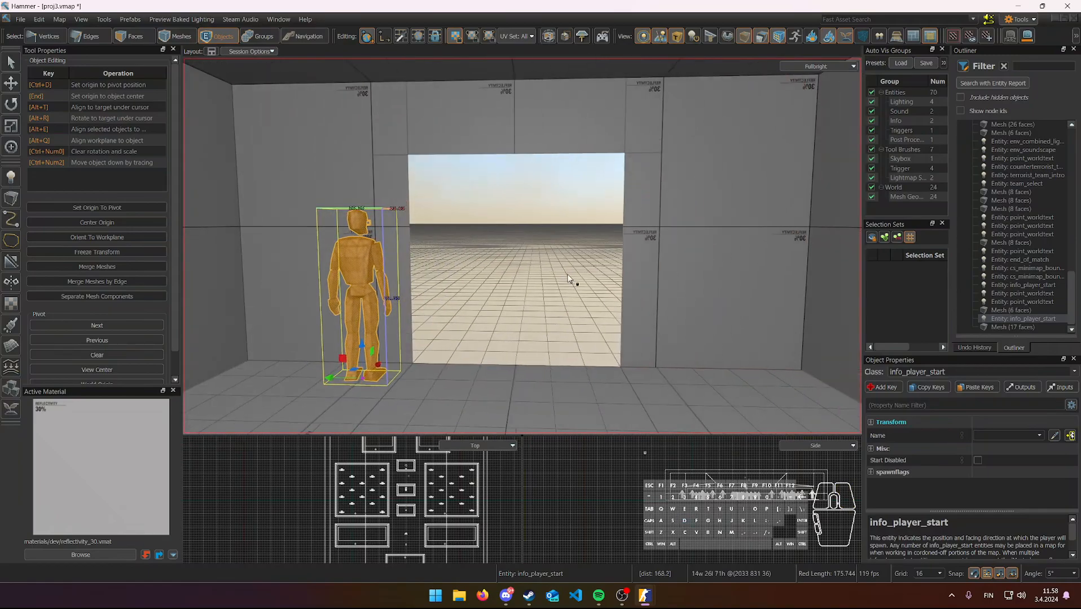
- Select the complete edge loop around the doorway opening
key("2")
left_click(407, 197)
double_click(408, 197)
key("d")
right_click_drag(468, 258, 522, 246)
key("d")
left_click(138, 37)
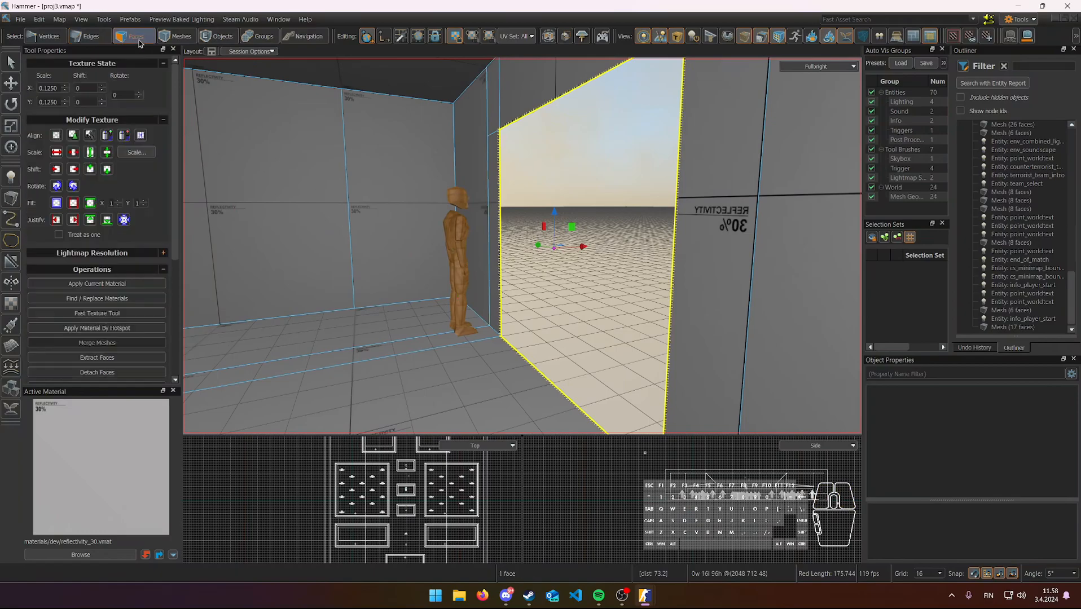
key("2")
double_click(502, 212)
right_click_drag(551, 228, 522, 246)
key("s")
mouse_move(559, 226)
left_mouse_down()
mouse_move(607, 225)
mouse_move(543, 233)
left_mouse_up()
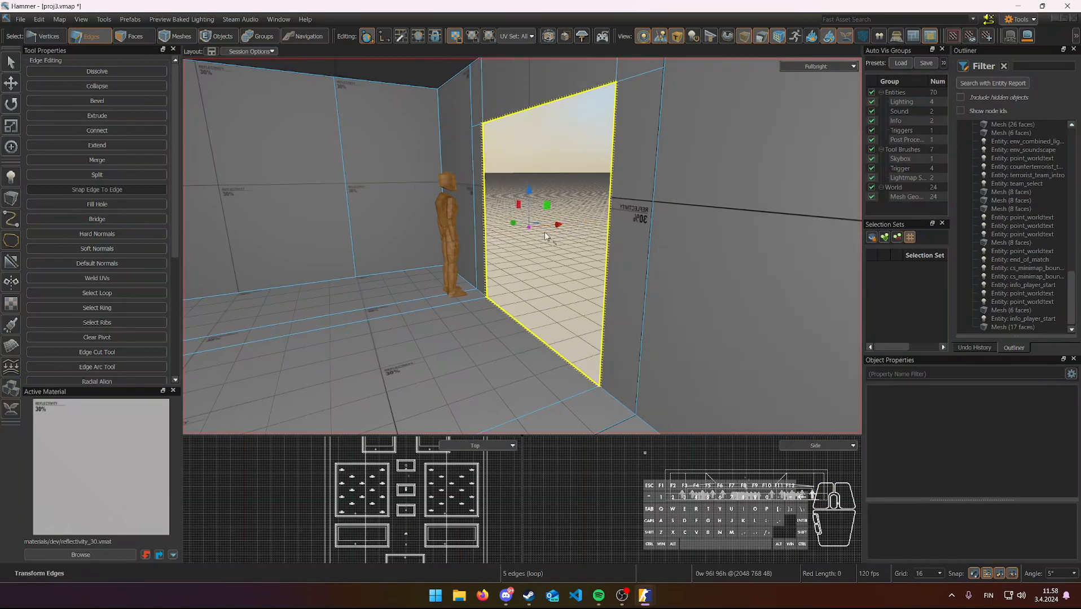
- Extrude the doorway's edge loop 64 units outward to form a short corridor
key("shift")
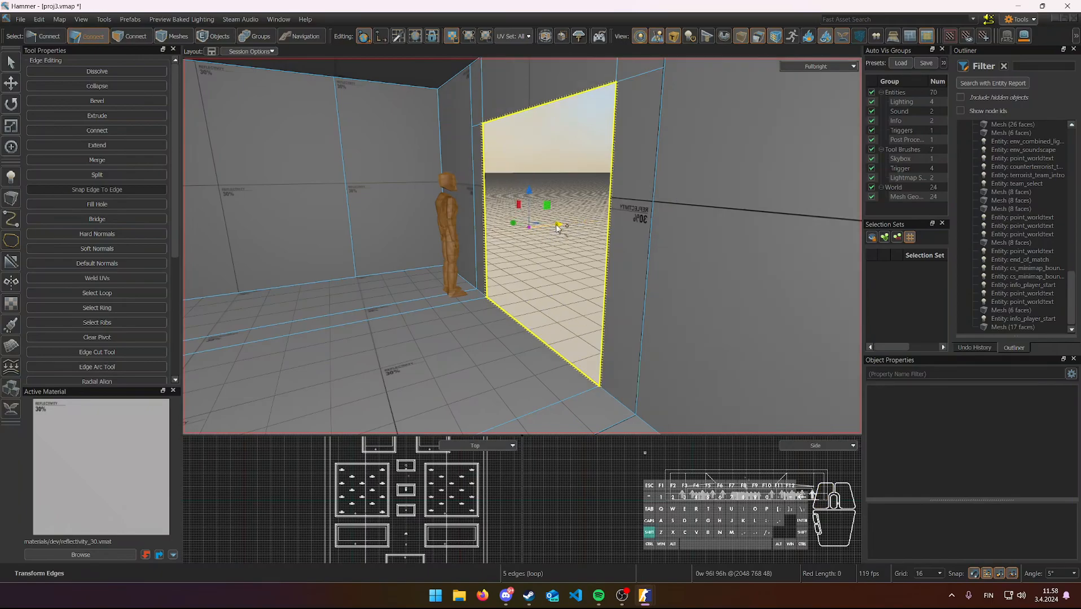
left_click_drag(557, 228, 629, 222, "shift")
key("w")
right_click_drag(628, 222, 523, 245)
key("d")
key("s")
key("w")
key("d")
key("w")
key("s")
key("w")
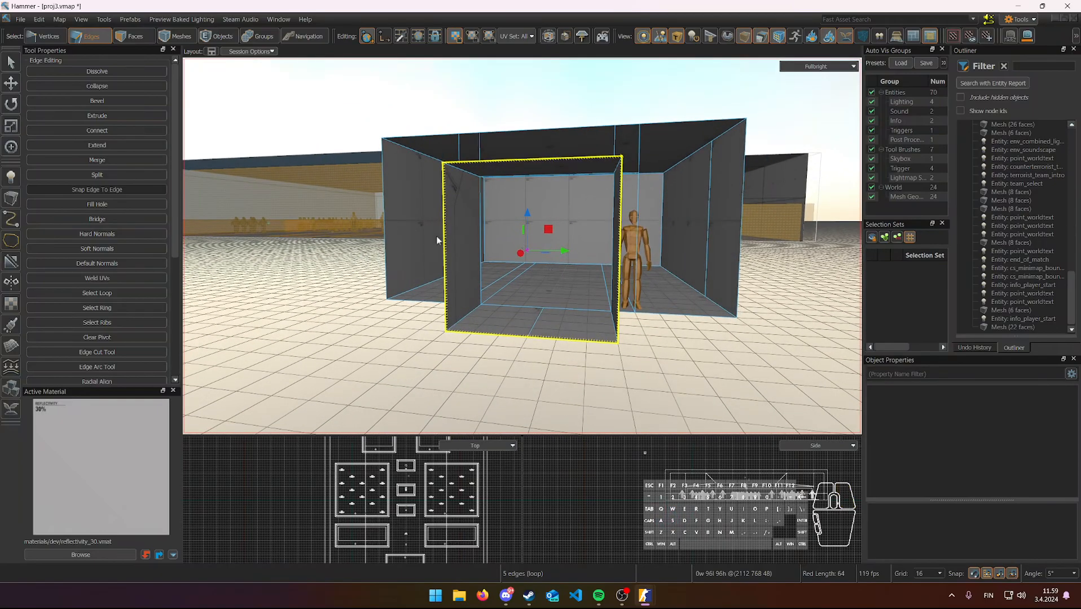
- Try the Extrude and Extend operations on the corridor's outer edge loop, and undo them
left_click(121, 115)
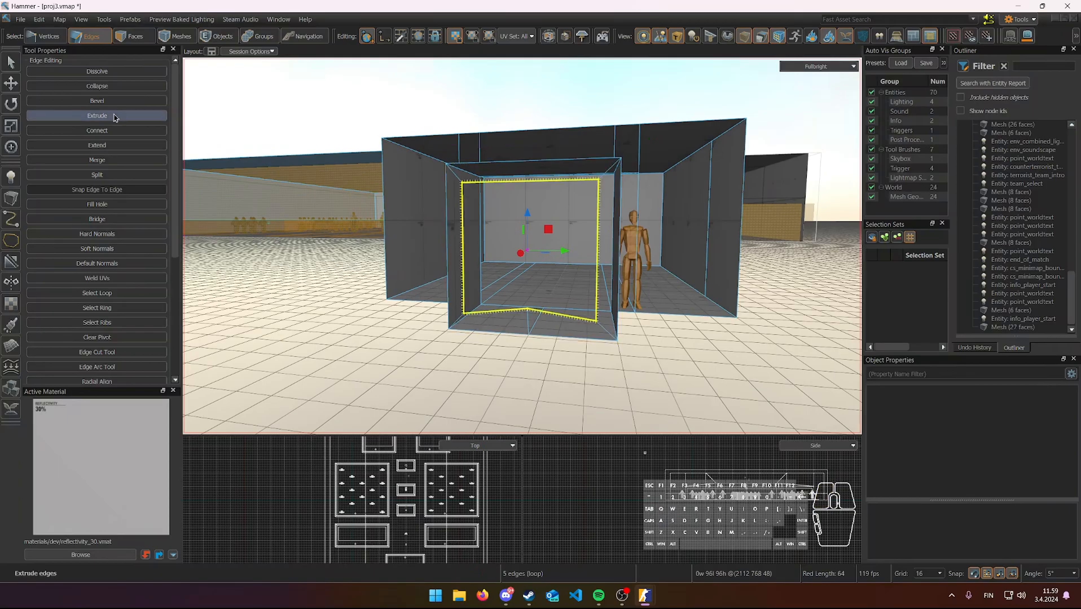
right_click_drag(522, 246, 522, 246)
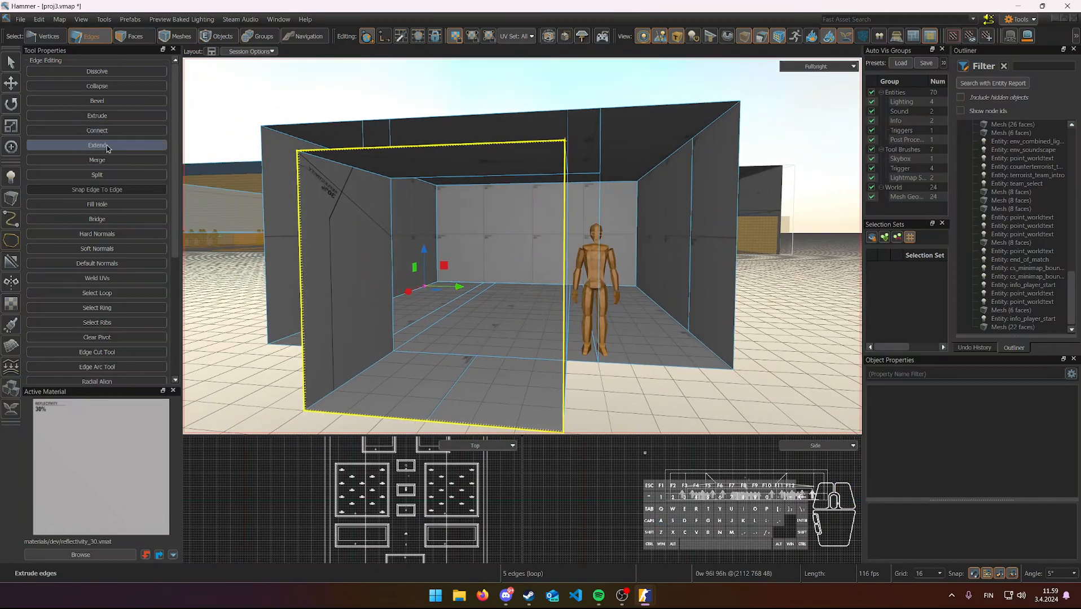
left_click(107, 148)
scroll(292, 230, "down", 3)
right_click_drag(292, 233, 523, 246)
key("ctrl+z")
right_click_drag(362, 255, 523, 246)
- Set the grid to 64 and draw a block 128 units wide and 256 units long on the ground outside the corridor
left_click(10, 198)
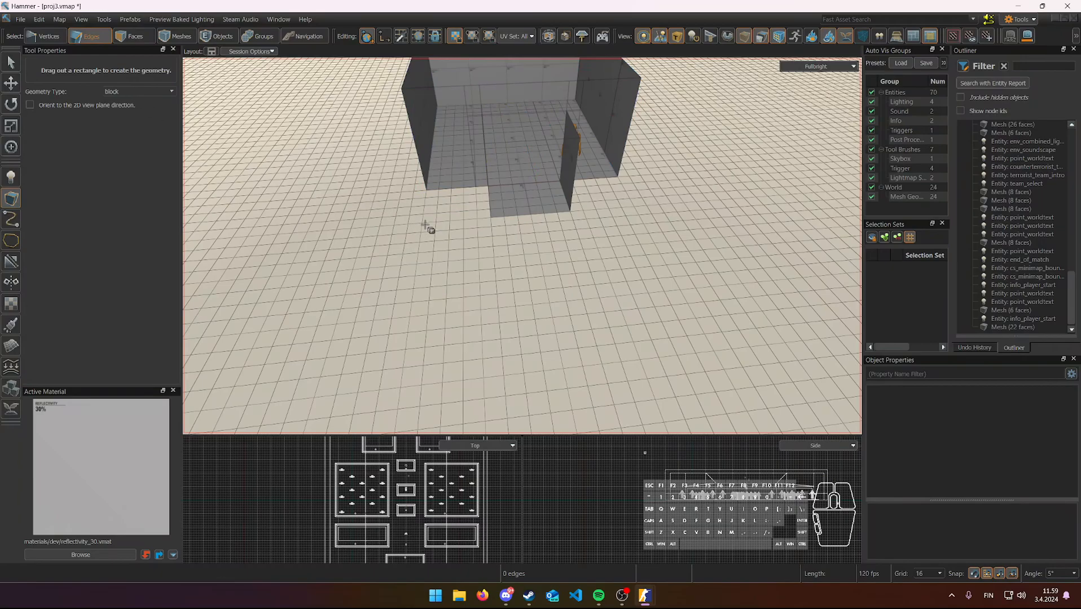
left_click(928, 573)
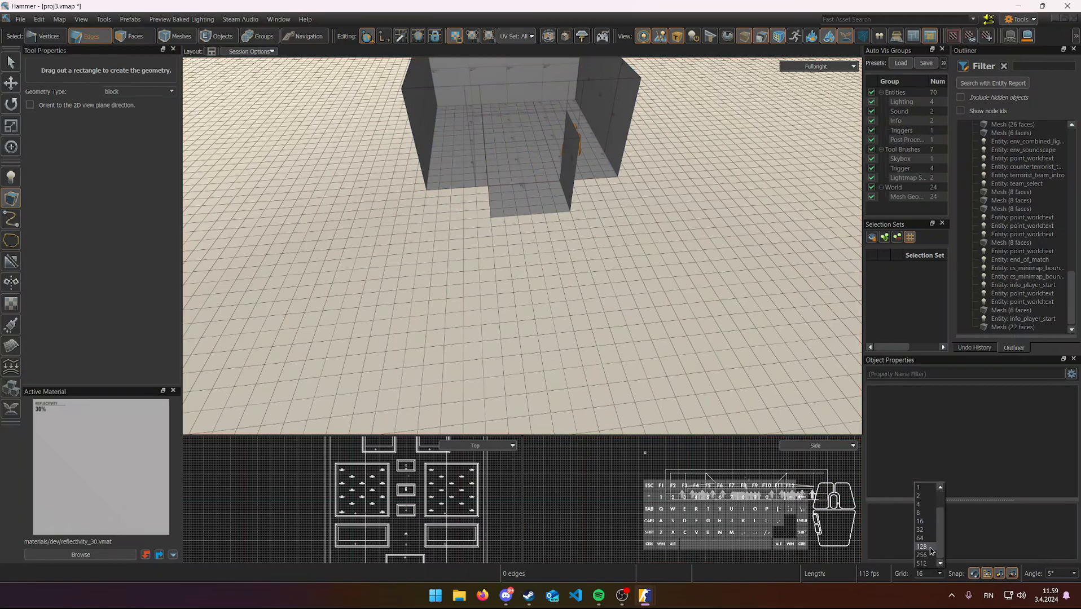
left_click(928, 550)
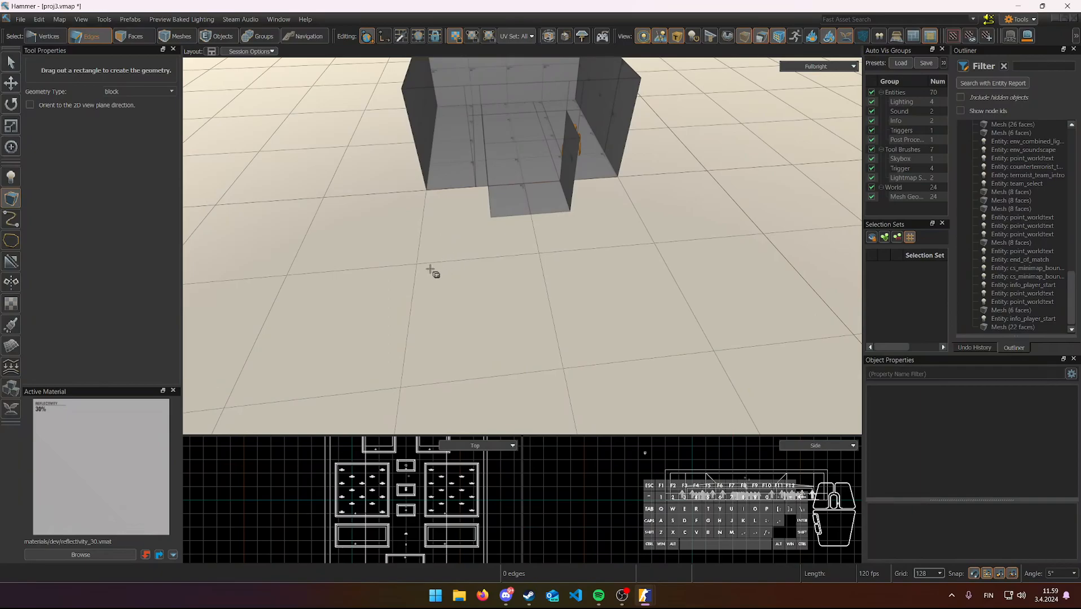
left_click(926, 574)
left_click(930, 543)
left_click_drag(423, 226, 688, 286)
- Raise the new block's height to 128 units
right_click_drag(690, 324, 522, 246)
key("w")
key("a")
key("s")
key("w")
key("a")
key("d")
right_click_drag(710, 483, 590, 489)
scroll(657, 491, "up", 5)
right_click_drag(835, 504, 615, 506)
scroll(728, 506, "up", 4)
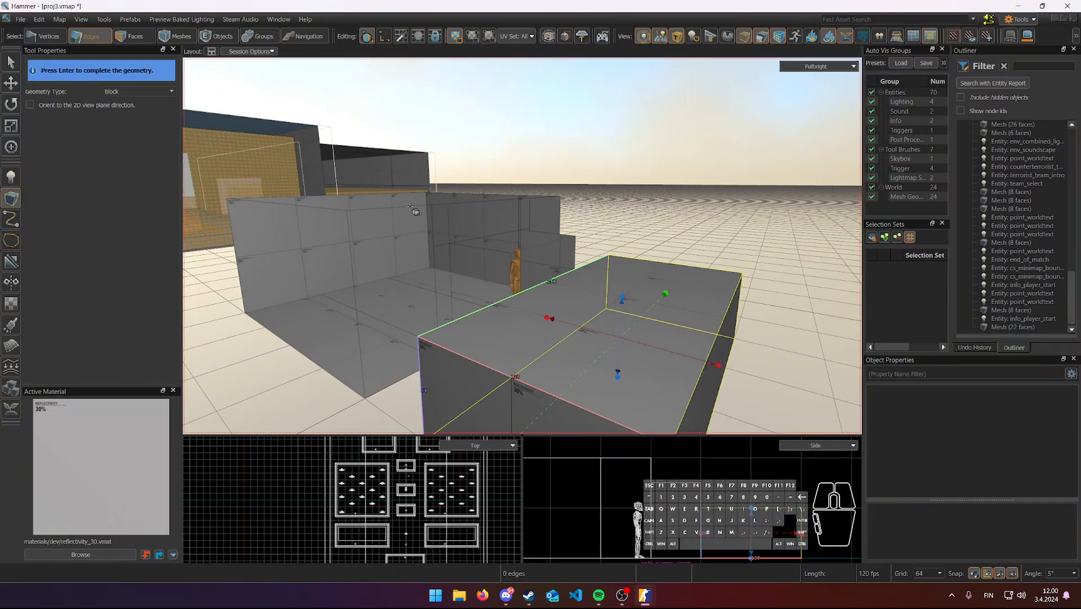
right_click_drag(757, 519, 737, 520)
left_click_drag(622, 298, 622, 297)
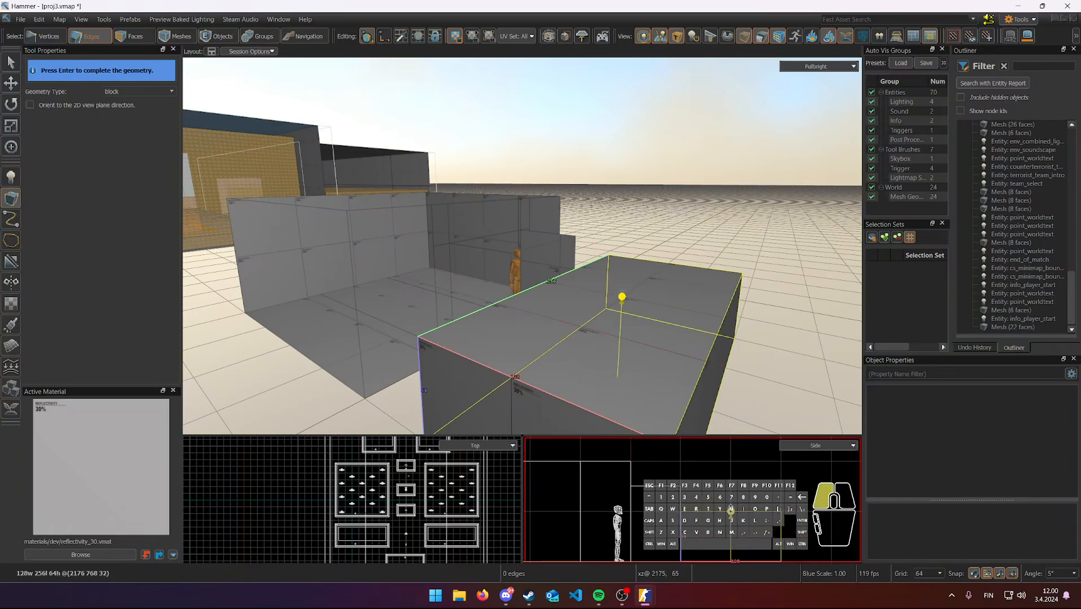
left_click_drag(732, 496, 738, 467)
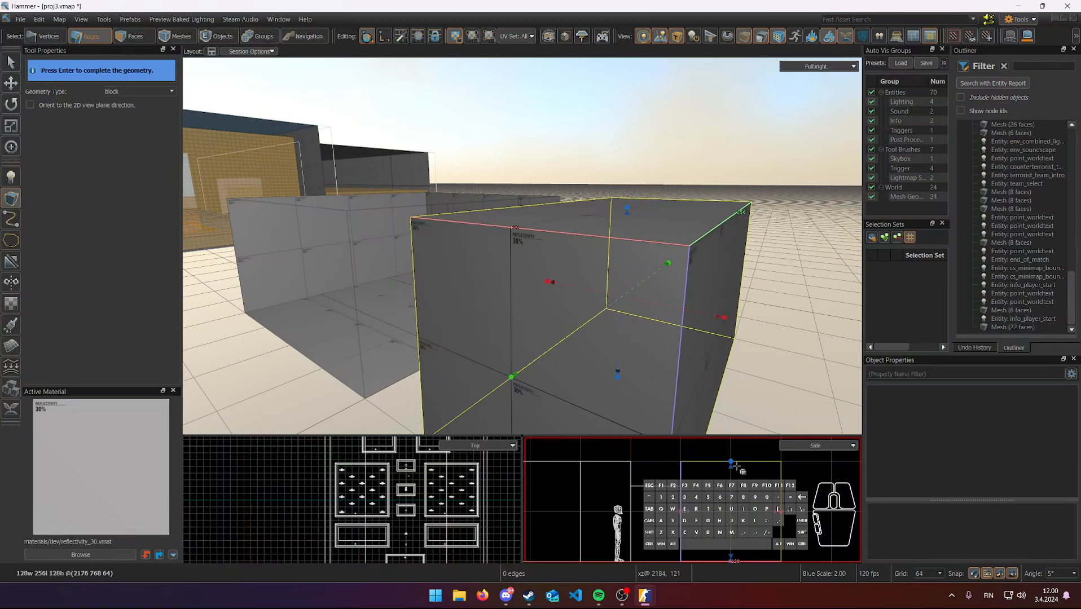
right_click_drag(646, 306, 658, 342)
right_click_drag(658, 457, 672, 493)
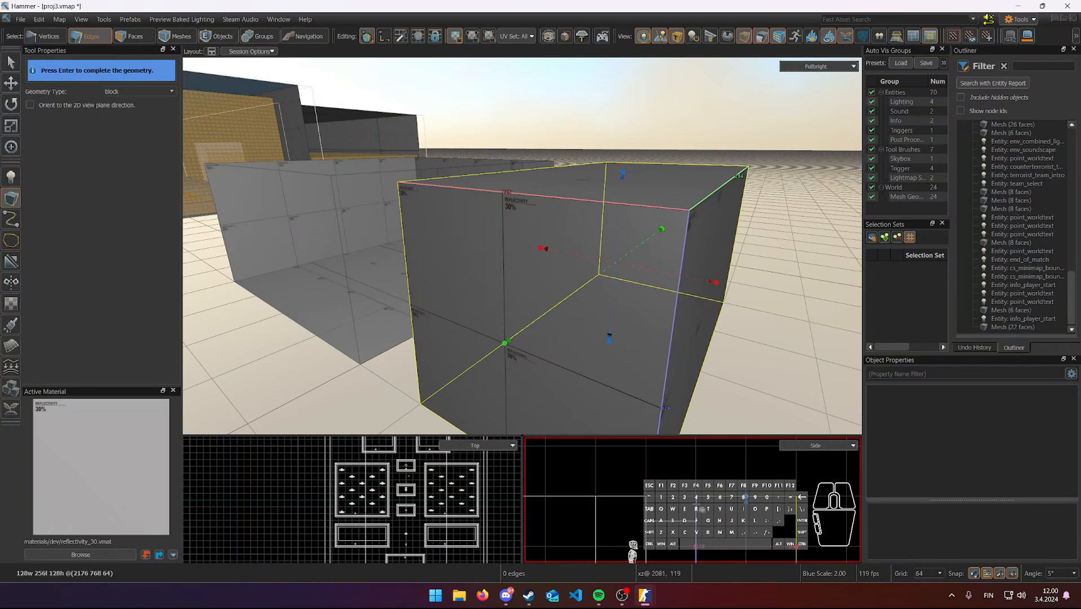
- Complete the block's geometry and flip its faces inward to turn it into a room
key("a")
right_click_drag(599, 361, 522, 245)
key("s")
key("a")
key("w")
key("d")
key("s")
key("s")
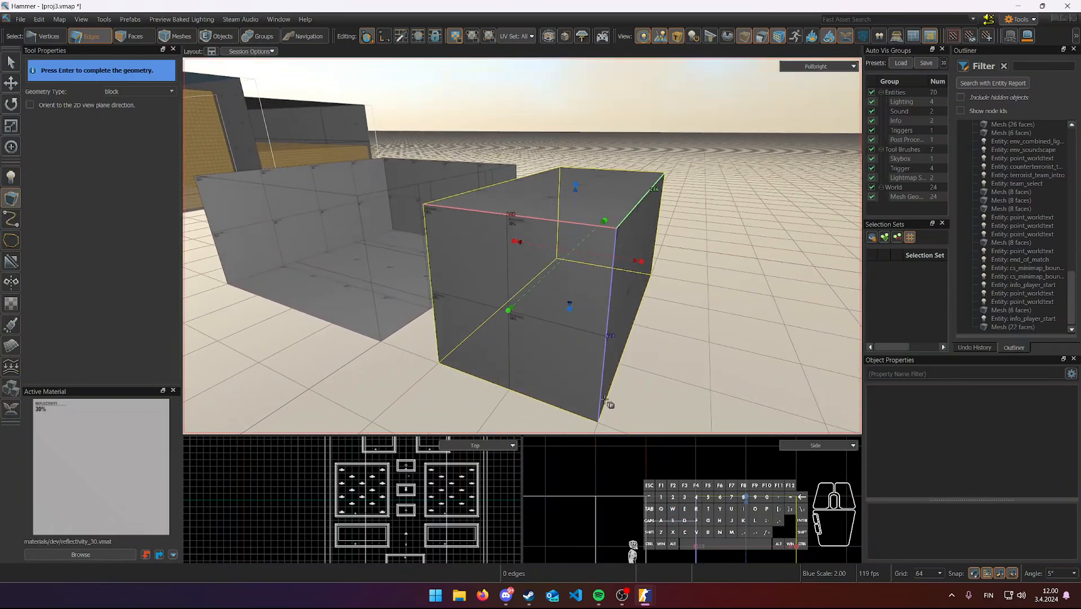
key("Return")
key("d")
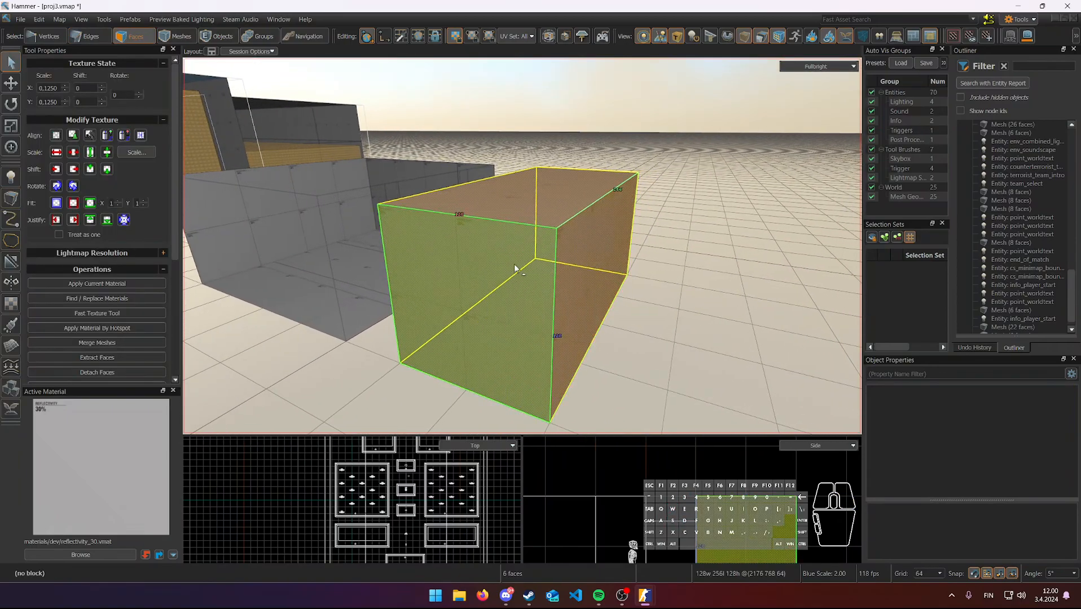
key("f")
right_click_drag(522, 248, 523, 246)
key("d")
key("s")
key("w")
- Select the new room's 256-unit-long wall face on the corridor side
left_click(536, 291)
key("s")
right_click_drag(537, 292, 522, 246)
key("a")
key("d")
key("a")
key("s")
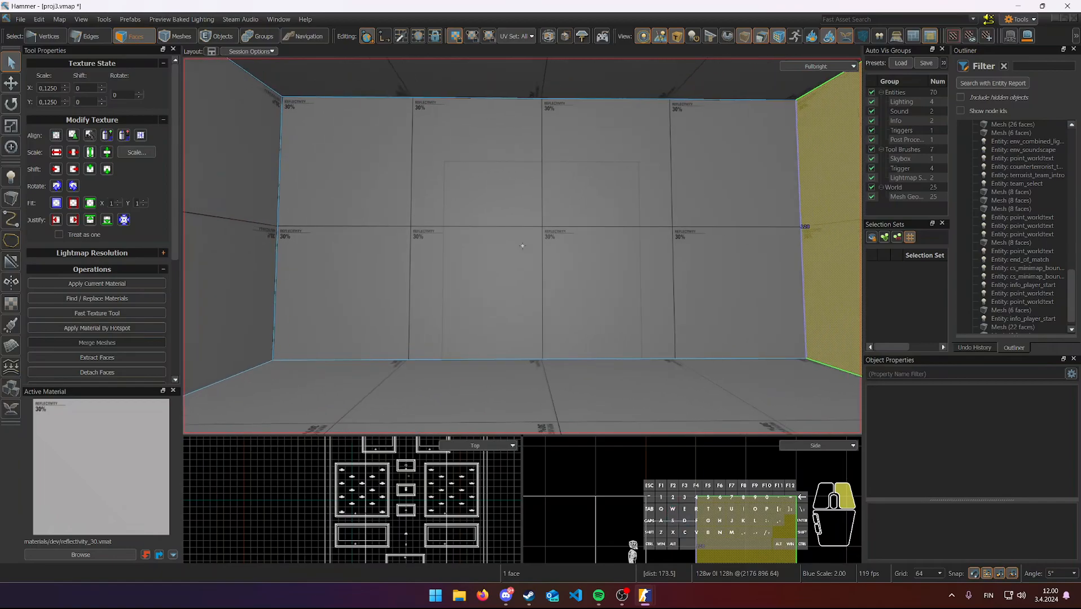
left_click(511, 255)
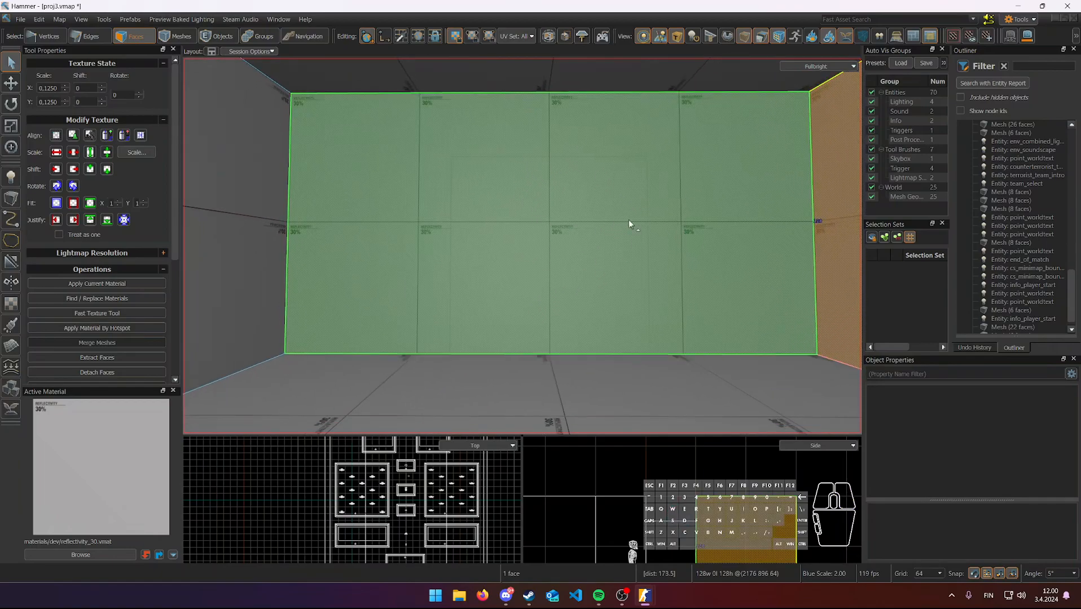
left_click(523, 229)
- Set the grid to 16 and cut two full-height vertical edges into the wall face, aligned with the corridor's sides
key("c")
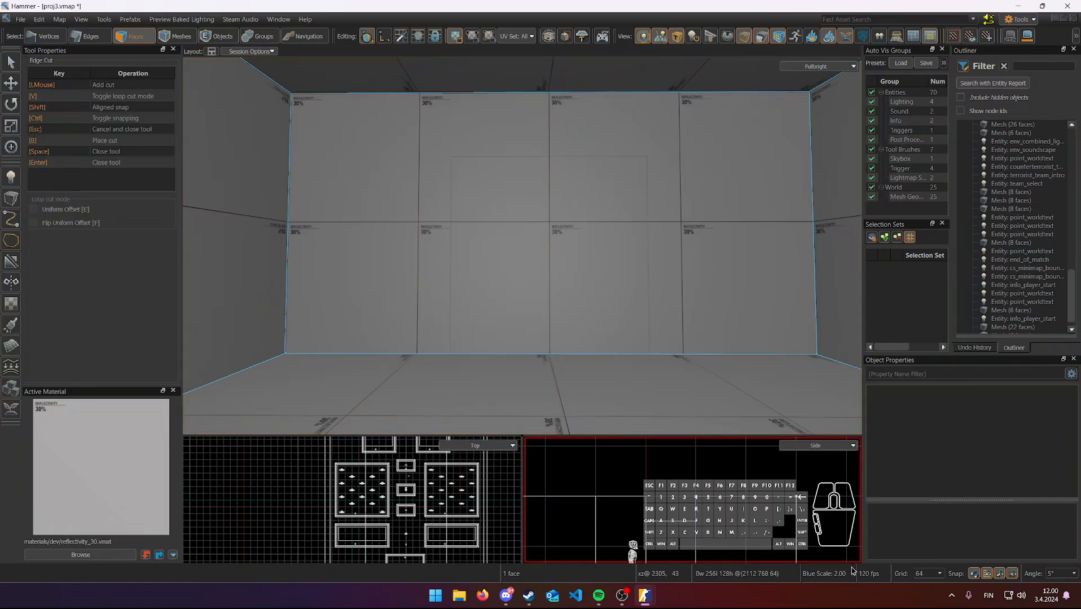
left_click(928, 574)
left_click(920, 521)
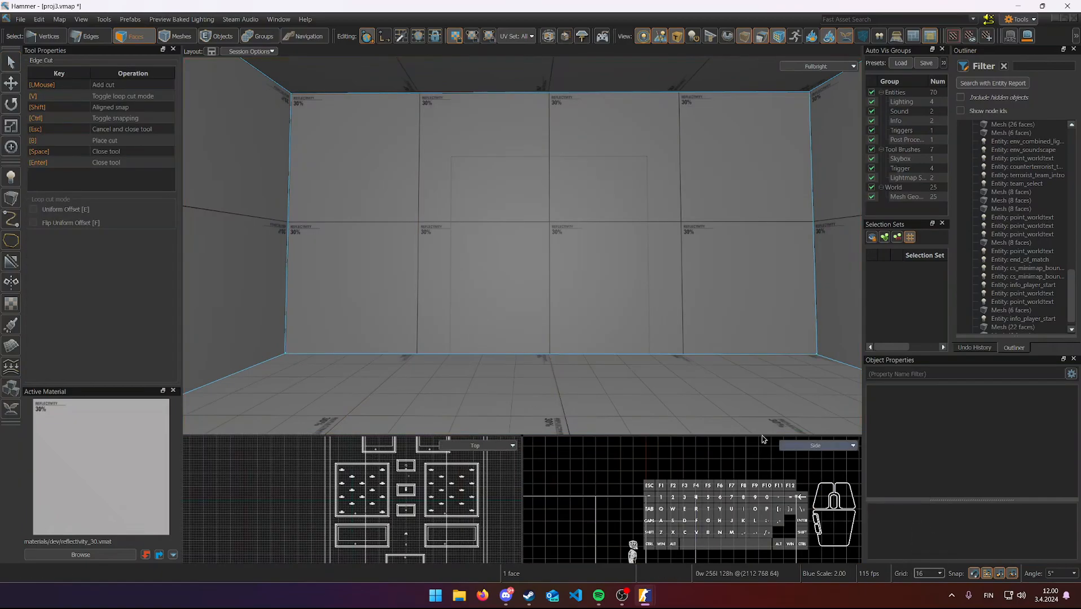
left_click(453, 354)
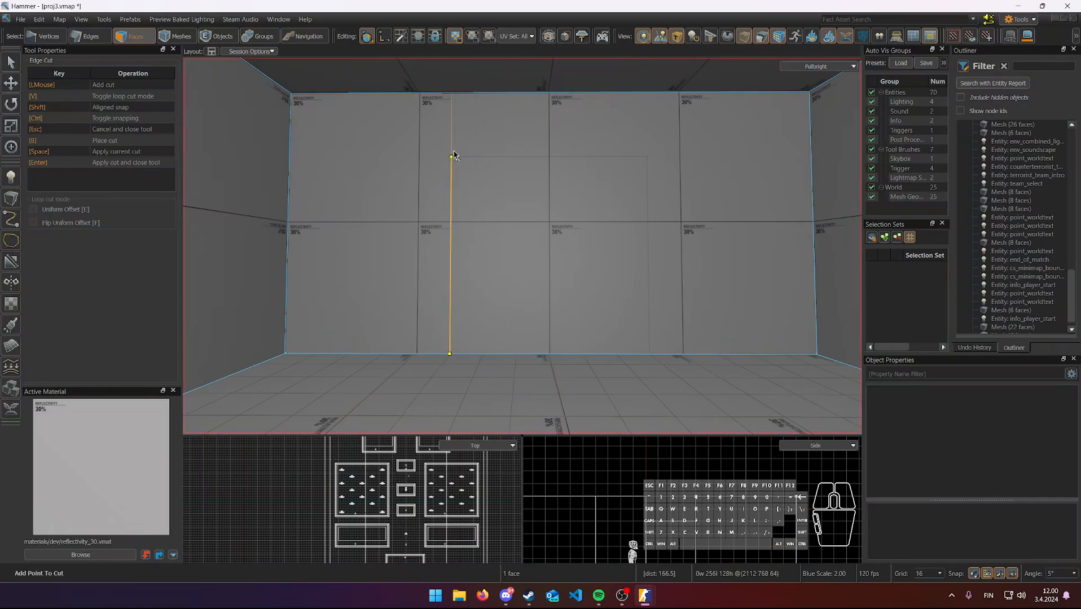
left_click(457, 99)
key("space")
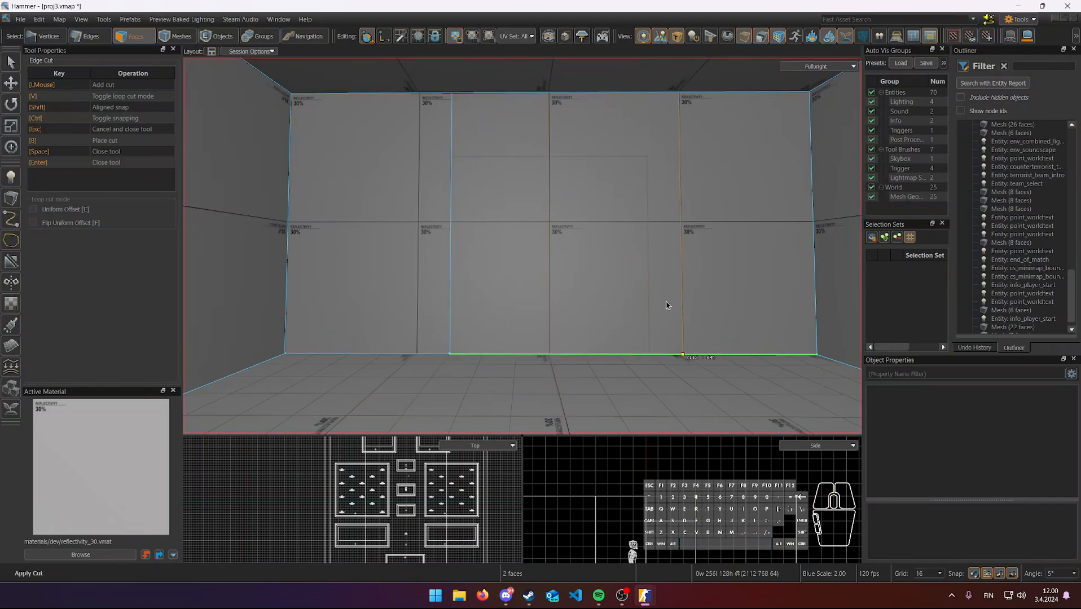
left_click(650, 355)
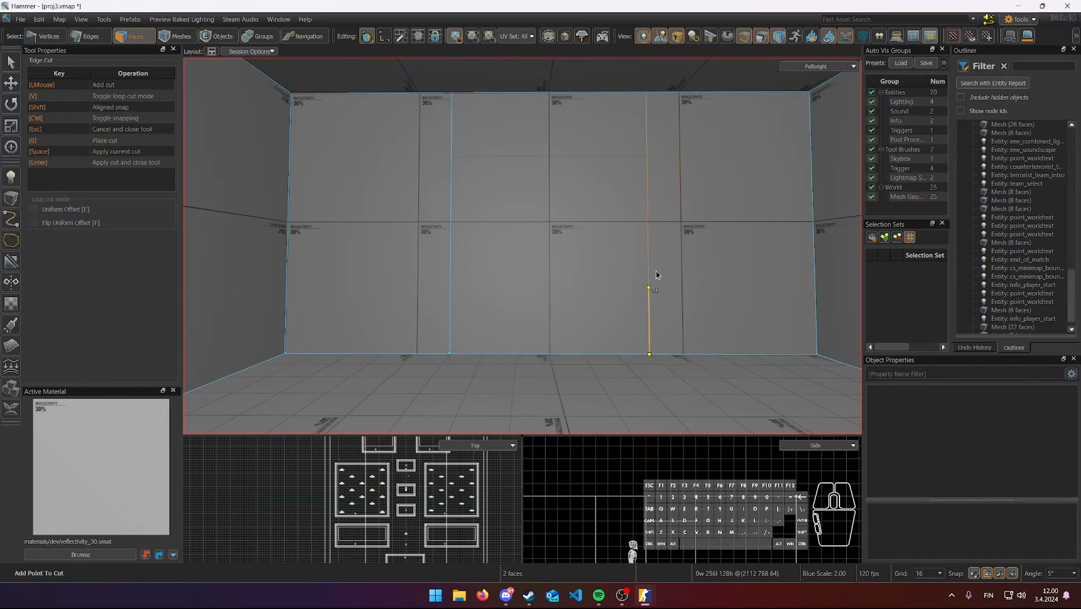
left_click(646, 93)
key("space")
- Cut a horizontal edge between the two vertical cuts at the height of the corridor's ceiling
left_click(454, 160)
left_click(638, 159)
key("Return")
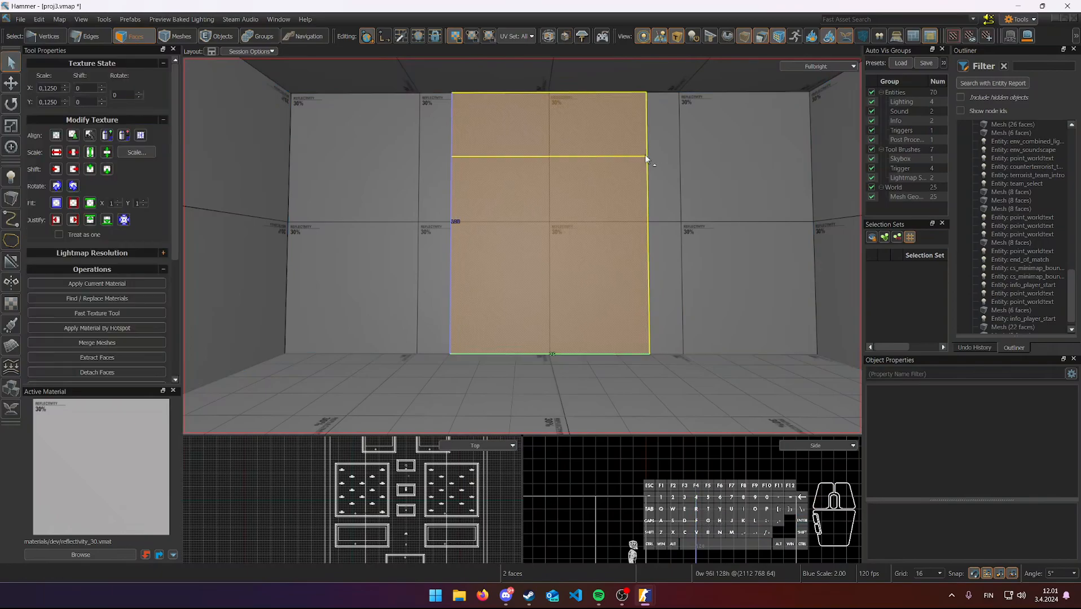
- Delete the lower wall face between the cuts to open the new room's doorway onto the corridor
left_click(590, 200)
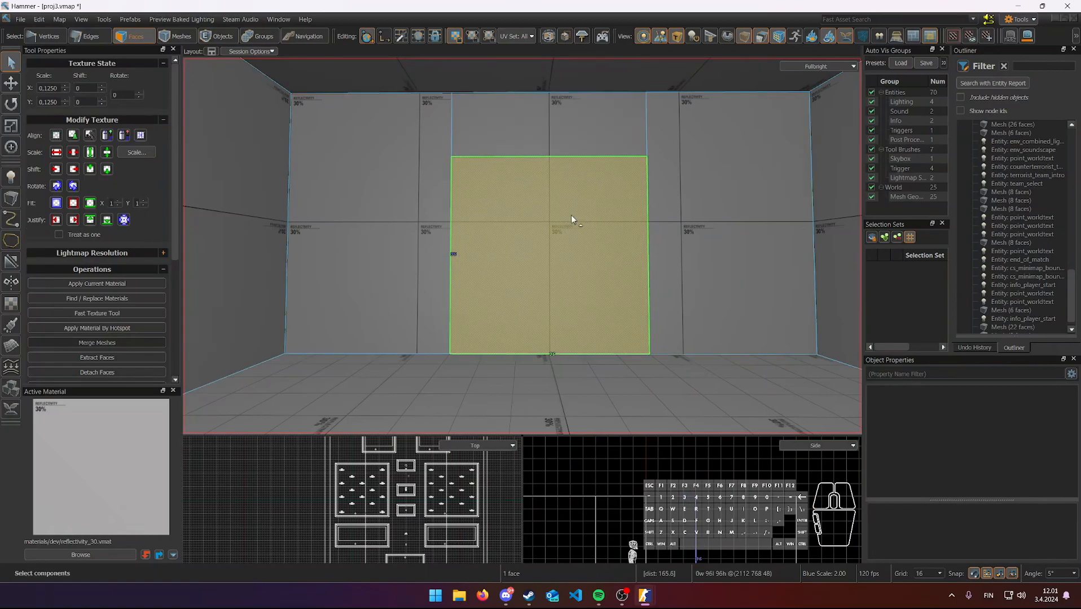
key("Delete")
right_click_drag(571, 215, 578, 218)
key("w")
key("d")
key("s")
- Select the full open edge loop at the corridor's end, facing the new room
key("2")
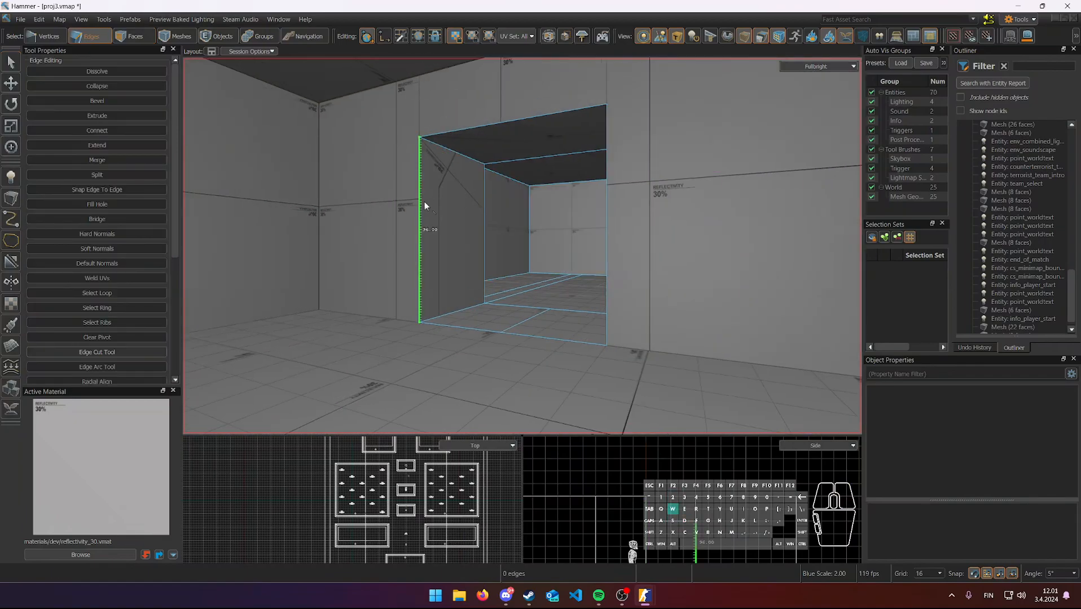
right_click_drag(425, 205, 410, 230)
key("w")
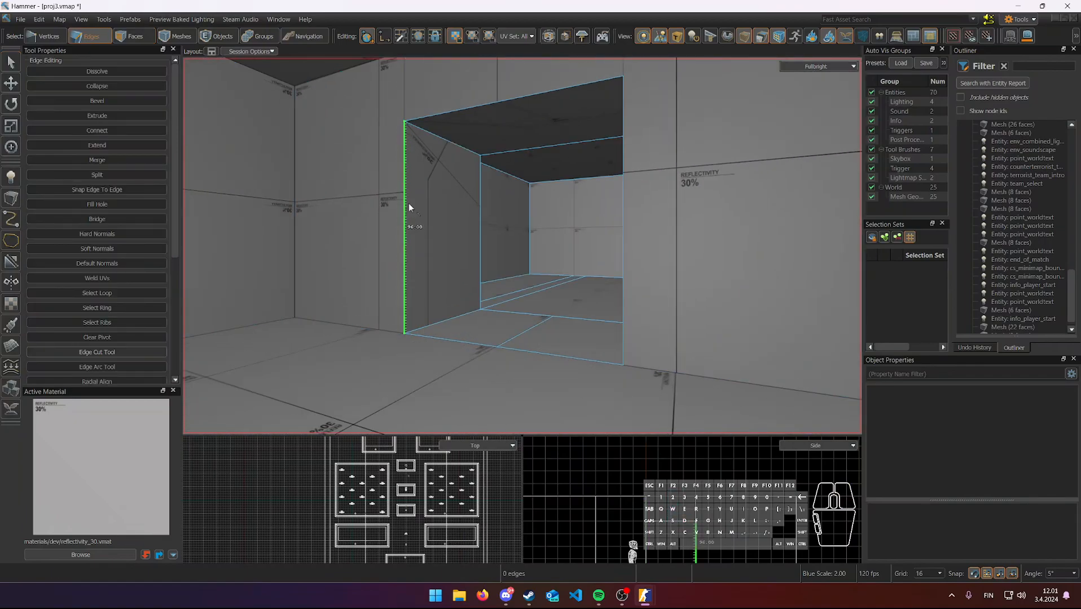
key("shift")
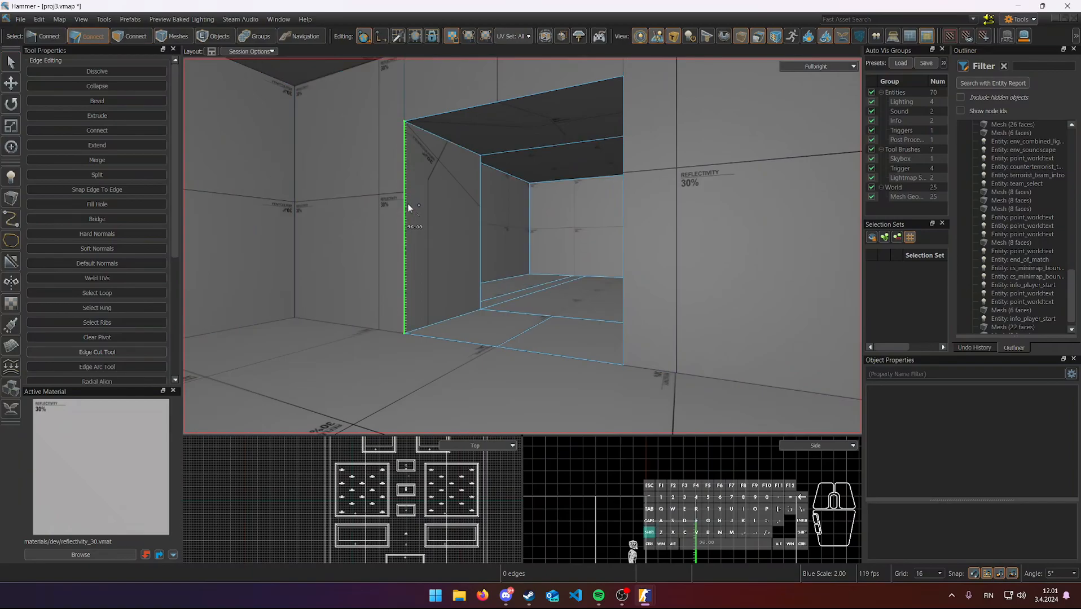
double_click(405, 208, "shift")
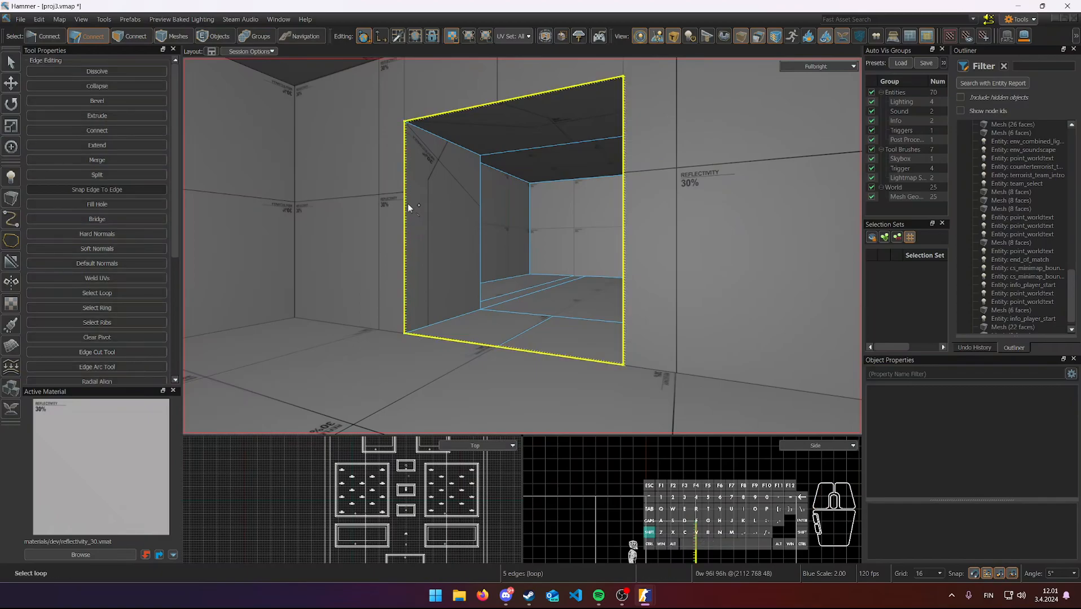
- Add the new room's doorway edges to the selection and merge them with the corridor's end edges
mouse_move(413, 131)
right_mouse_down()
mouse_move(522, 245)
mouse_move(401, 131)
right_mouse_up()
key("w")
key("d")
key("w")
key("s")
key("shift")
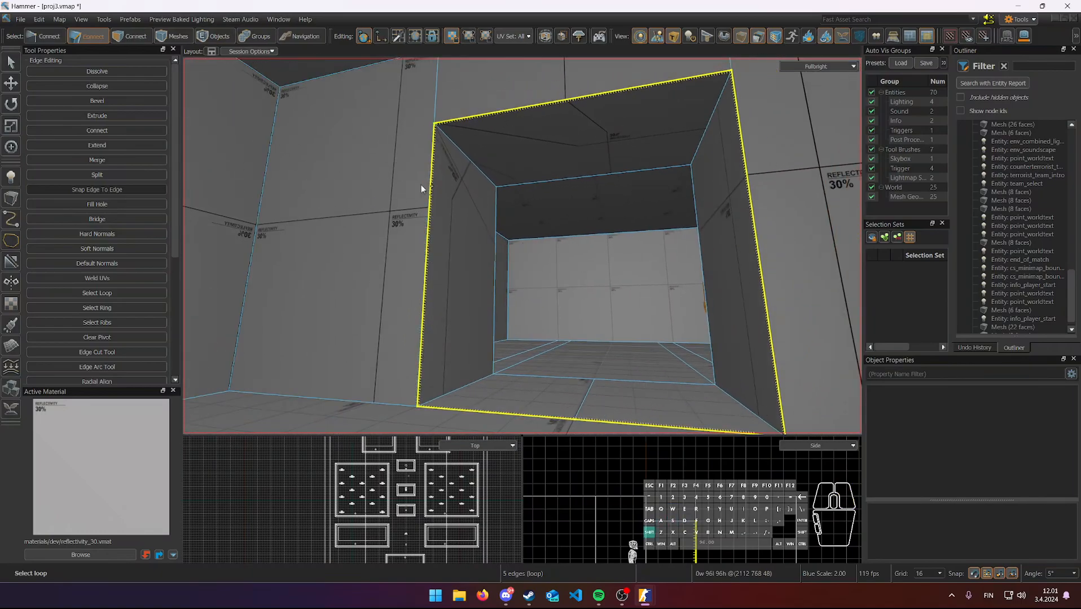
left_click(426, 217, "shift")
mouse_move(522, 246)
right_mouse_down()
mouse_move(463, 202)
mouse_move(523, 245)
right_mouse_up()
key("s")
key("m")
key("w")
key("a")
- Examine the corridor's split floor by selecting its two faces in turn
left_click(524, 244)
left_click_drag(489, 271, 535, 277)
key("s")
right_click_drag(514, 286, 522, 245)
key("w")
key("3")
left_click(533, 214)
left_click(462, 207)
left_click(538, 213)
left_click(468, 210)
left_click(544, 213)
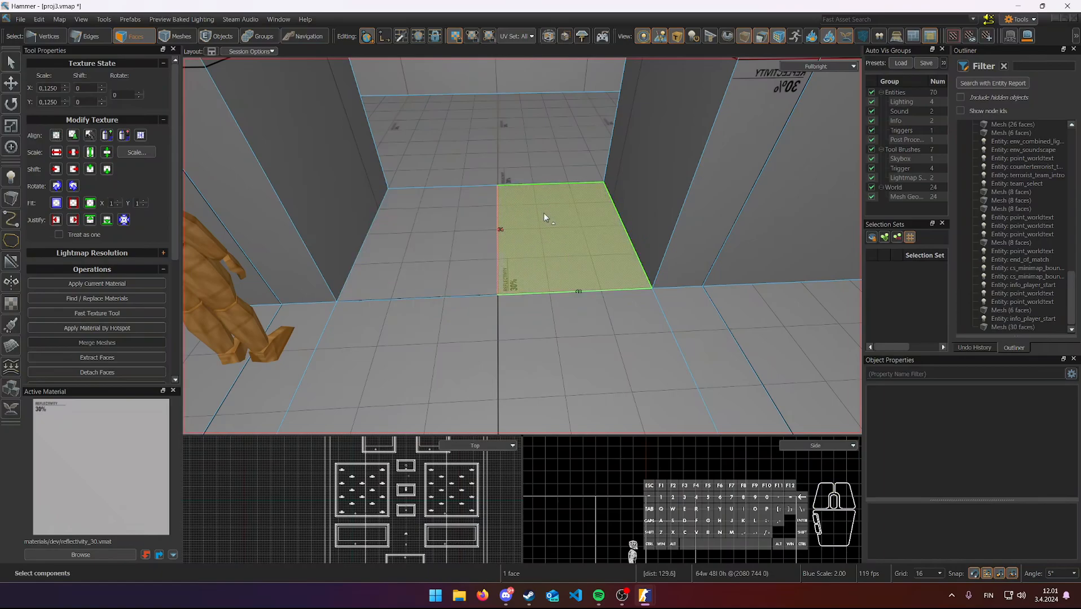
left_click(464, 212)
left_click(481, 123)
- Examine the floor edges where the corridor meets each of the two rooms
key("2")
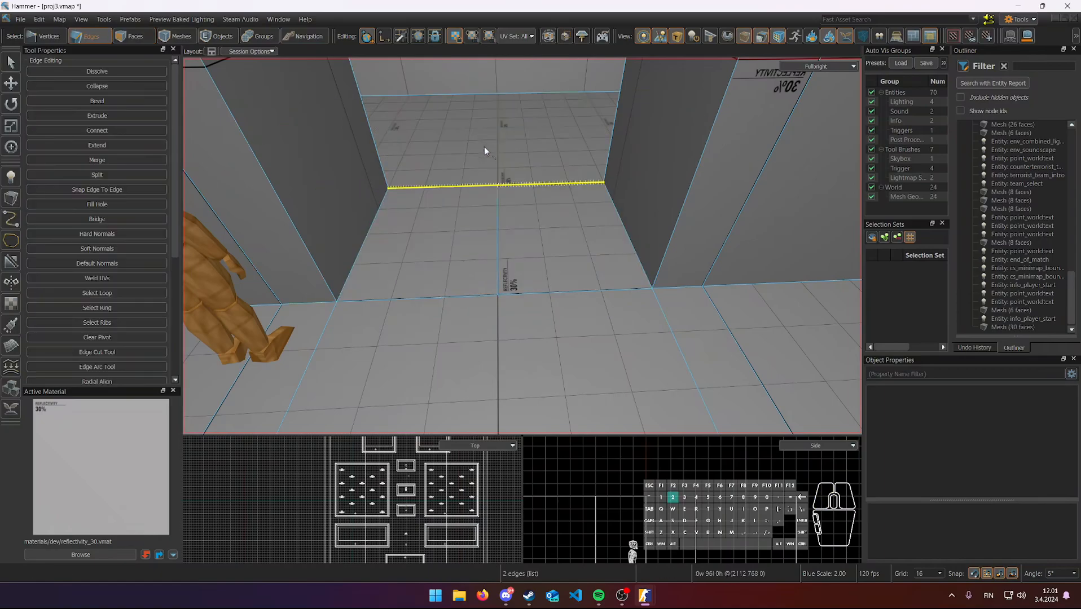
left_click(465, 188)
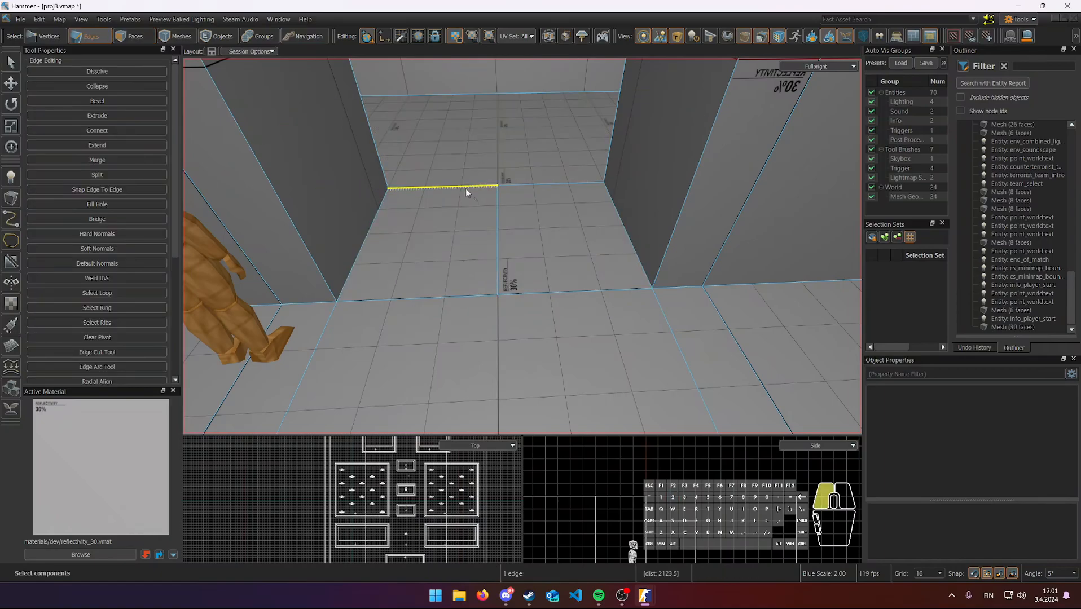
left_click(522, 184, "ctrl")
right_click_drag(521, 184, 488, 192)
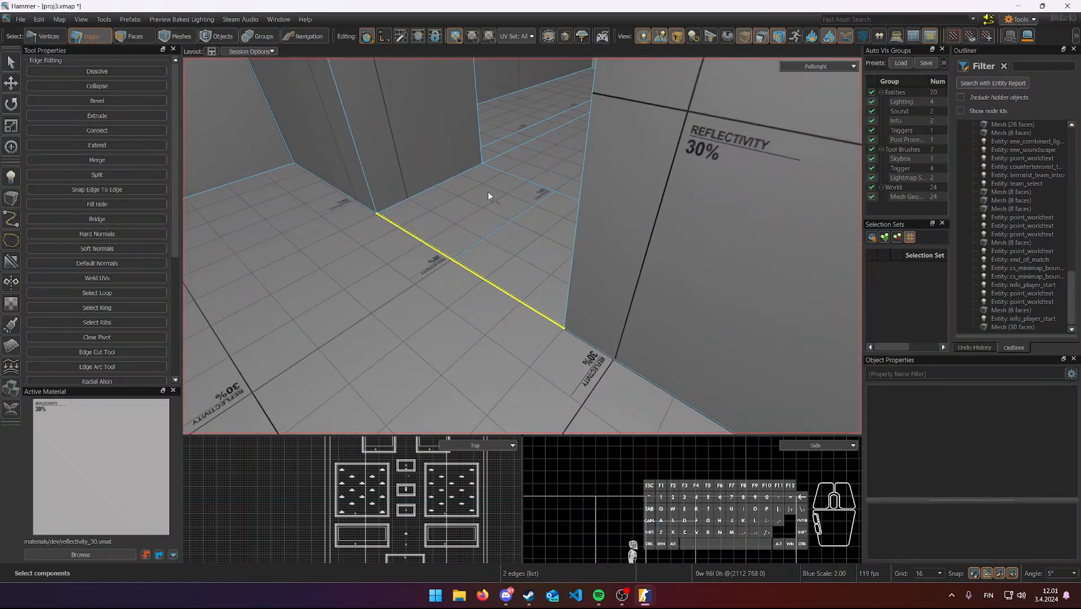
left_click(458, 268)
right_click_drag(458, 269, 498, 224)
- Combine the corridor's two floor faces into a single face
key("3")
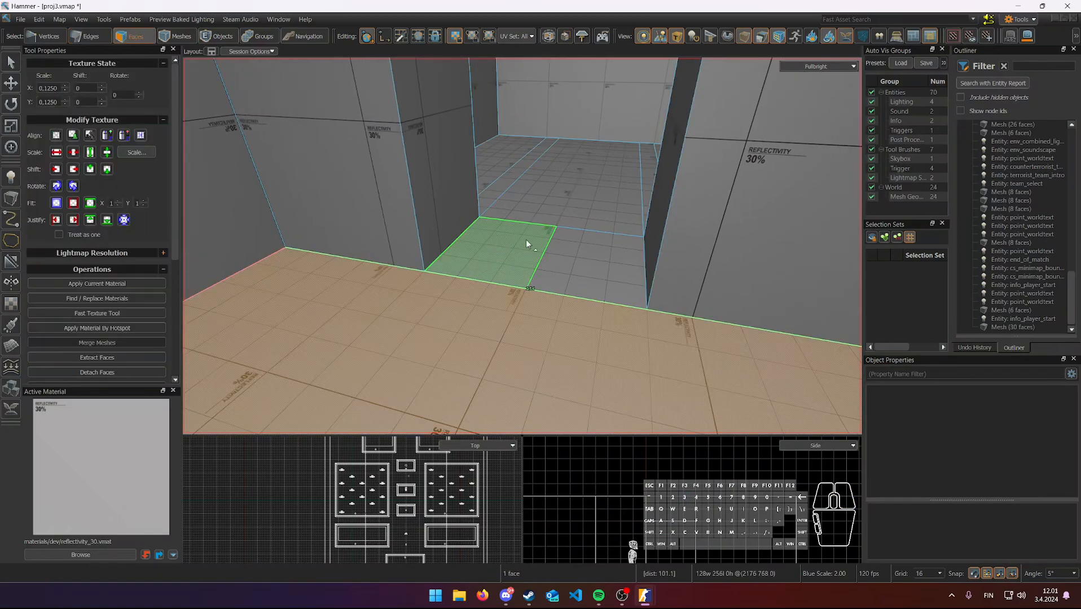
left_click(575, 261)
left_click(511, 250, "shift")
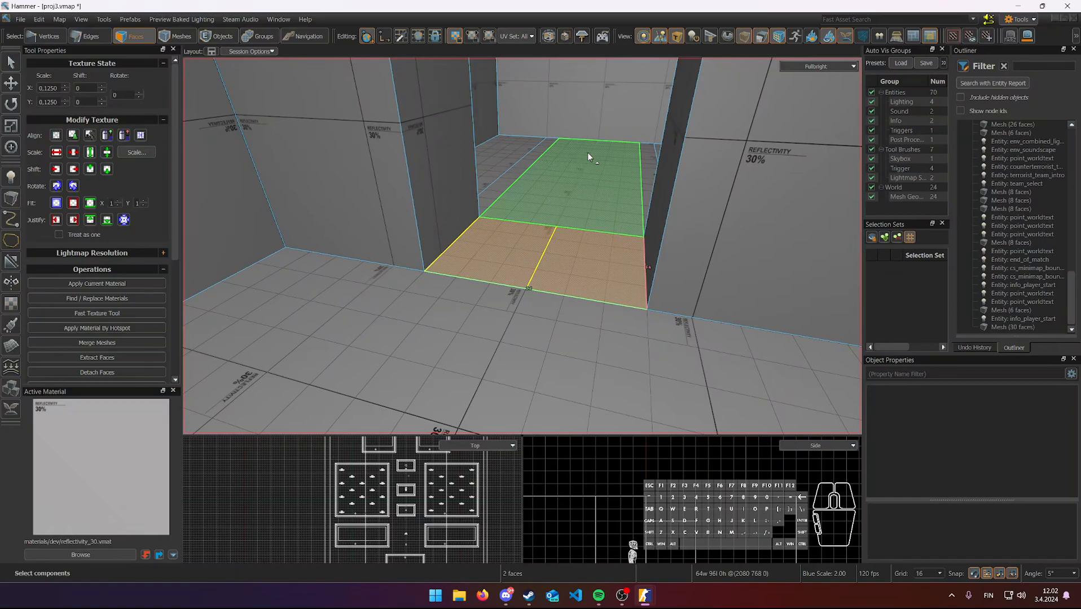
key("BackSpace")
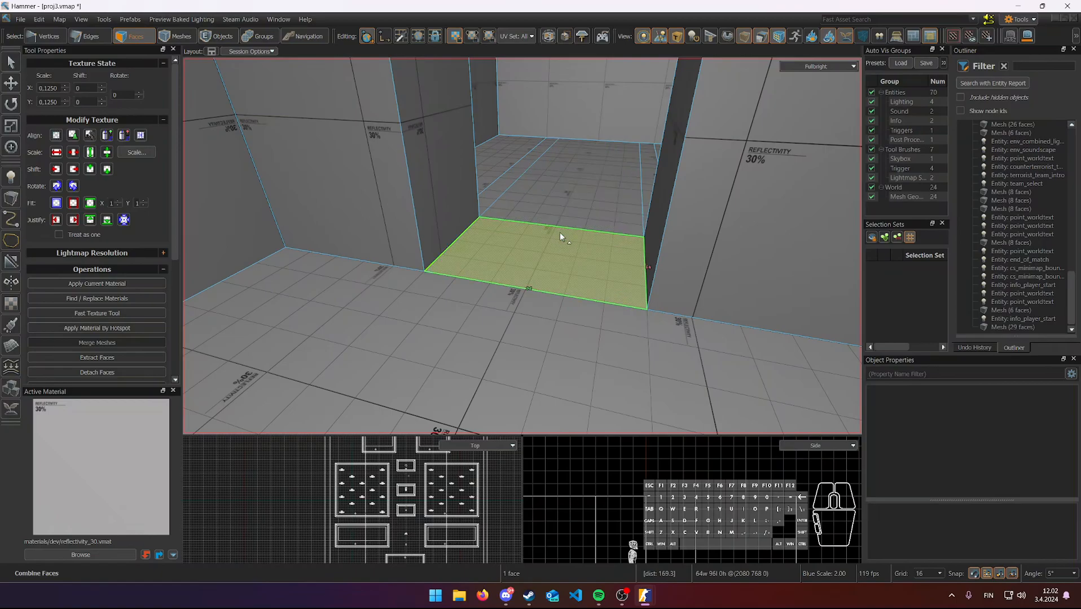
key("2")
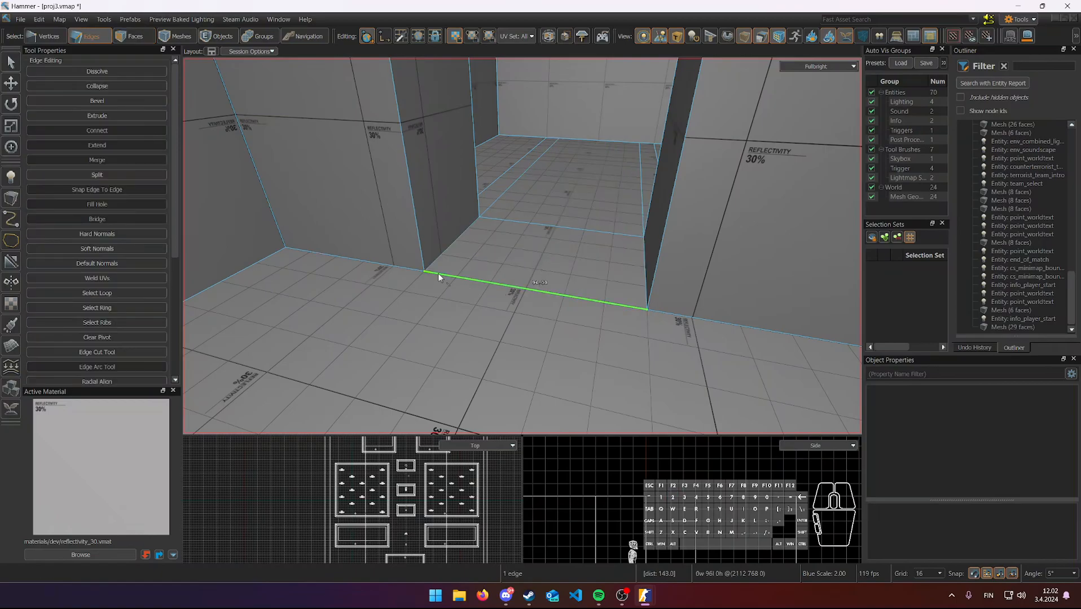
right_click_drag(516, 287, 534, 257)
- Cut two edges across the new room's floor, from each doorway corner to the opposite wall side
key("3")
scroll(550, 268, "down", 3)
left_click(558, 258)
key("c")
left_click(506, 199)
left_click(480, 358)
key("space")
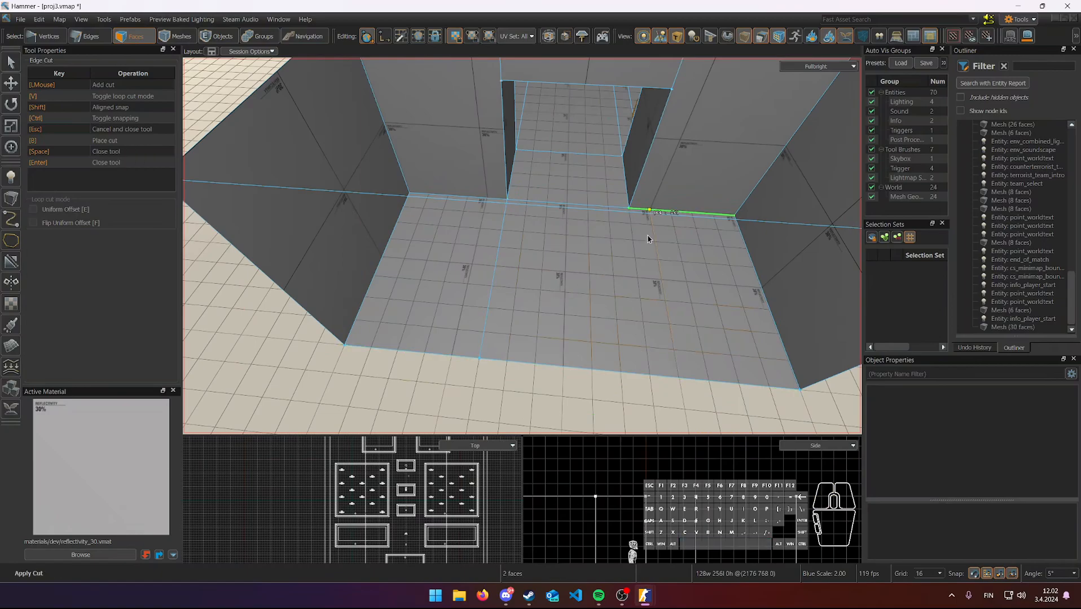
left_click(628, 210)
left_click(650, 374)
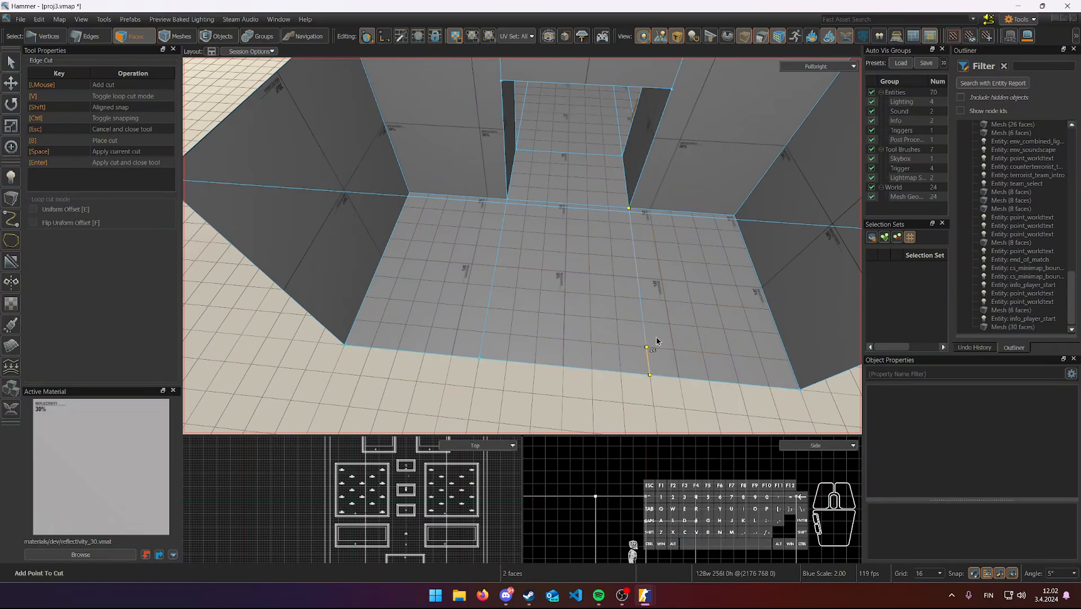
key("Return")
- Select the floor edge between the corridor and the new room and examine the seam and doorway
key("w")
key("2")
left_click(618, 183)
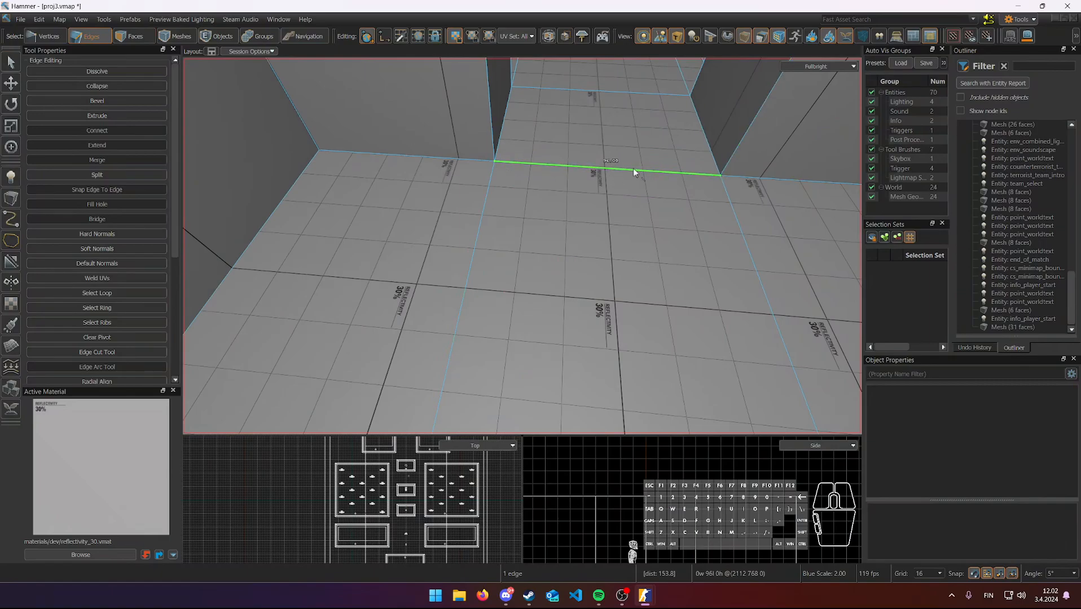
key("d")
right_click_drag(523, 245, 522, 245)
key("d")
key("w")
scroll(445, 266, "down", 2)
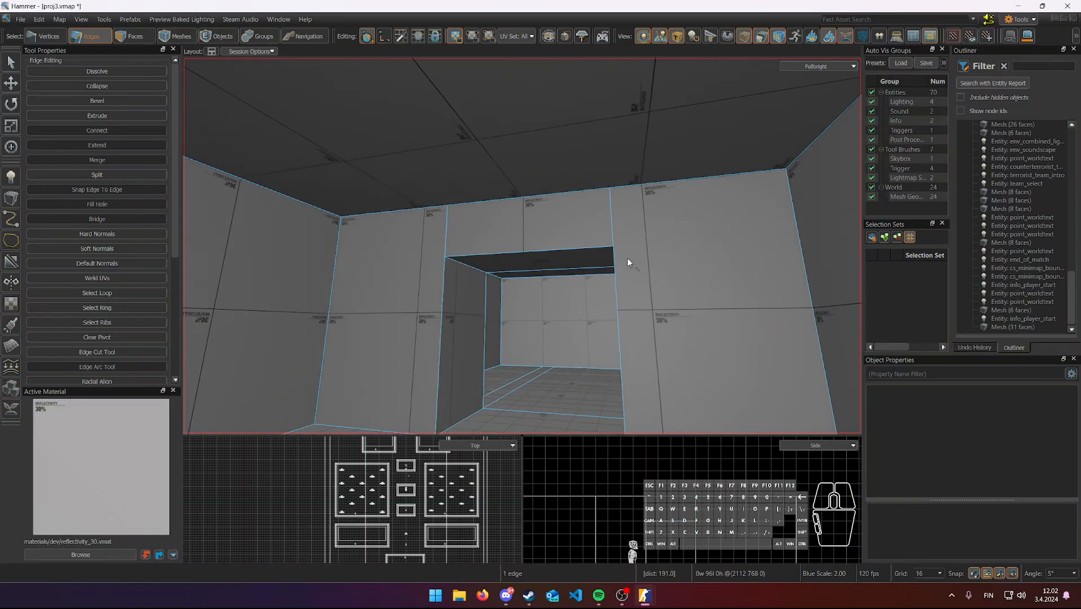
scroll(652, 224, "up", 2)
right_click_drag(555, 212, 523, 246)
- Delete the corridor's ceiling face and the wall face above the first room's doorway, keeping the new room's wall above its doorway
key("3")
left_click(538, 150)
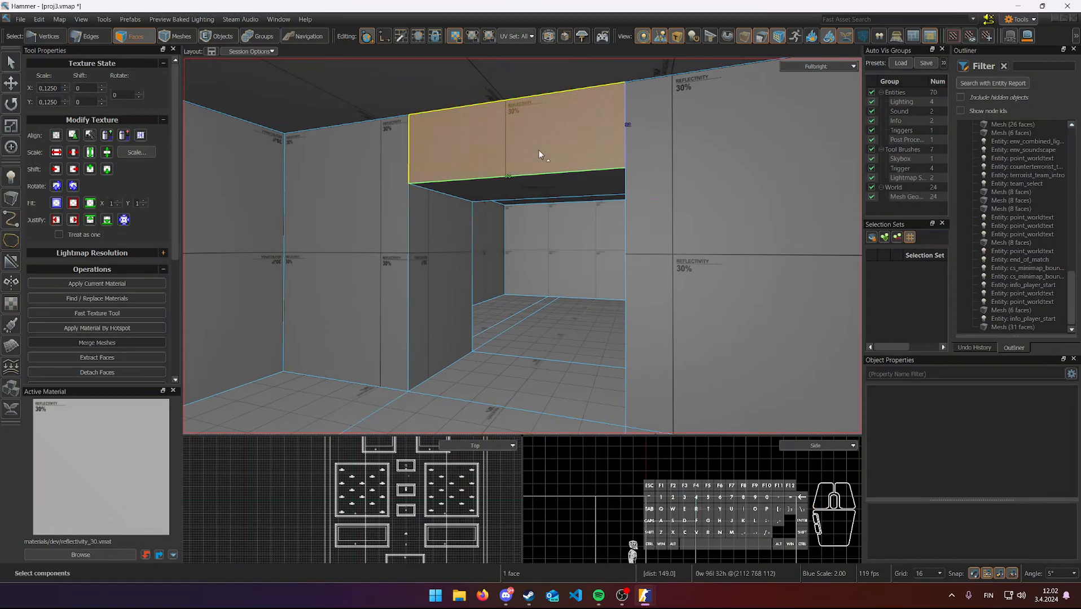
left_click(550, 191, "shift")
key("w")
right_click_drag(552, 191, 523, 245)
left_click(534, 191, "shift")
key("d")
key("w")
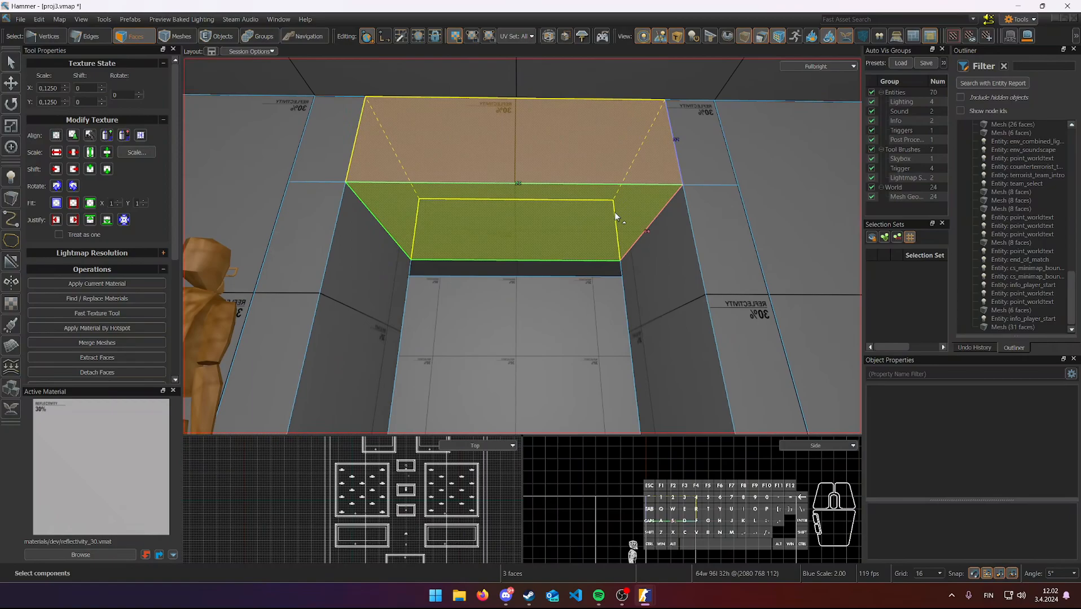
left_click(564, 210)
right_click_drag(565, 150, 522, 246)
key("w")
key("s")
key("a")
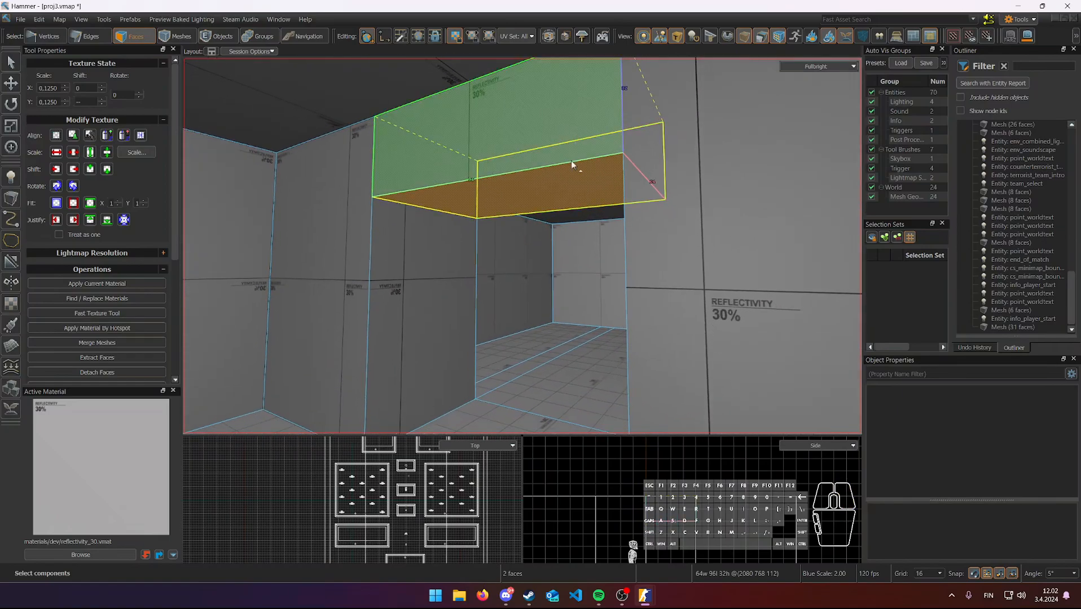
key("Delete")
- Start an edge arc on the open top edge of the new room's doorway
mouse_move(560, 146)
right_mouse_down()
mouse_move(522, 246)
mouse_move(552, 141)
right_mouse_up()
key("2")
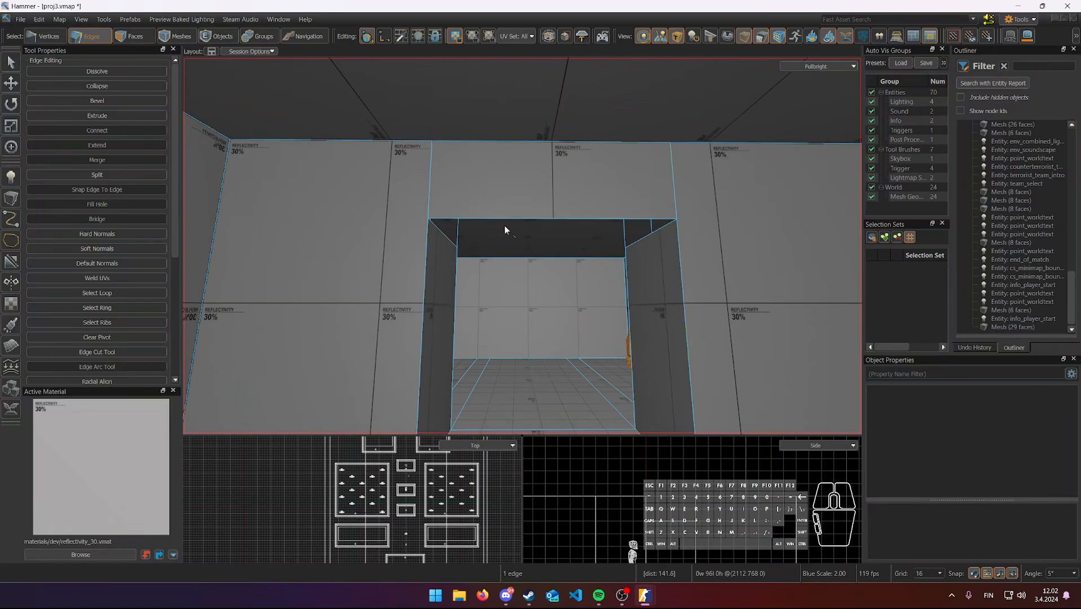
left_click(496, 219)
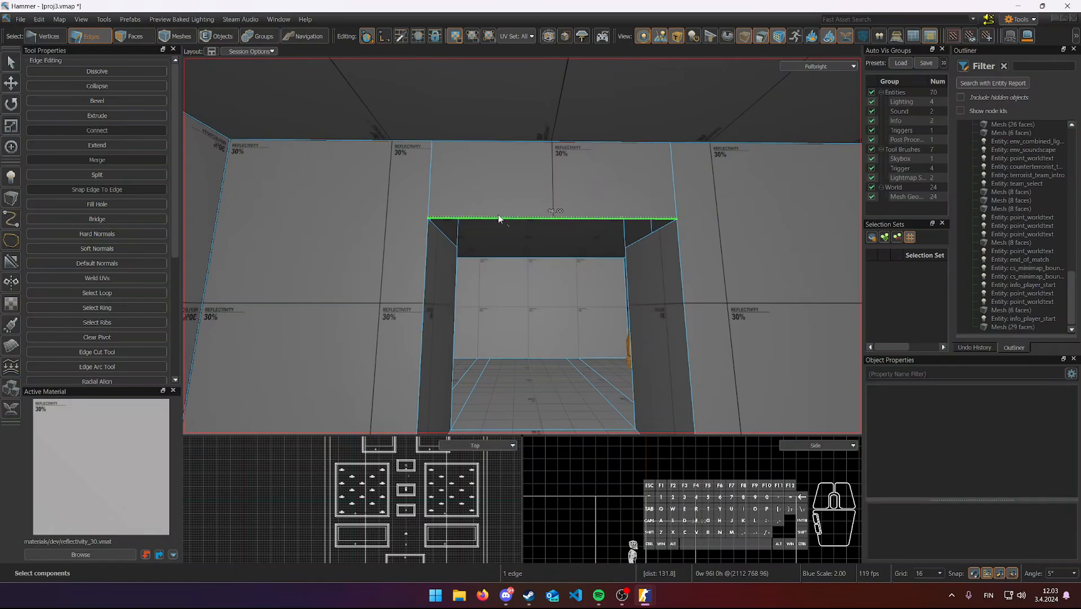
key("y")
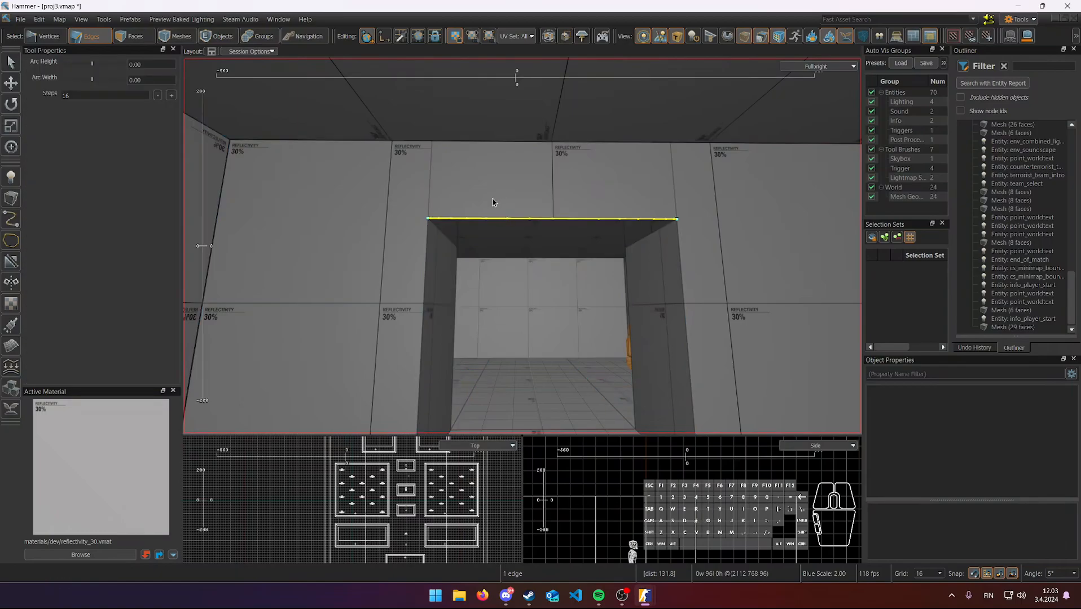
mouse_move(557, 225)
right_mouse_down()
mouse_move(522, 246)
mouse_move(555, 208)
right_mouse_up()
key("w")
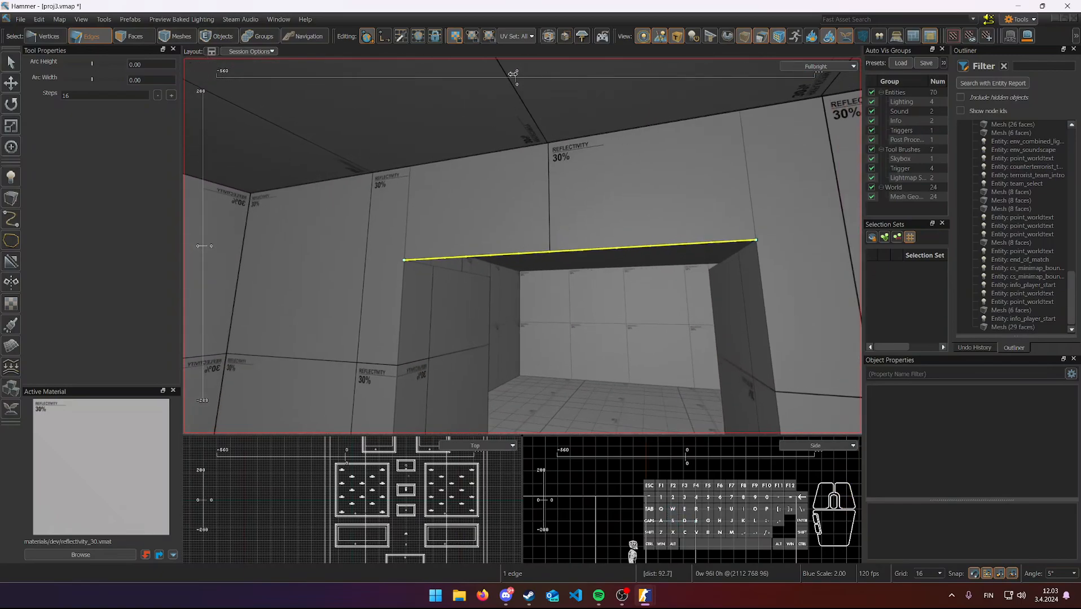
- Set the arc width to -16 and the arc height to -16
left_click_drag(516, 76, 514, 76)
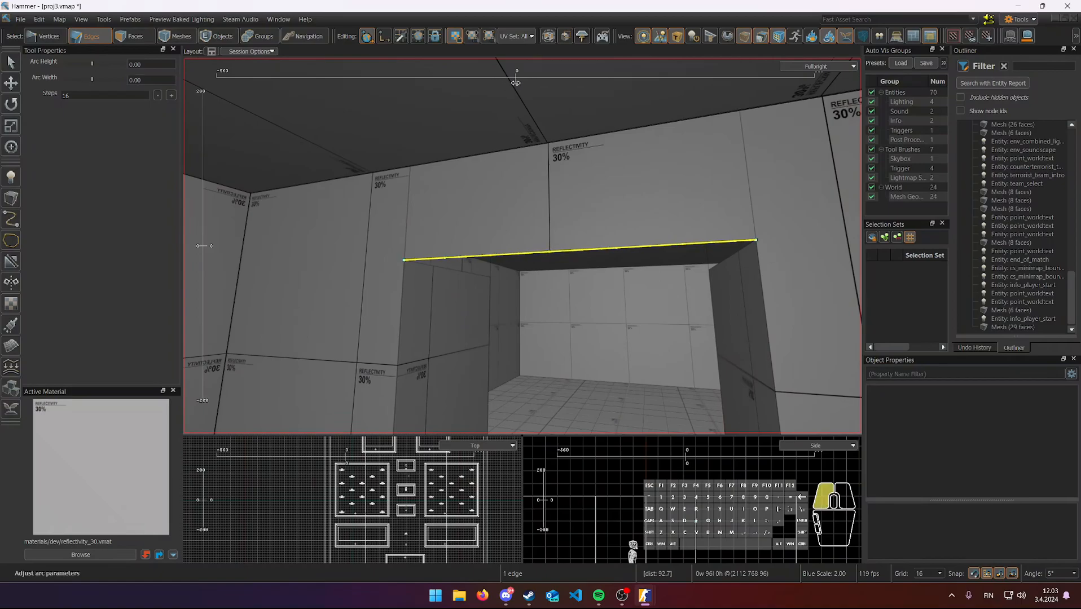
mouse_move(513, 84)
left_mouse_down()
mouse_move(531, 84)
mouse_move(519, 85)
left_mouse_up()
left_click_drag(514, 86, 503, 86)
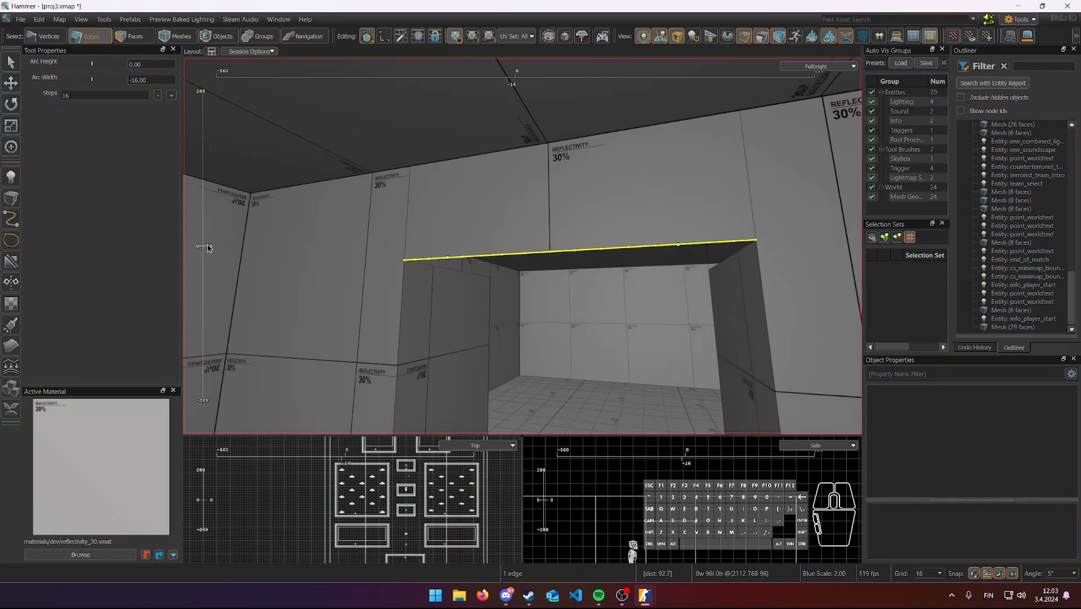
mouse_move(205, 246)
left_mouse_down()
mouse_move(204, 235)
mouse_move(202, 270)
mouse_move(200, 260)
left_mouse_up()
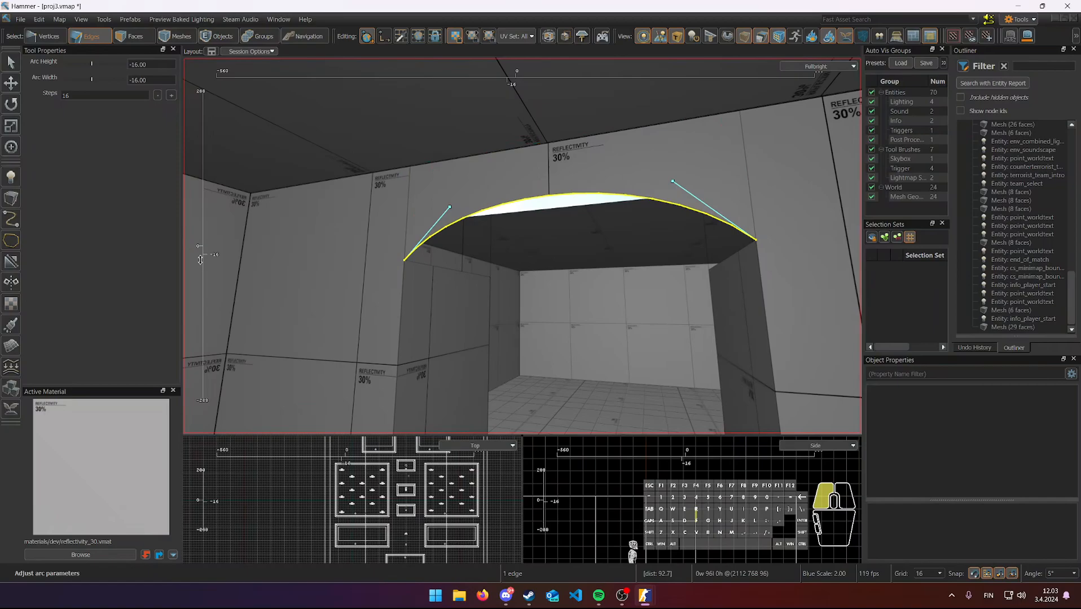
left_click_drag(200, 260, 201, 259)
- Set the arc width back to 0 and apply the 16-step arc with a height of -16
left_click_drag(510, 81, 524, 81)
right_click_drag(595, 140, 522, 246)
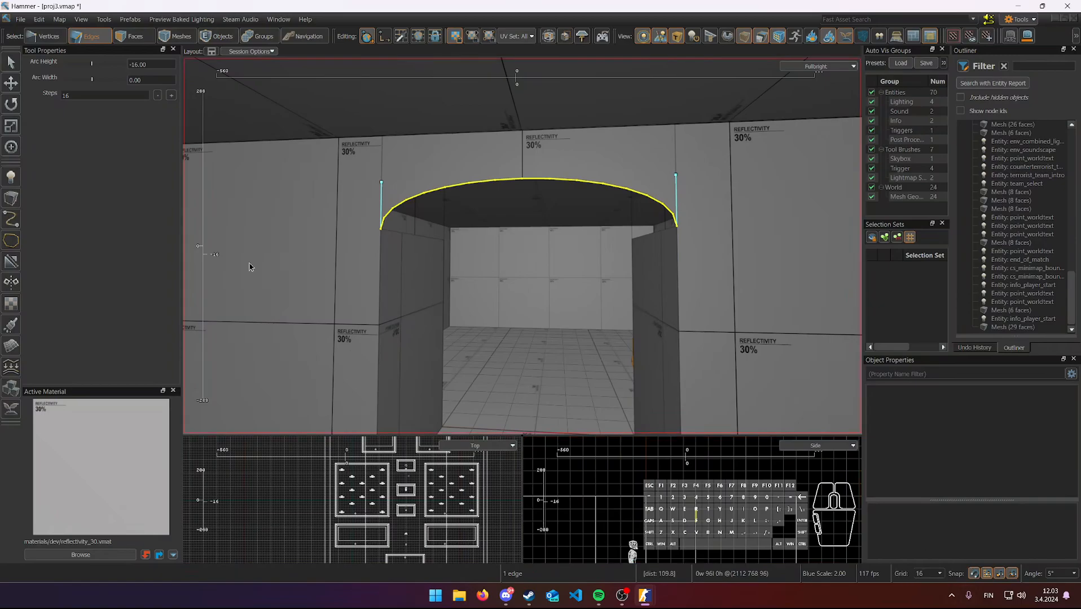
mouse_move(205, 257)
left_mouse_down()
mouse_move(203, 336)
mouse_move(206, 263)
left_mouse_up()
key("Return")
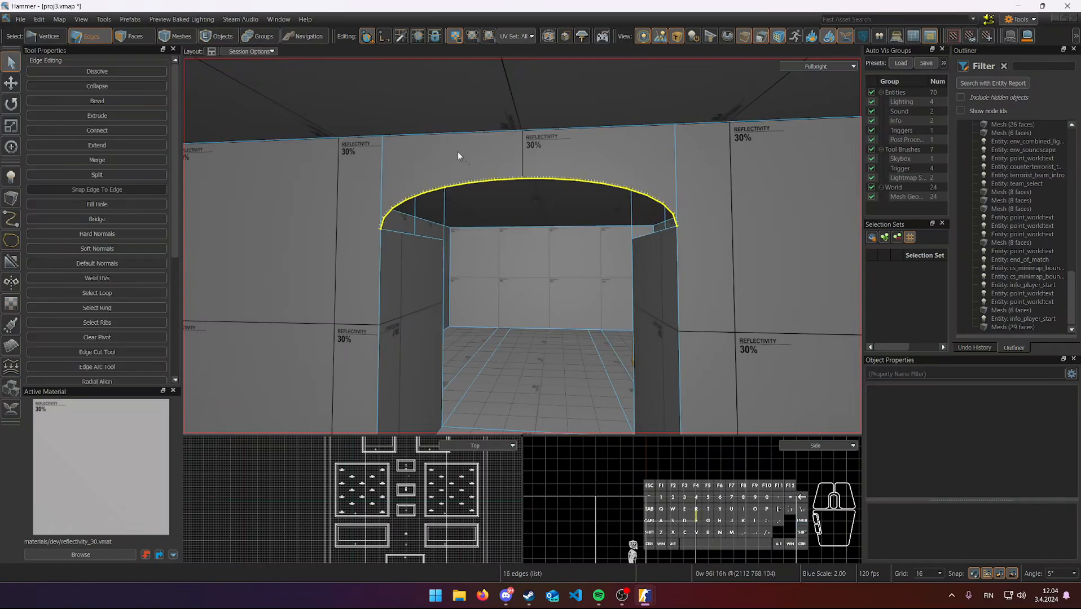
- Examine the arched top edge of the doorway and the surrounding wall from several angles
right_click_drag(472, 151, 523, 246)
key("d")
key("a")
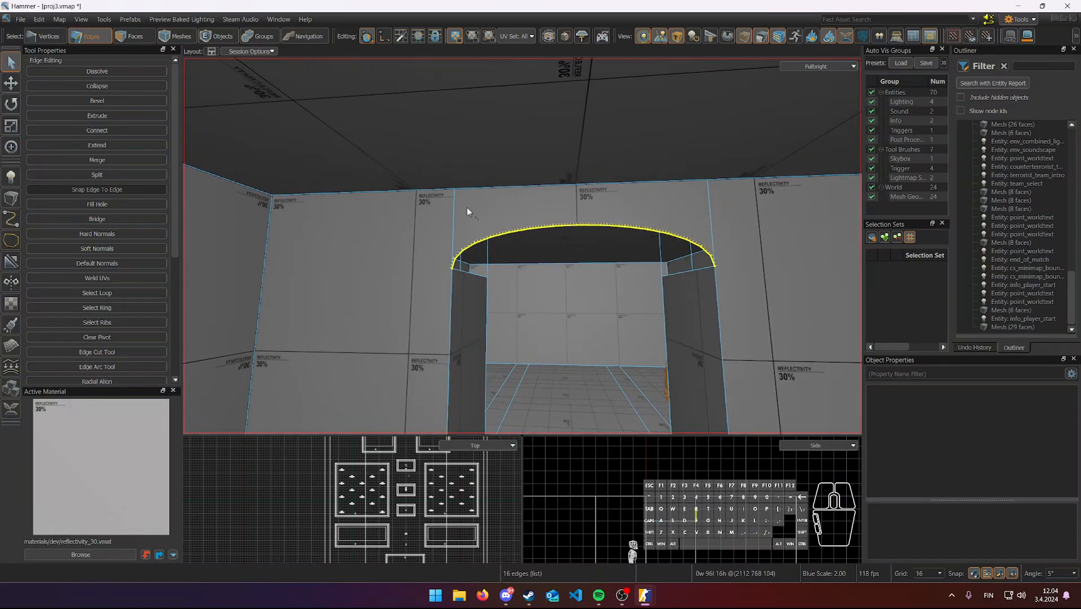
key("d")
key("a")
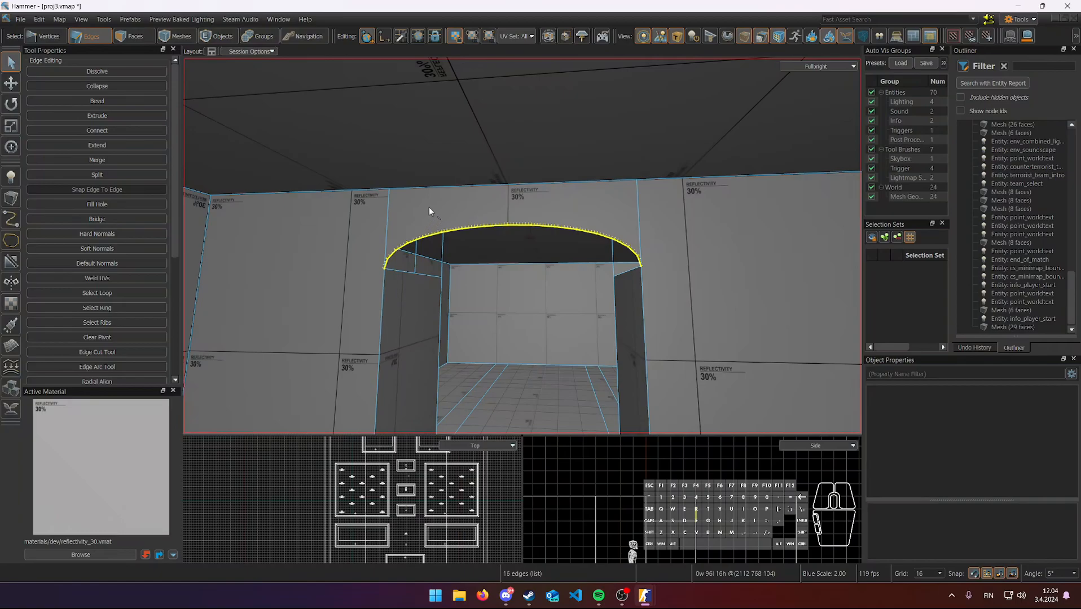
scroll(427, 207, "up", 3)
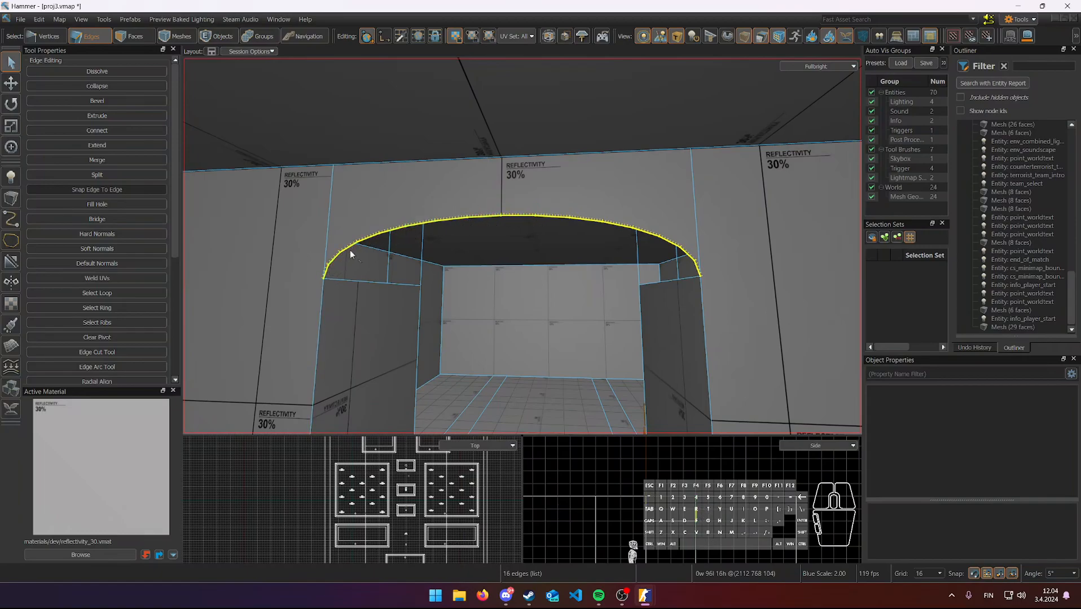
right_click_drag(417, 225, 522, 246)
key("w")
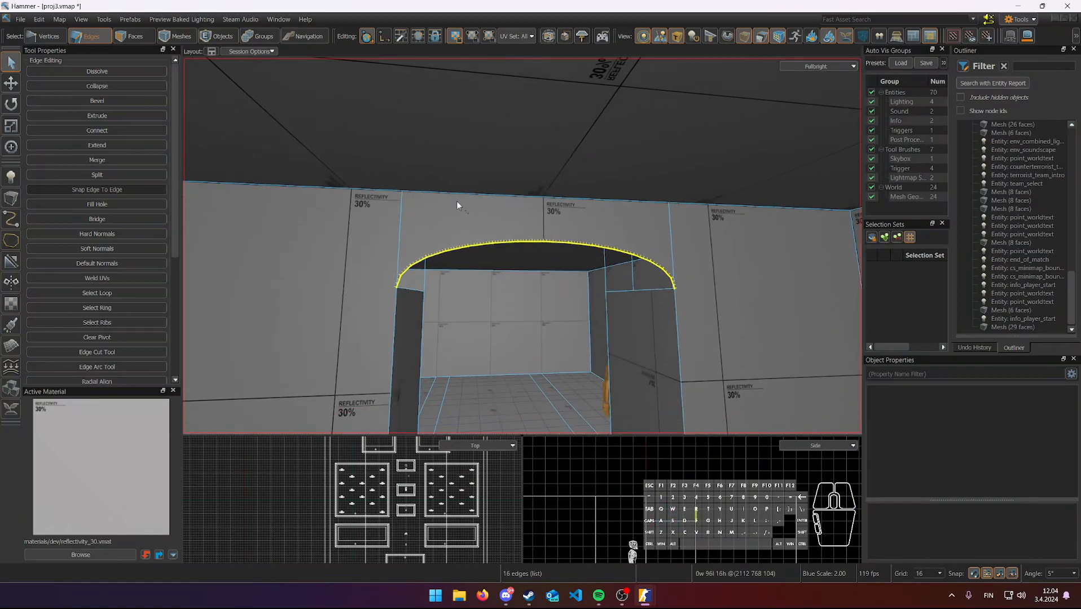
- Start cutting the wall above the doorway, adding edges from its upper left corner to the first three arch vertices
key("c")
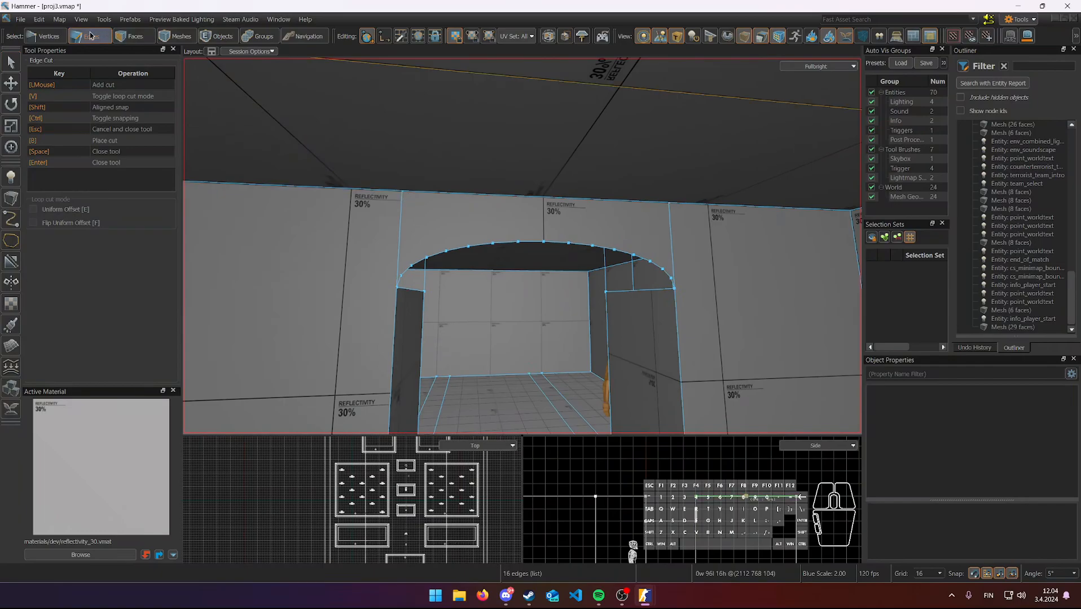
left_click(402, 192)
left_click(400, 275)
key("space")
left_click(411, 266)
left_click(402, 192)
left_click(425, 258)
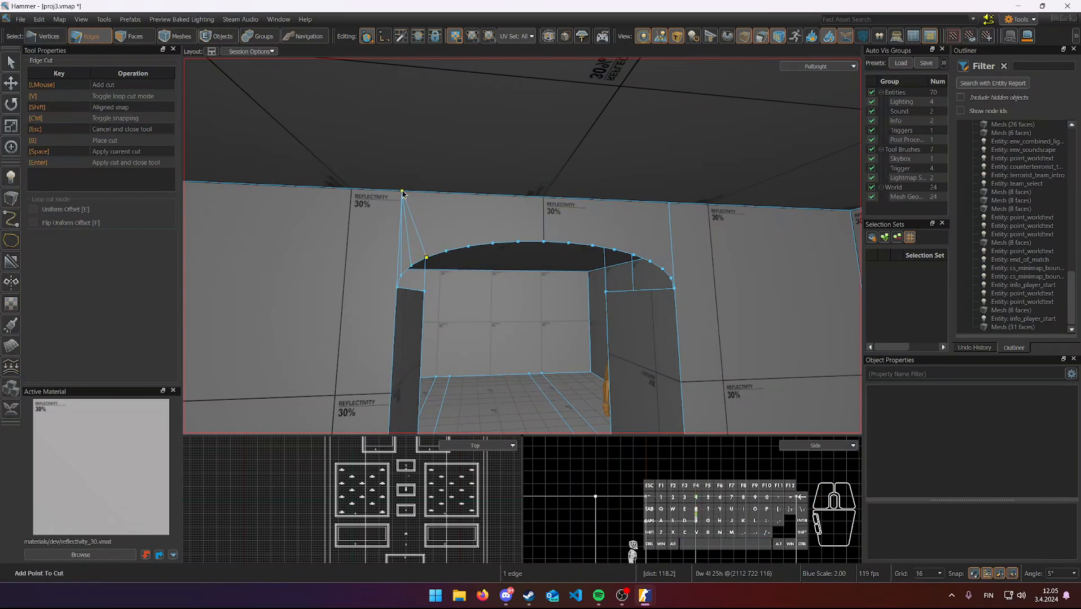
key("space")
- Cut edges from the same upper left wall corner to the next three arch vertices
left_click(446, 250)
left_click(405, 196)
key("space")
left_click(468, 246)
key("space")
left_click(493, 244)
left_click(403, 194)
key("space")
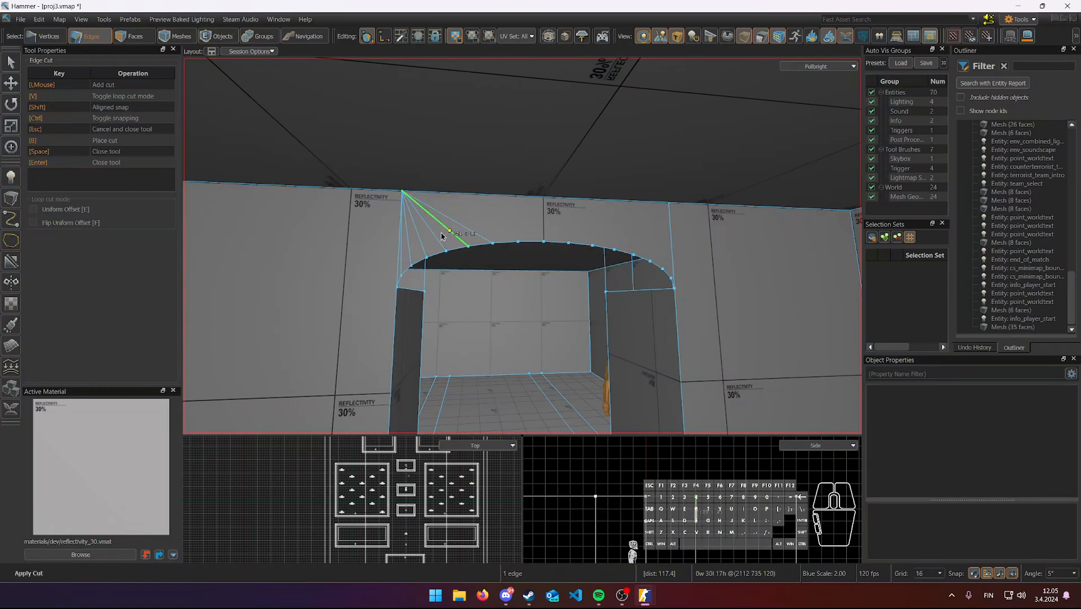
- Cut the last two edges from the upper left wall corner, reaching the arch's middle vertex
left_click(518, 242)
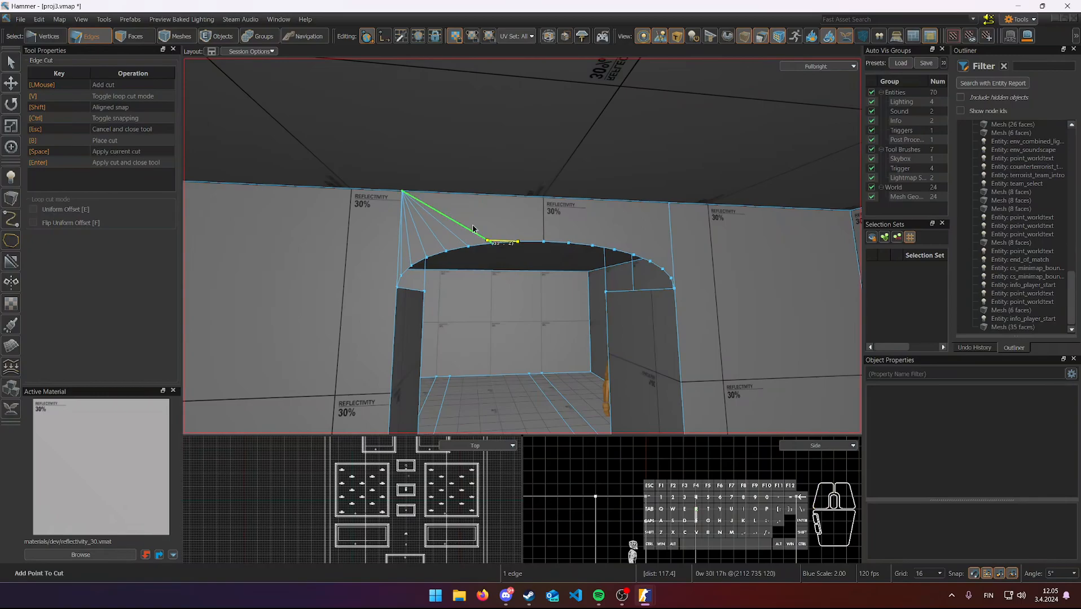
left_click(404, 193)
key("space")
left_click(404, 192)
key("space")
- Cut an edge from the upper right wall corner to the arch's middle vertex and close the cut tool
key("d")
key("w")
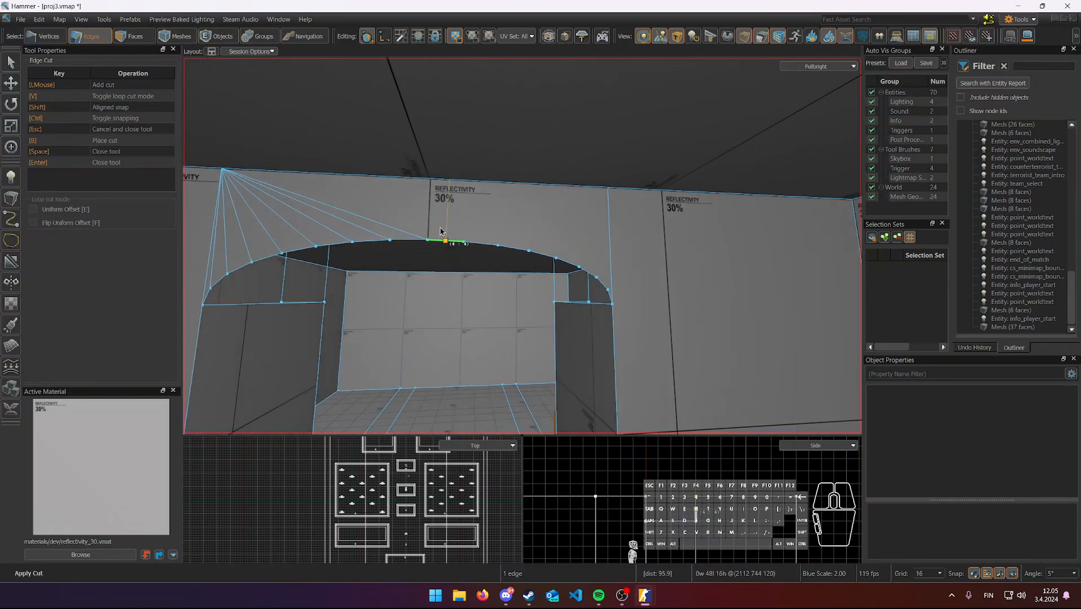
left_click(608, 188)
left_click(427, 240)
key("space")
key("space")
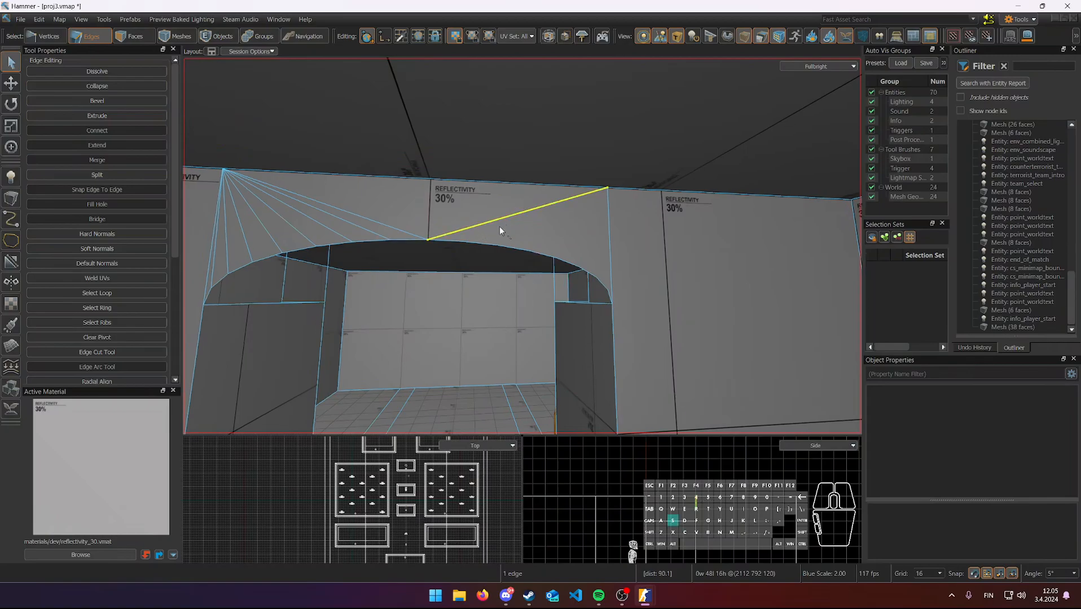
- Cut edges from the upper right wall corner to the first two vertices right of the arch's middle
scroll(499, 226, "down", 2)
left_click(498, 244)
key("c")
left_click(480, 243)
left_click(585, 204)
key("space")
left_click(524, 245)
left_click(585, 203)
key("space")
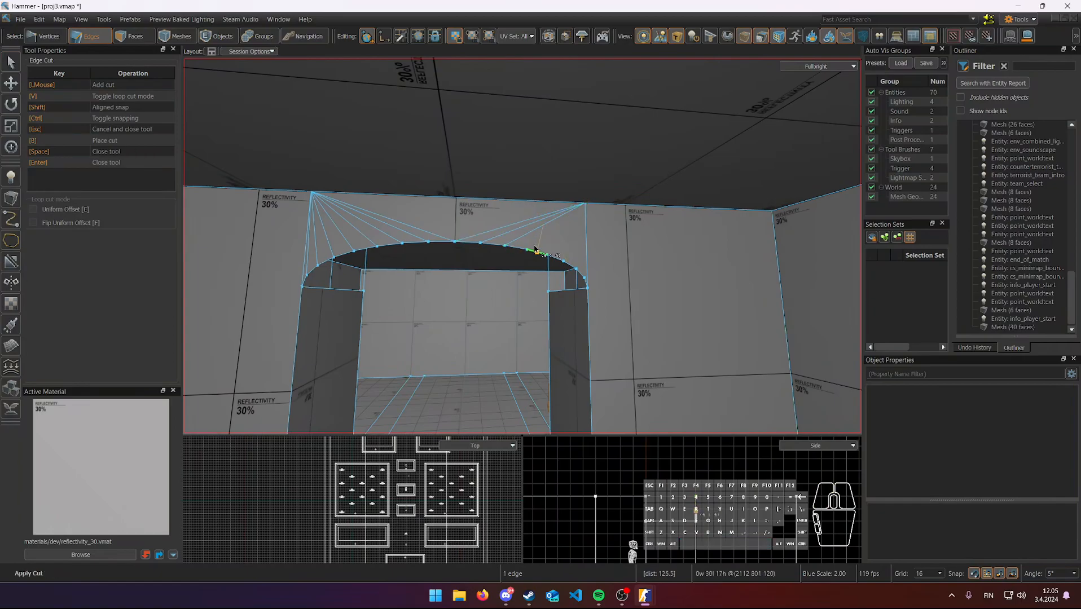
- Cut edges from the upper right wall corner to the next three vertices down the right half of the arch
left_click(527, 249)
left_click(582, 208)
key("space")
left_click(547, 255)
left_click(584, 203)
key("space")
left_click(563, 261)
left_click(585, 203)
key("space")
- Cut the final two edges from the upper right wall corner to the lowest arch vertices and close the cut tool
left_click(576, 269)
left_click(585, 204)
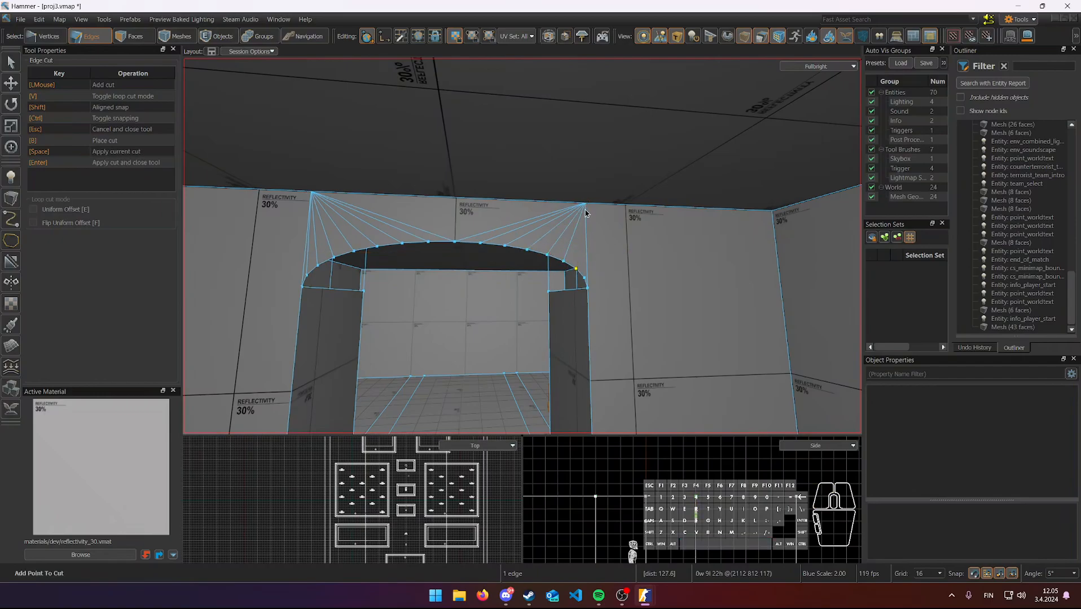
key("space")
left_click(584, 278)
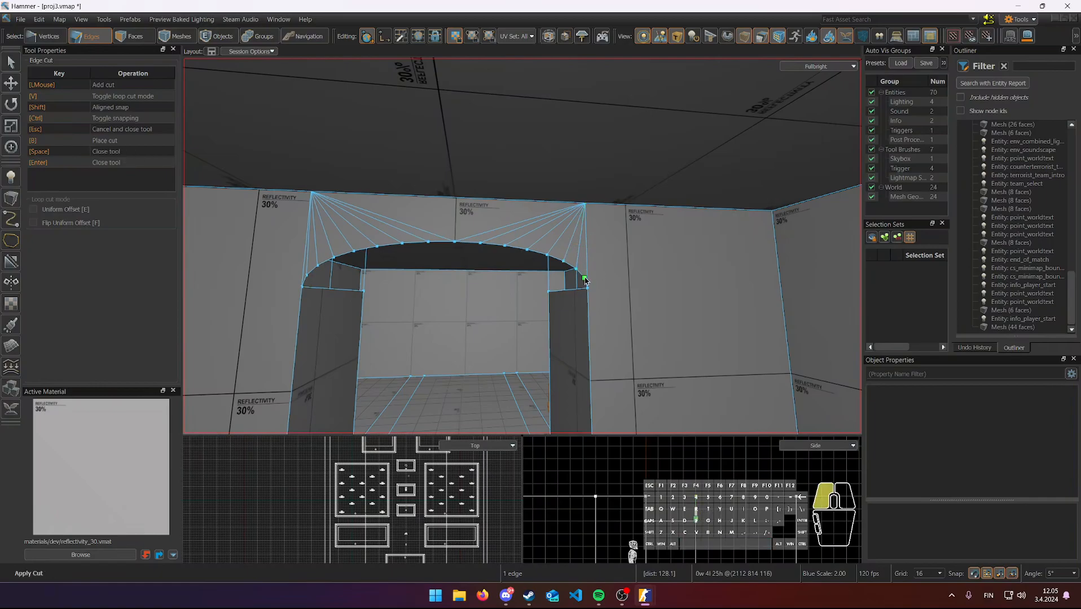
left_click(586, 210)
key("Return")
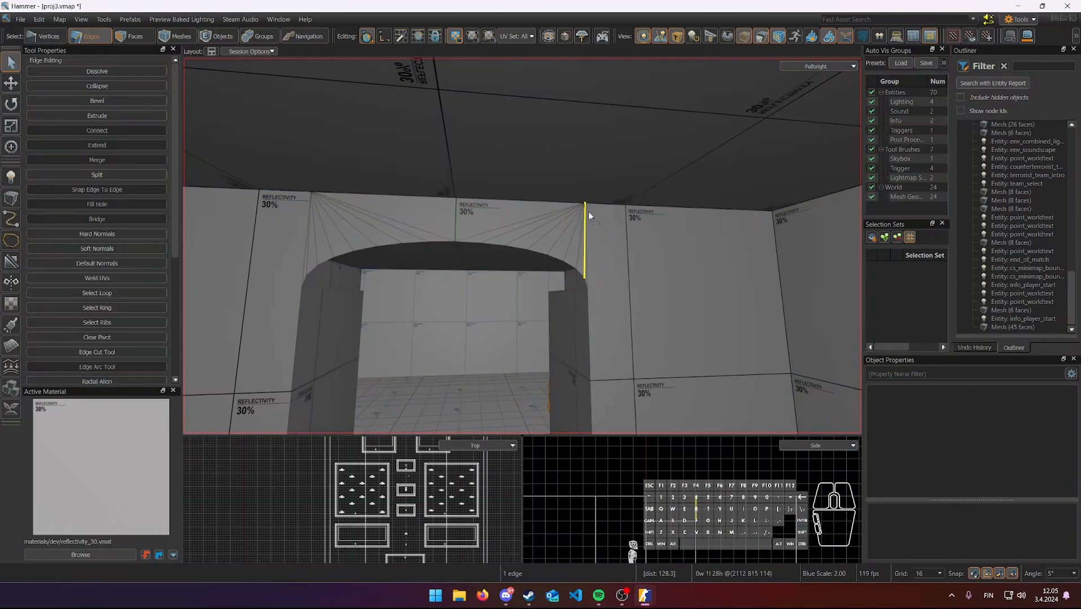
- Select the loop of open edges running along the arch and around the gap in the doorway passage
key("3")
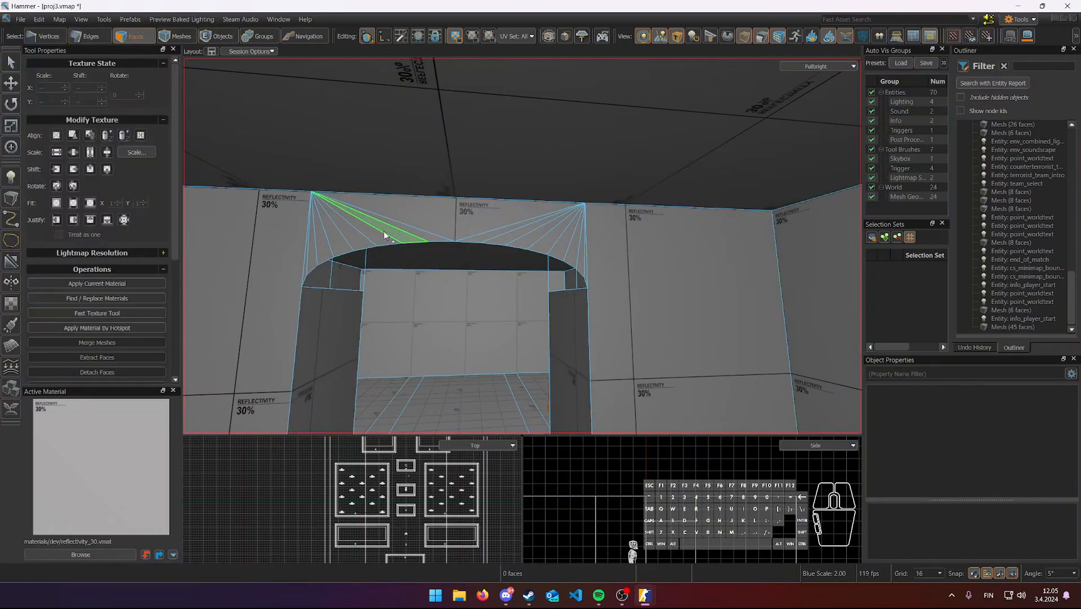
right_click_drag(456, 218, 522, 246)
key("w")
key("s")
key("2")
double_click(411, 218)
key("w")
key("s")
key("d")
key("w")
key("a")
key("w")
key("s")
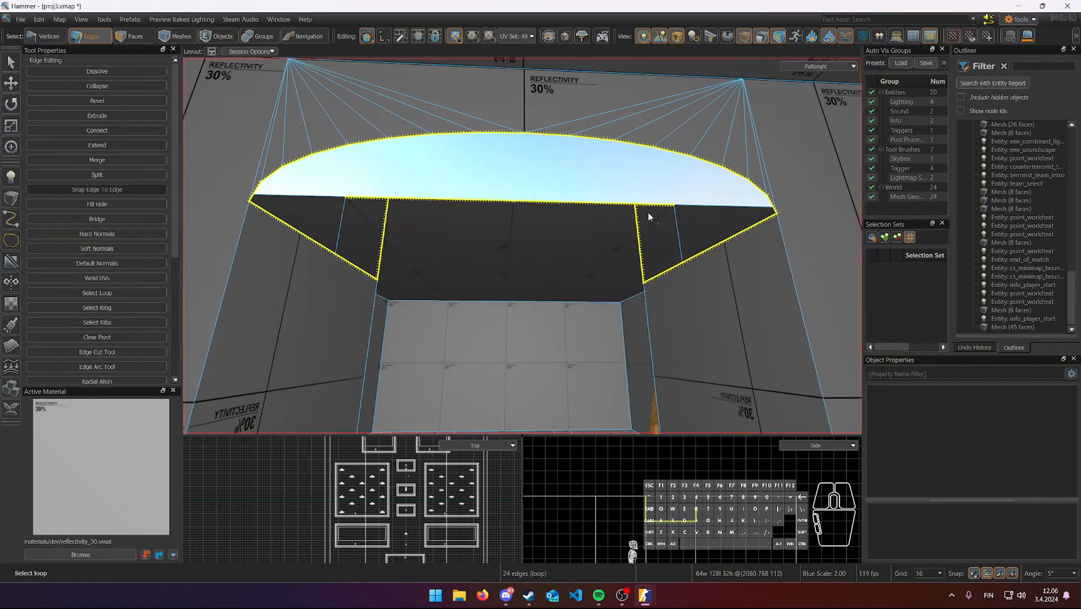
- Lasso the side and top edges out of the loop selection, keeping only the 16 arch edges selected
mouse_move(700, 198)
left_mouse_down("ctrl")
mouse_move(511, 174)
mouse_move(375, 176)
mouse_move(265, 195)
mouse_move(225, 234)
mouse_move(546, 340)
mouse_move(818, 307)
left_mouse_up("ctrl")
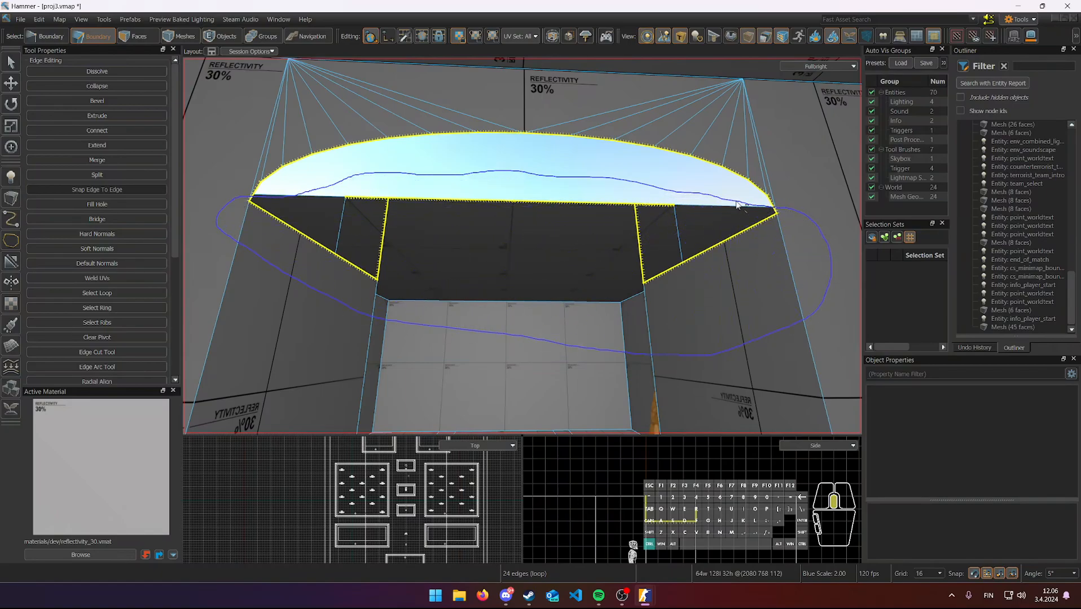
left_click_drag(704, 198, 603, 223, "ctrl")
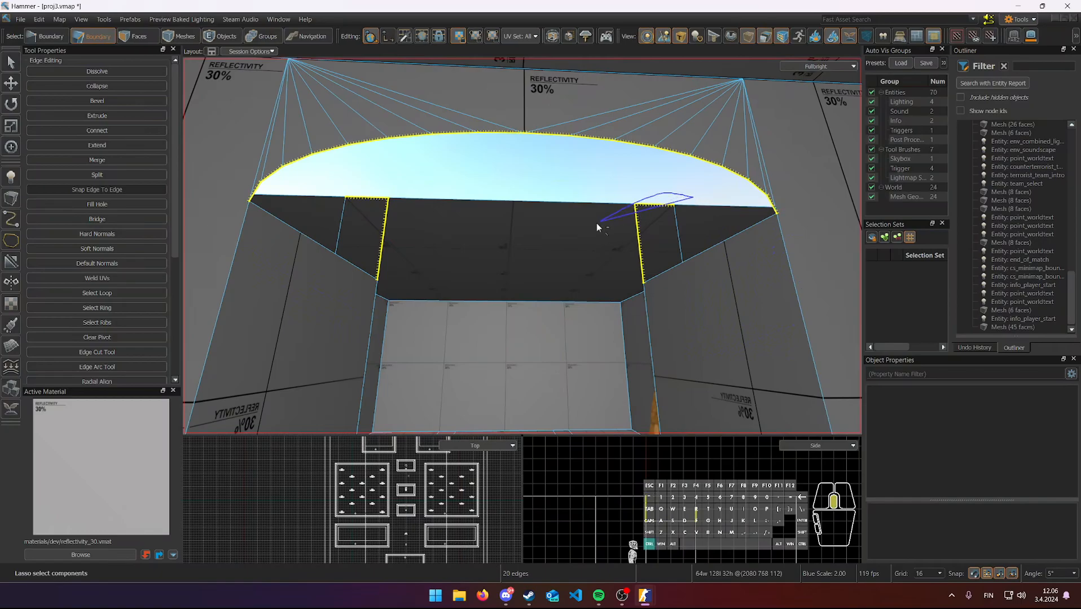
middle_click_drag(715, 251, 716, 250, "ctrl")
mouse_move(693, 180)
middle_mouse_down("ctrl")
mouse_move(686, 301)
mouse_move(688, 286)
middle_mouse_up("ctrl")
right_click_drag(689, 284, 523, 246)
key("w")
key("a")
key("w")
key("s")
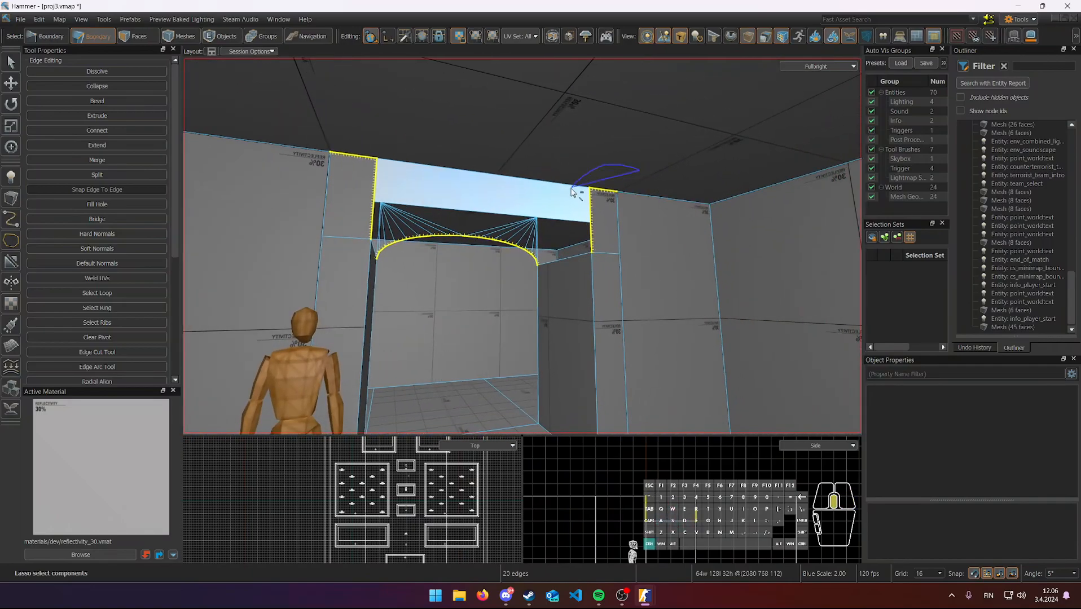
left_click_drag(648, 222, 649, 223, "ctrl")
right_click_drag(434, 213, 446, 175)
left_click_drag(498, 270, 482, 150, "ctrl")
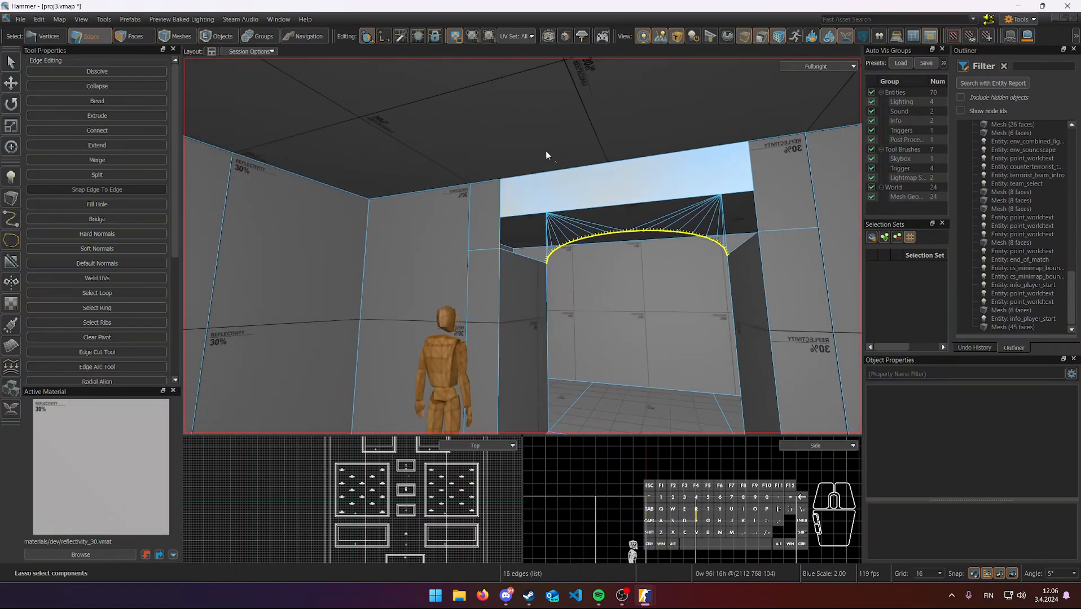
- Extrude the arch edges through the doorway's depth to the opposite side of the wall
key("shift+a")
key("w")
key("d")
right_click_drag(518, 221, 588, 238)
key("d")
key("d")
key("t")
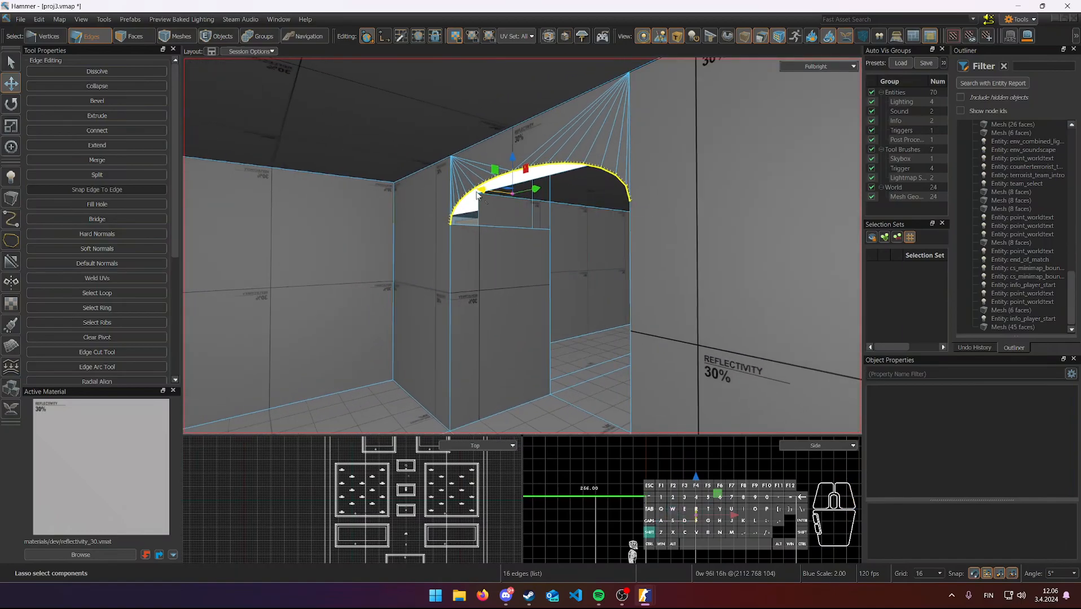
key("shift")
left_click_drag(512, 196, 614, 207, "shift")
key("a")
- Select the eight edges on one half of the extruded arch's end and extrude them upward 24 units
right_click_drag(613, 207, 523, 246)
key("w")
left_click(515, 231)
double_click(636, 265, "shift")
scroll(553, 232, "down", 3)
key("w")
right_click_drag(548, 234, 523, 245)
right_click_drag(472, 273, 523, 246)
key("w")
key("s")
left_click_drag(498, 208, 500, 238, "shift")
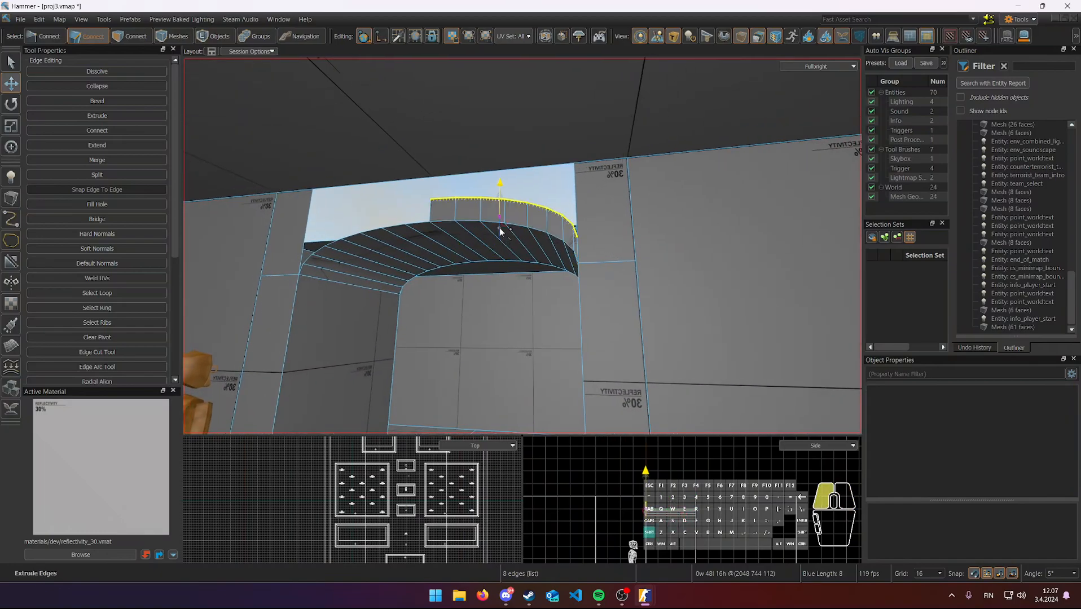
left_click_drag(502, 201, 503, 191, "shift")
- Collapse the eight raised edges into a single vertex
right_click_drag(542, 205, 522, 246)
key("w")
key("s")
key("w")
key("s")
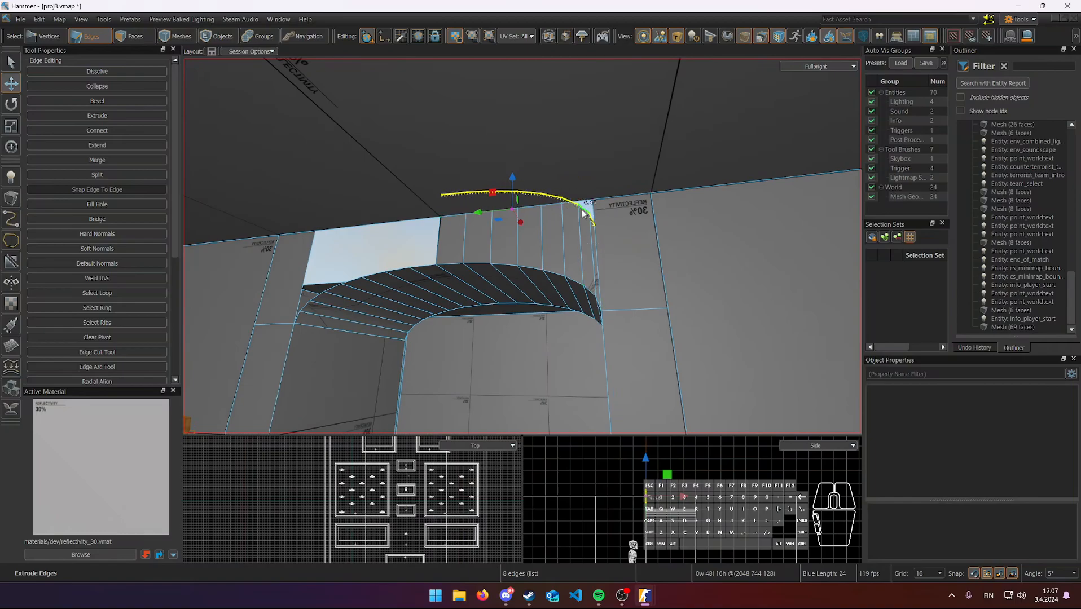
key("o")
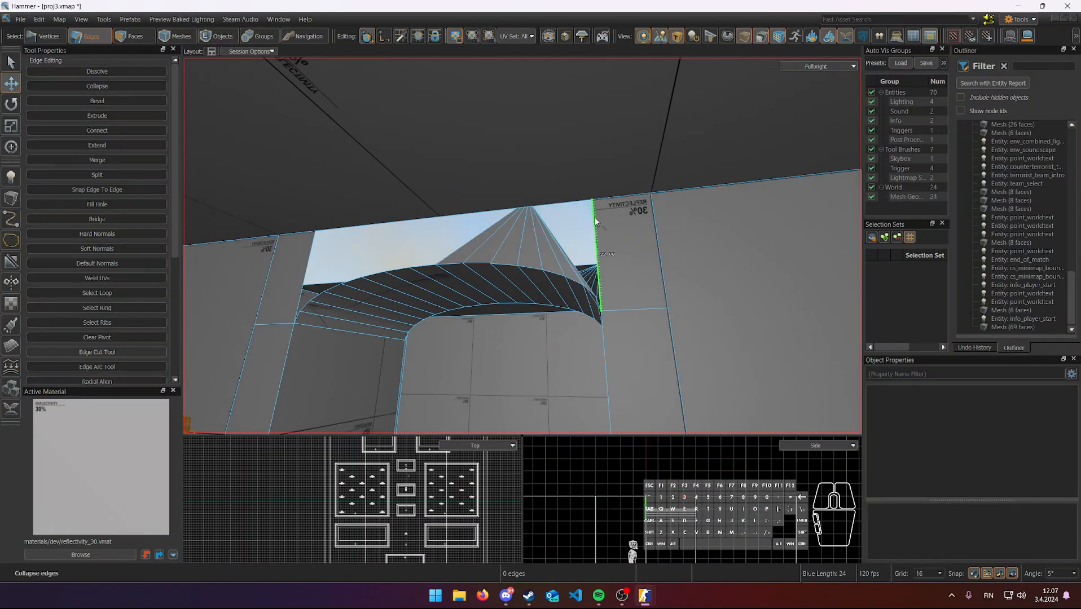
- Move the collapsed vertex to the nearest upper corner of the wall opening to form a triangular fan
mouse_move(525, 234)
right_mouse_down()
mouse_move(521, 246)
mouse_move(531, 221)
right_mouse_up()
key("d")
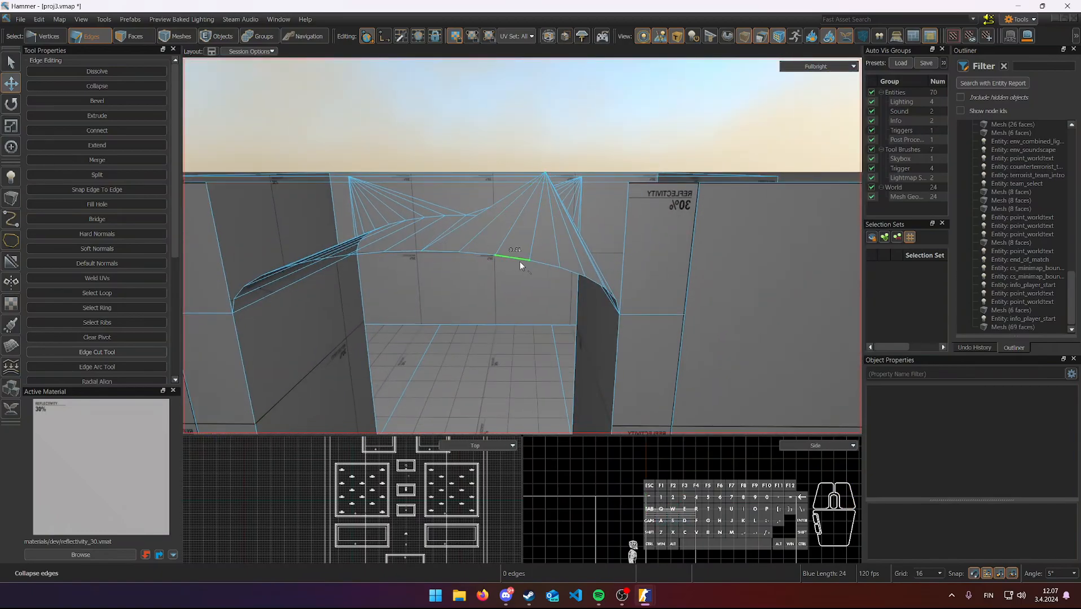
key("w")
right_click_drag(513, 261, 446, 224)
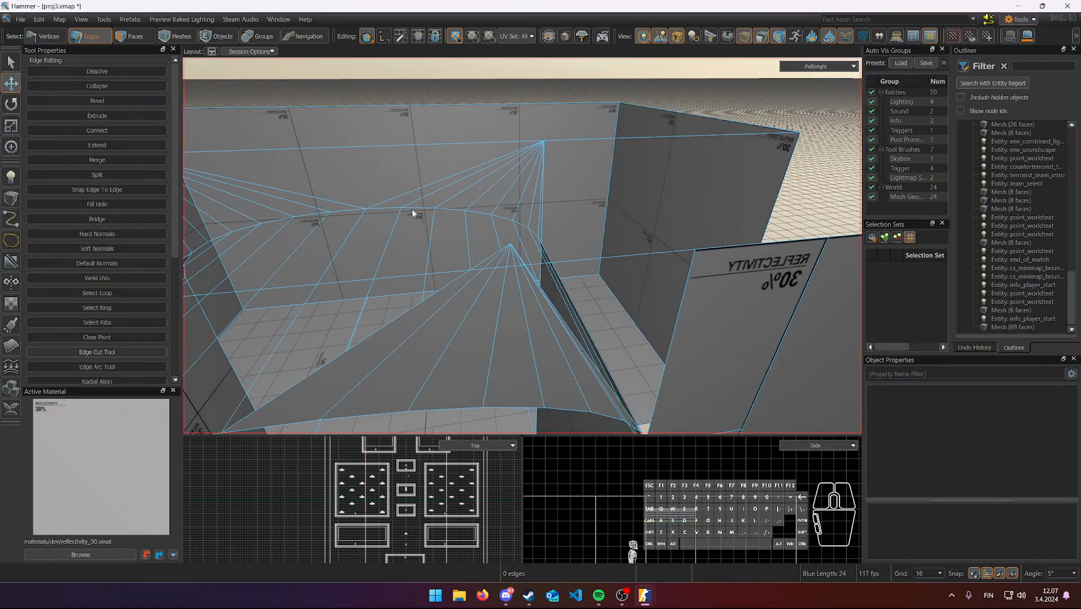
left_click(48, 37)
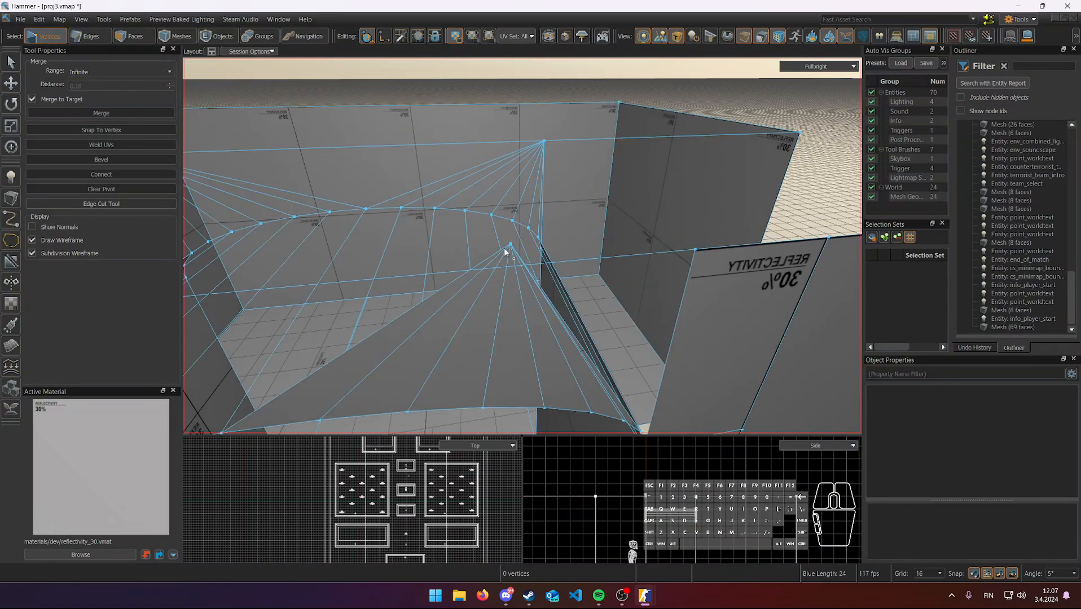
left_click(511, 247)
left_click_drag(474, 249, 554, 243)
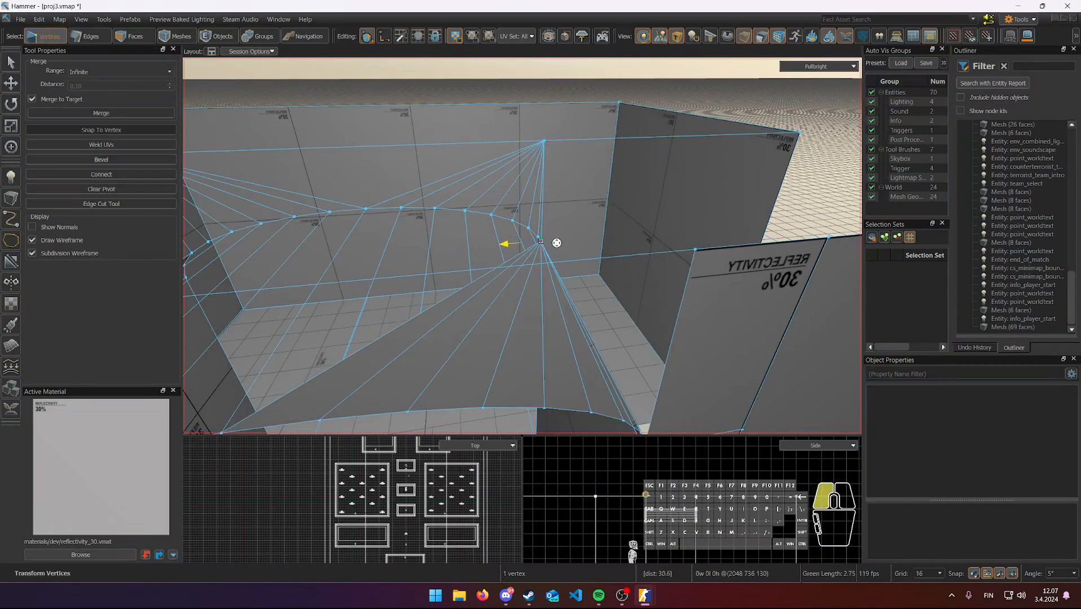
left_click_drag(618, 251, 652, 253)
right_click_drag(706, 203, 694, 253)
right_click_drag(522, 246, 523, 245)
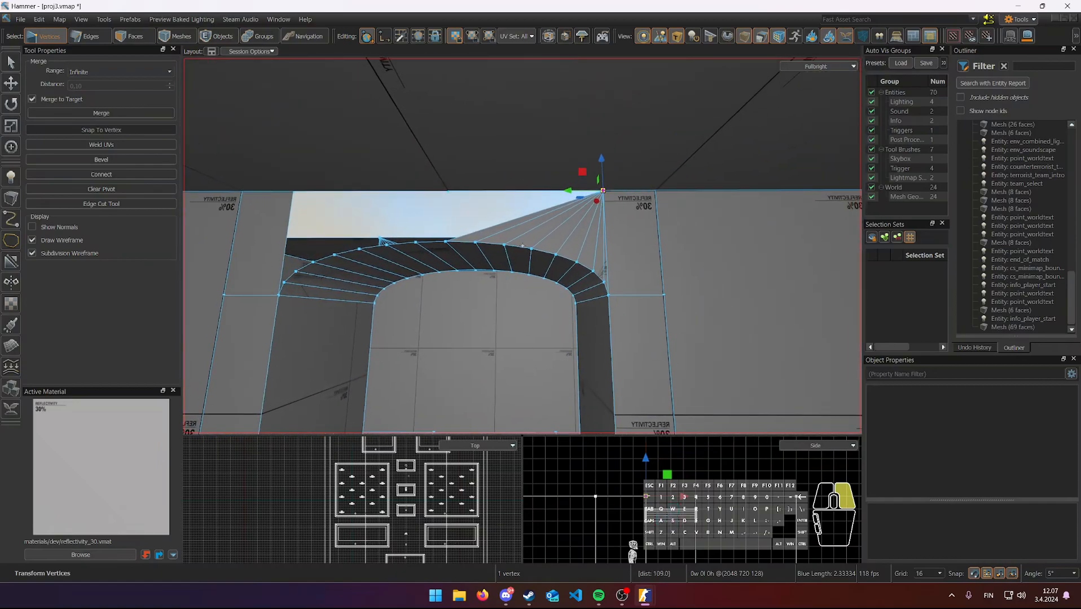
right_click_drag(752, 297, 752, 297)
key("2")
left_click(431, 245)
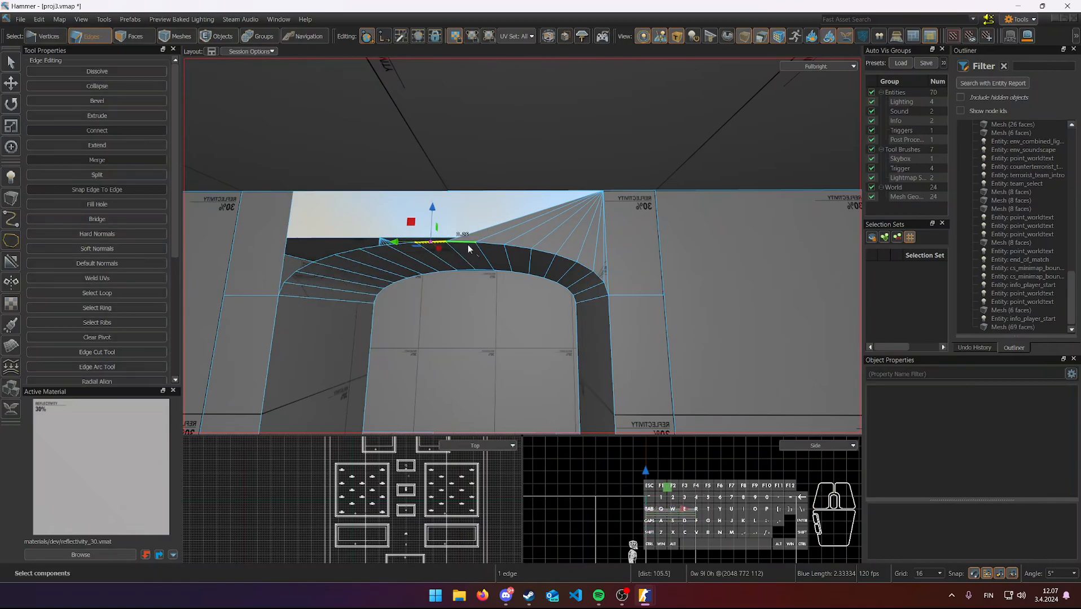
left_click(284, 286)
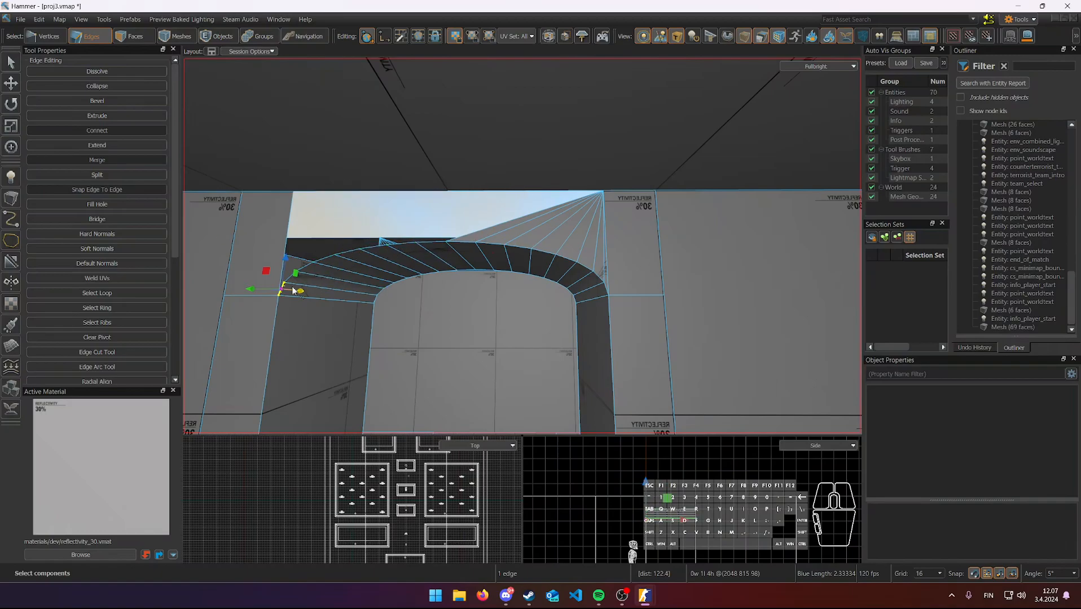
key("shift")
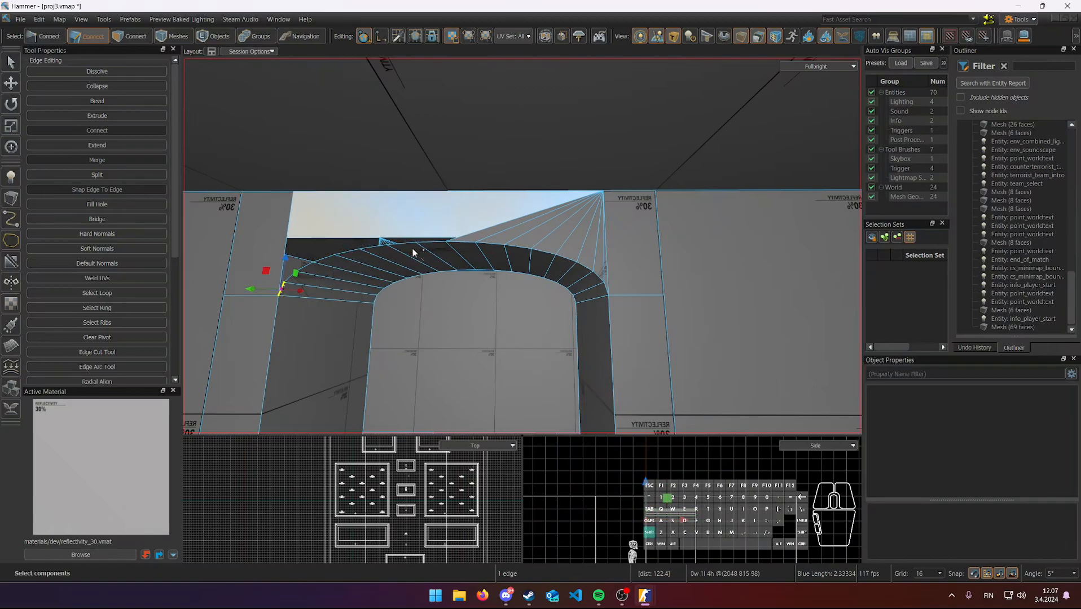
left_click(426, 244, "shift")
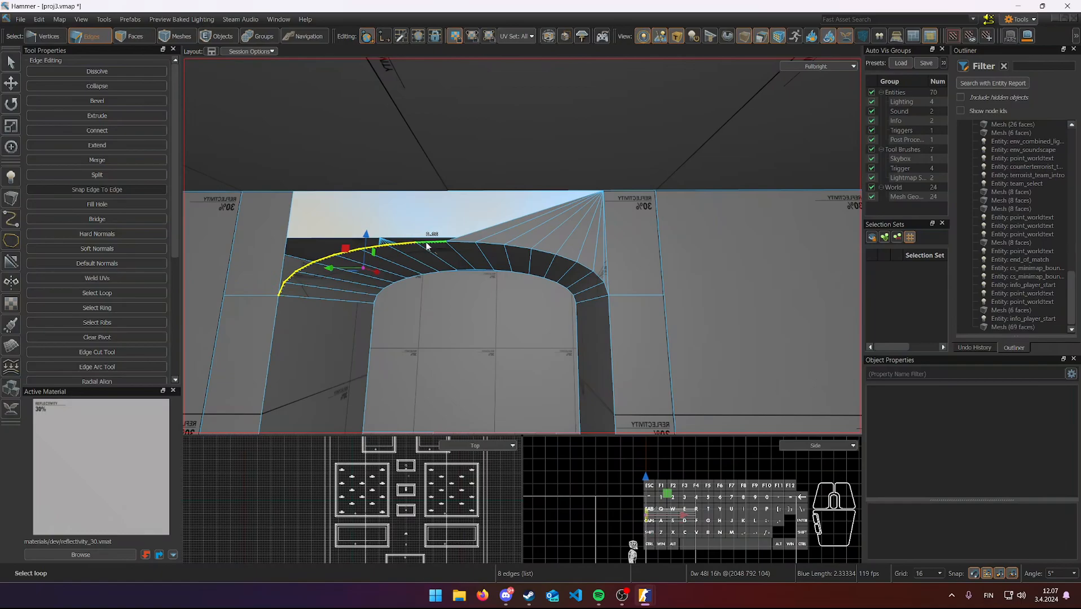
key("a")
scroll(451, 251, "up", 3)
scroll(454, 260, "down", 3)
right_click(455, 260)
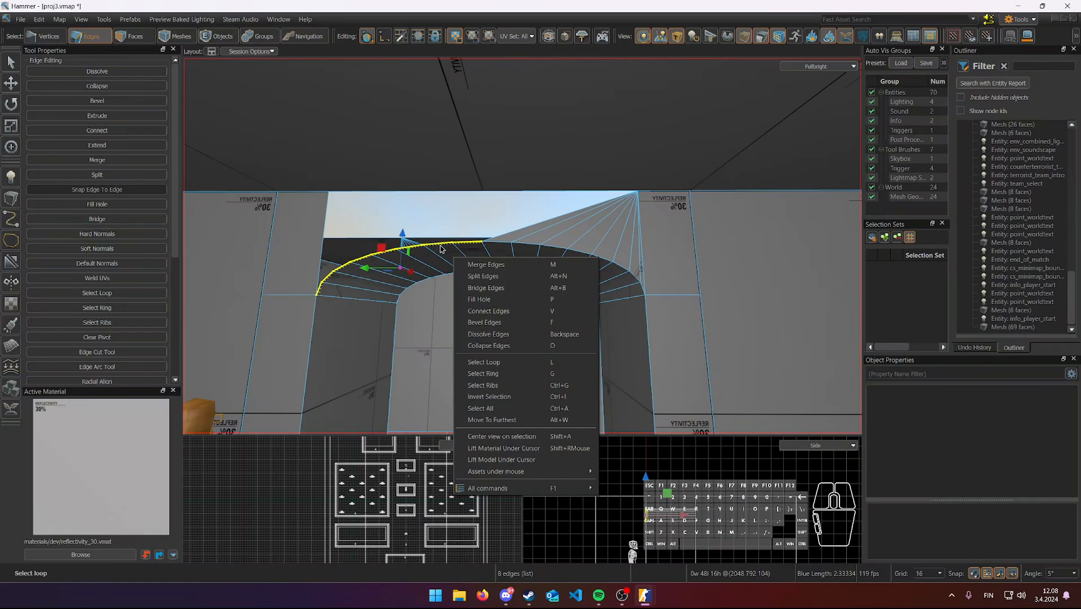
left_click(486, 165)
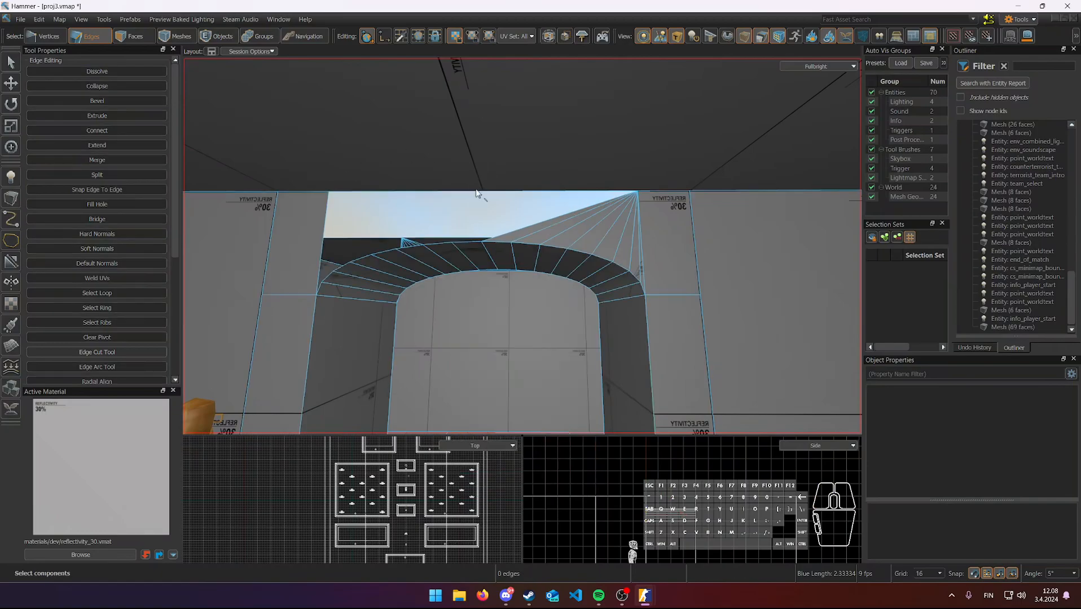
- Select the eight open edges along the unfilled half of the arch's end
left_click(467, 245)
double_click(318, 290, "shift")
left_click(445, 253)
left_click(319, 290)
left_click(359, 260, "shift")
left_click(432, 247, "shift")
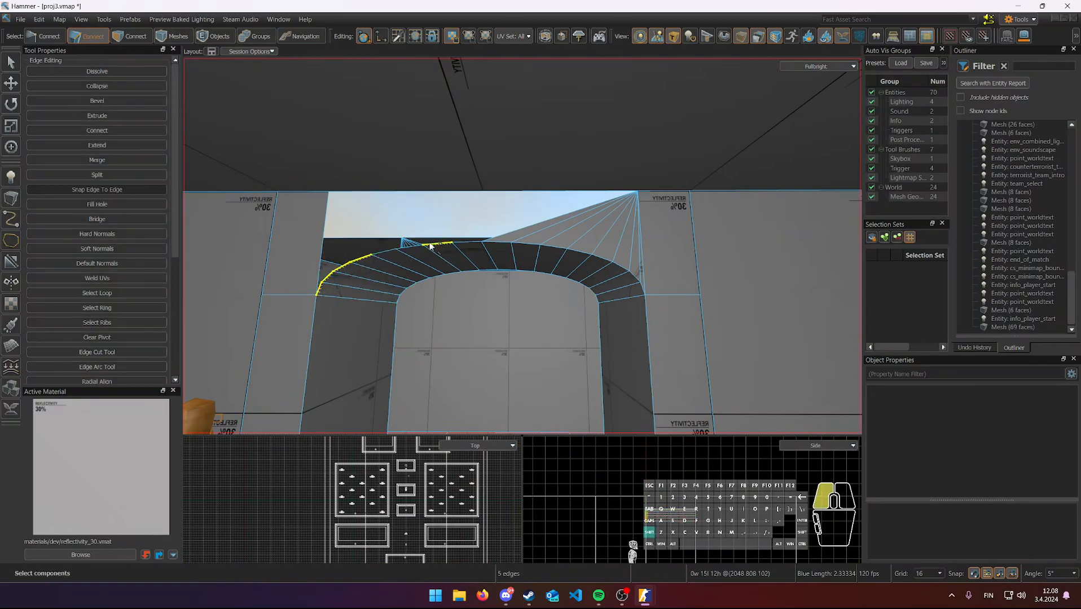
left_click(467, 244, "shift")
key("s")
mouse_move(505, 211)
right_mouse_down()
mouse_move(522, 246)
mouse_move(504, 208)
right_mouse_up()
key("w")
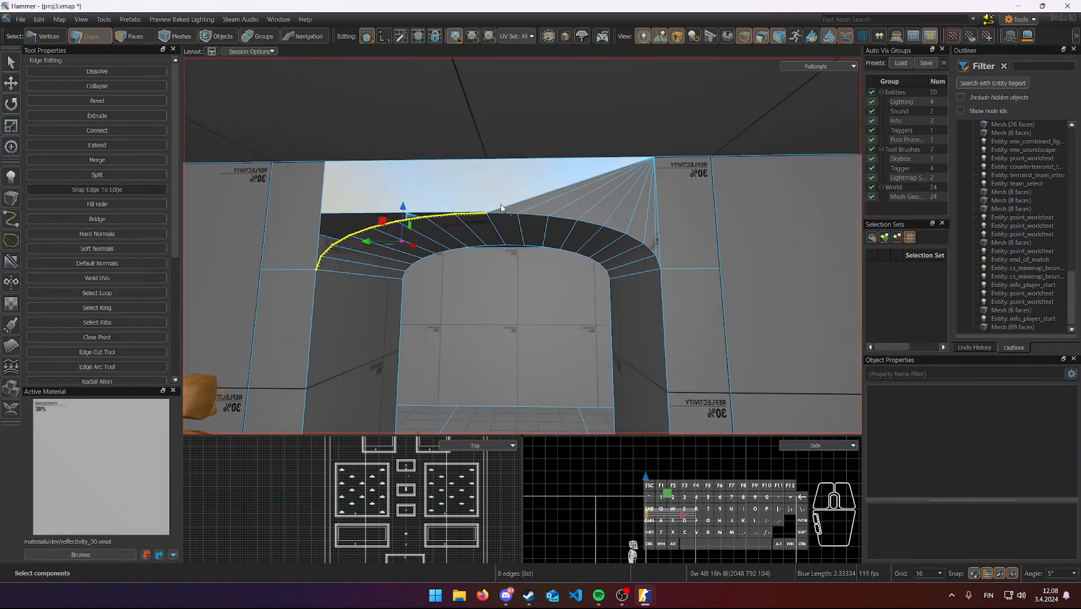
left_click(471, 218)
scroll(469, 226, "down", 2)
scroll(474, 231, "up", 1)
scroll(499, 230, "up", 1)
scroll(499, 230, "down", 1)
scroll(512, 233, "up", 2)
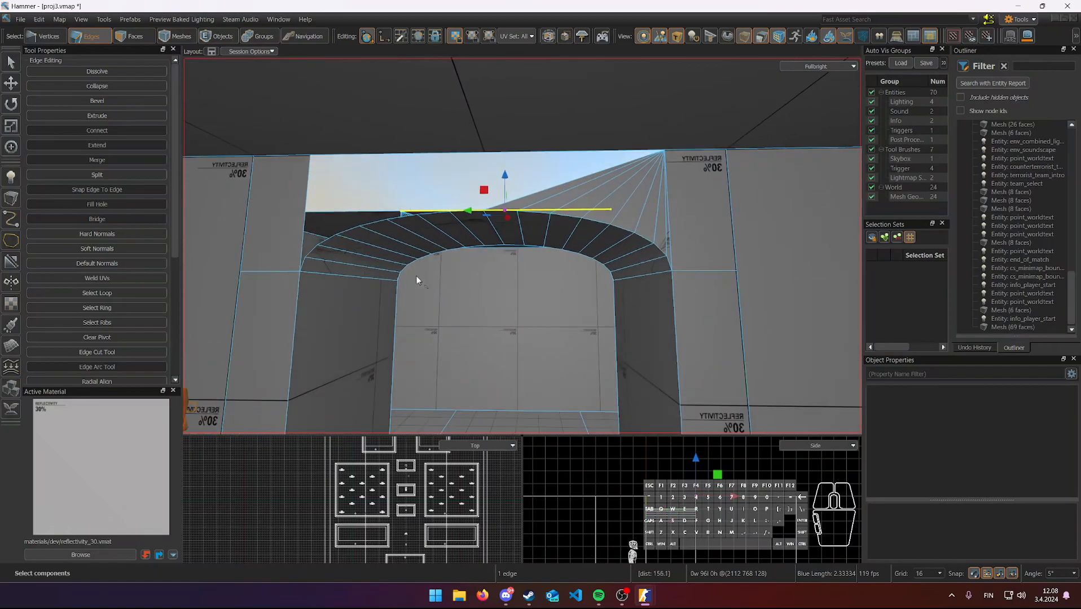
scroll(430, 282, "down", 1)
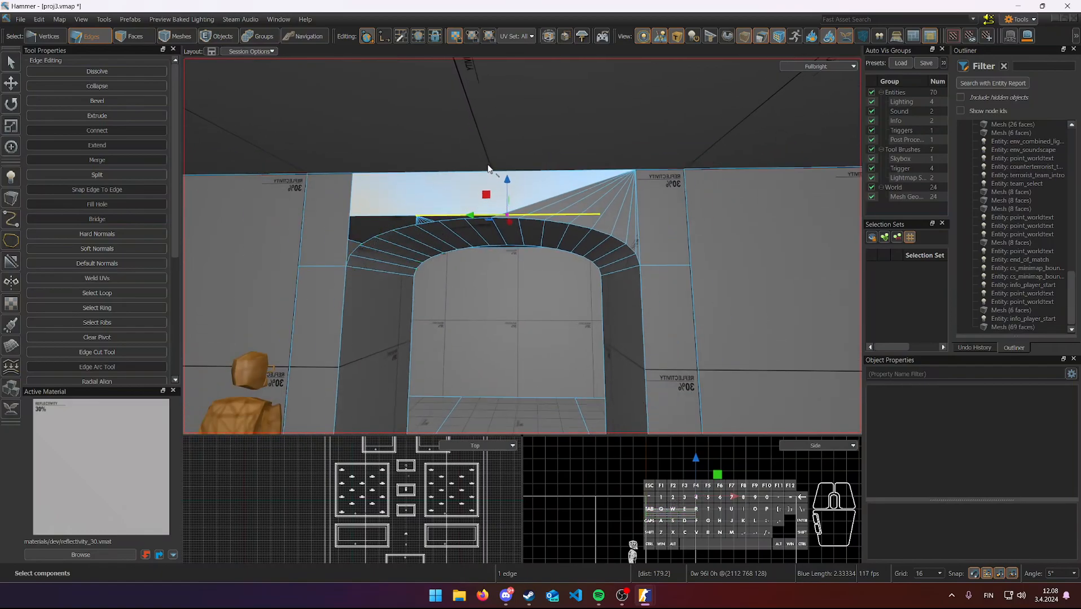
key("ctrl+z")
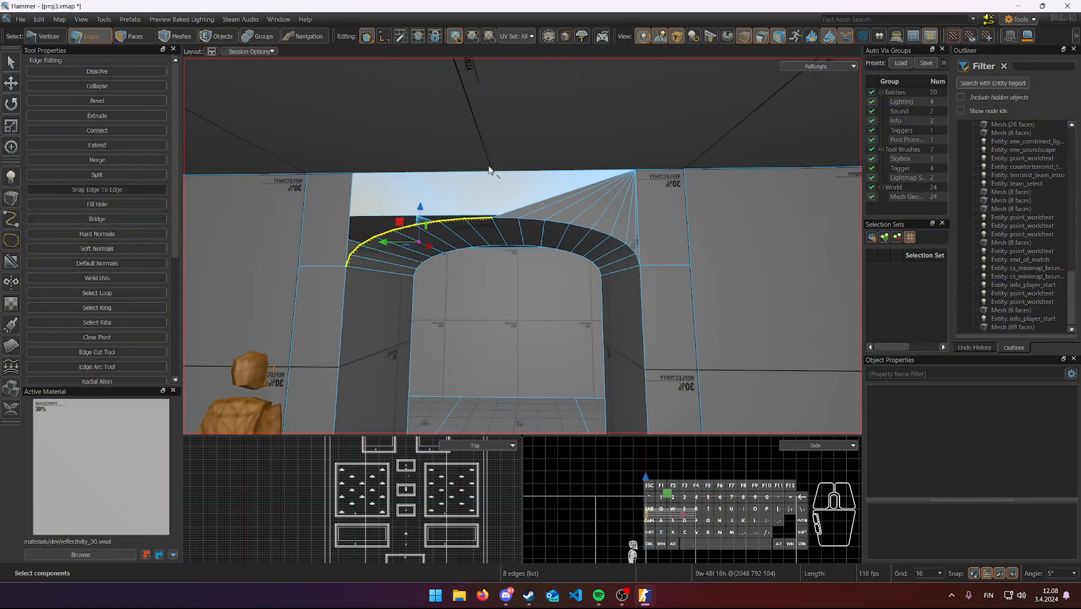
- Extrude the eight selected arch edges upward 24 units and collapse them into a single vertex
right_click_drag(377, 260, 467, 219)
key("w")
key("s")
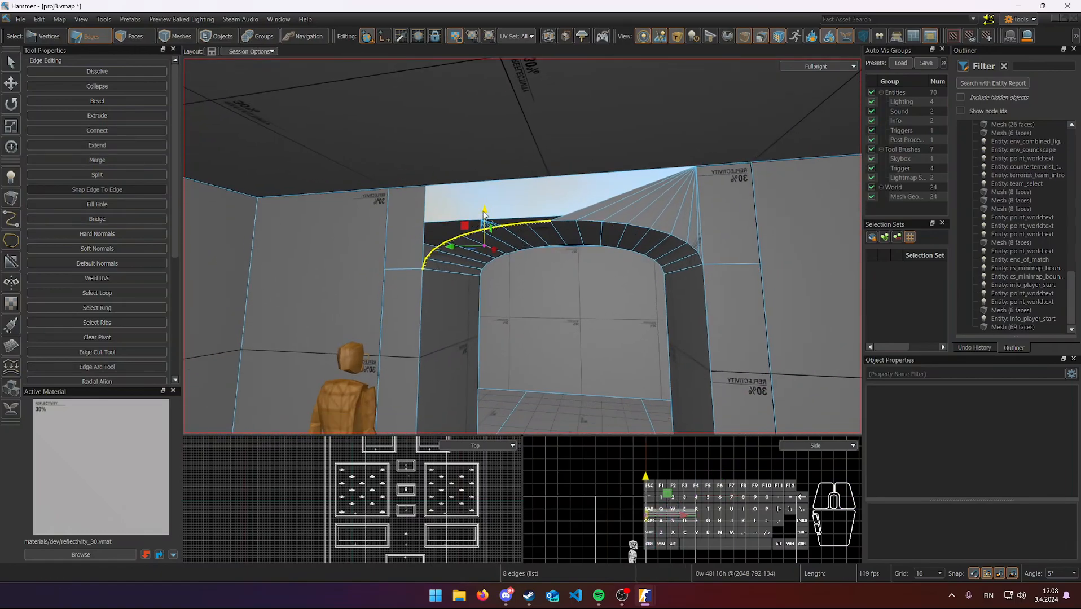
mouse_move(485, 213)
left_mouse_down("shift")
mouse_move(483, 238)
mouse_move(486, 201)
left_mouse_up("shift")
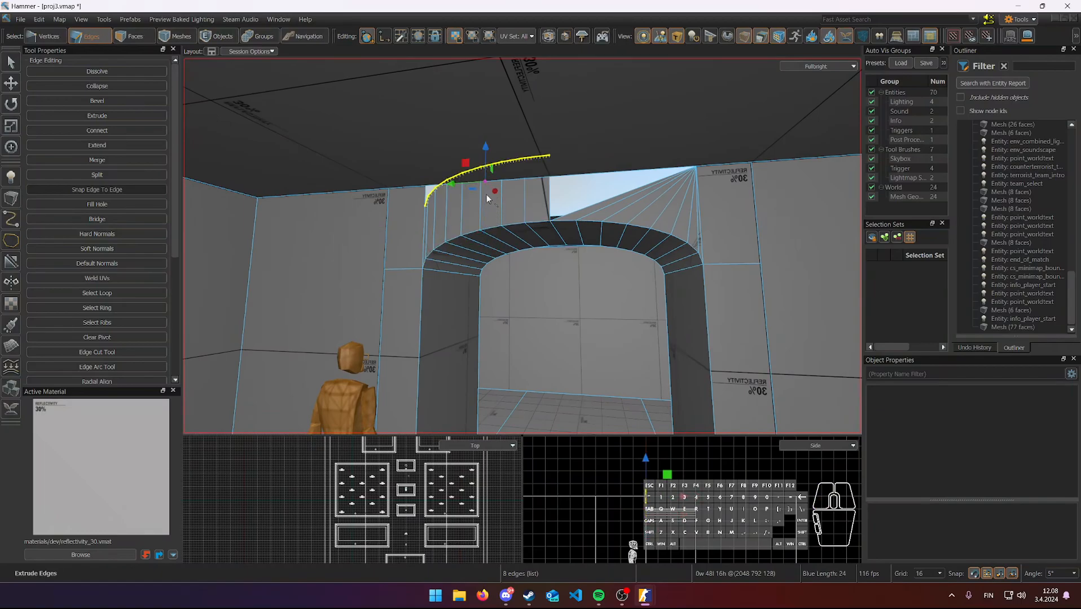
key("alt+c")
- Move the collapsed vertex to the wall opening's remaining upper corner to form the second triangular fan
key("1")
right_click_drag(484, 199, 522, 246)
key("w")
left_click_drag(517, 266, 405, 320)
right_click_drag(405, 320, 531, 215)
key("s")
key("w")
key("s")
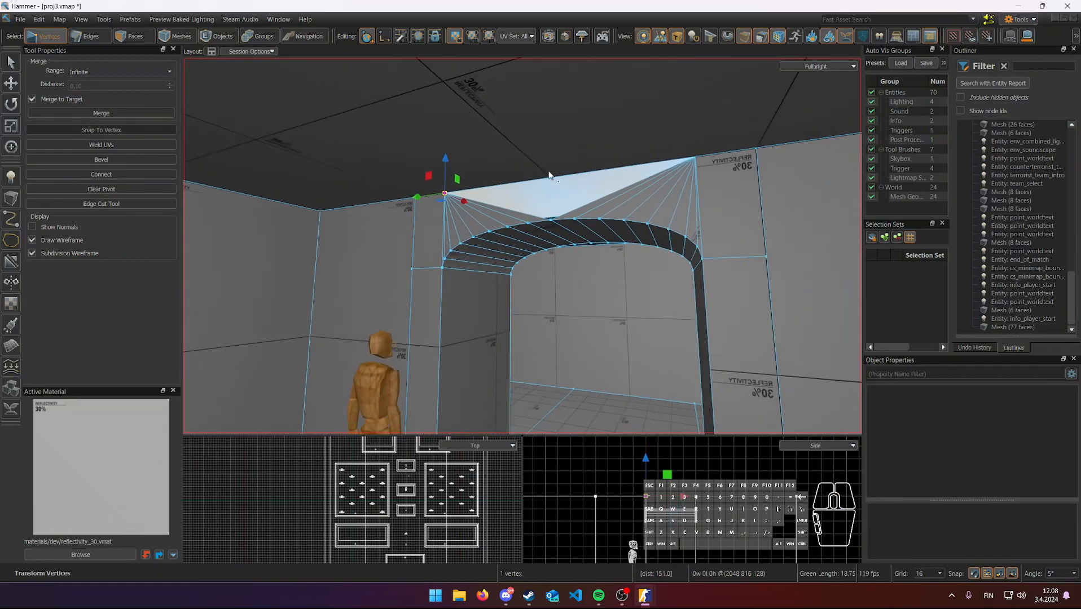
- Select the two sloping fan edges that border the remaining triangular gap above the arch
key("2")
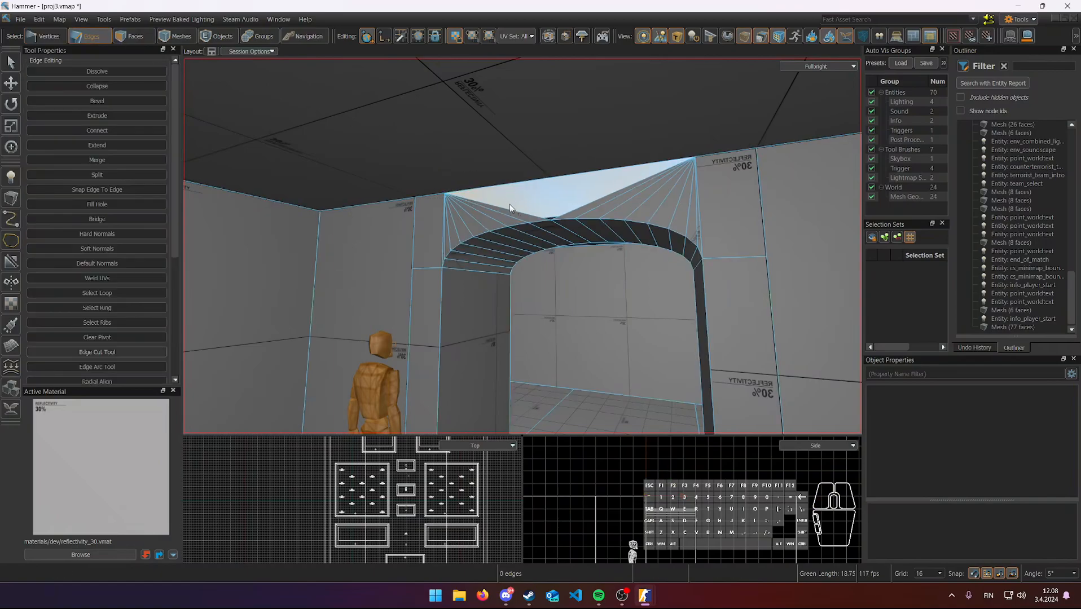
left_click(511, 210)
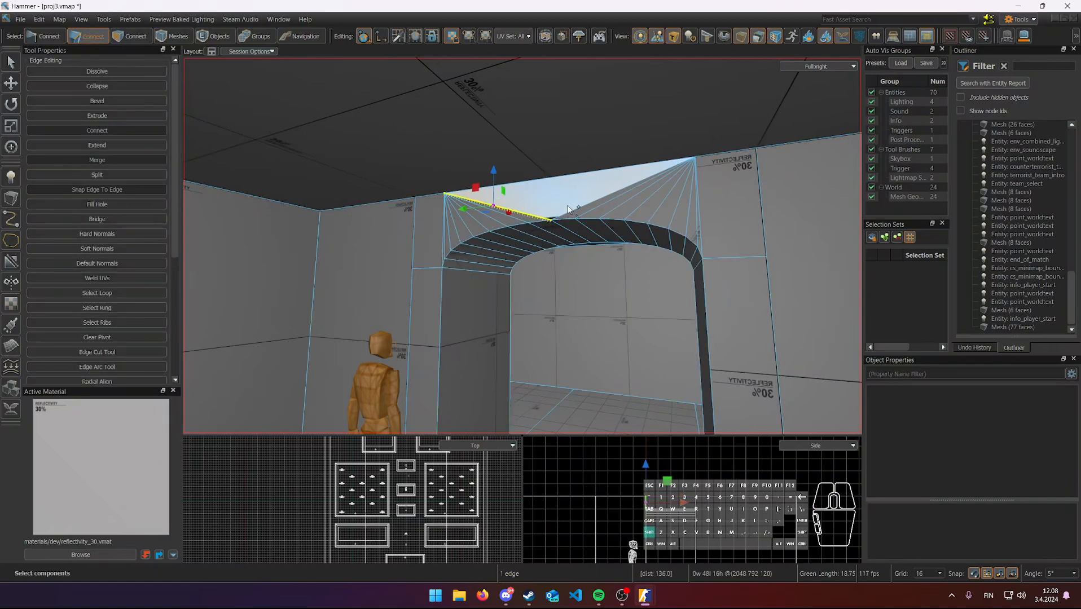
left_click(584, 209, "ctrl")
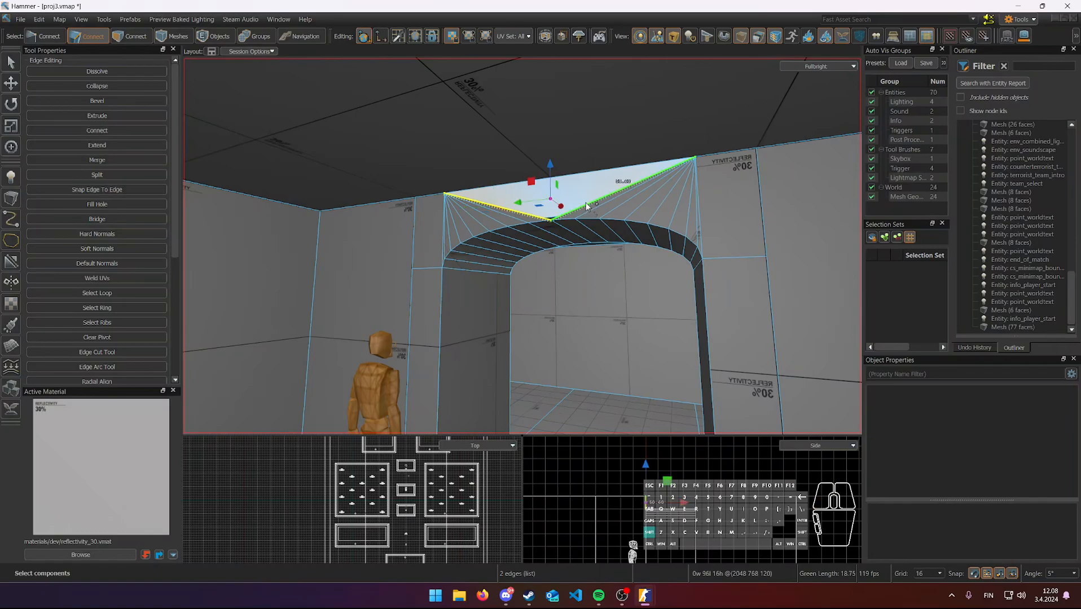
- Try bridging the two slanted edges of the gap above the arch, and the left slanted edge with the ceiling edge, undoing each bridge
key("b")
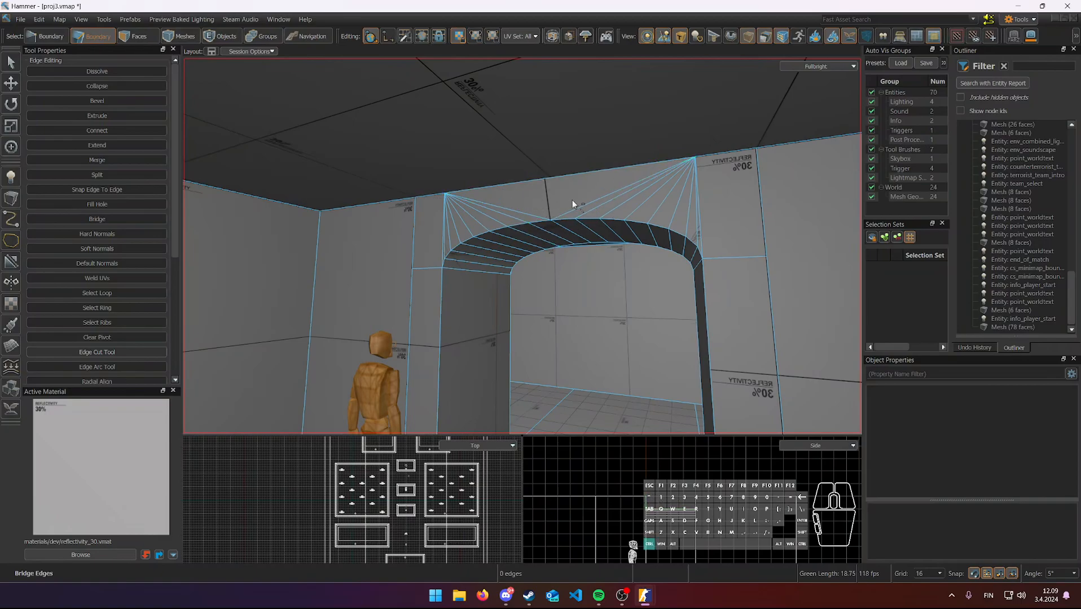
key("ctrl+z")
left_click(522, 213)
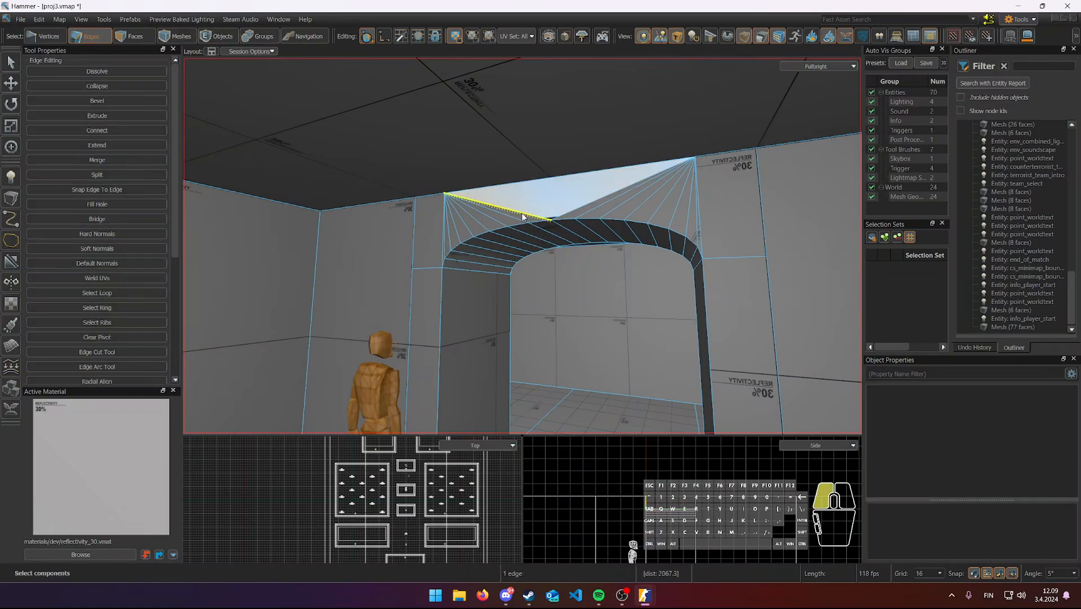
left_click(545, 182, "shift")
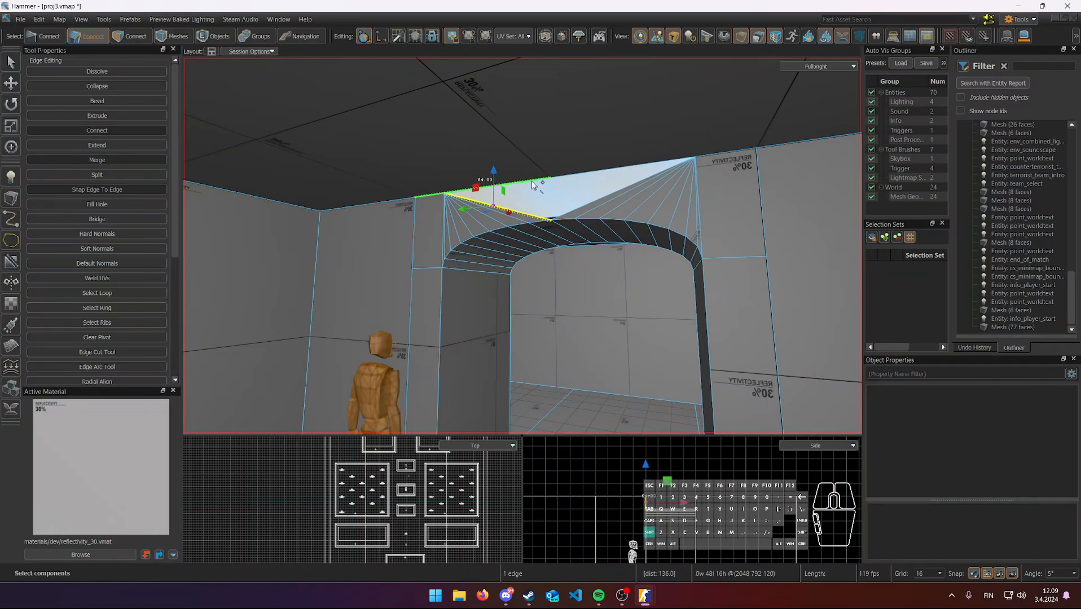
scroll(536, 183, "up", 2)
scroll(449, 185, "down", 1)
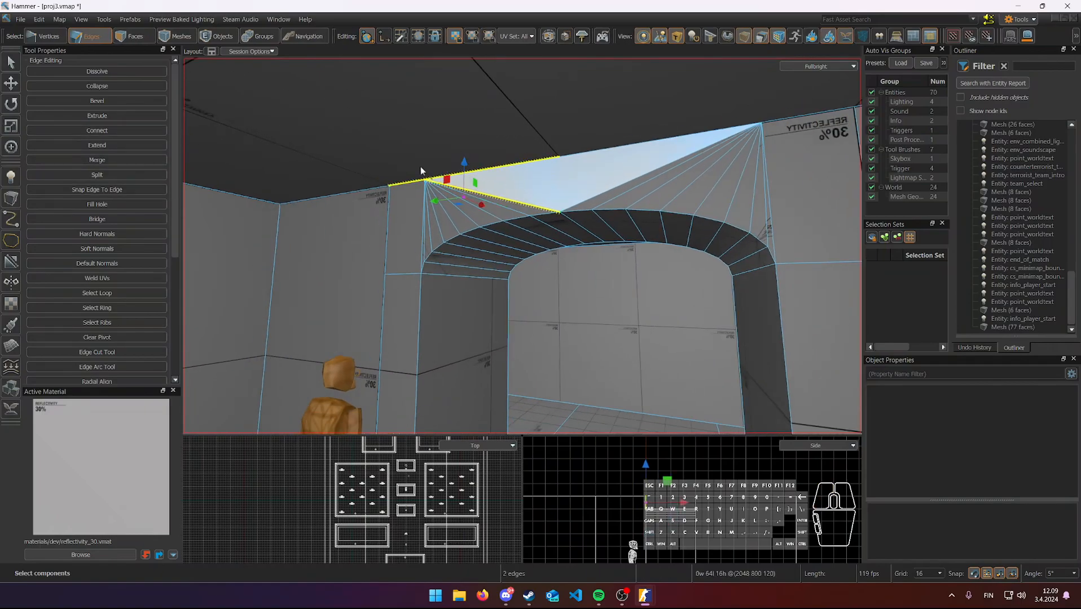
key("w")
right_click_drag(492, 188, 522, 246)
key("b")
scroll(500, 248, "down", 1)
scroll(512, 226, "down", 1)
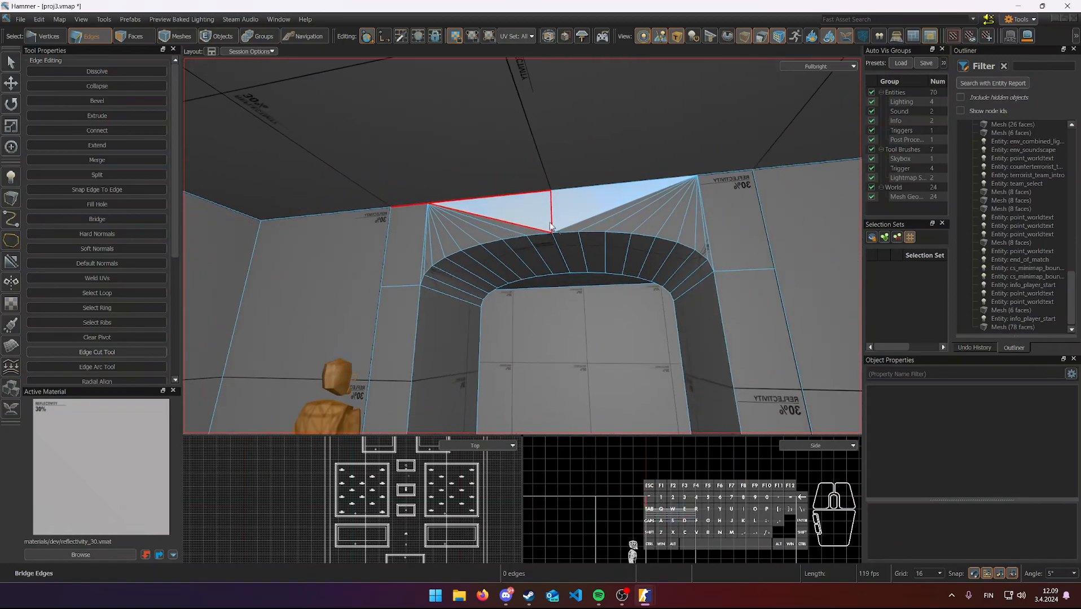
key("ctrl+z")
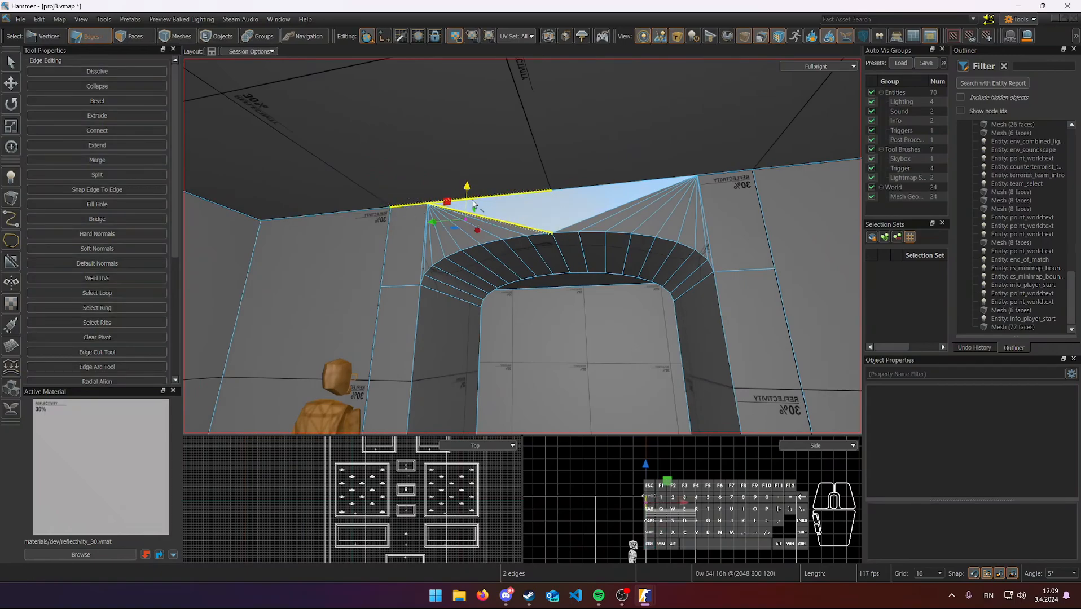
- Try once more to bridge the gap's left slanted edge with the ceiling edge above the arch
key("w")
right_click_drag(520, 228, 520, 227)
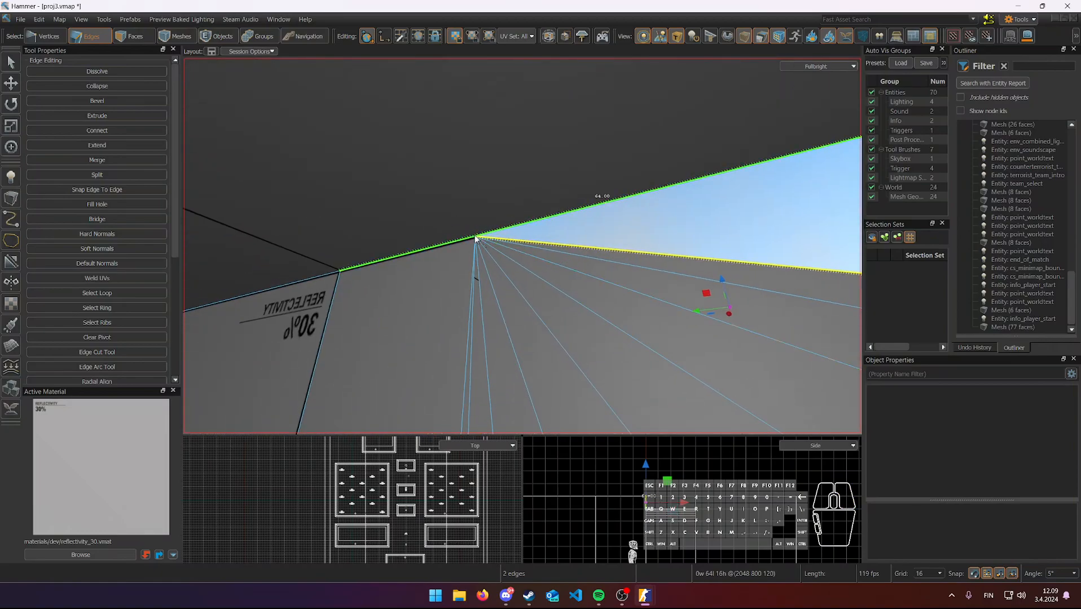
right_click_drag(391, 276, 478, 281)
key("b")
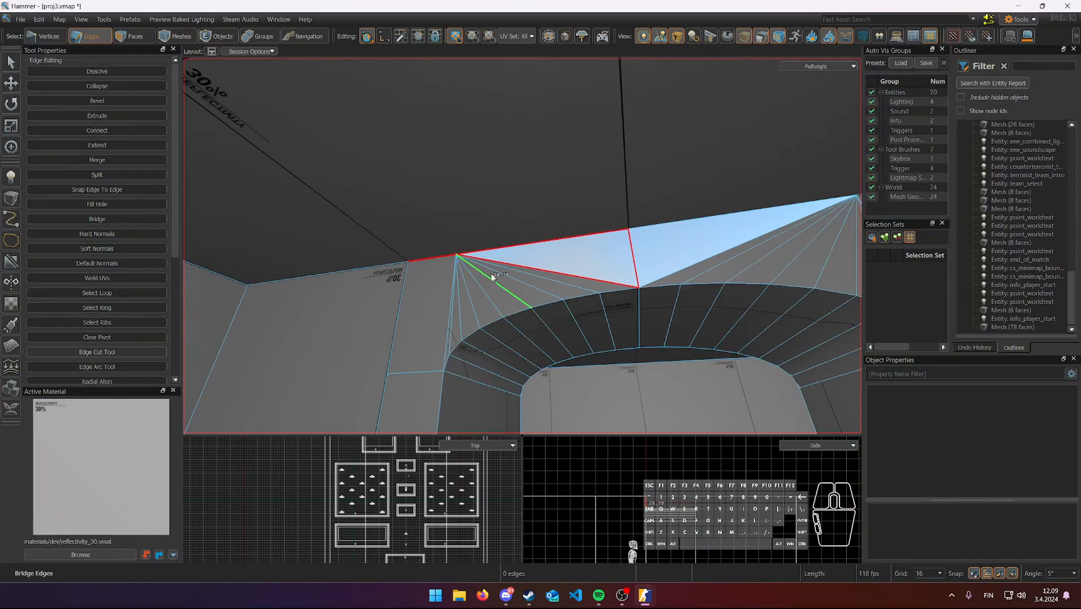
- Close the triangular gap above the arch by bridging its two slanted edges
left_click(525, 267)
left_click(676, 271, "shift")
key("b")
key("s")
right_click_drag(705, 276, 522, 246)
key("w")
key("w")
key("s")
key("w")
key("s")
key("d")
- Cut two vertical edges from ceiling to floor in the room's solid wall, in line with the floor edges, bounding a 96-unit-wide middle panel
key("3")
left_click(480, 218)
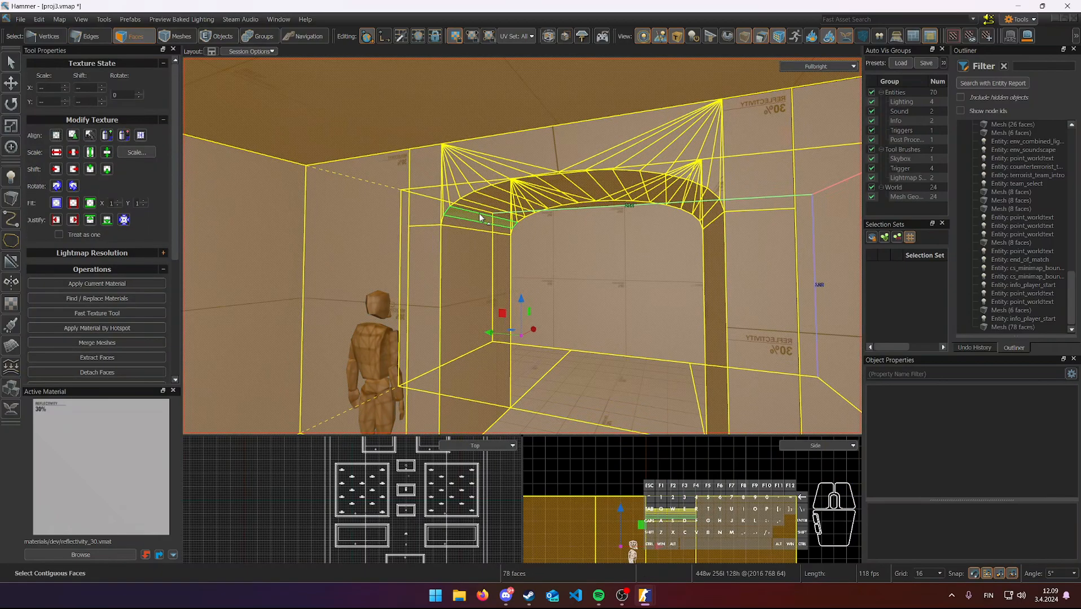
right_click_drag(474, 261, 523, 246)
left_click(488, 249)
key("c")
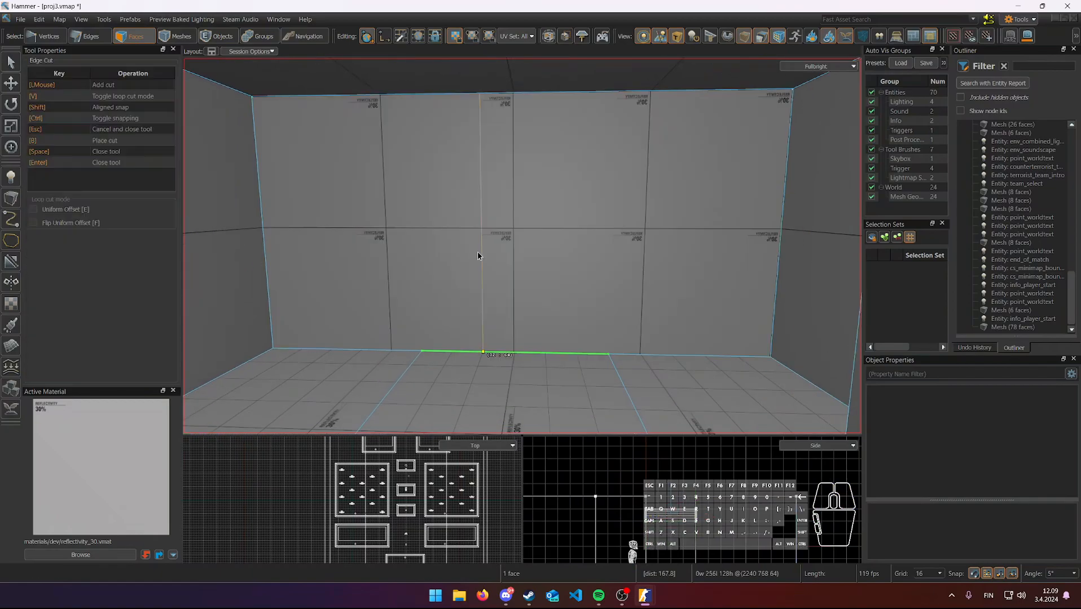
left_click(414, 95)
left_click(421, 351)
key("space")
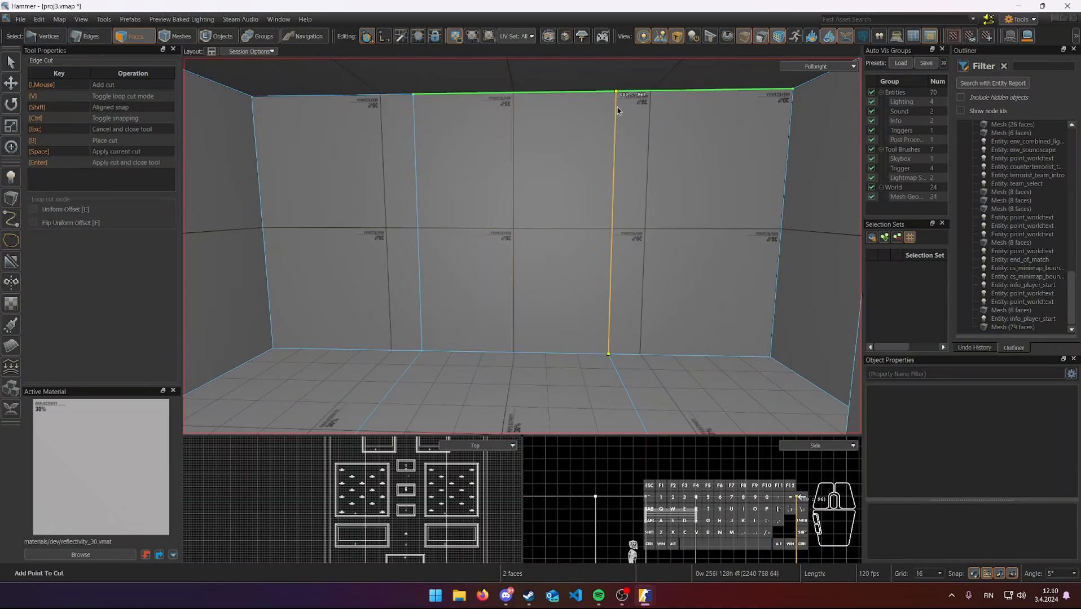
left_click(618, 103)
key("Return")
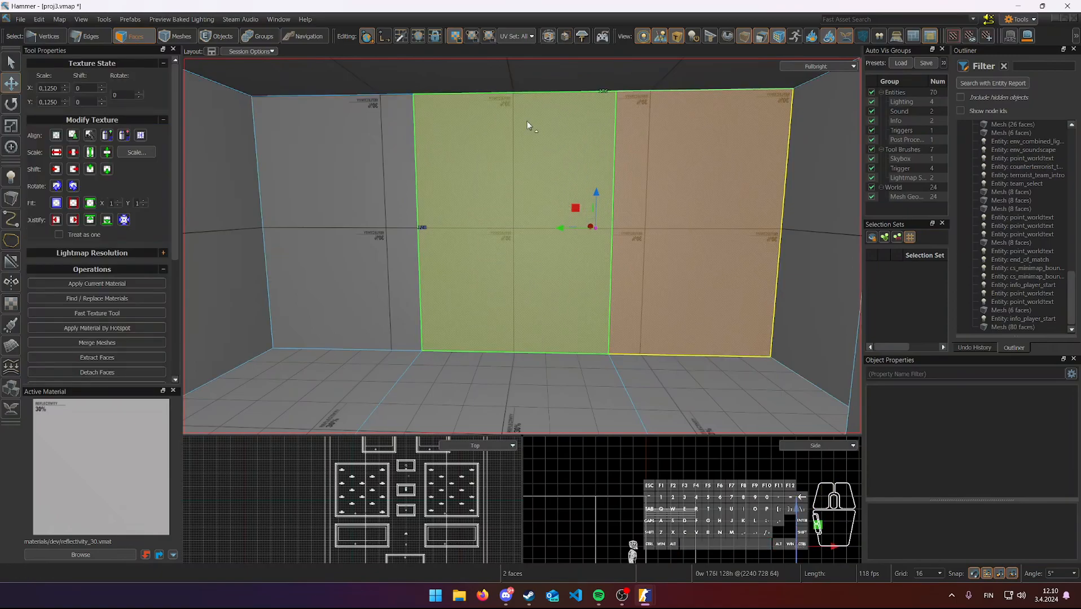
- Cut a horizontal edge across the middle wall panel at 96 units above the floor and select the face below it
key("c")
left_click(418, 156)
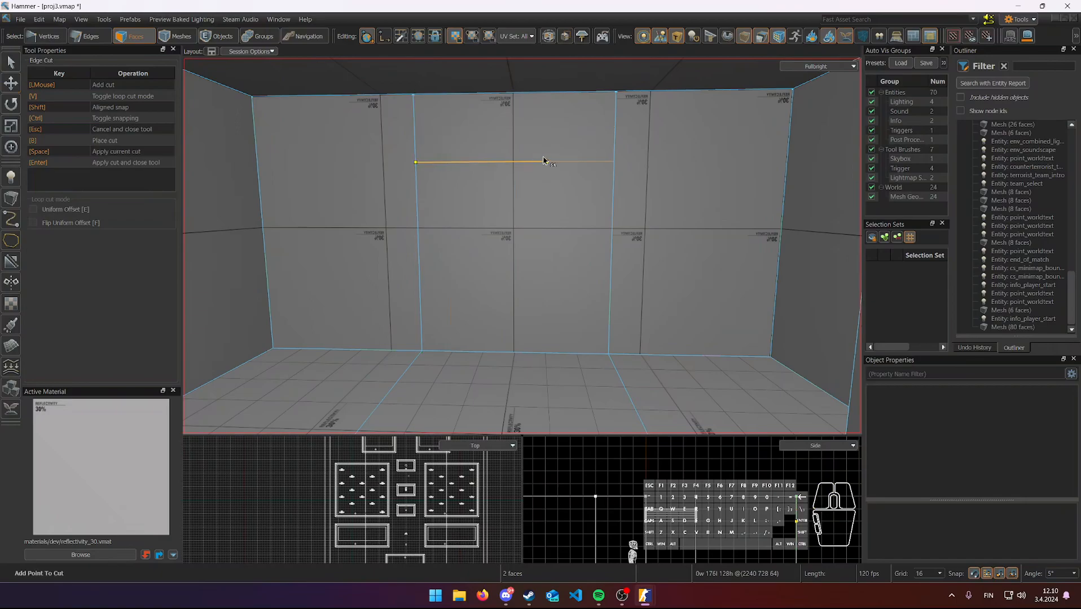
left_click(613, 163)
key("Return")
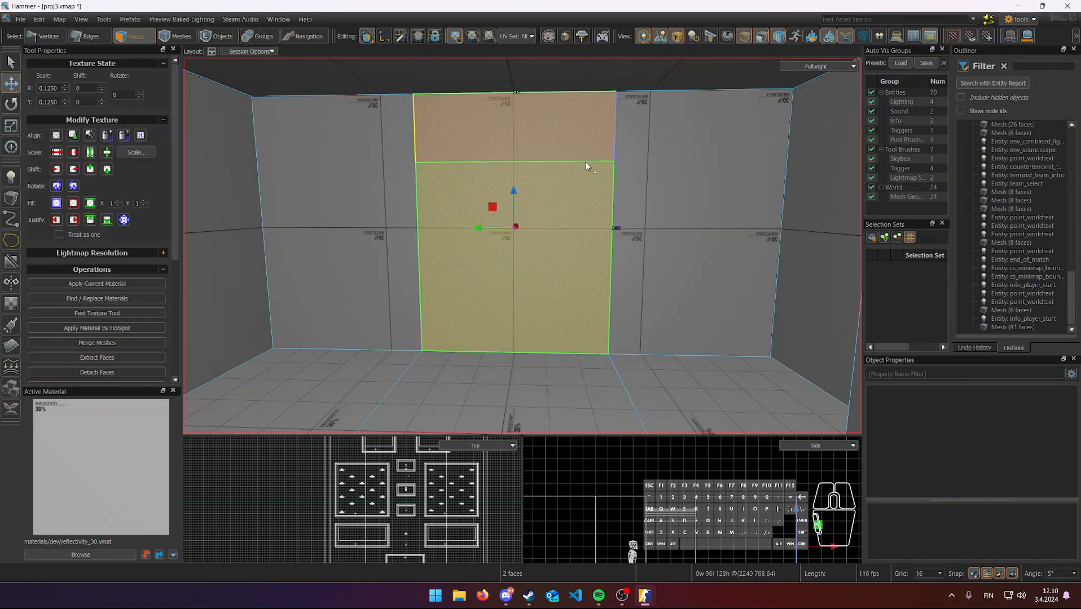
left_click(570, 226)
mouse_move(570, 226)
right_mouse_down()
mouse_move(522, 245)
mouse_move(570, 219)
right_mouse_up()
key("shift")
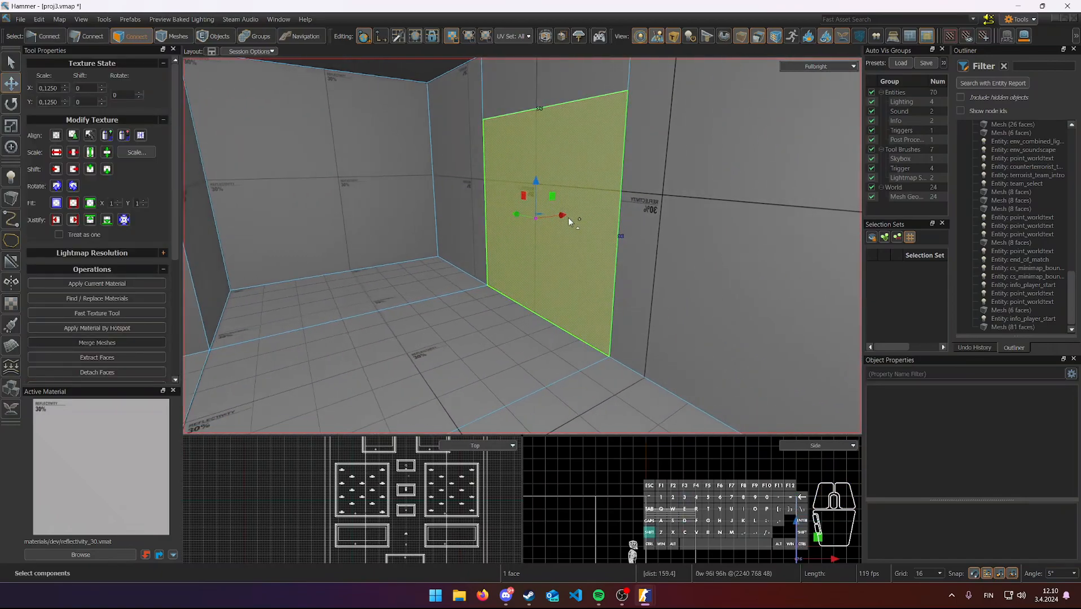
- Split the horizontal edge across the middle wall panel
mouse_move(589, 154)
right_mouse_down()
mouse_move(606, 113)
mouse_move(590, 152)
right_mouse_up()
key("2")
left_click(589, 193)
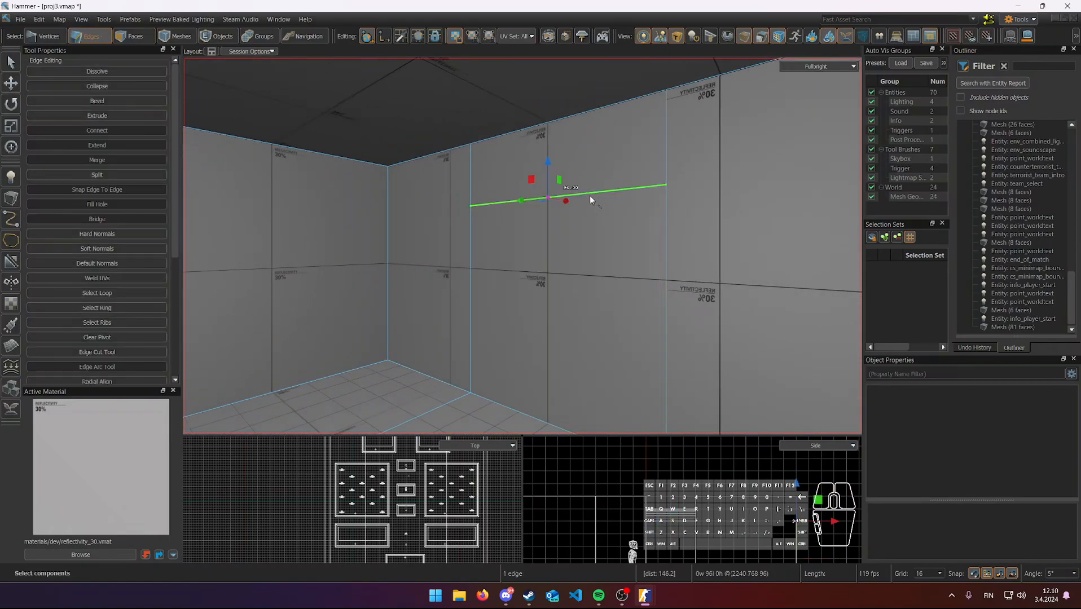
right_click(599, 196)
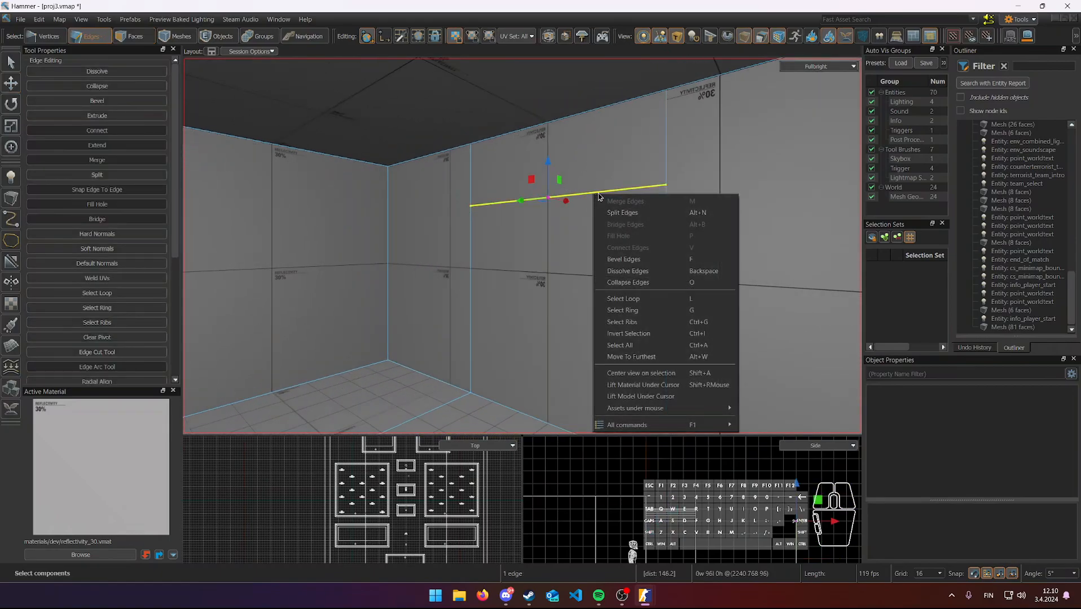
left_click(628, 215)
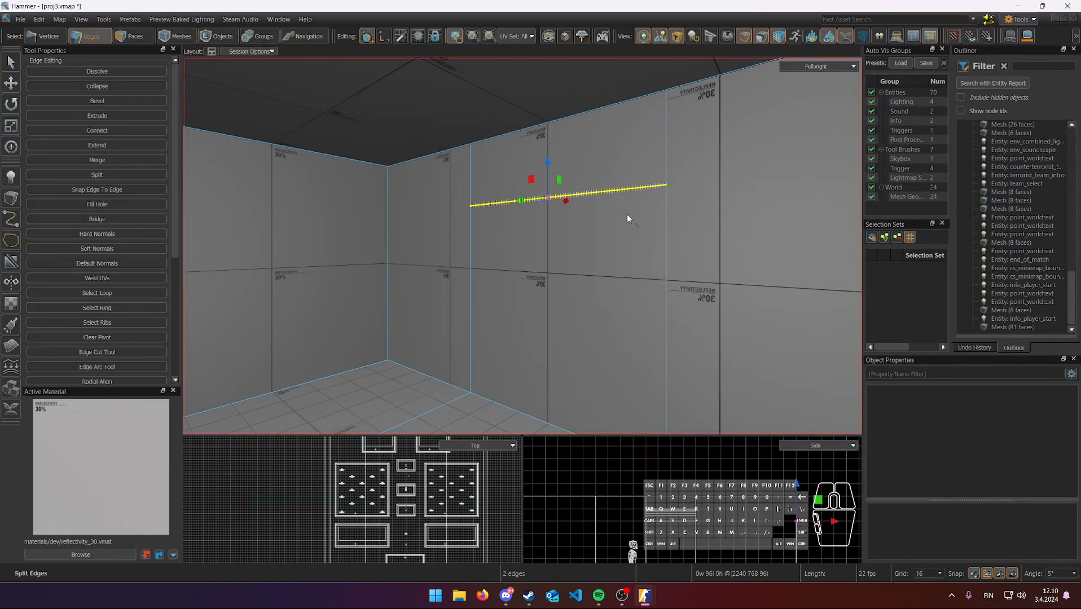
- Try extruding the lower doorway face outward from the room and undo the extrusion
key("3")
left_click(598, 241)
mouse_move(600, 247)
right_mouse_down()
mouse_move(521, 244)
mouse_move(588, 234)
right_mouse_up()
key("d")
left_click_drag(574, 255, 645, 258, "shift")
right_click_drag(645, 258, 581, 251)
key("d")
key("ctrl+z")
- Extrude the lower doorway face outward by 64 units to form a passage
key("2")
left_click(561, 208)
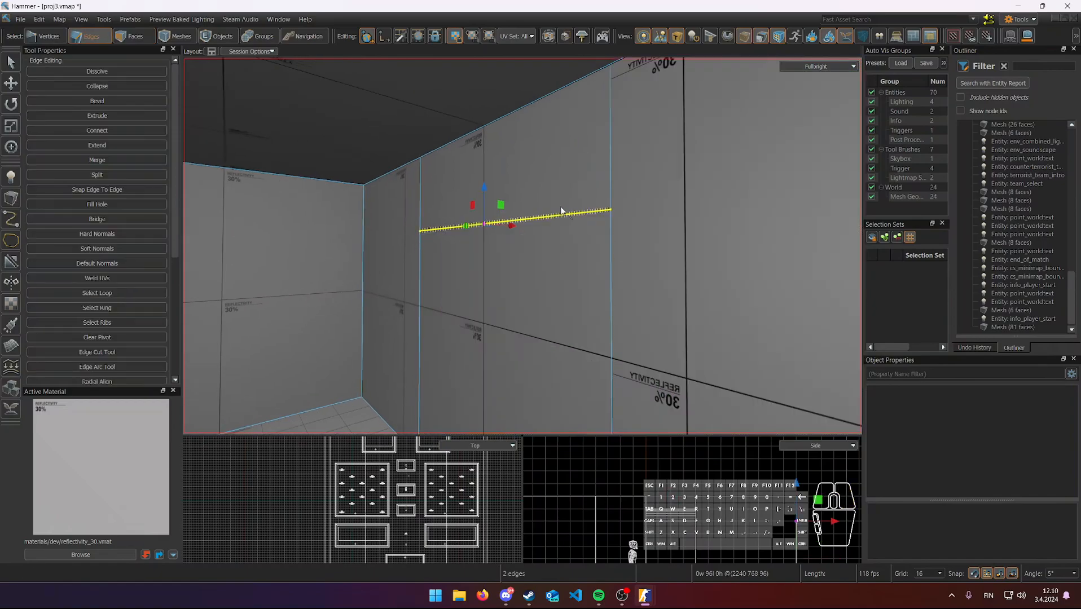
left_click(522, 262)
key("3")
left_click(548, 280)
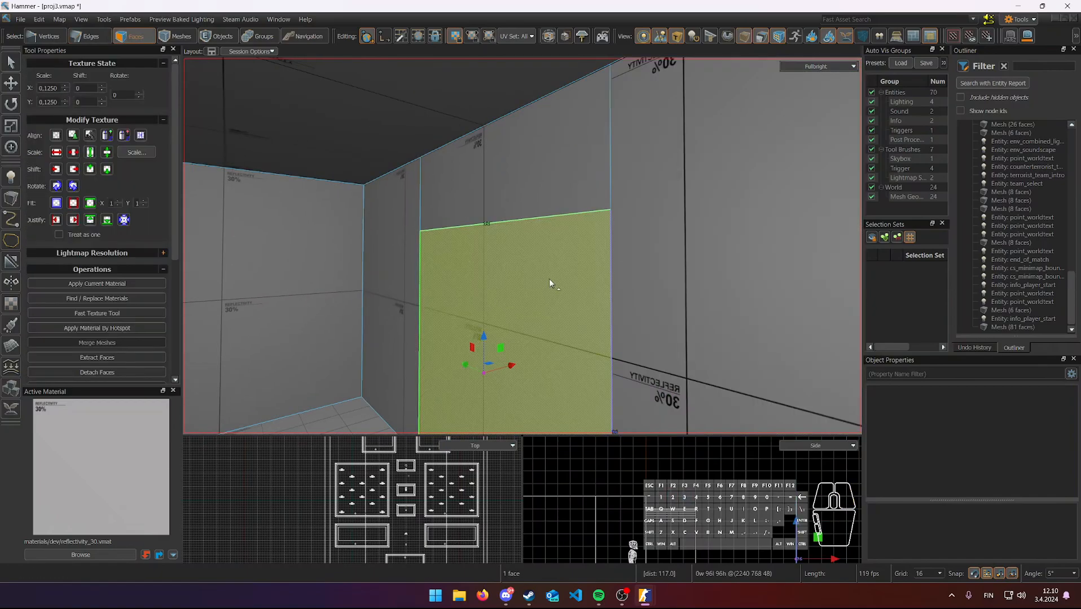
scroll(549, 280, "down", 2)
left_click_drag(525, 334, 619, 345, "shift")
key("w")
right_click_drag(620, 345, 524, 245)
key("s")
key("a")
- Delete the wall face above the doorway, the passage's ceiling face and its end face
left_click(510, 162)
left_click(522, 209, "ctrl")
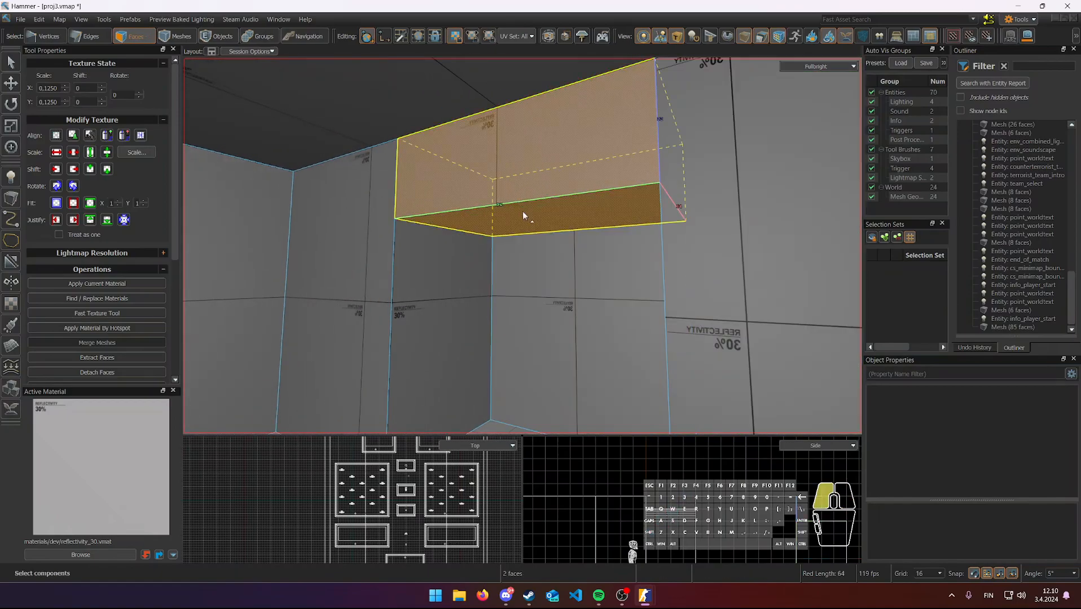
key("Delete")
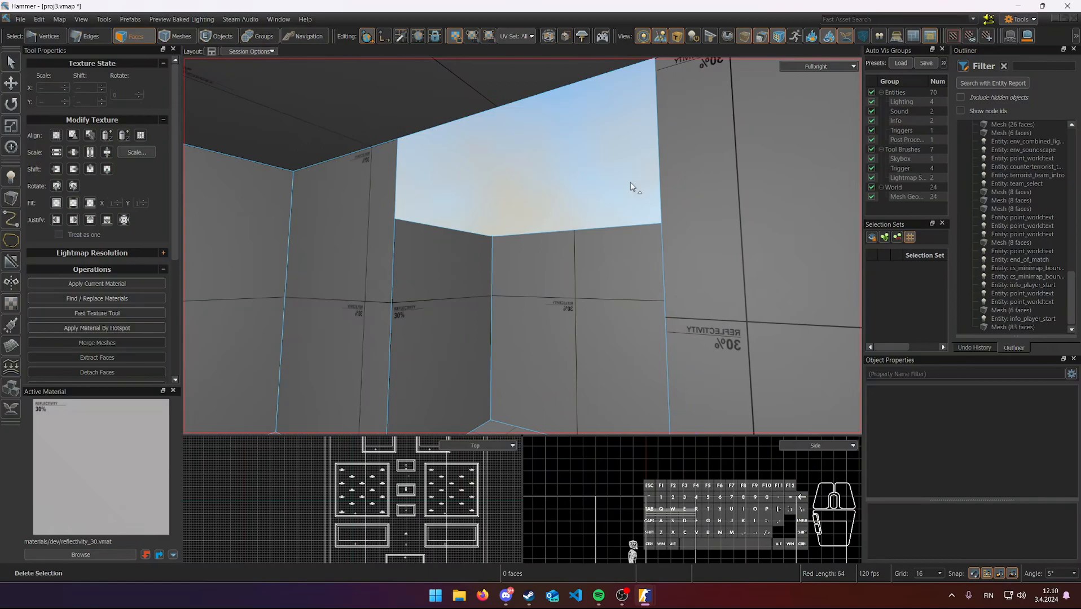
left_click(593, 317)
key("Delete")
right_click_drag(593, 317, 552, 291)
- Select the top edges of both passage side walls, testing and undoing a straight bridge between them
key("2")
left_click(462, 211)
right_click_drag(462, 211, 523, 246)
left_click(528, 230, "ctrl")
key("b")
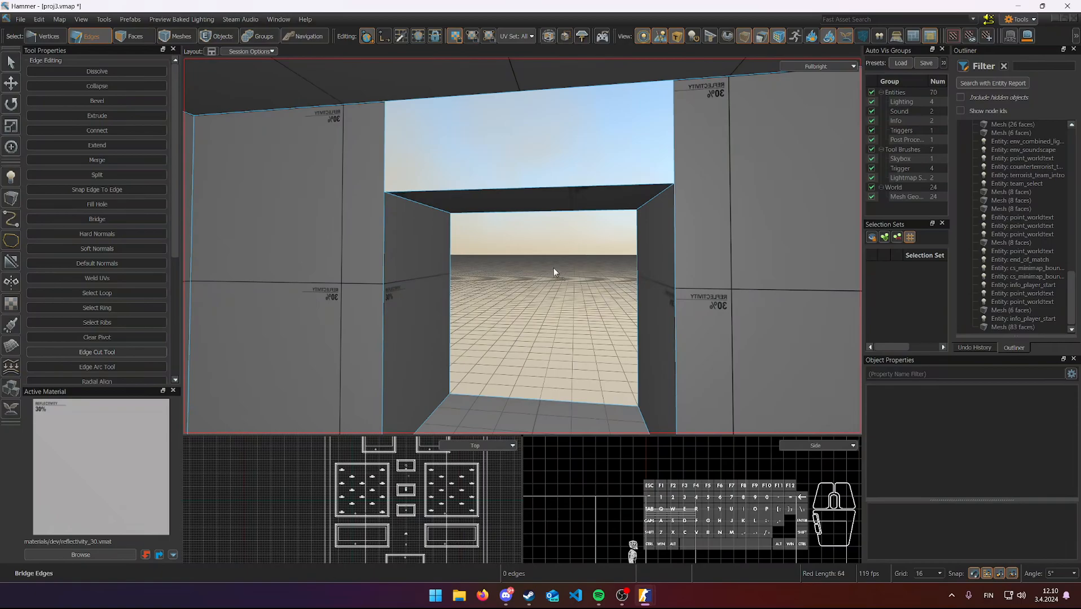
key("ctrl+z")
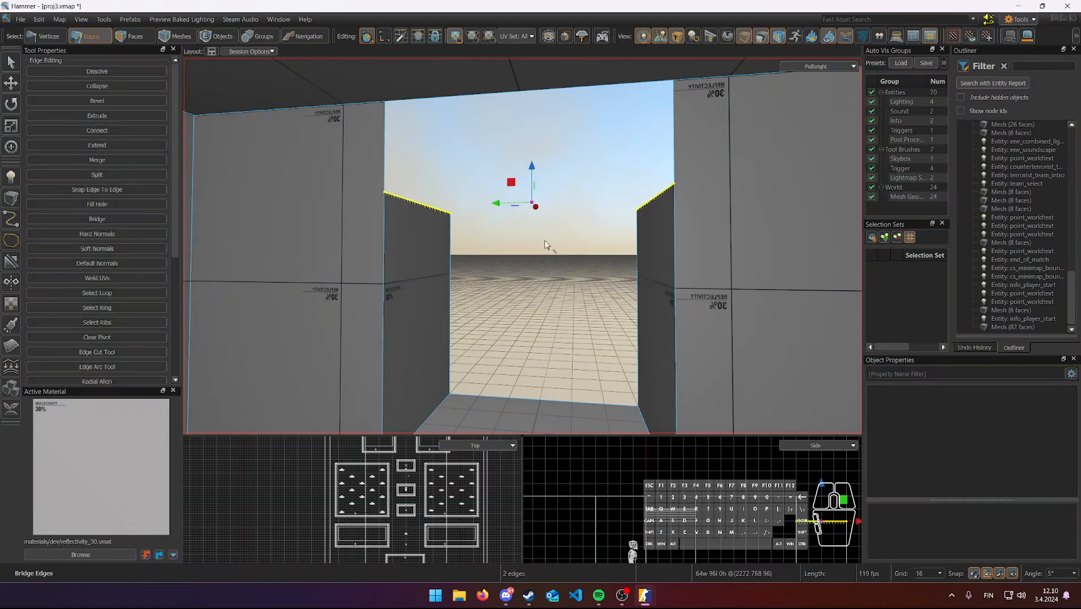
- Create an arch between the two selected side-wall edges using an interpolated bridge with 16 steps
key("shift+b")
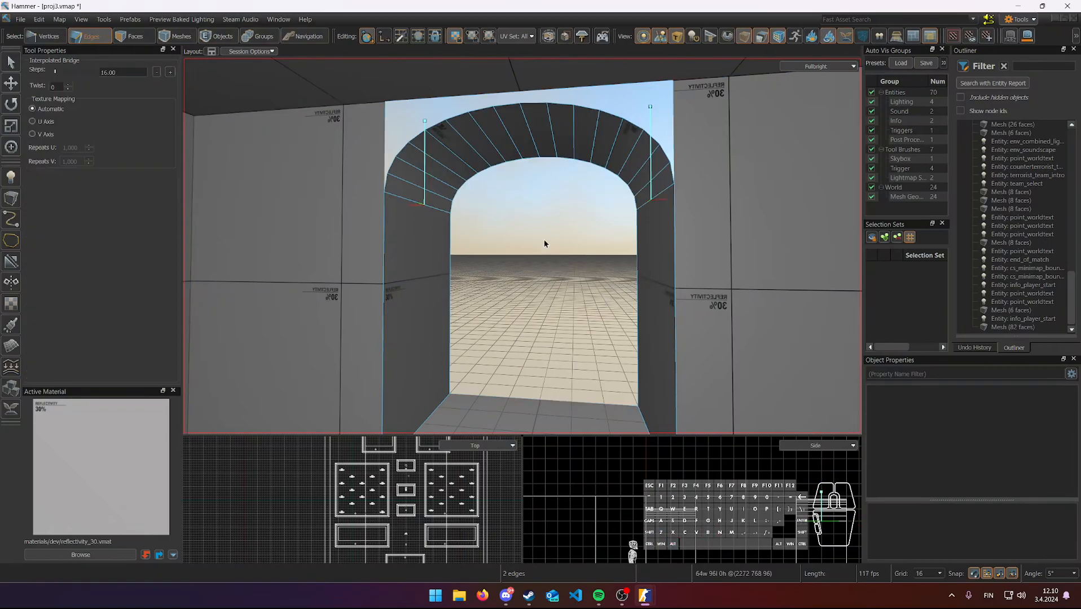
mouse_move(544, 244)
right_mouse_down()
mouse_move(522, 246)
mouse_move(549, 255)
right_mouse_up()
key("w")
key("d")
key("s")
key("ctrl+z")
key("alt+b")
key("d")
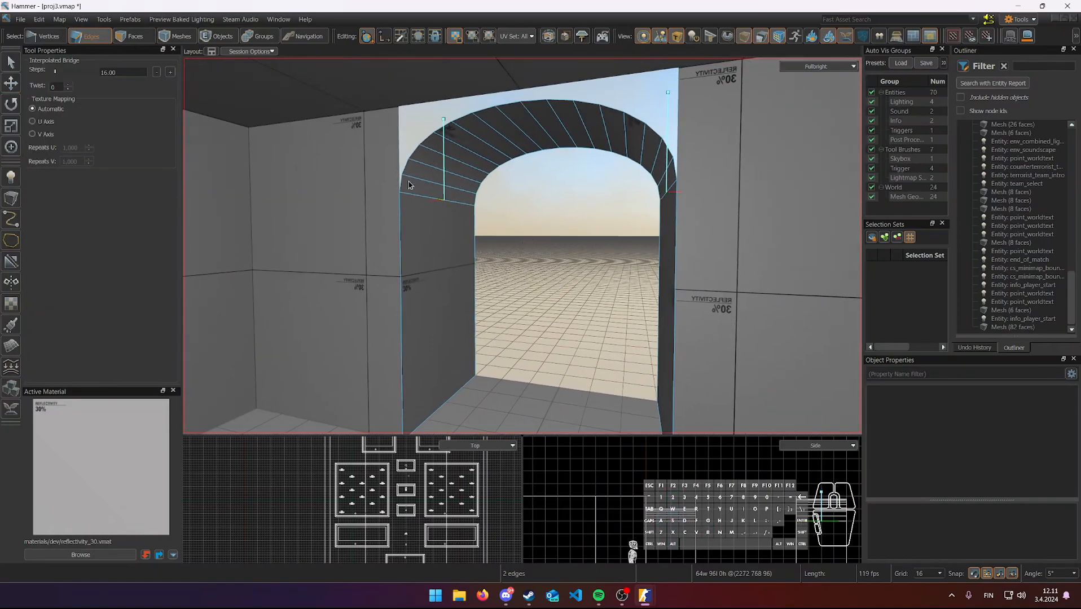
right_click_drag(411, 185, 522, 246)
key("s")
key("d")
mouse_move(530, 193)
right_mouse_down()
mouse_move(522, 246)
mouse_move(531, 193)
right_mouse_up()
key("s")
key("s")
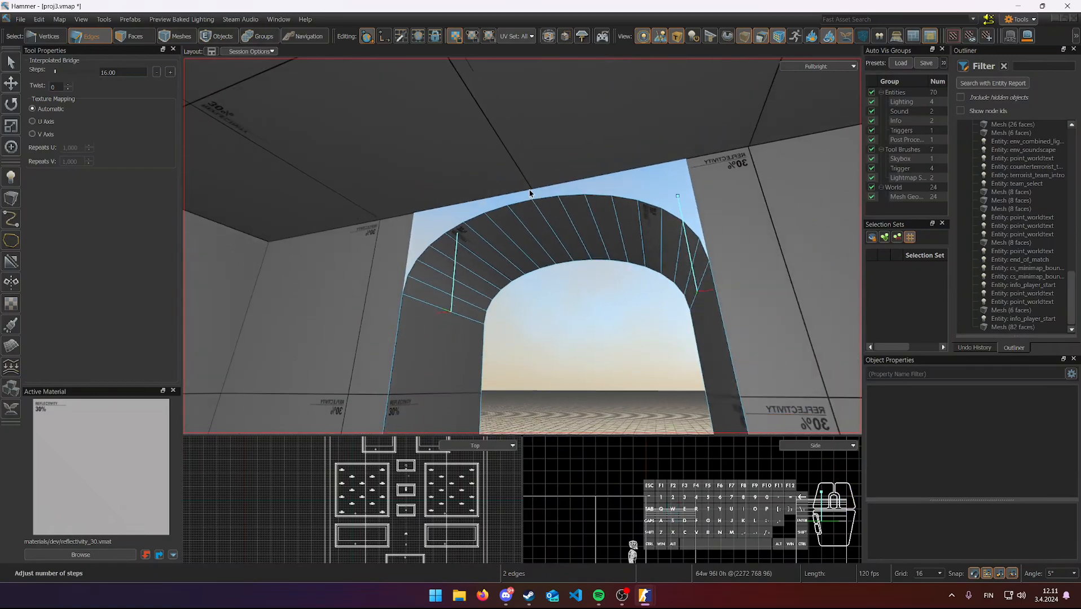
key("Return")
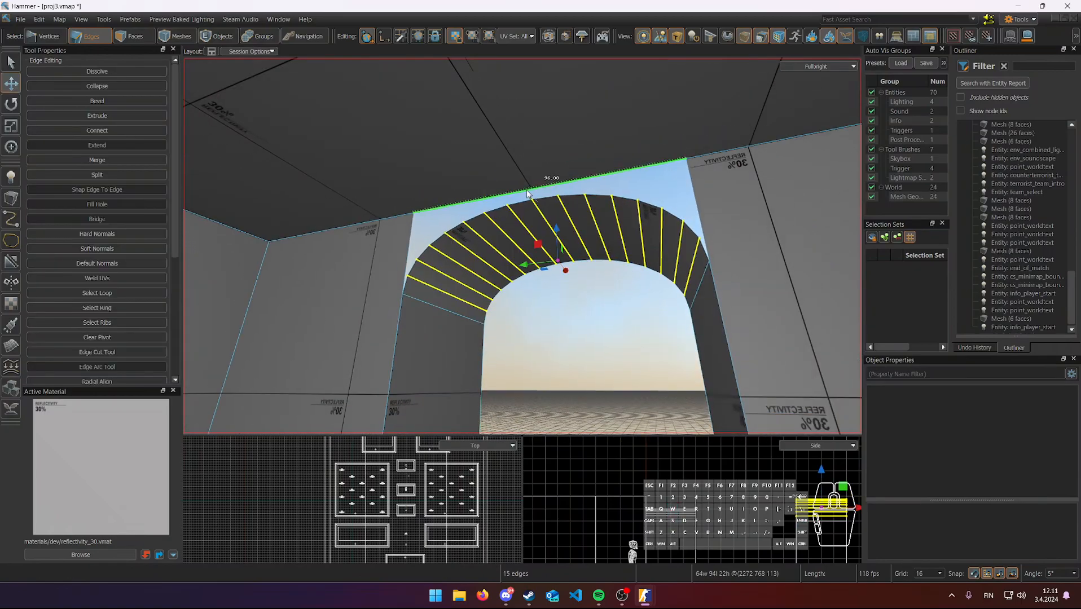
- Extrude the left half of the new arch's front rim edges upward and collapse the extruded edges to a single vertex
left_click(412, 286)
double_click(525, 204)
right_click_drag(530, 242, 541, 243)
key("a")
left_click_drag(482, 247, 498, 211, "shift")
key("shift+o")
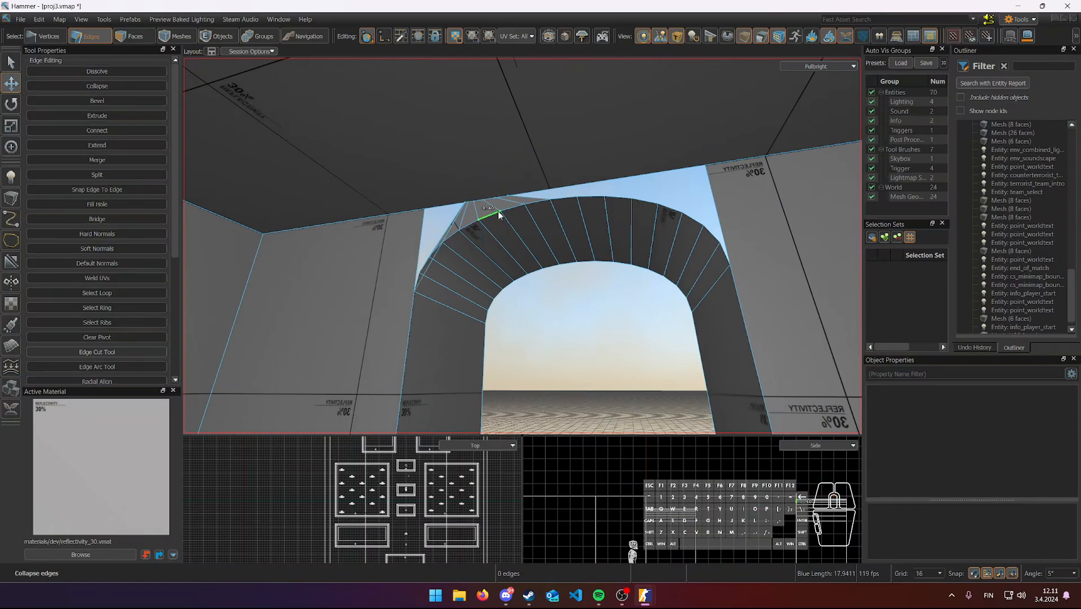
- Move the collapsed vertex to the upper left corner of the wall opening where wall and ceiling meet
key("1")
key("w")
mouse_move(498, 210)
right_mouse_down()
mouse_move(522, 246)
mouse_move(494, 210)
right_mouse_up()
key("s")
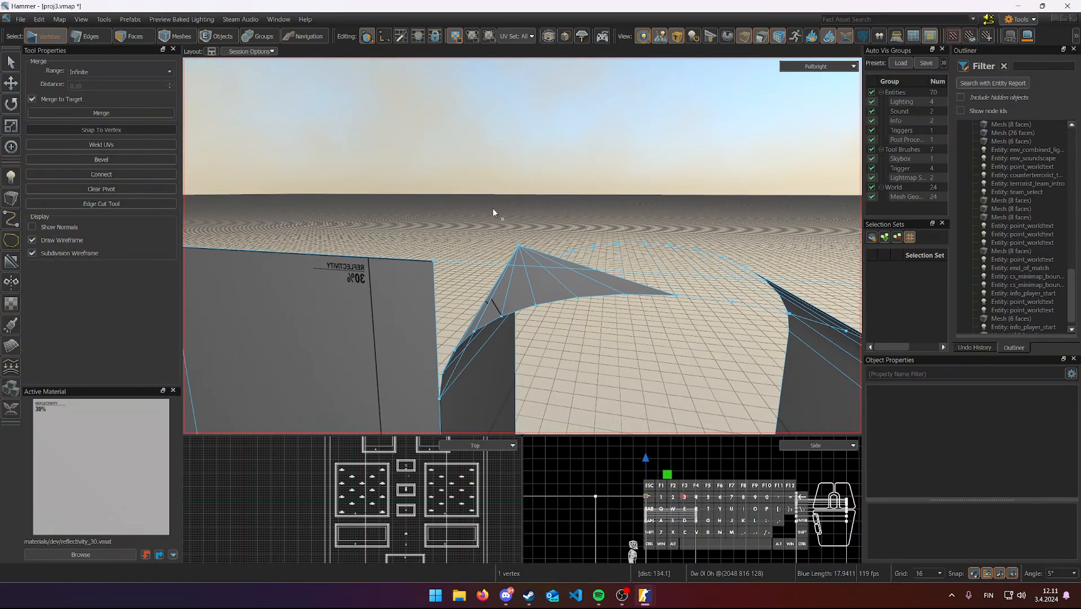
left_click_drag(502, 248, 454, 248)
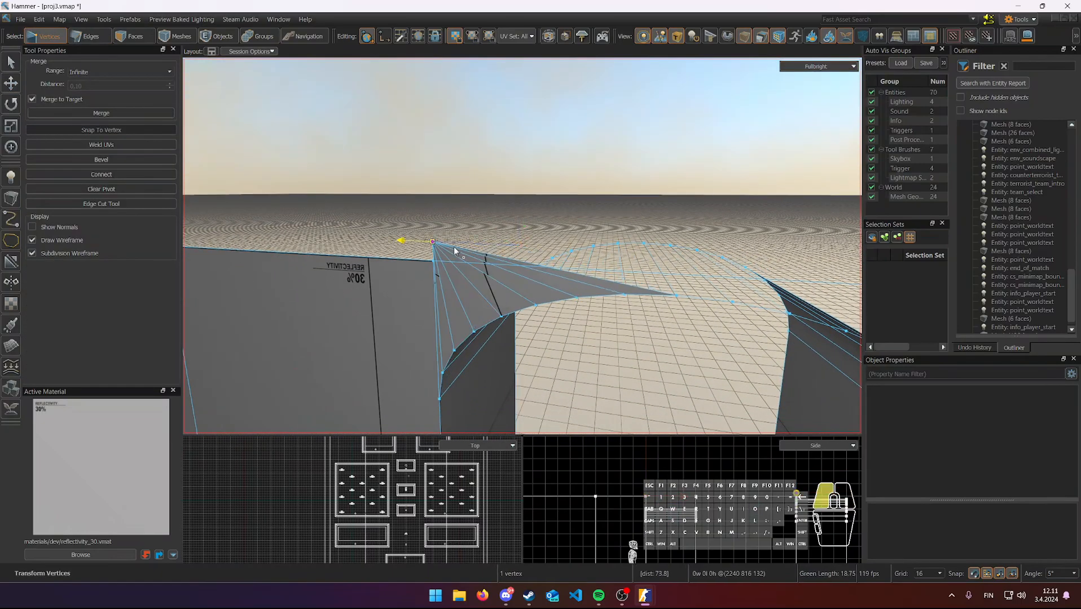
left_click_drag(434, 199, 433, 220)
- Extrude the right half of the arch's front rim edges and collapse the extruded edges to a single vertex
mouse_move(503, 249)
right_mouse_down()
mouse_move(523, 259)
mouse_move(522, 246)
mouse_move(502, 249)
right_mouse_up()
key("s")
key("d")
key("2")
left_click(490, 178)
double_click(601, 245, "shift")
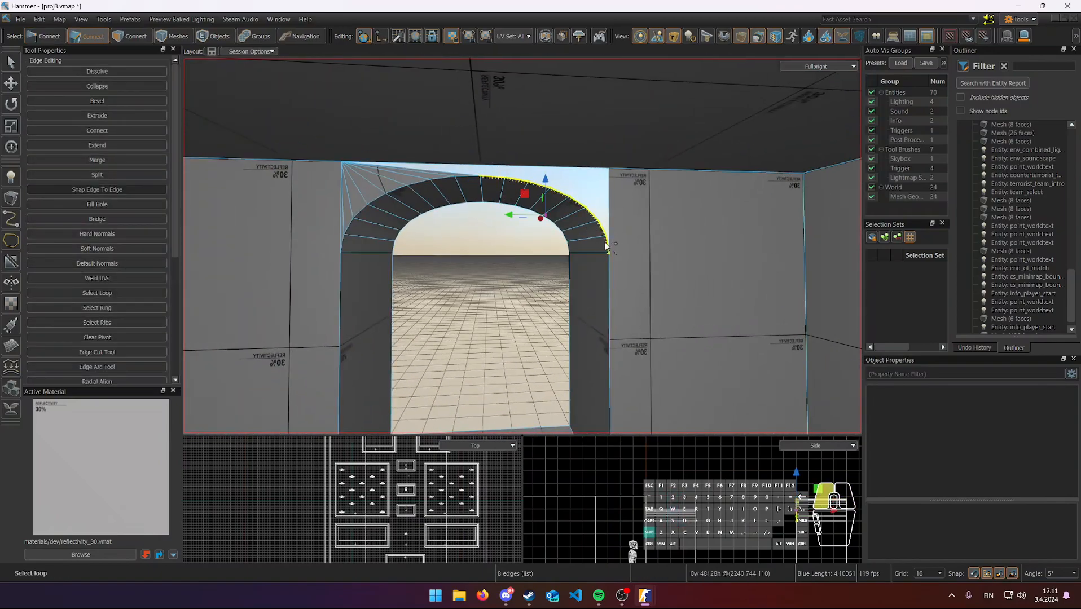
mouse_move(543, 197)
left_mouse_down("shift")
mouse_move(546, 152)
mouse_move(545, 204)
left_mouse_up("shift")
key("o")
- Move the right half's collapsed vertex to the upper right corner of the wall opening
key("w")
mouse_move(558, 212)
right_mouse_down()
mouse_move(522, 246)
mouse_move(554, 209)
right_mouse_up()
key("a")
key("1")
left_click(495, 241)
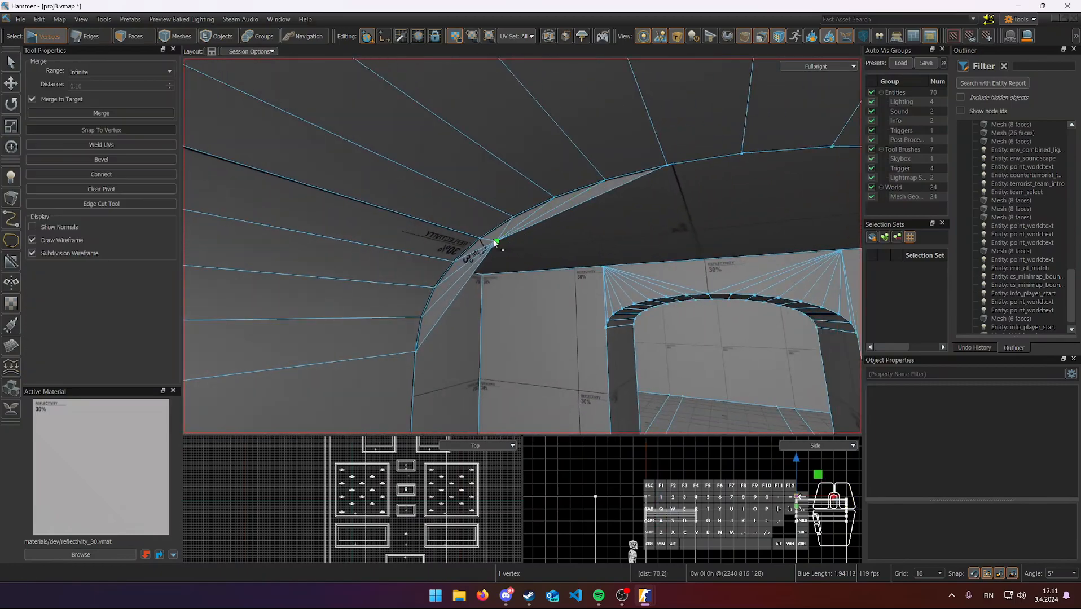
key("d")
right_click_drag(518, 244, 519, 244)
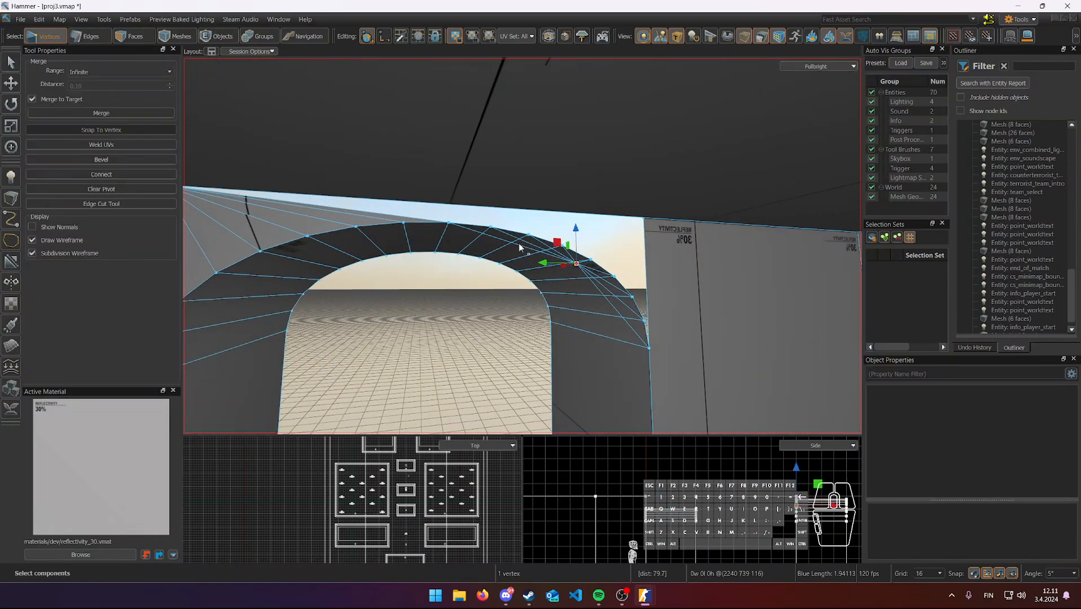
left_click_drag(574, 228, 575, 179)
left_click_drag(542, 212, 620, 219)
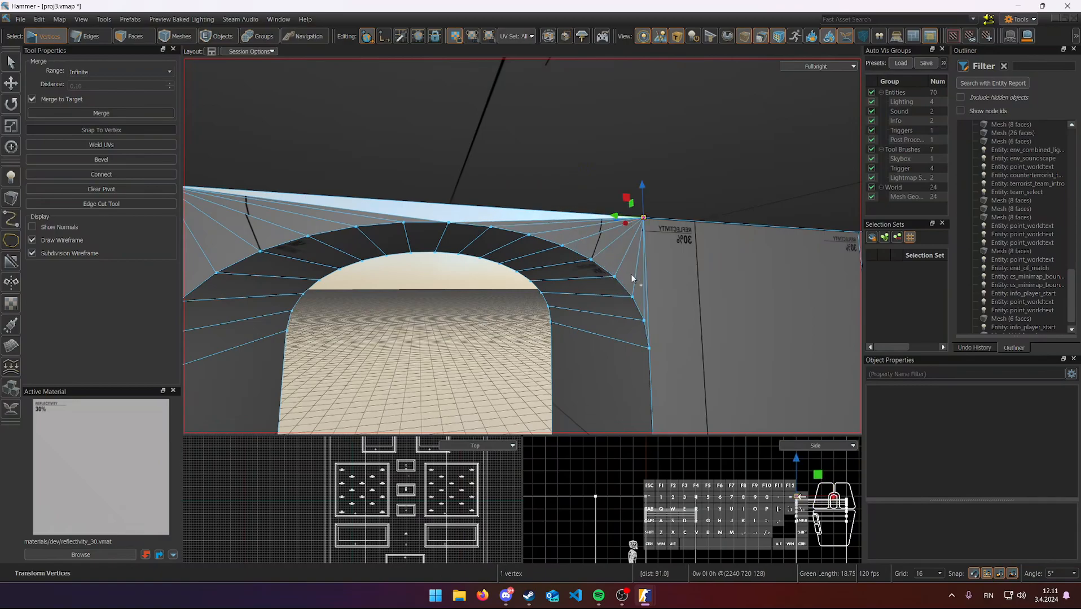
- Bridge the two open edges meeting at the arch's crown to close the remaining wall gap below the ceiling
right_click_drag(631, 275, 622, 277)
key("2")
left_click(536, 230)
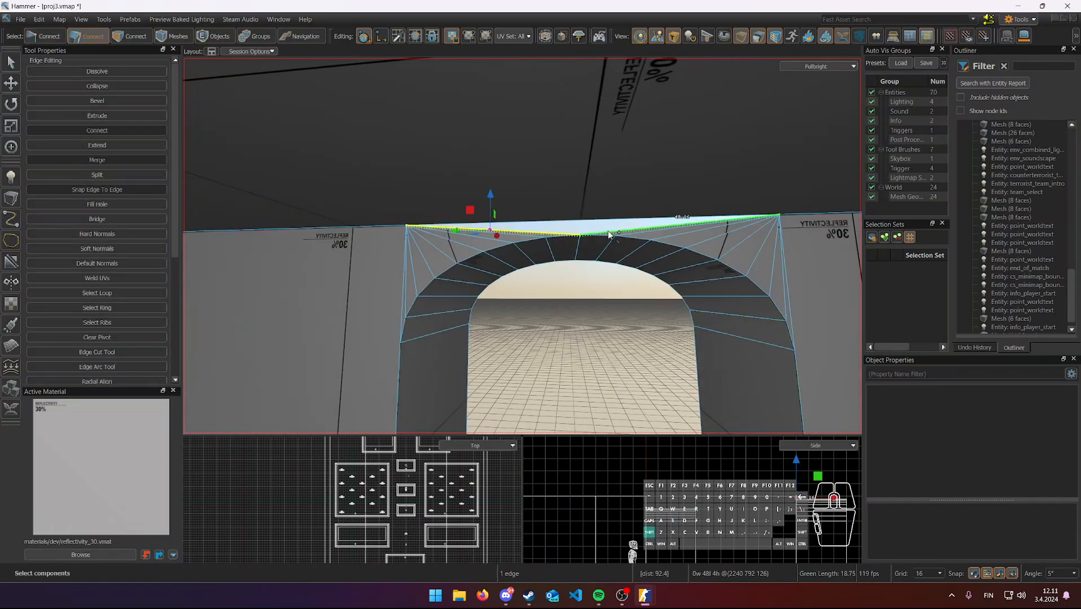
key("b")
- Select the boundary loop at the archway's open far end and fill it with a single face
right_click_drag(666, 259, 523, 246)
key("a")
key("d")
key("d")
key("w")
key("d")
key("w")
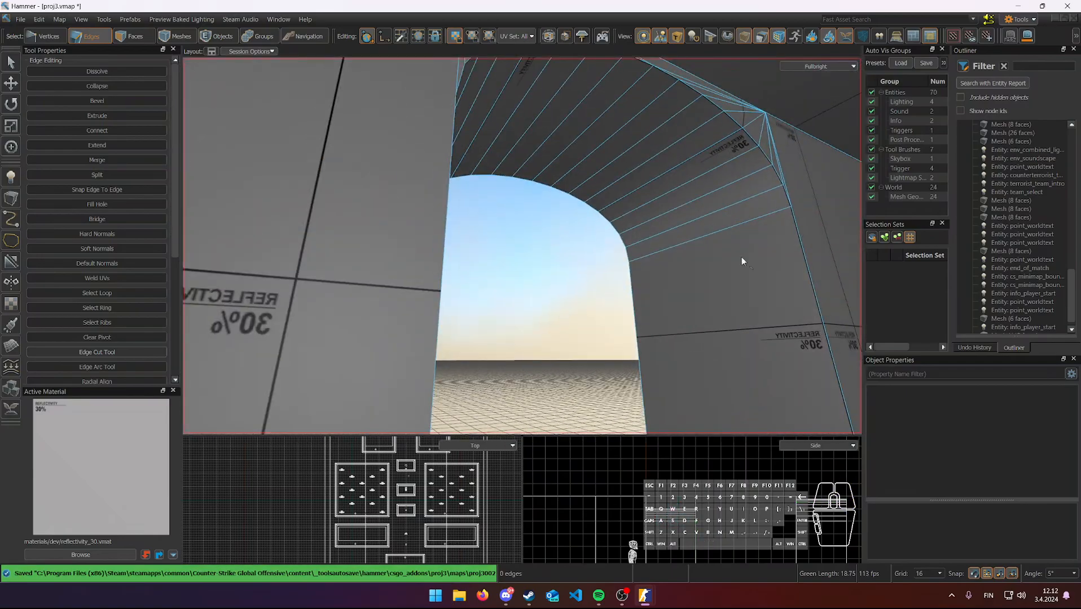
left_click(628, 254)
right_click_drag(627, 254, 544, 241)
double_click(526, 243)
double_click(605, 176)
right_click_drag(605, 176, 522, 246)
key("s")
key("p")
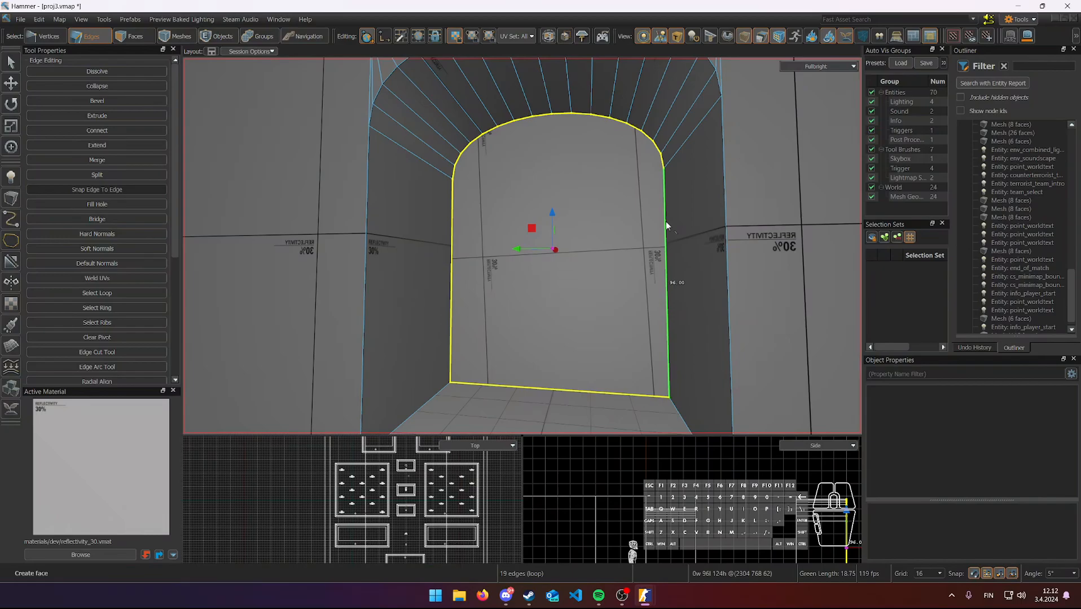
- Undo the single face filling the archway's far opening
right_click_drag(522, 246, 523, 246)
key("w")
key("s")
key("w")
key("s")
key("w")
key("s")
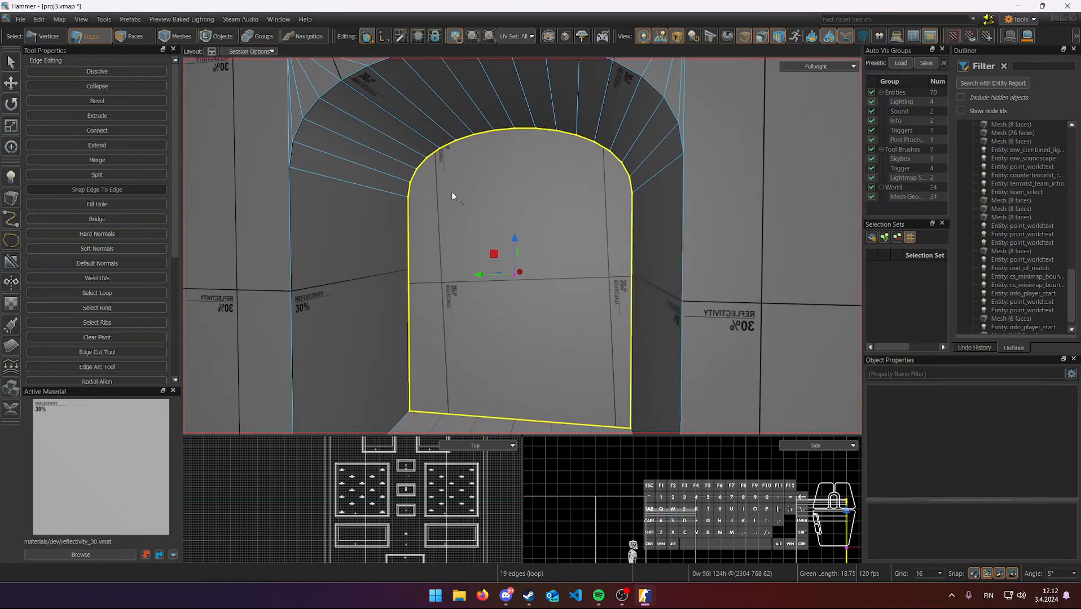
key("ctrl+z")
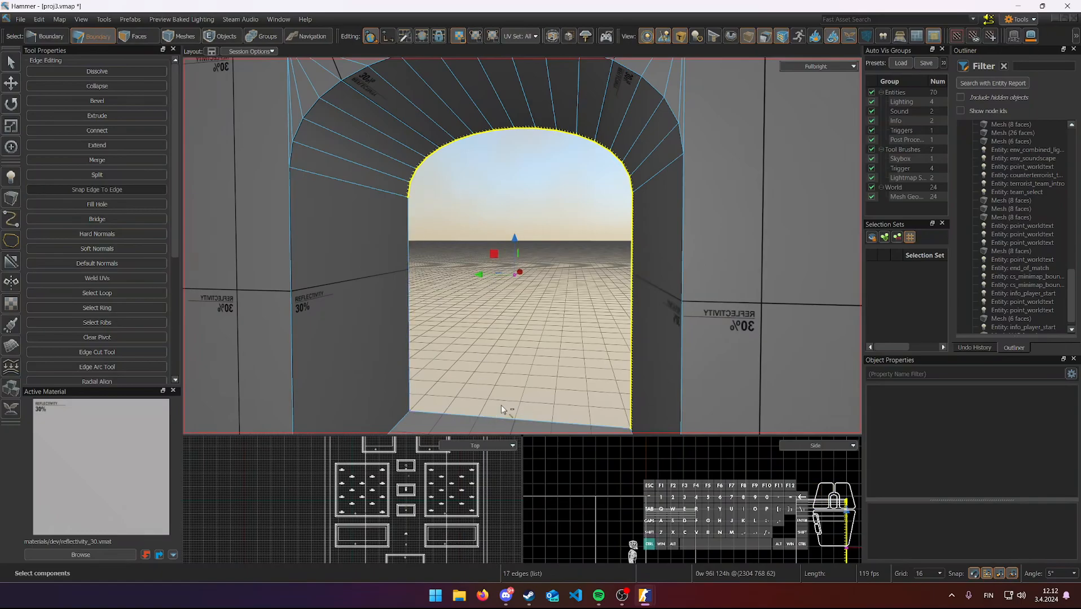
- Reduce the selection to the arch's 16 curved edges, extrude them downward and collapse the extruded edges to a single vertex
left_click(631, 356, "ctrl")
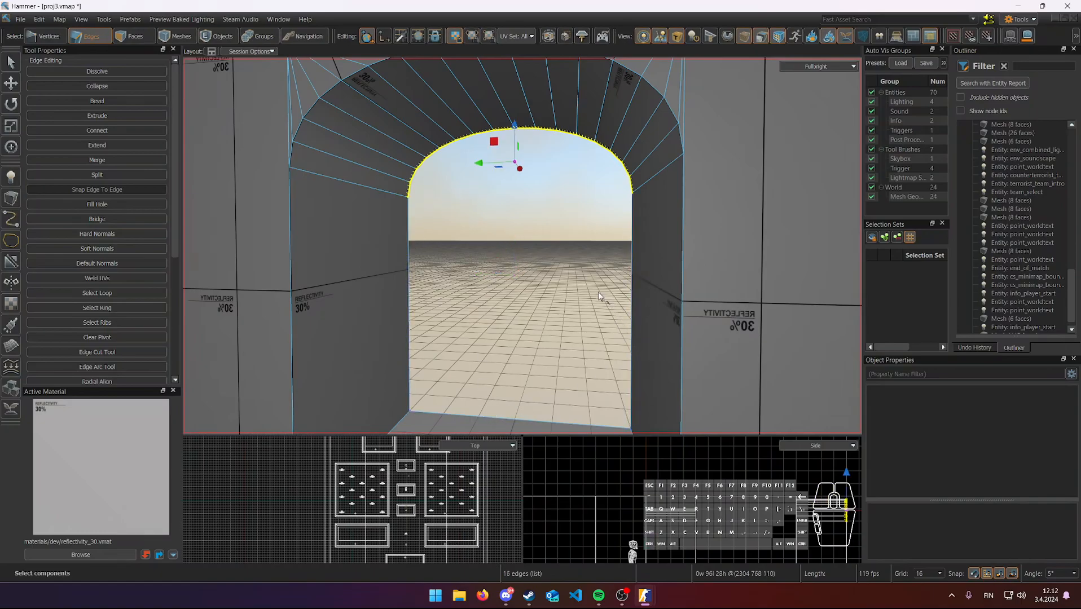
left_click_drag(516, 138, 517, 221, "shift")
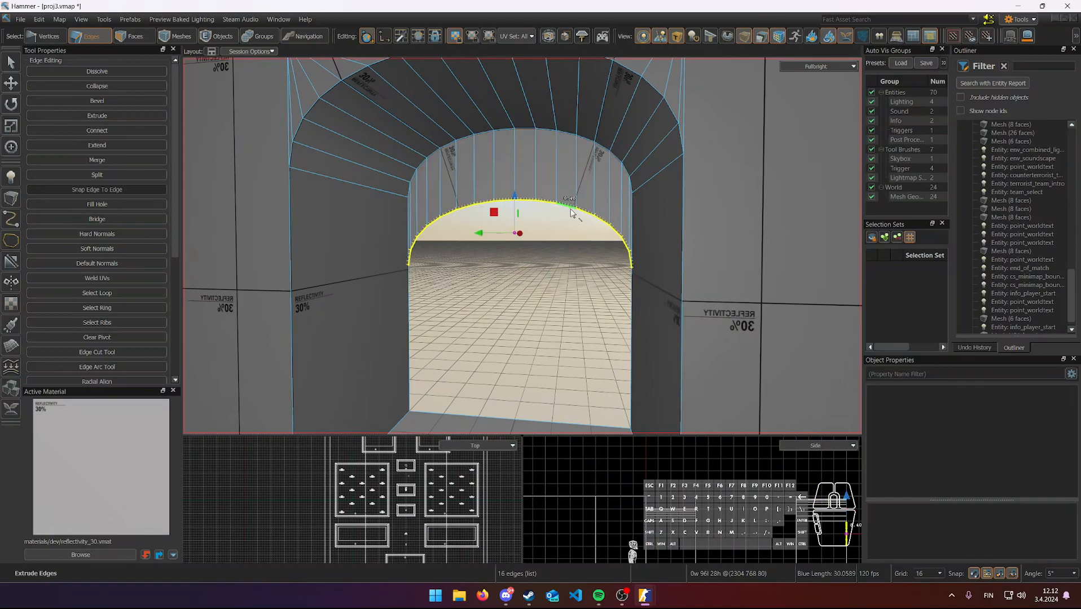
key("alt+m")
- Raise the collapsed vertex until it is level with the two ends of the arch curve
key("1")
left_click(514, 223)
left_click_drag(514, 222, 518, 210)
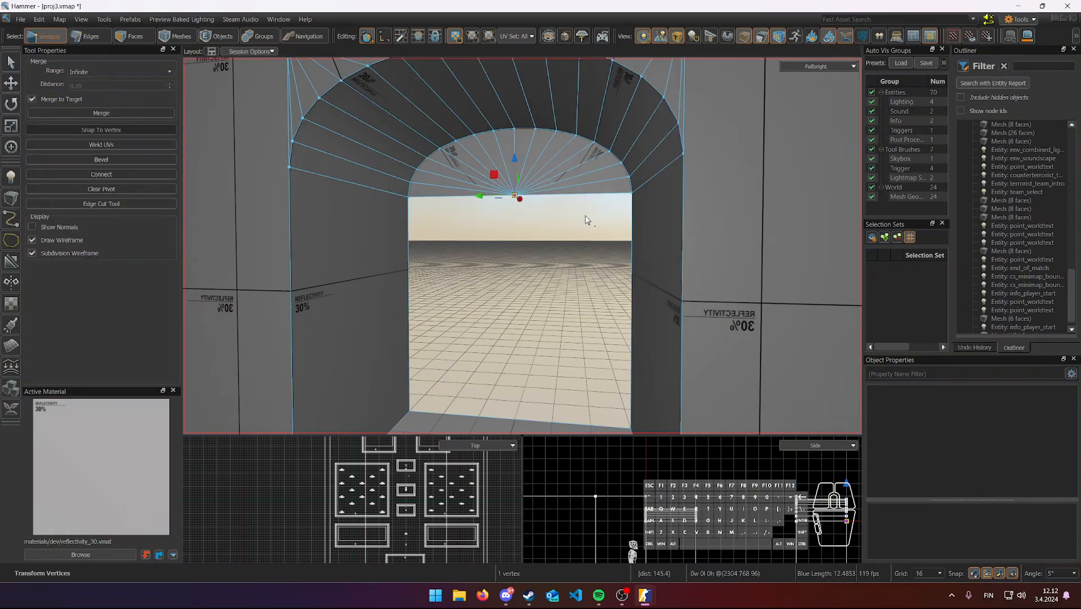
- Select the boundary of the rectangular opening below the arch fan and close it with Fill Hole
right_click_drag(576, 215, 553, 234)
key("2")
double_click(462, 177)
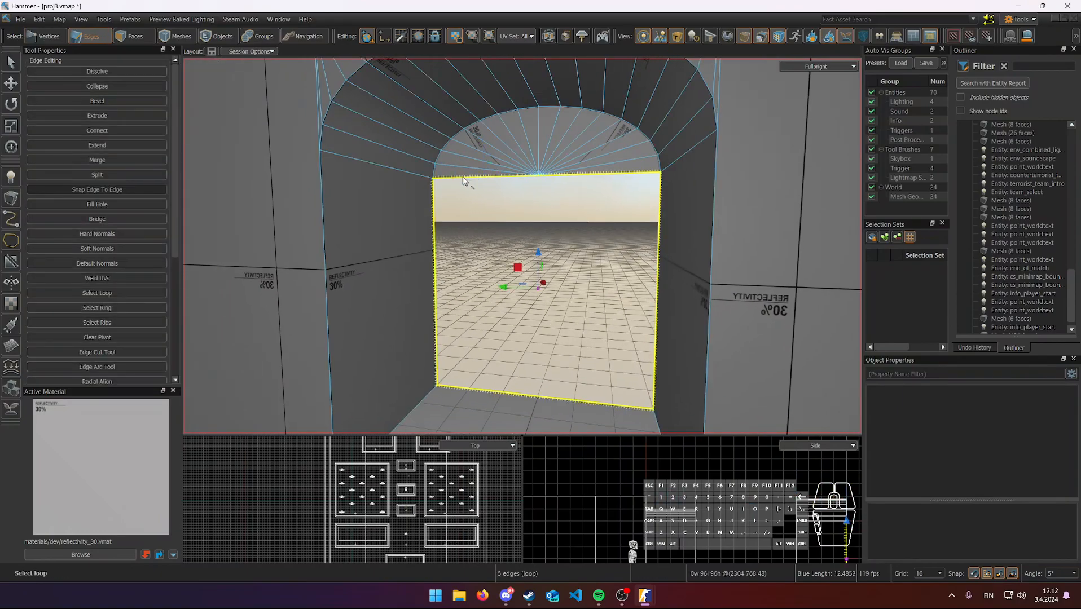
key("b")
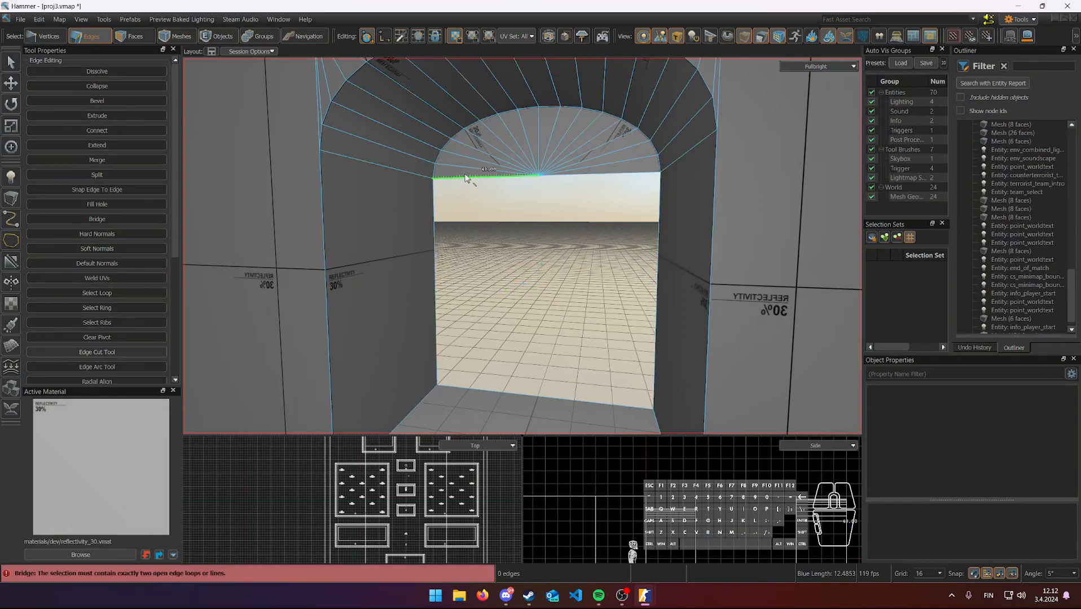
left_click(112, 206)
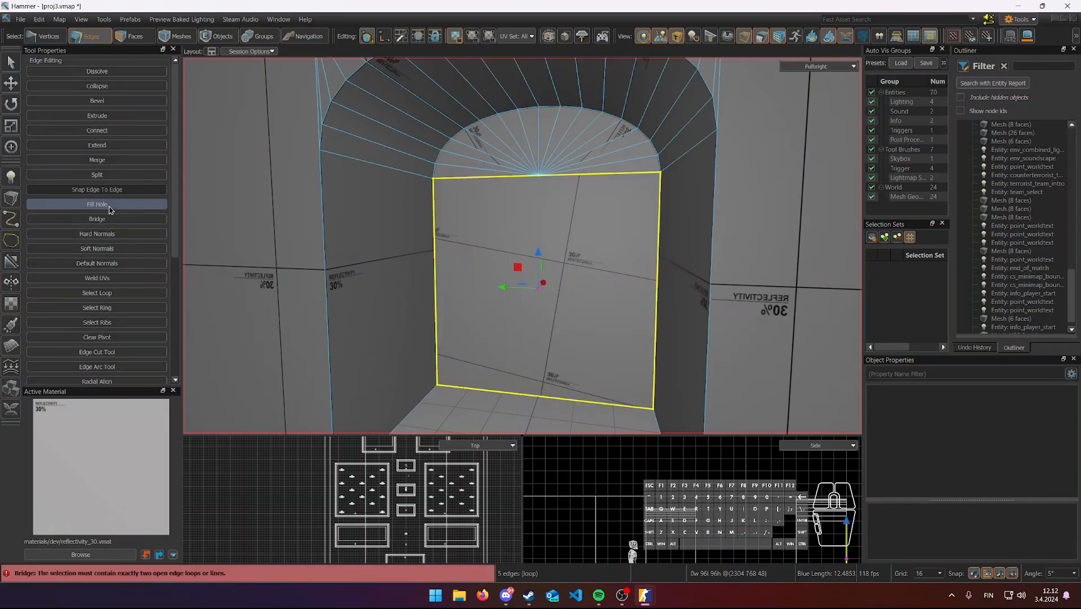
right_click_drag(452, 215, 453, 227)
key("w")
right_click_drag(522, 246, 521, 261)
key("s")
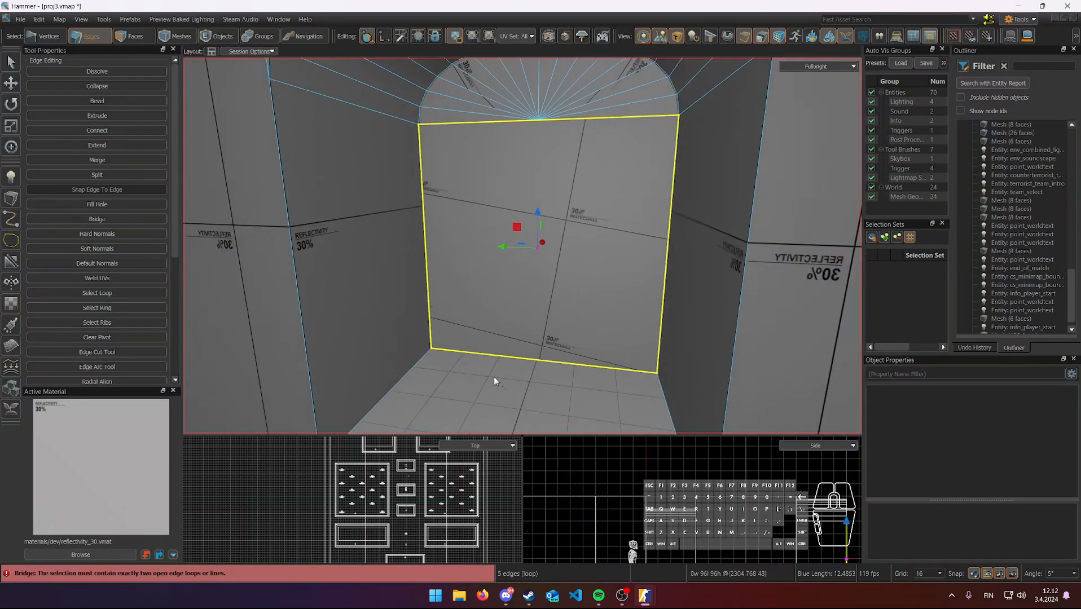
- Cut two vertical edges from ceiling to floor in the alcove's end wall, leaving a 64-unit-wide middle panel
right_click_drag(493, 192, 523, 246)
key("s")
key("d")
key("w")
key("s")
key("w")
right_click_drag(408, 143, 522, 246)
key("a")
key("a")
key("w")
key("s")
key("w")
key("w")
key("s")
key("s")
key("d")
key("w")
key("a")
key("s")
key("3")
left_click(471, 162)
key("c")
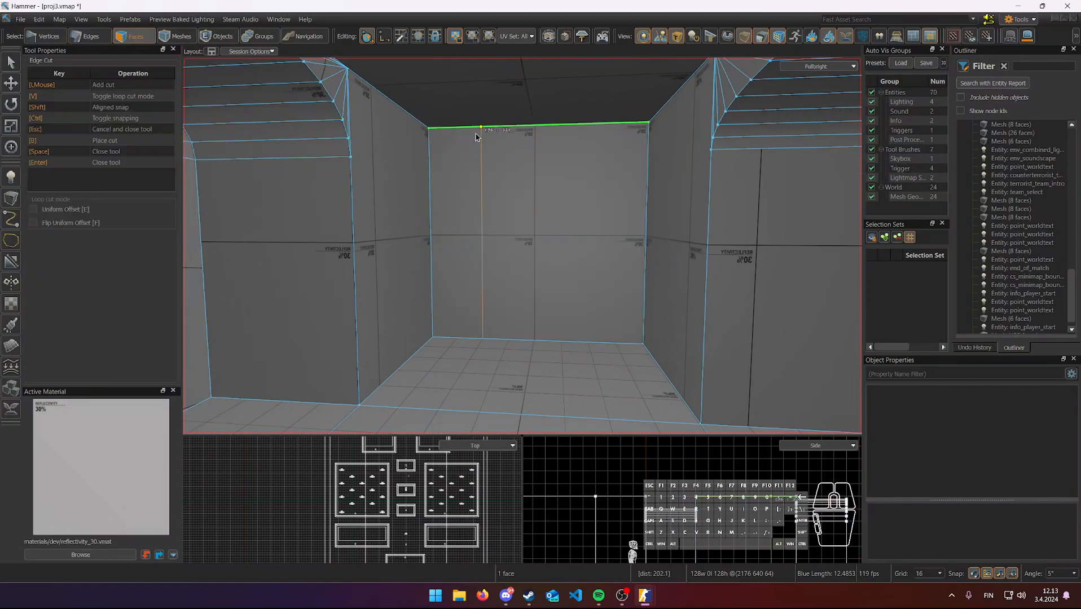
left_click(472, 137)
left_click(481, 337)
key("space")
left_click(580, 142)
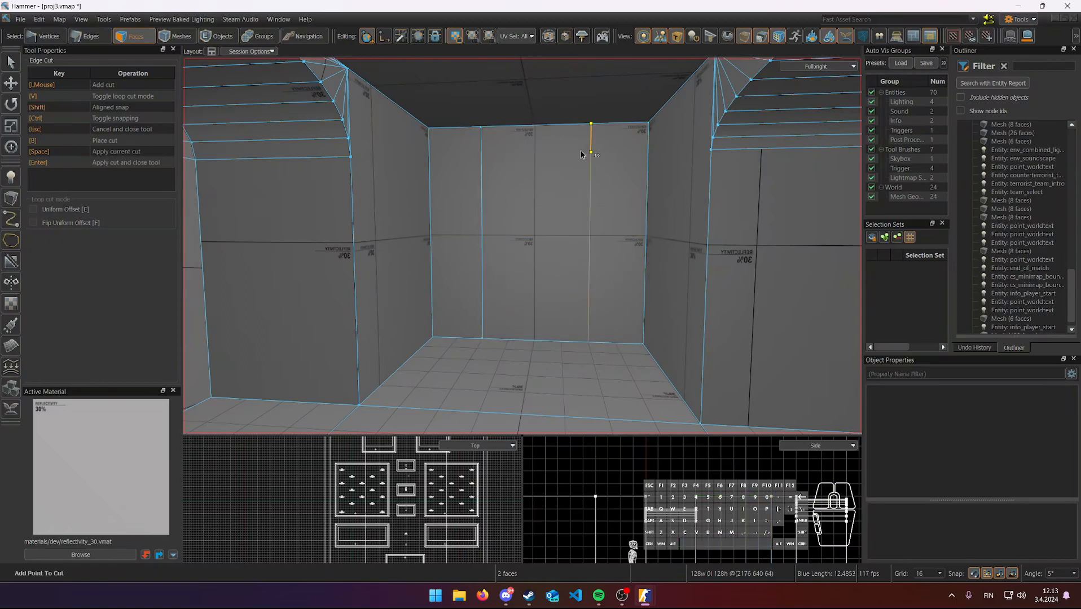
key("Return")
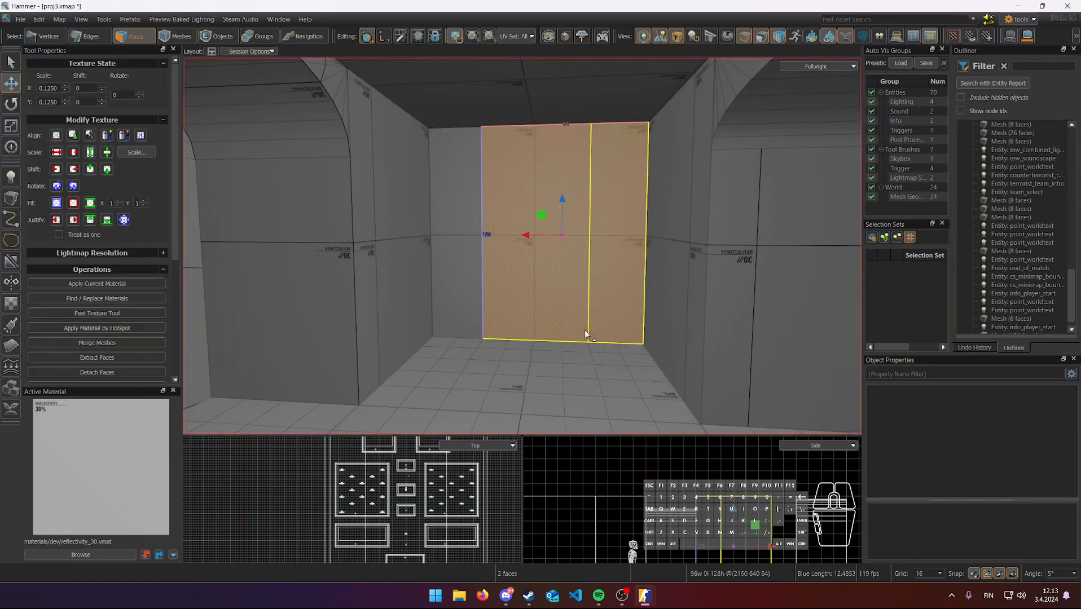
- Cut the middle panel horizontally at a height of 96 units and delete its lower face to open a doorway
left_click(555, 314)
key("c")
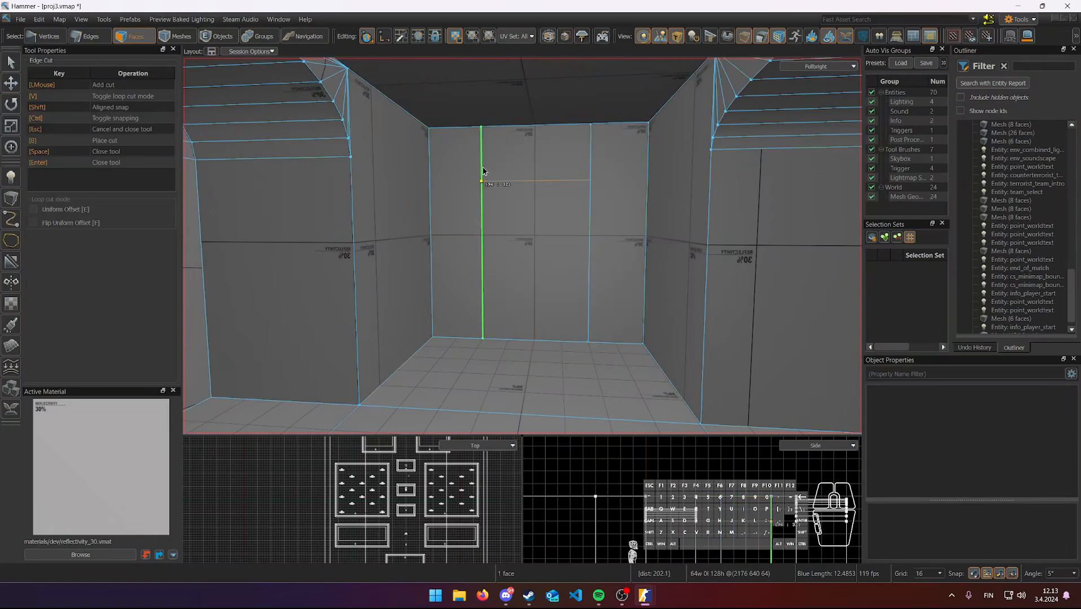
left_click(483, 172)
key("Return")
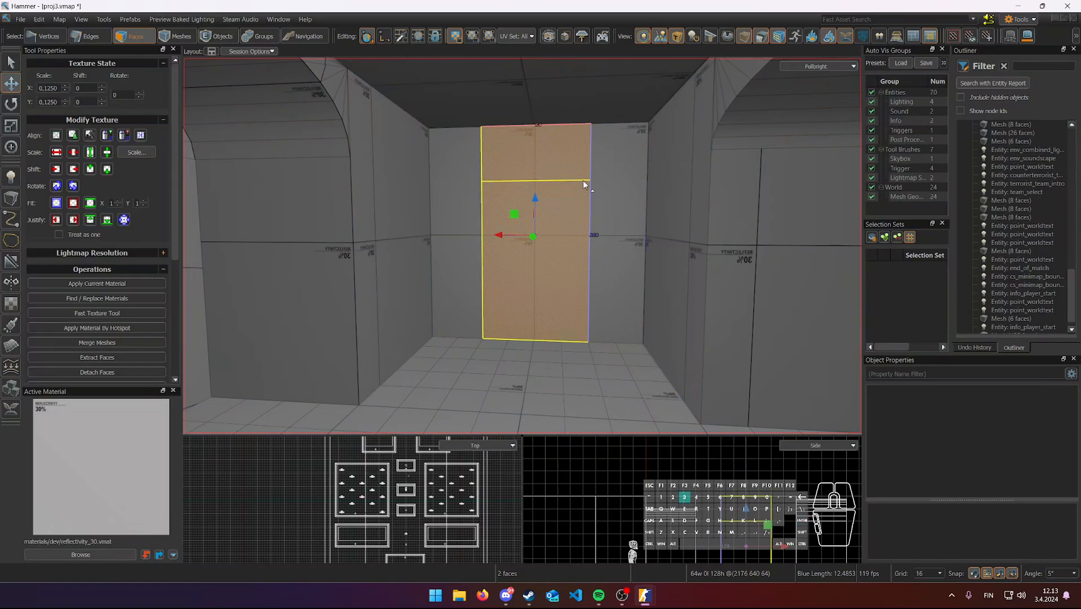
left_click(570, 187)
key("Delete")
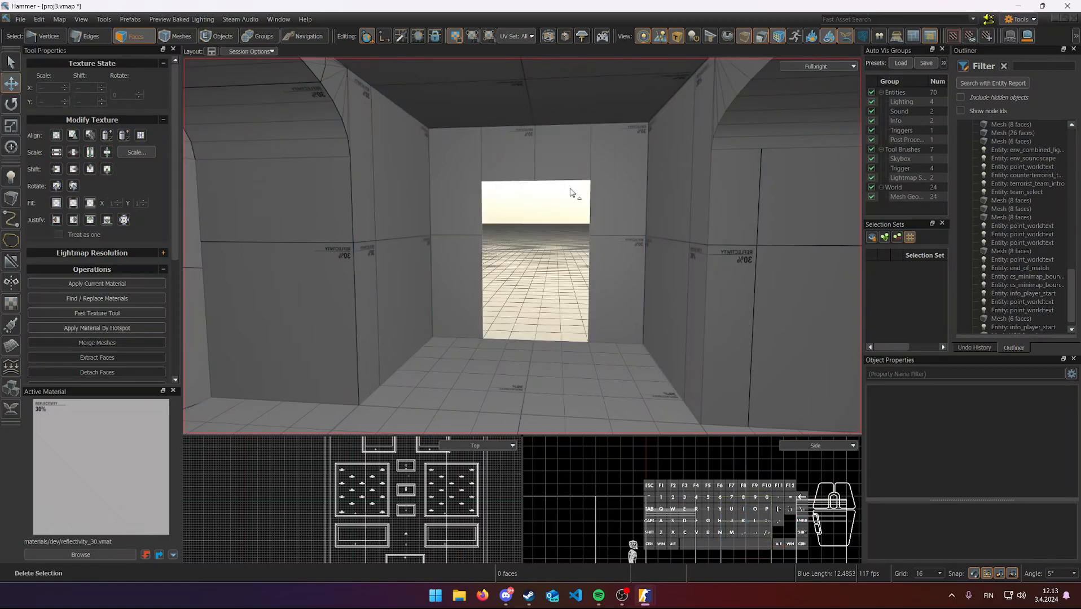
- Start an edge arc on the doorway's top edge with 16 steps and an arc height of -16
key("2")
left_click(543, 181)
key("y")
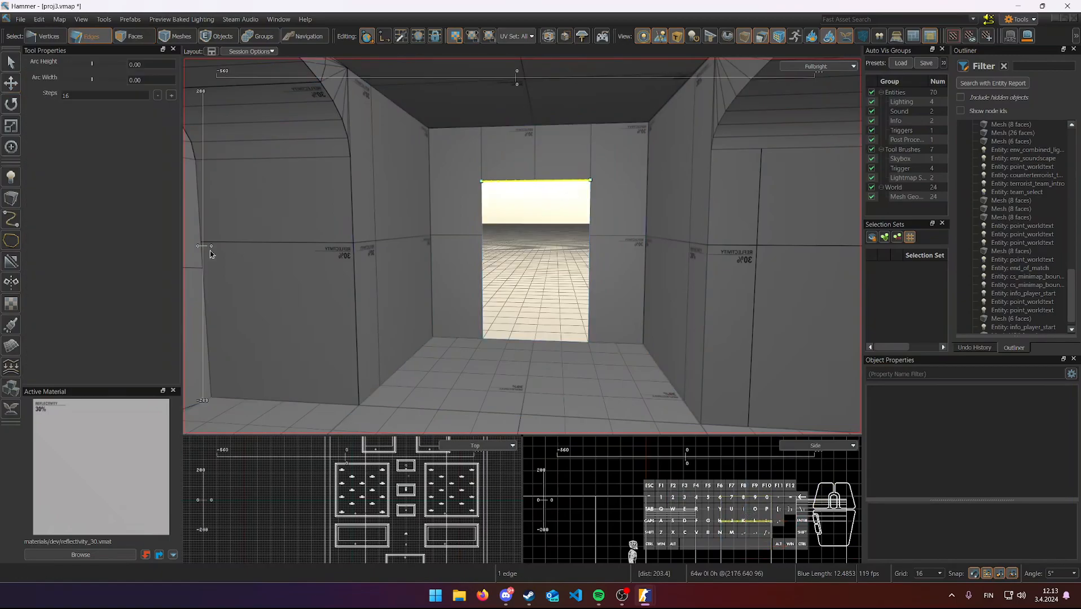
left_click_drag(203, 247, 204, 253)
left_click_drag(204, 246, 203, 258)
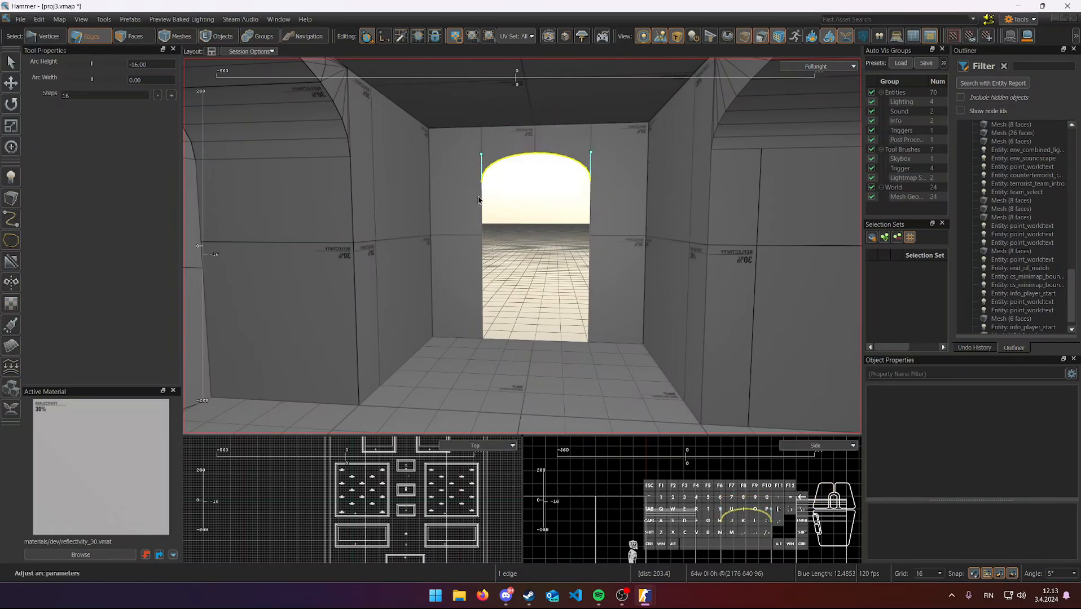
- Try reshaping the doorway arc with an arc width of -16 and restore the width to 0
right_click_drag(498, 220, 455, 243)
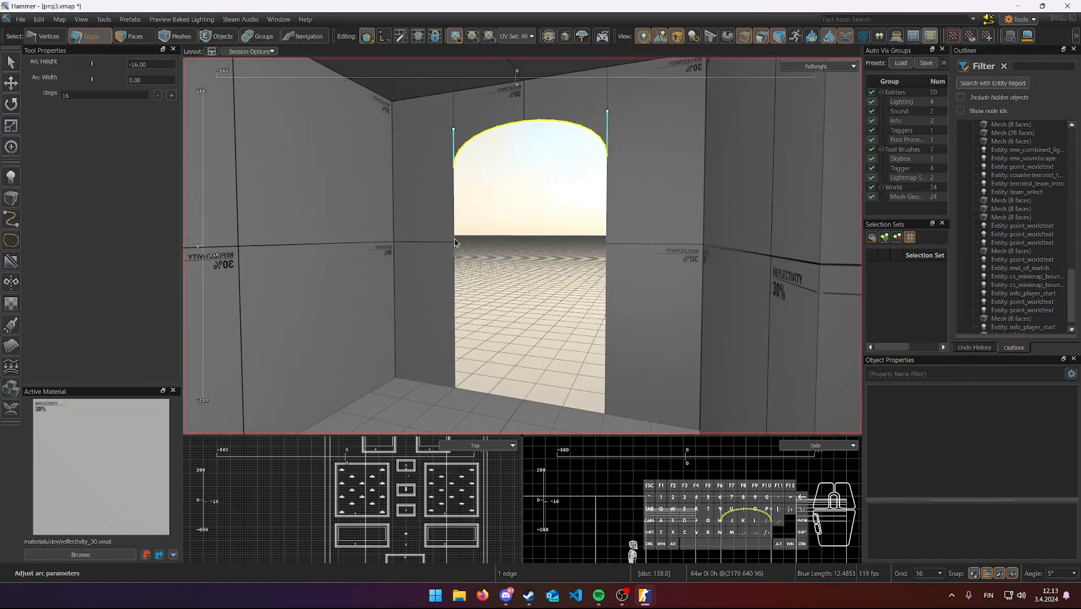
right_click_drag(472, 178, 480, 184)
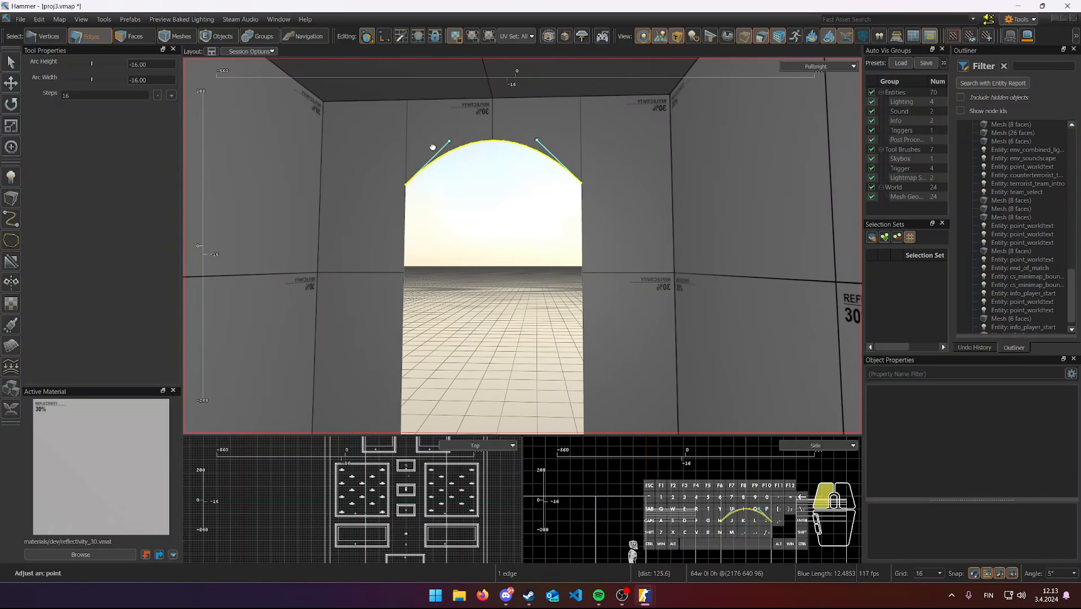
key("w")
right_click_drag(434, 151, 468, 192)
key("s")
key("s")
left_click_drag(525, 177, 484, 182)
key("w")
key("d")
right_click_drag(526, 156, 519, 151)
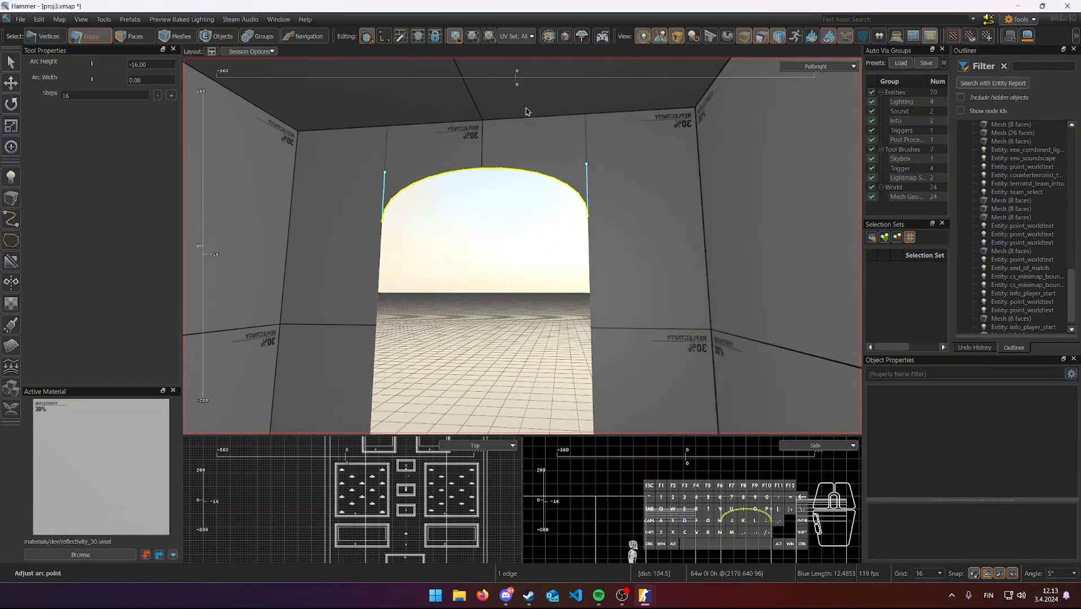
- Apply the arc to the doorway's top edge
right_click_drag(517, 118, 456, 159)
right_click_drag(522, 245, 522, 246)
key("s")
key("s")
key("w")
key("s")
key("Return")
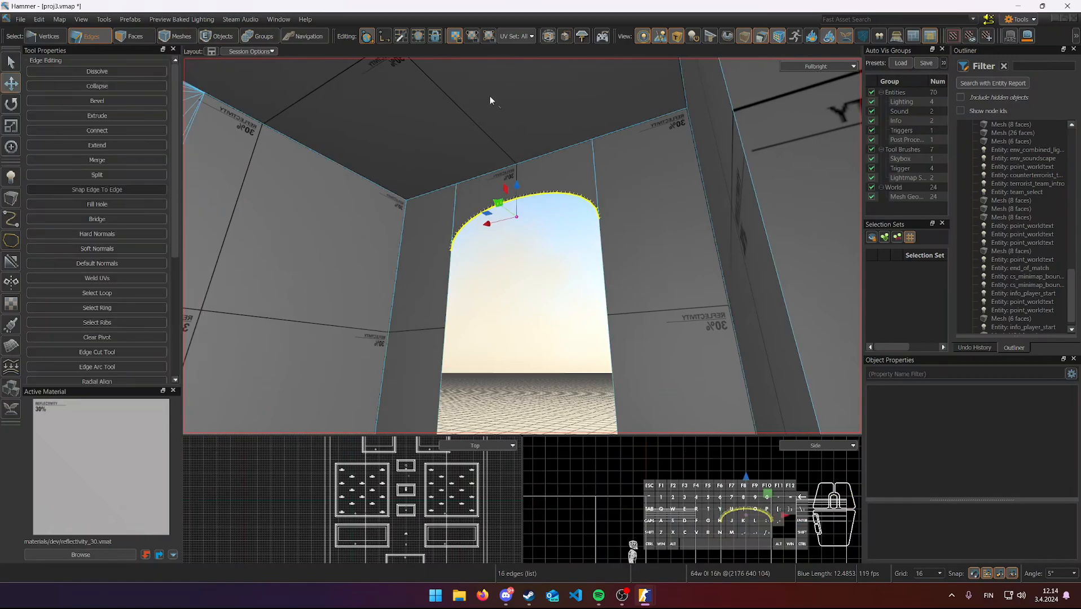
- Extrude the doorway's arched top edges 64 units outward from the room
left_click_drag(522, 223, 532, 230, "shift")
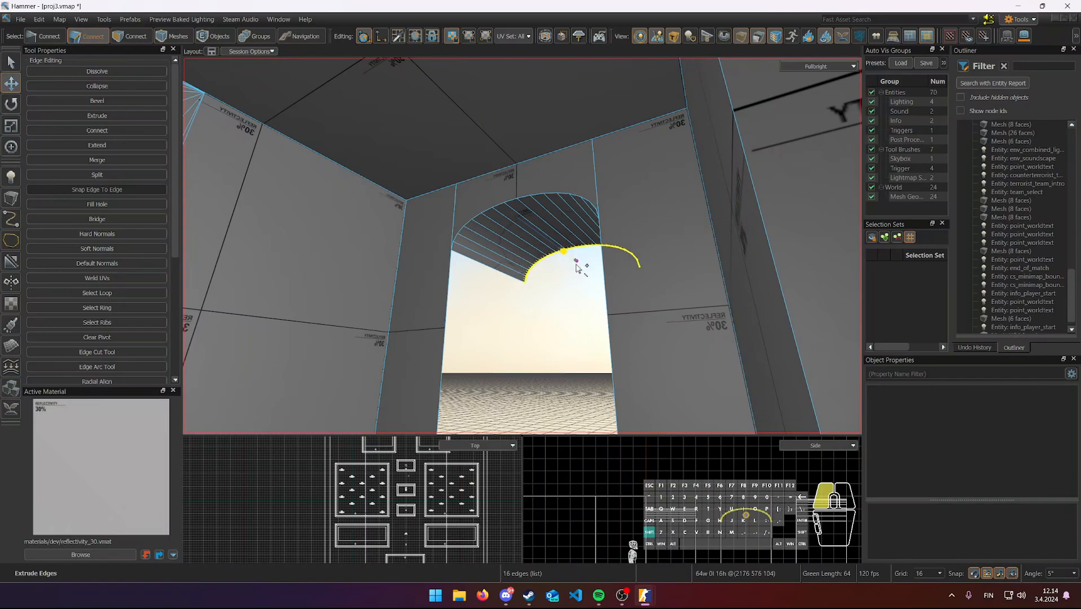
left_click_drag(576, 268, 577, 268, "shift")
right_click_drag(576, 268, 578, 302)
key("d")
key("a")
- Set the grid size to 64 and extrude the arch's outer end edges farther outward as a second segment
left_click(931, 573)
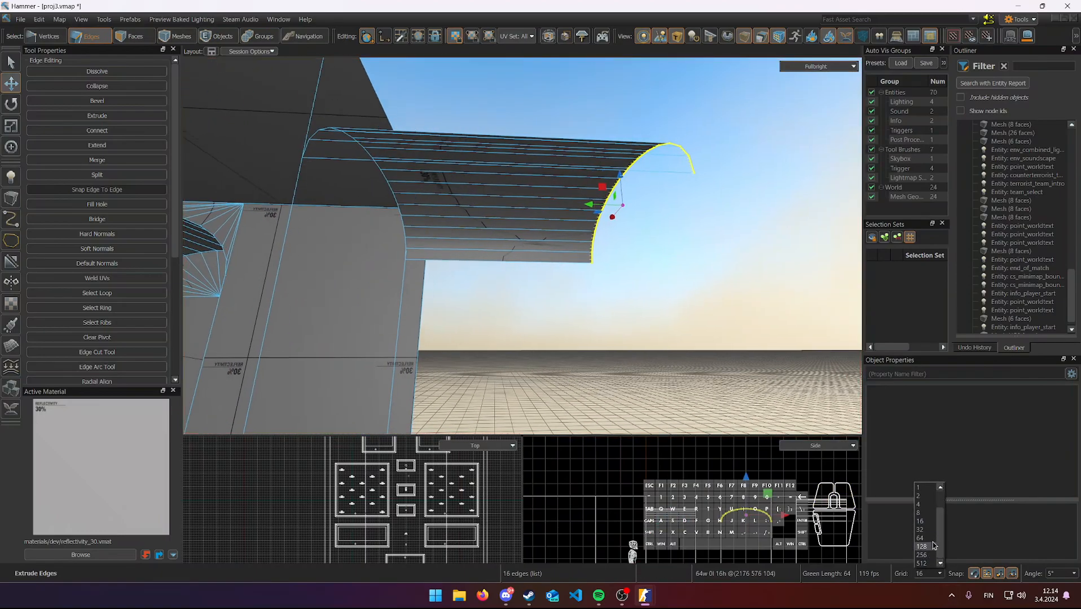
left_click(921, 538)
left_click_drag(636, 208, 637, 209, "shift")
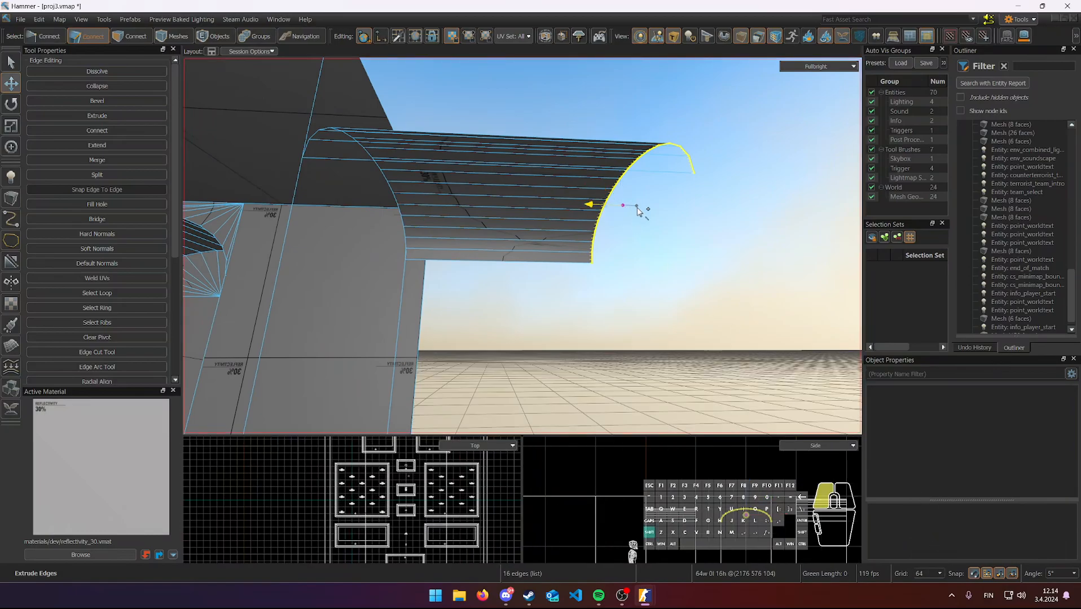
left_click_drag(714, 219, 756, 222, "shift")
- Select the floor edge of the new doorway and locate it in the 2D views
right_click_drag(755, 222, 522, 246)
key("d")
left_click(508, 272)
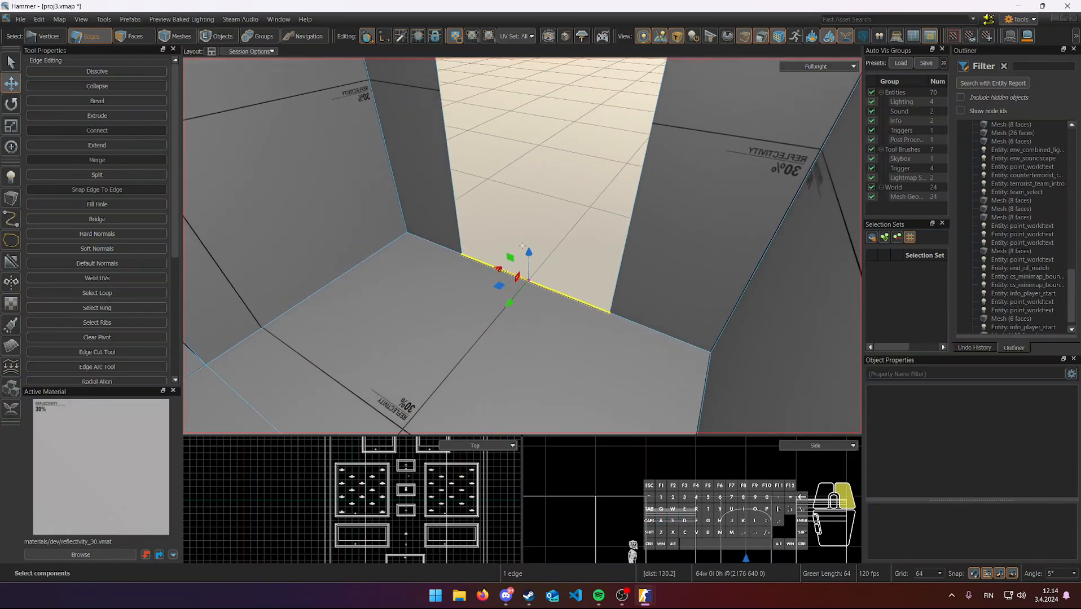
right_click_drag(737, 531, 698, 467)
right_click_drag(434, 496, 354, 484)
right_click_drag(689, 497, 654, 512)
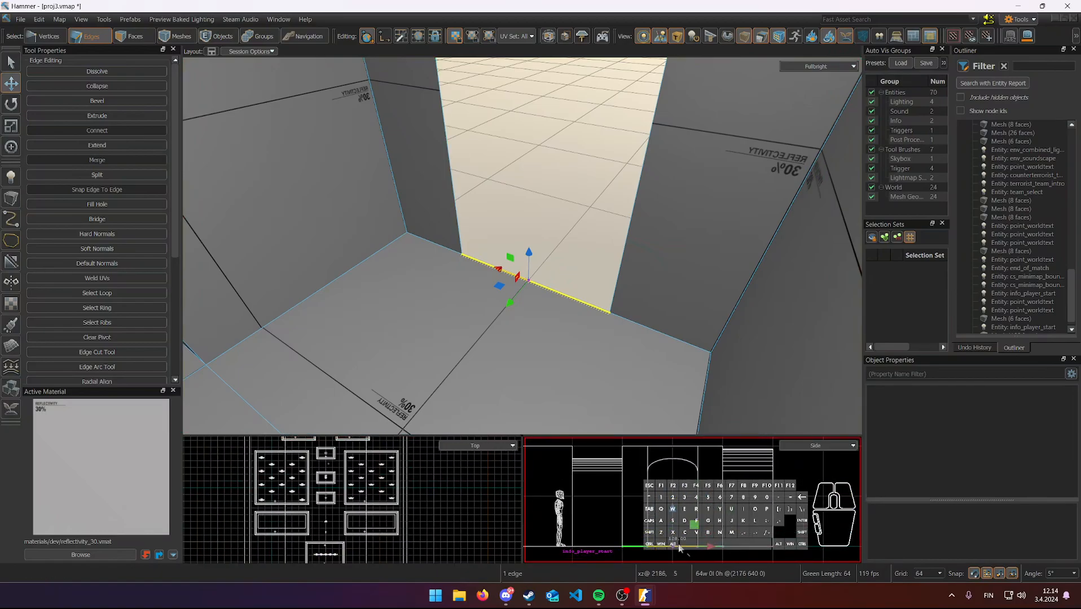
key("d")
right_click_drag(522, 246, 522, 246)
key("s")
key("w")
key("s")
key("a")
key("w")
key("d")
- Switch the side 2D view to 2d Front (y/z) and enlarge it around the doorway's floor edge
left_click(815, 446)
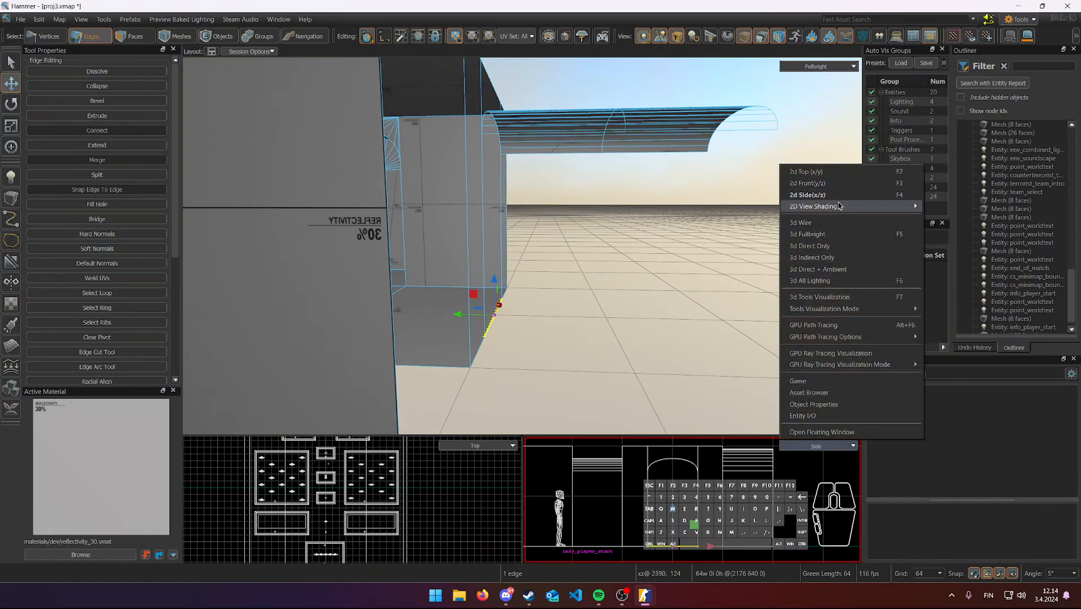
left_click(813, 184)
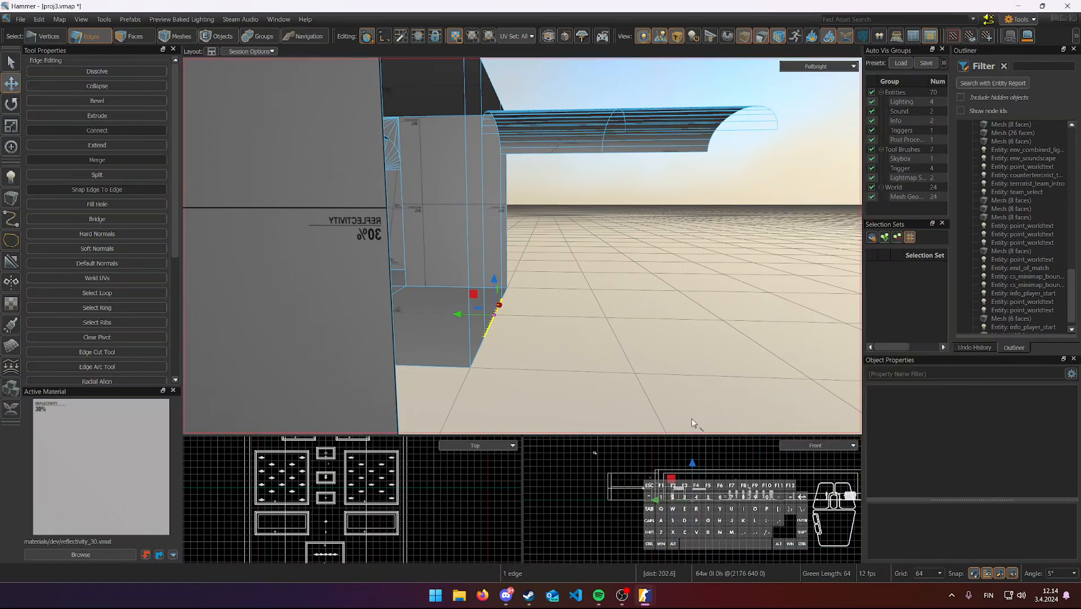
right_click_drag(833, 509, 855, 502)
scroll(774, 494, "up", 9)
right_click_drag(762, 492, 718, 481)
scroll(731, 506, "up", 3)
scroll(721, 499, "up", 6)
key("a")
right_click_drag(687, 385, 687, 385)
left_click(816, 446)
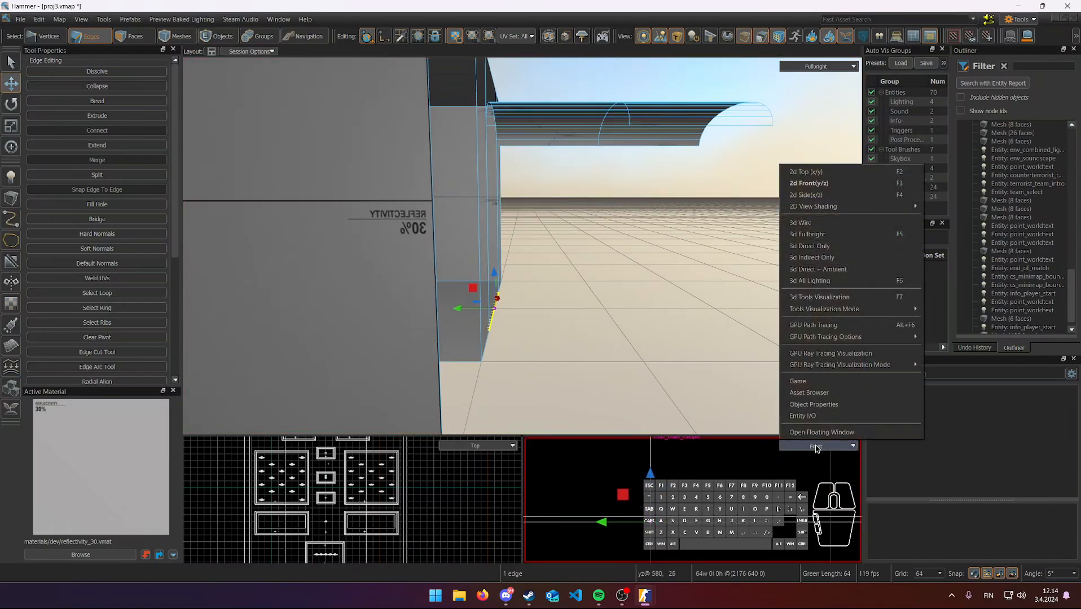
left_click(764, 480)
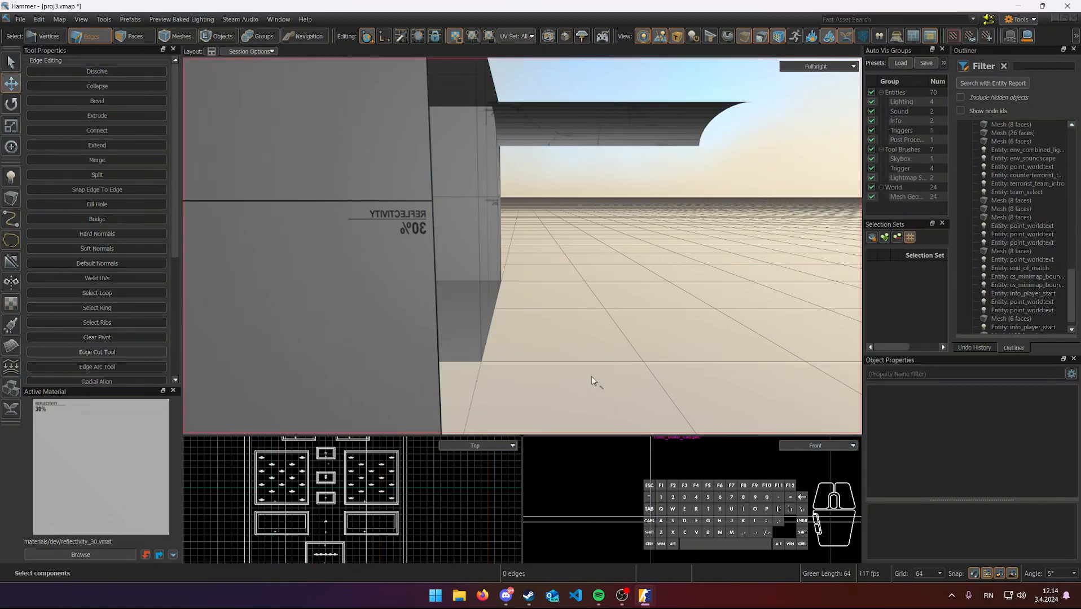
- Set the grid size to 8 and extrude the new doorway's outer floor edge 16 units outward
right_click_drag(602, 394, 590, 397)
right_click_drag(523, 246, 528, 246)
key("d")
key("2")
left_click(494, 315)
mouse_move(556, 353)
right_mouse_down()
mouse_move(557, 370)
mouse_move(564, 354)
right_mouse_up()
key("w")
left_click(928, 573)
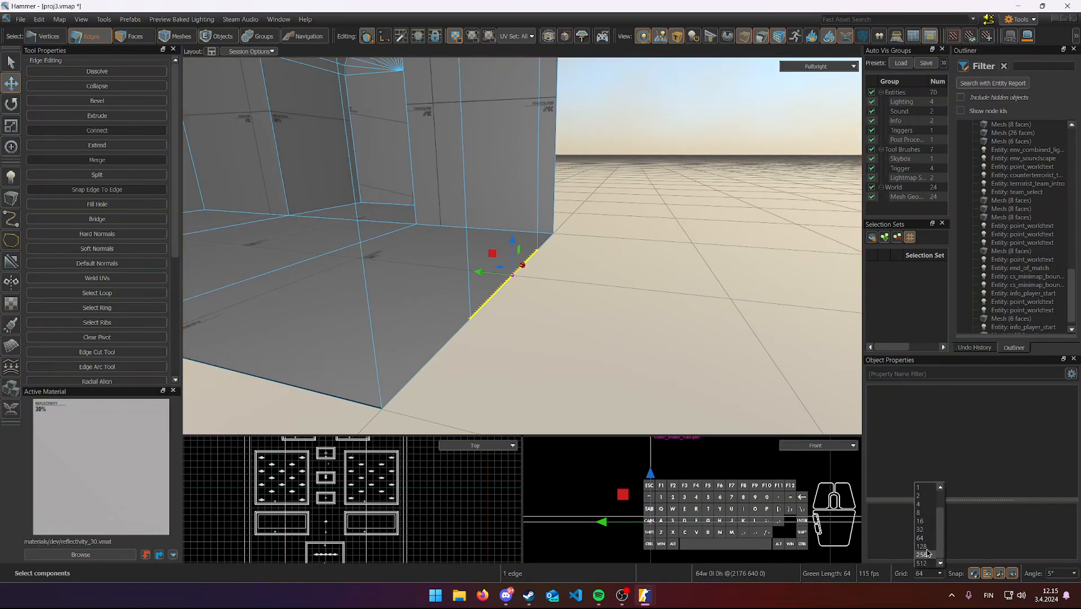
left_click(927, 513)
right_click_drag(660, 287, 522, 246)
key("a")
key("s")
key("w")
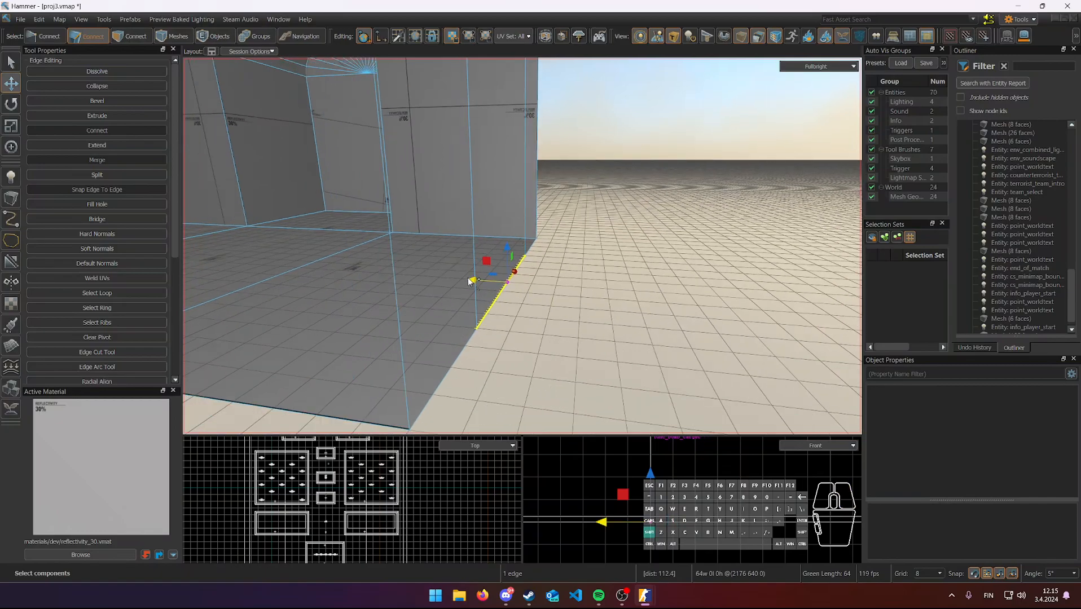
left_click_drag(507, 285, 550, 294, "shift")
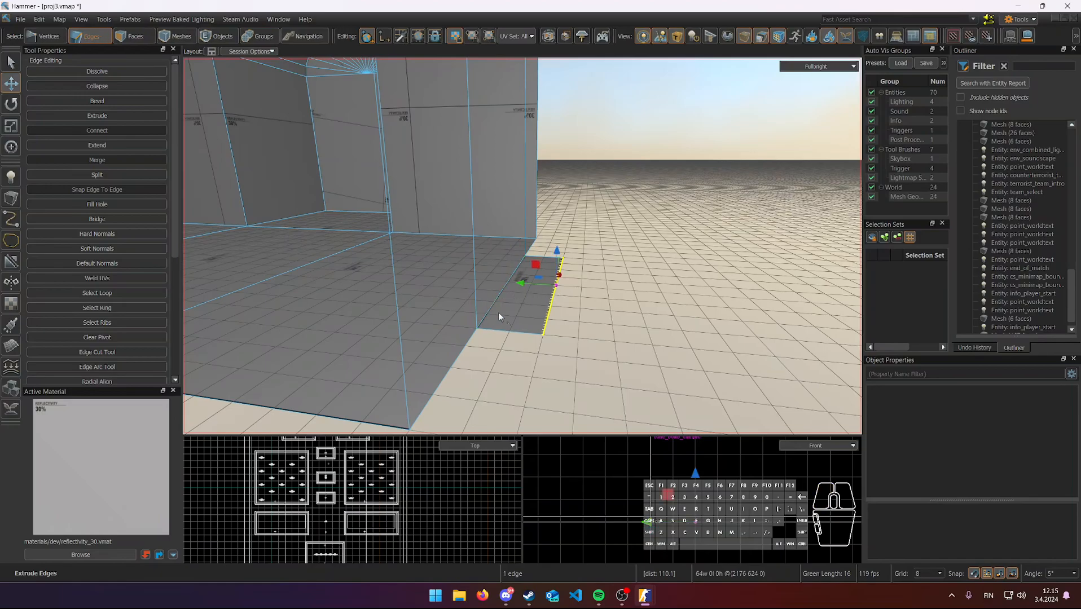
- Extrude the floor edge alternately 8 units up and 16 units outward to form a rising staircase
key("shift")
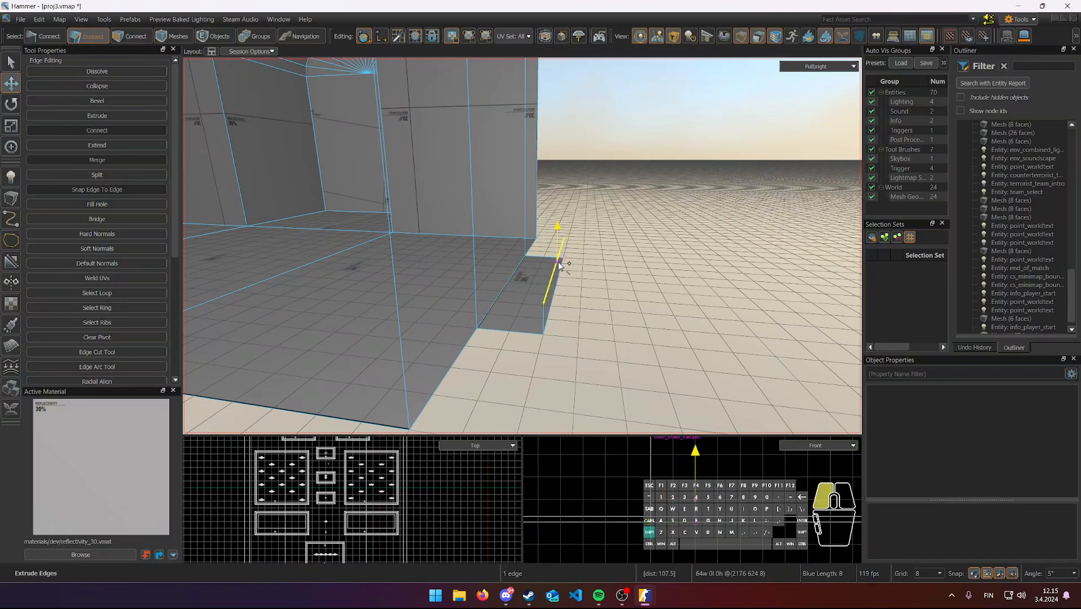
key("shift")
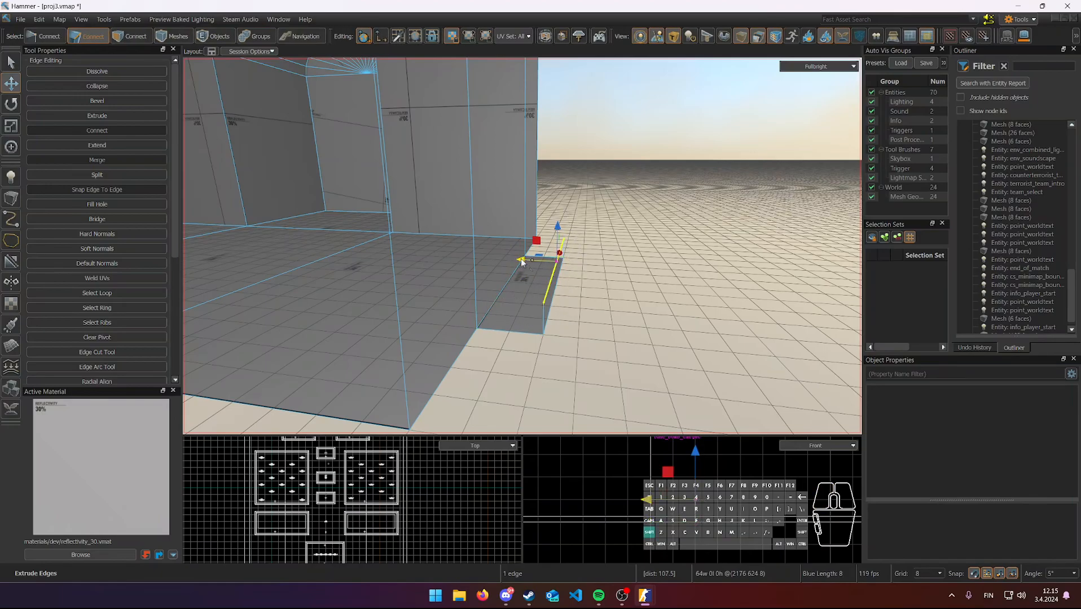
left_click_drag(567, 265, 602, 271, "shift")
key("d")
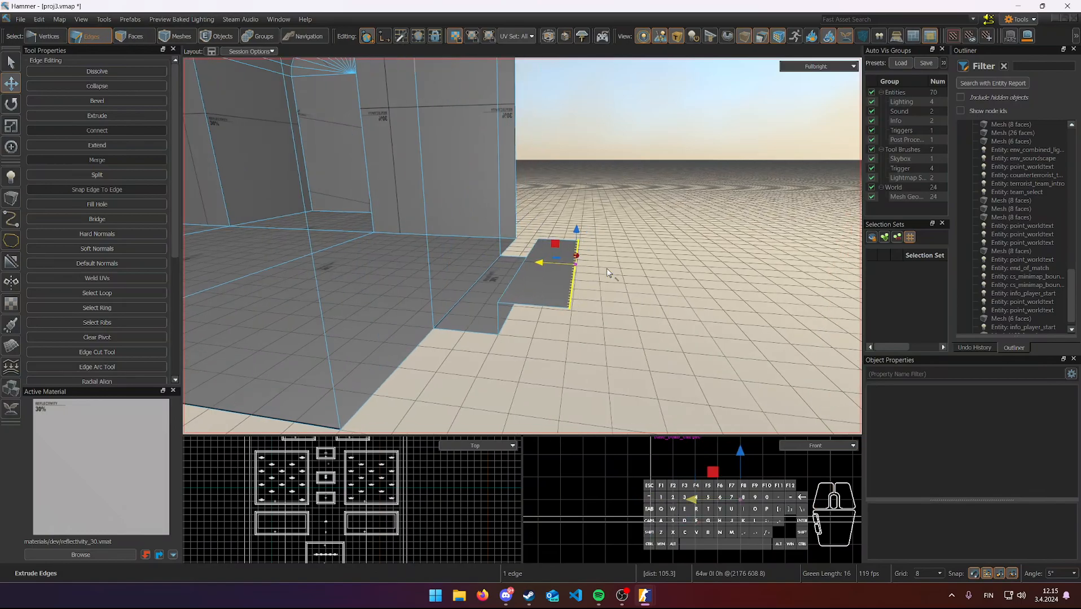
left_click_drag(577, 231, 578, 206, "shift")
left_click_drag(608, 241, 621, 242, "shift")
key("d")
left_click_drag(545, 209, 544, 242, "shift")
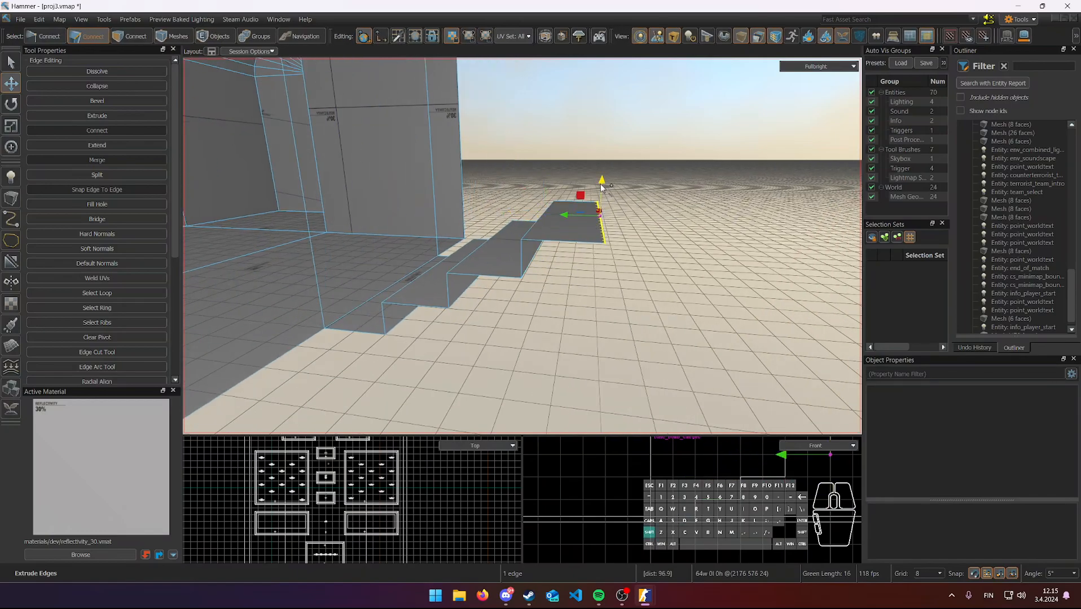
- Extrude the staircase's top edge 48 units outward as a landing, in line with the arch's outer end
key("a")
right_click_drag(655, 191, 841, 197)
key("w")
key("s")
mouse_move(523, 246)
right_mouse_down()
mouse_move(519, 271)
mouse_move(361, 226)
mouse_move(511, 251)
mouse_move(516, 268)
mouse_move(536, 258)
mouse_move(527, 258)
right_mouse_up()
key("w")
key("d")
key("a")
key("w")
key("s")
key("d")
right_click_drag(805, 517, 572, 491)
left_click_drag(572, 491, 736, 496, "shift")
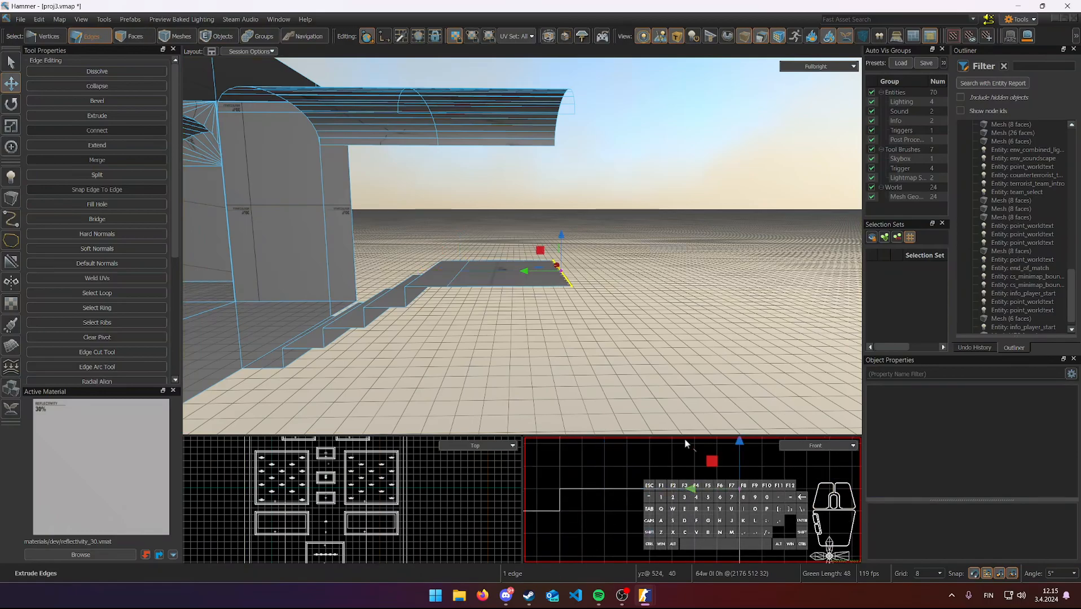
right_click_drag(527, 251, 523, 246)
key("d")
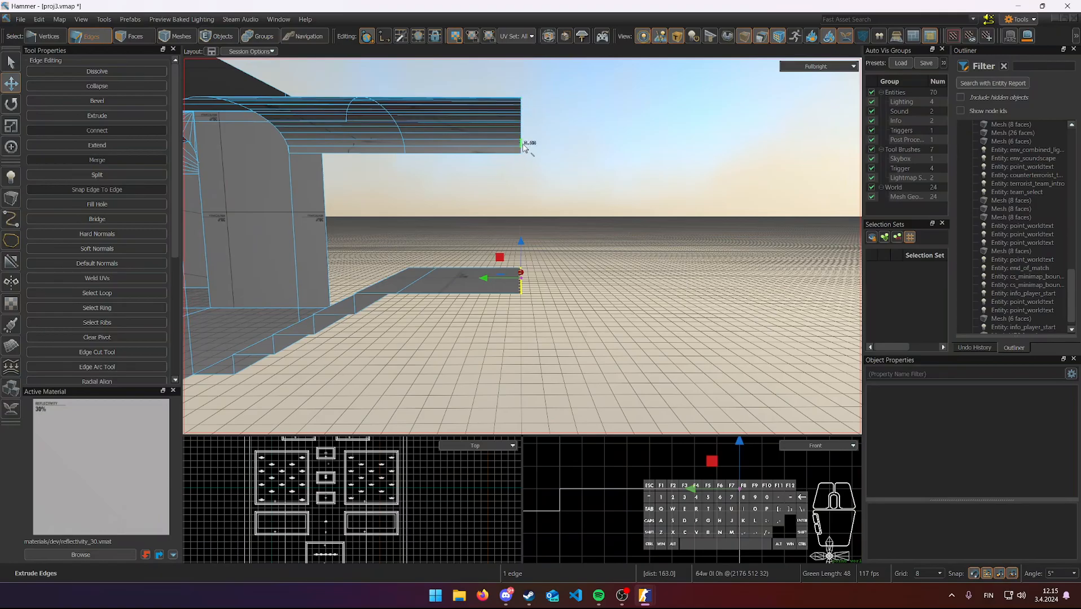
- Select the stepped edge loop along one side of the stairs, extrude it 24 units upward and collapse it to a point
right_click_drag(527, 117, 522, 246)
key("w")
key("a")
key("s")
key("2")
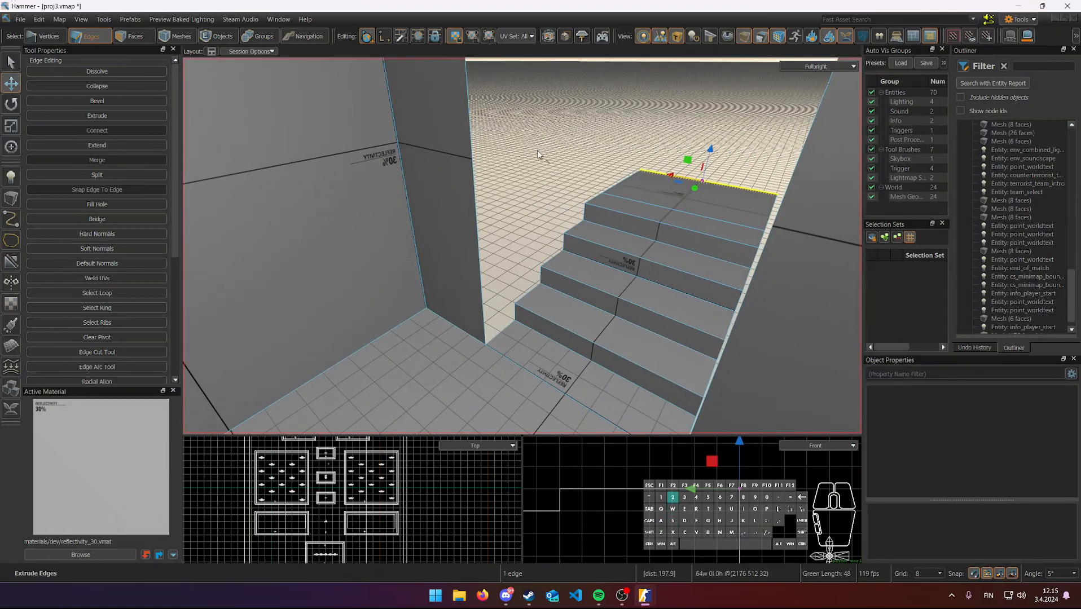
left_click(502, 334)
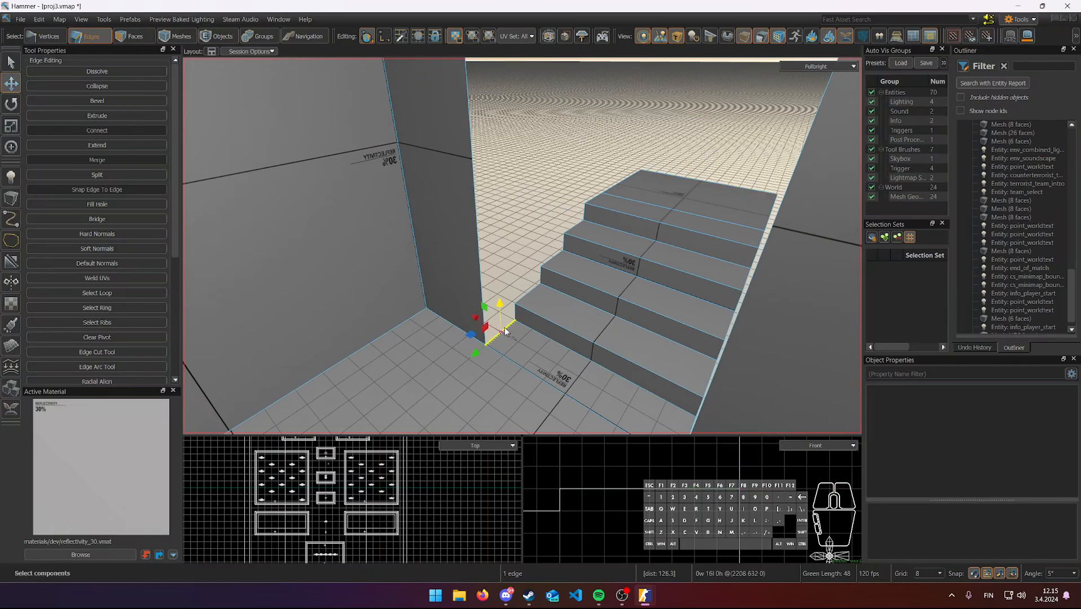
double_click(584, 213, "shift")
key("w")
right_click_drag(595, 227, 522, 246)
key("a")
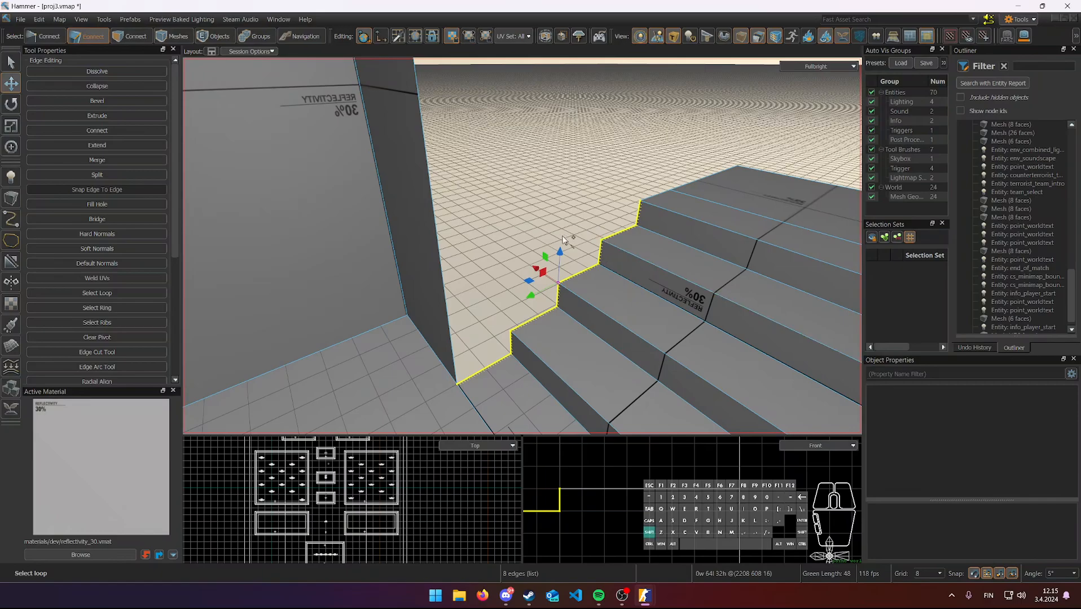
left_click_drag(560, 255, 563, 204, "shift")
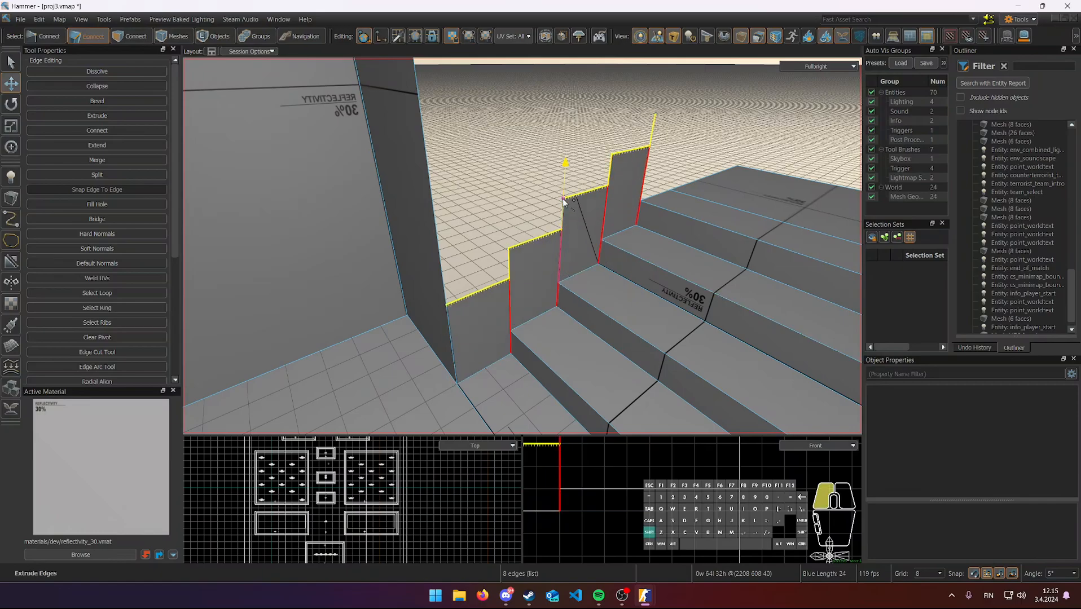
key("o")
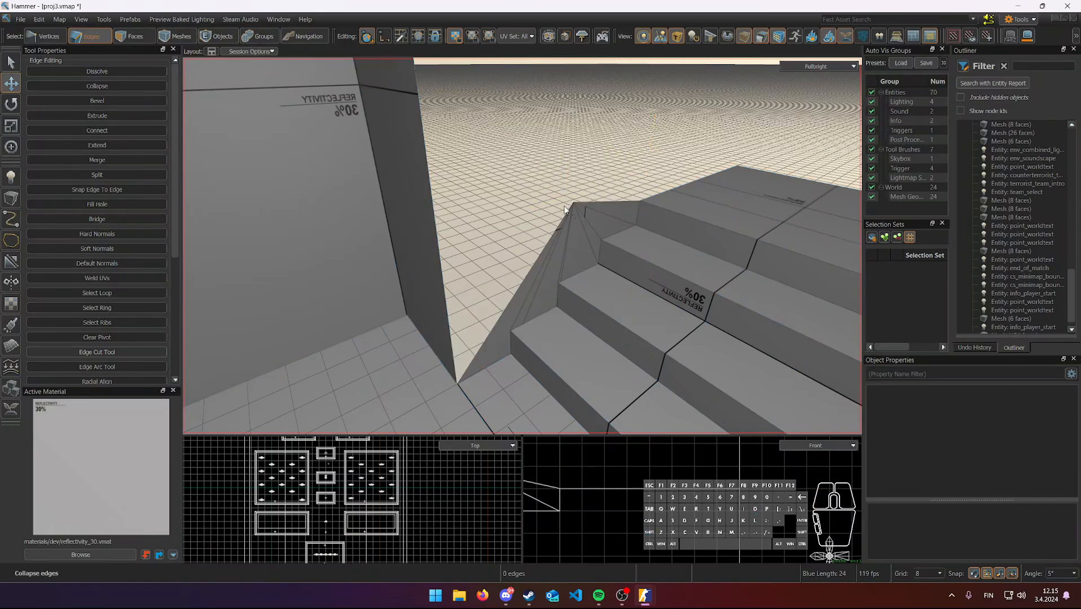
- Move the collapsed vertex against the doorway wall at landing height to close that side of the stairs
key("1")
left_click(573, 204)
left_click_drag(573, 204, 438, 263)
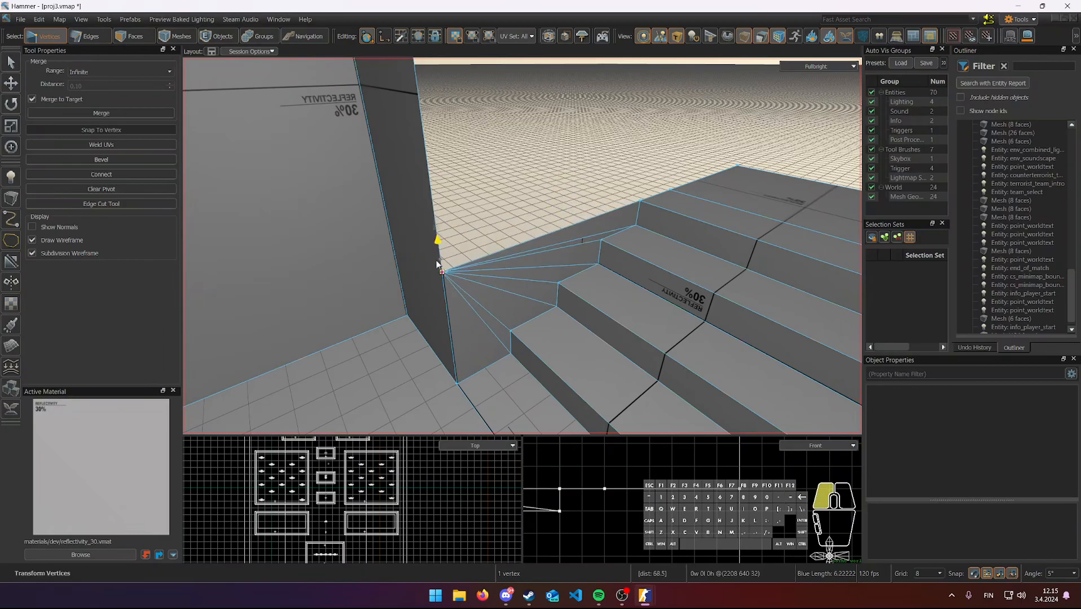
right_click_drag(520, 276, 522, 246)
- Select the stepped edge loop on the opposite side of the stairs, extrude it 8 units upward and collapse it
key("a")
key("2")
key("d")
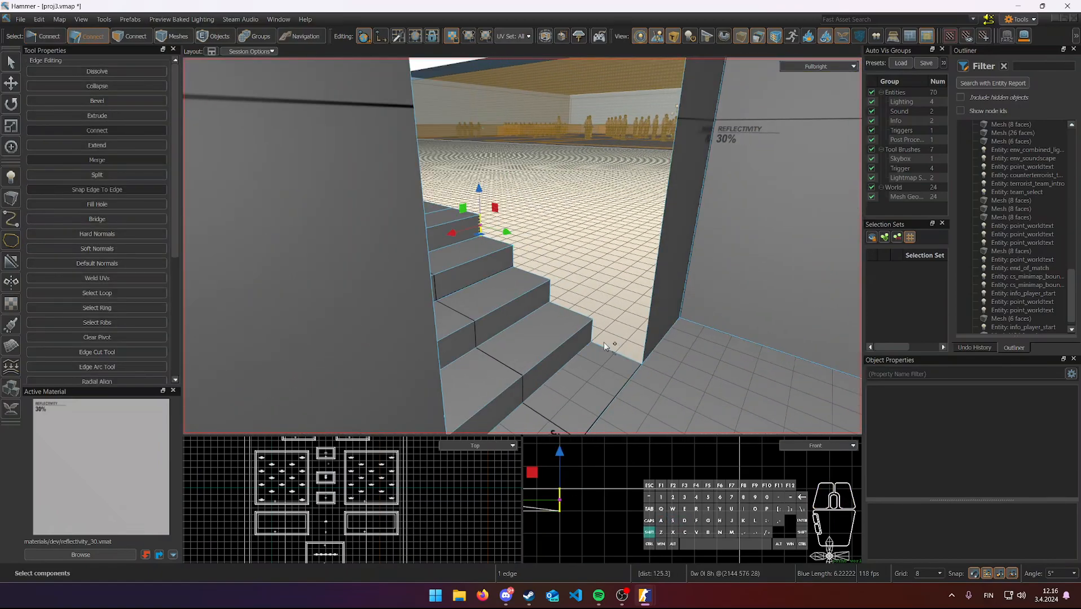
double_click(611, 350)
left_click_drag(551, 247, 552, 224, "shift")
key("o")
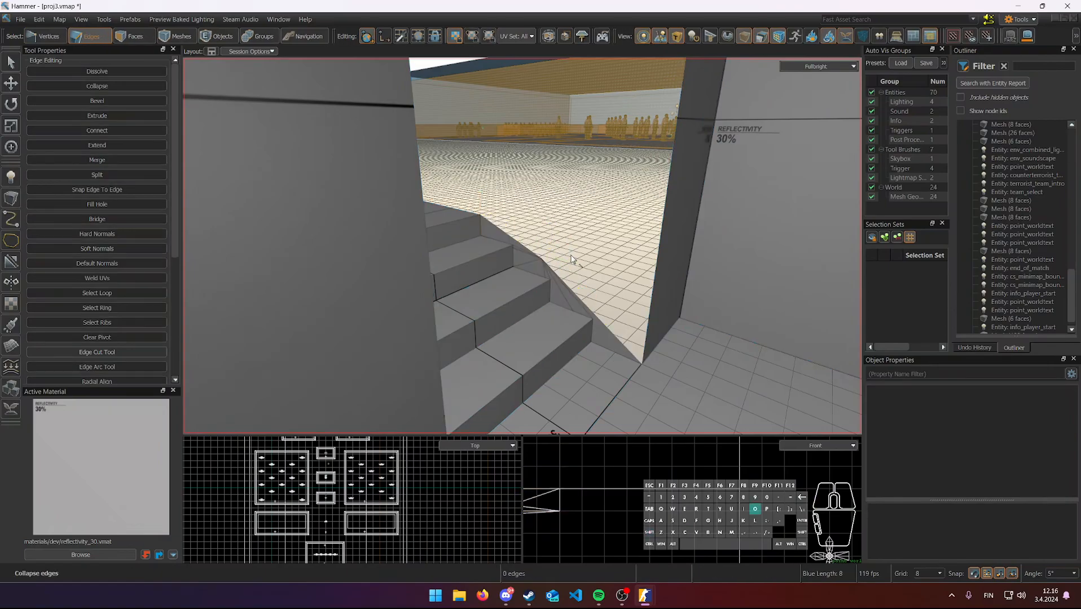
- Move the opposite side's collapsed vertex to the doorway wall, level with the landing
key("1")
left_click(542, 260)
left_click_drag(570, 264, 659, 268)
right_click_drag(662, 284, 586, 268)
key("w")
right_click_drag(523, 246, 466, 264)
key("w")
key("s")
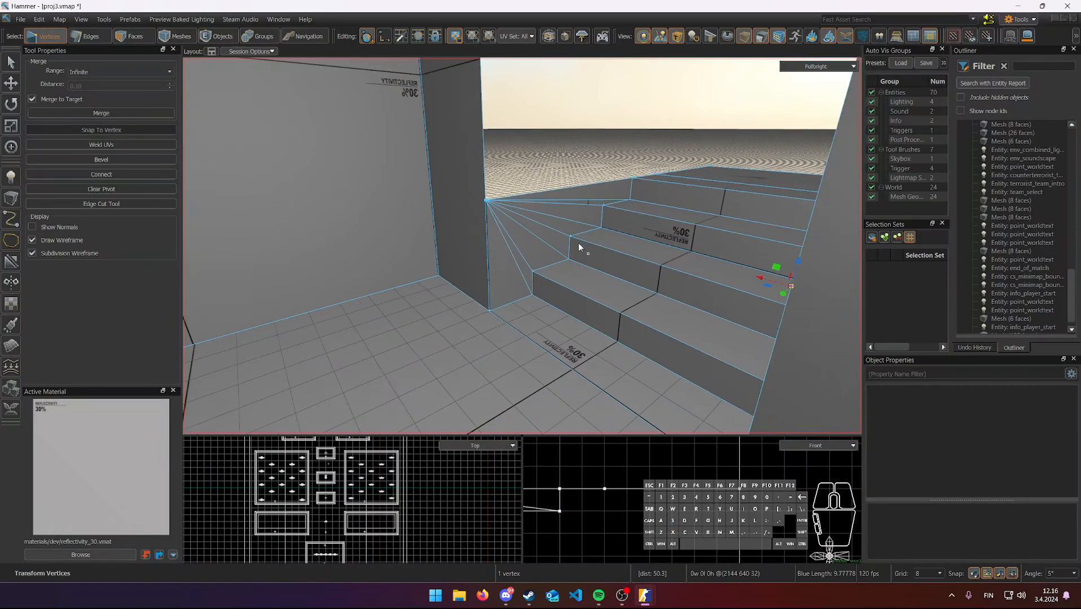
- Select the unneeded faces beside the staircase and delete them
right_click_drag(556, 199, 556, 236)
key("w")
key("s")
key("3")
left_click_drag(605, 353, 542, 344)
key("BackSpace")
- Bridge the floor-side edges along the stairs and landing to the arch's lower edges to form one passage wall
key("2")
left_click(486, 295)
left_click(535, 296, "shift")
left_click(444, 135, "shift")
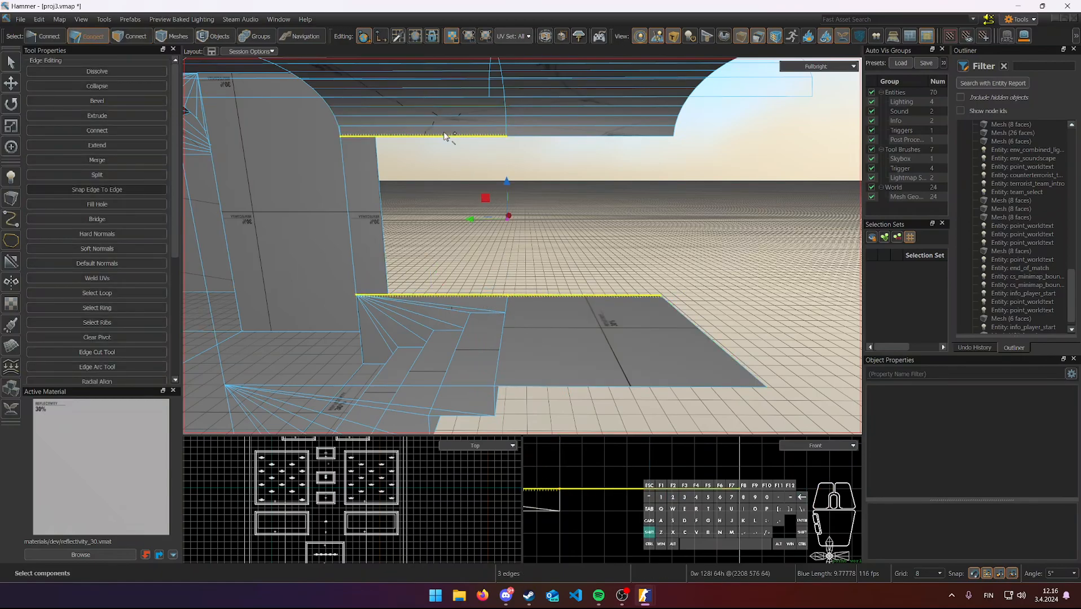
left_click(551, 136, "shift")
key("alt+b")
- Bridge the matching stair, landing and arch edges on the opposite side to form the second passage wall
right_click_drag(570, 148, 717, 170)
key("a")
key("w")
mouse_move(477, 256)
right_mouse_down()
mouse_move(484, 271)
mouse_move(481, 239)
right_mouse_up()
left_click(485, 276)
left_click(461, 147, "shift")
scroll(462, 147, "down", 1)
left_click(558, 364, "shift")
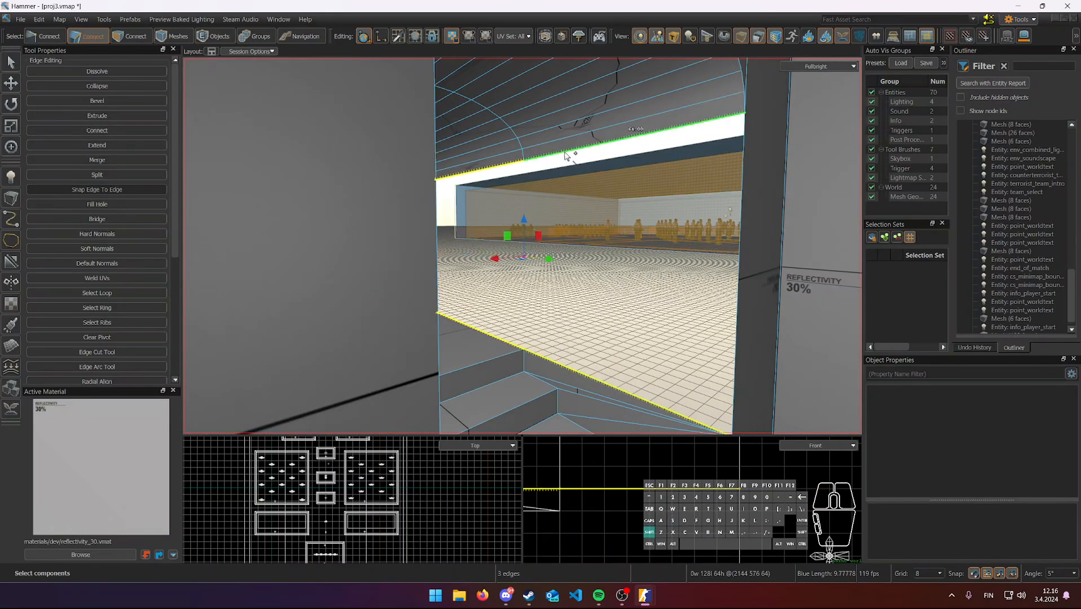
key("b")
- Inspect the enclosed stair passage and its arched doorway from inside the room
key("d")
right_click_drag(566, 165, 440, 176)
right_click_drag(522, 246, 460, 257)
key("d")
key("s")
right_click_drag(522, 246, 588, 214)
key("w")
key("w")
right_click_drag(536, 179, 522, 246)
- Select the whole room mesh and review the available object editing and pivot operations
left_click(192, 35)
left_click(562, 207)
key("s")
key("w")
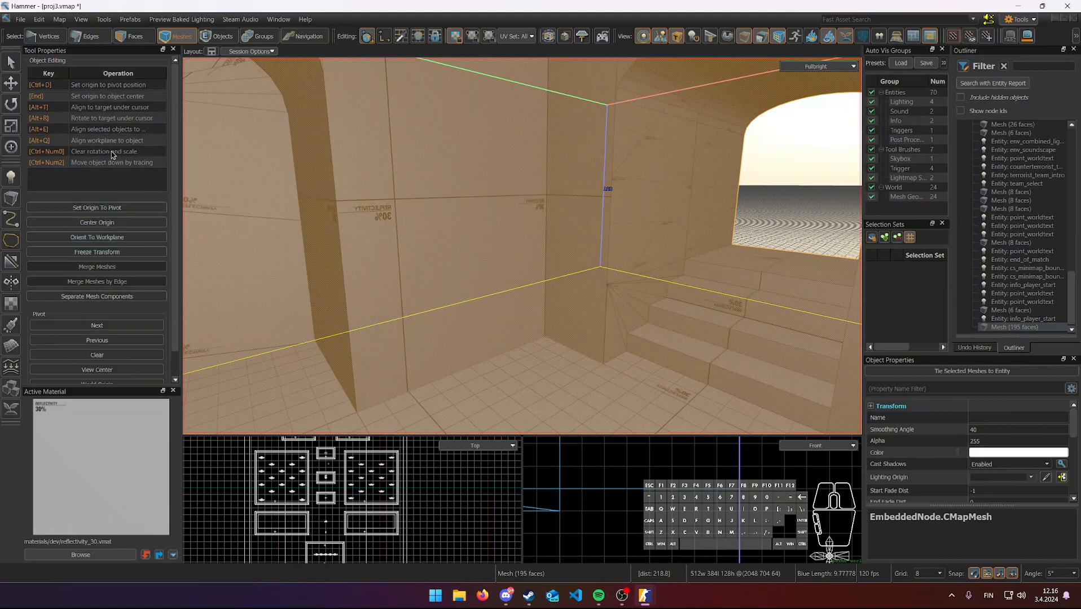
right_click_drag(397, 194, 523, 246)
key("s")
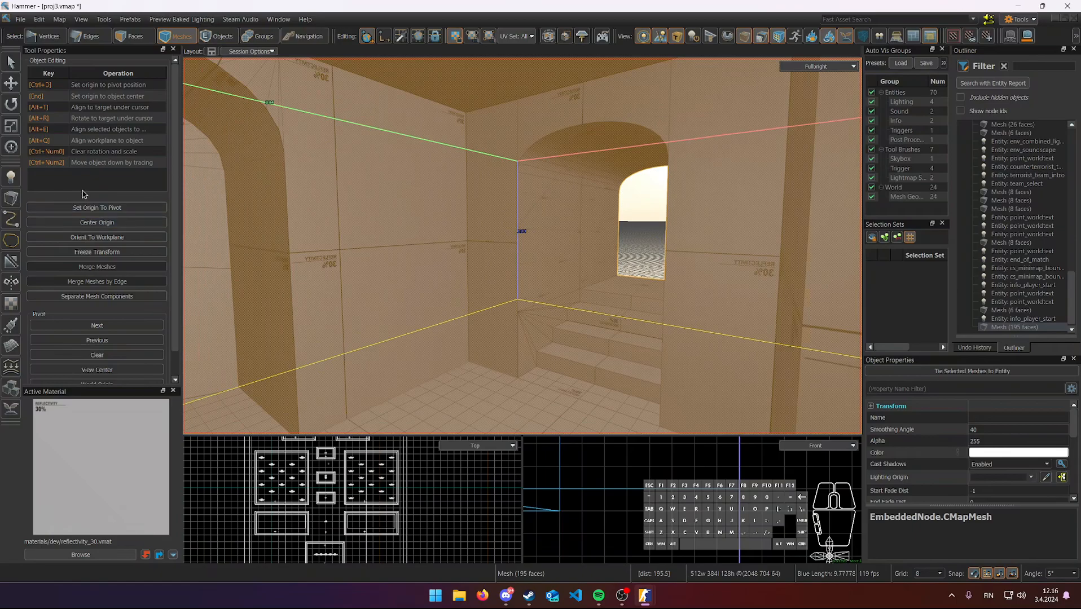
scroll(116, 243, "down", 1)
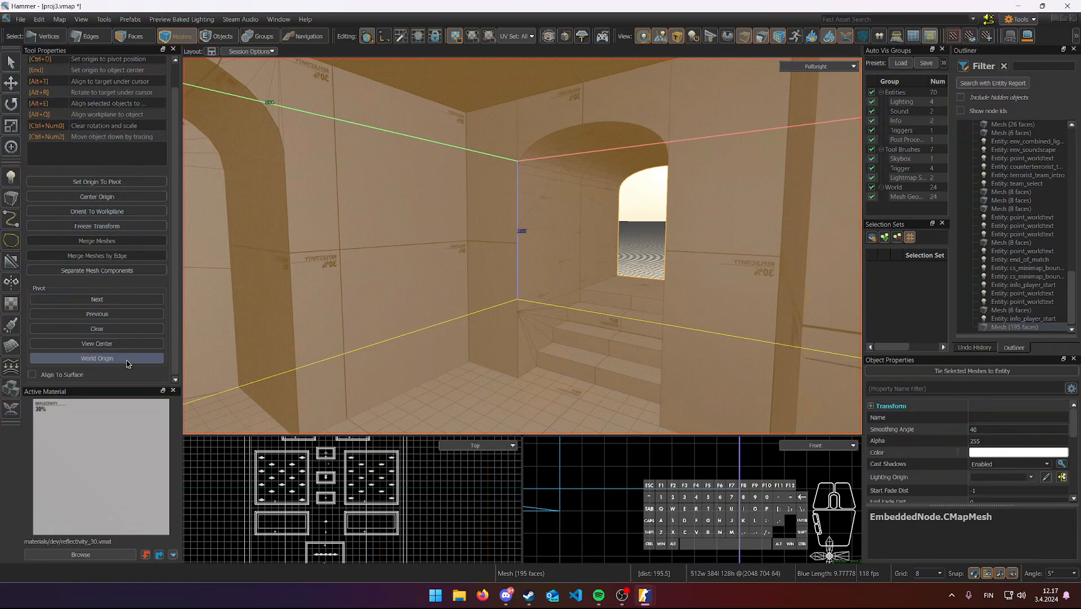
right_click_drag(423, 219, 423, 219)
scroll(112, 152, "up", 1)
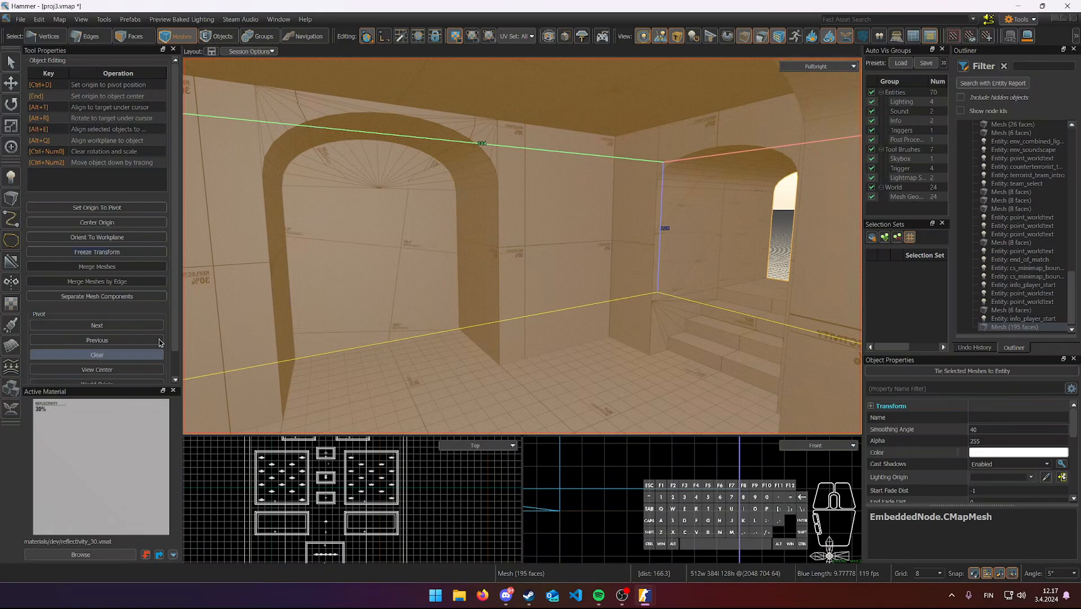
- Select all faces of the room mesh and review the texture alignment options
left_click(136, 37)
double_click(439, 216)
key("s")
right_click_drag(439, 216, 405, 210)
key("w")
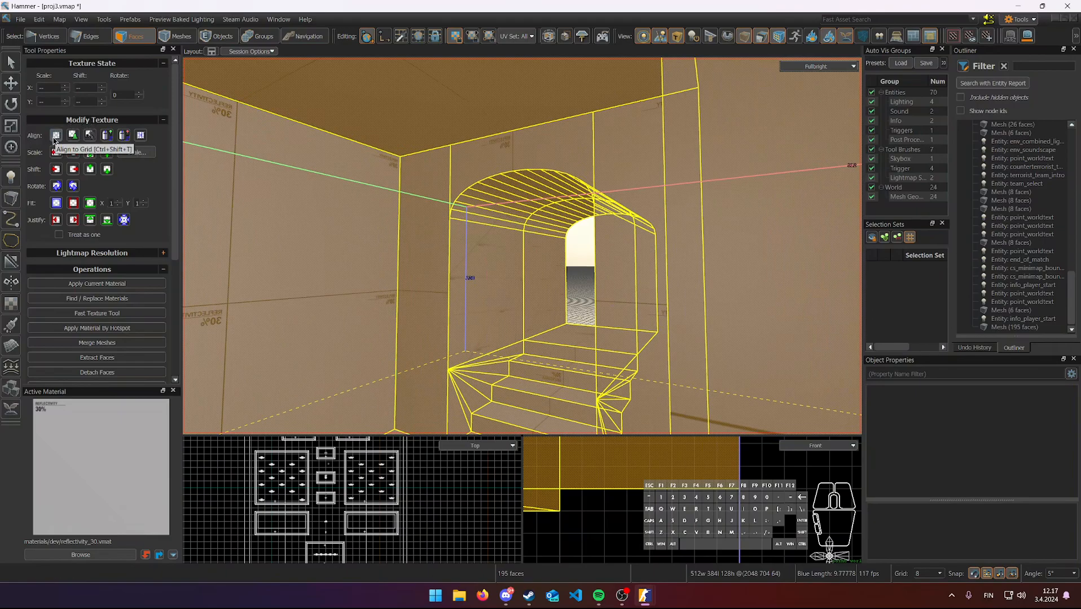
- Select the curved faces on the underside of the arched doorway and align their texture to the faces
left_click(250, 193)
right_click_drag(249, 193, 249, 192)
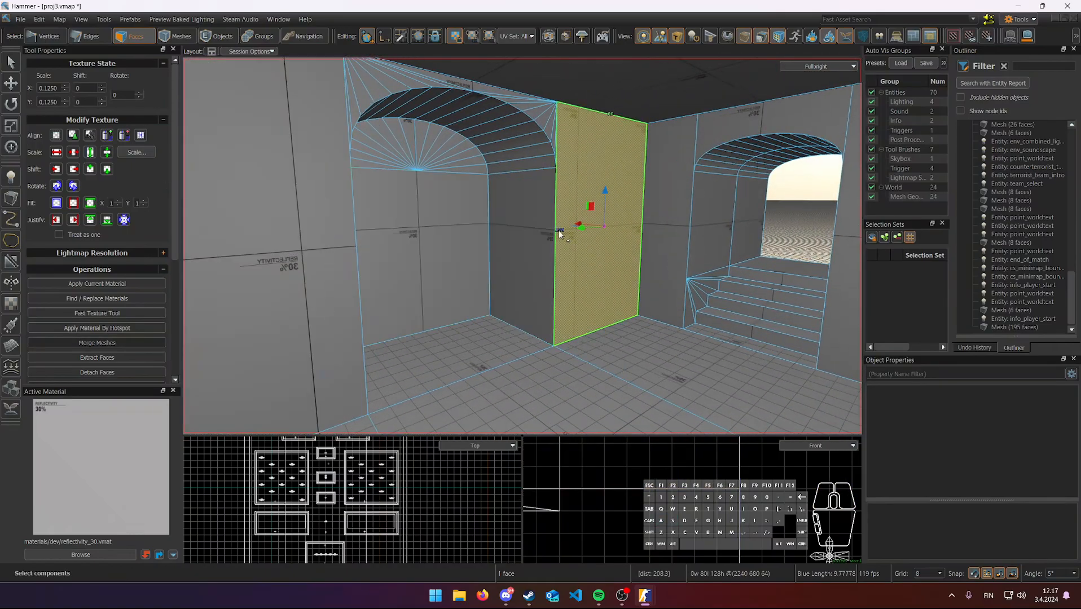
key("d")
key("w")
right_click_drag(592, 229, 592, 229)
right_click_drag(522, 246, 522, 246)
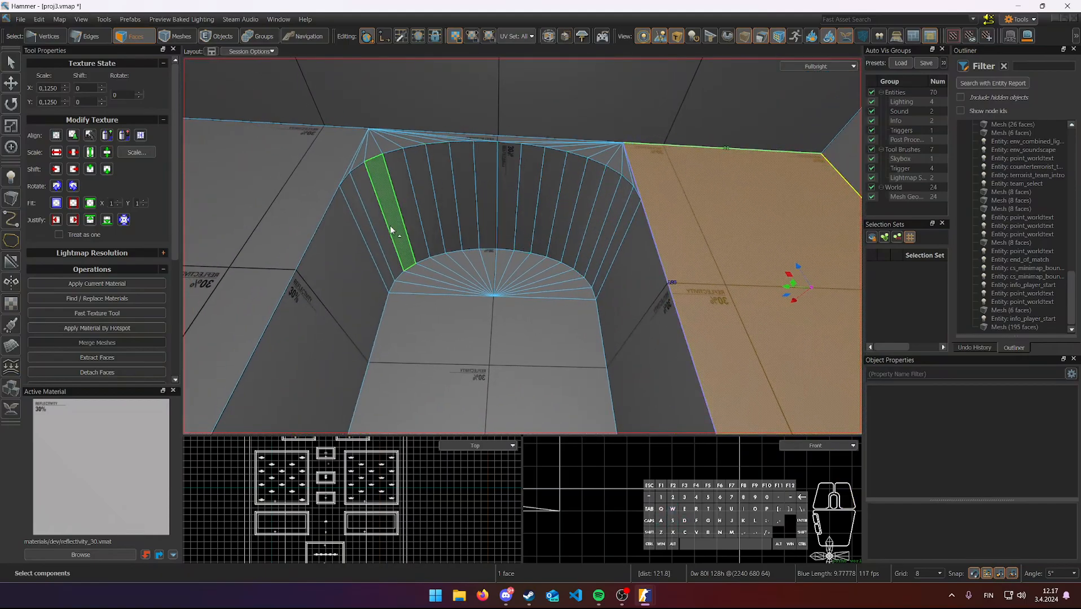
left_click_drag(363, 228, 546, 209)
left_click(613, 242, "shift")
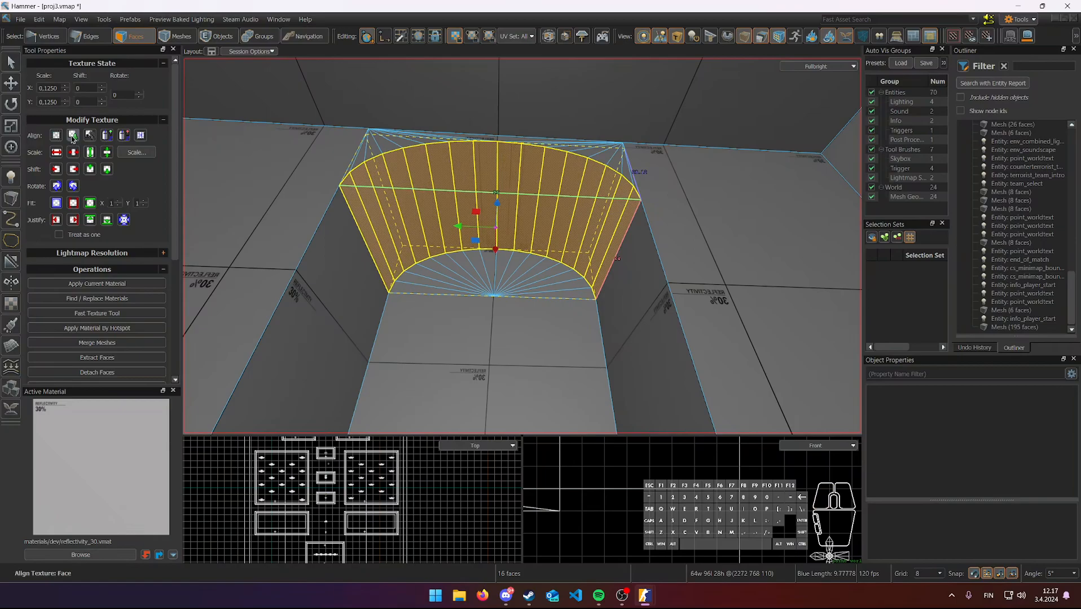
- Examine the whole connected layout of rooms and passages from outside and clear the face selection
right_click_drag(418, 176, 522, 246)
key("s")
key("w")
key("d")
key("a")
key("s")
key("d")
key("w")
key("s")
key("a")
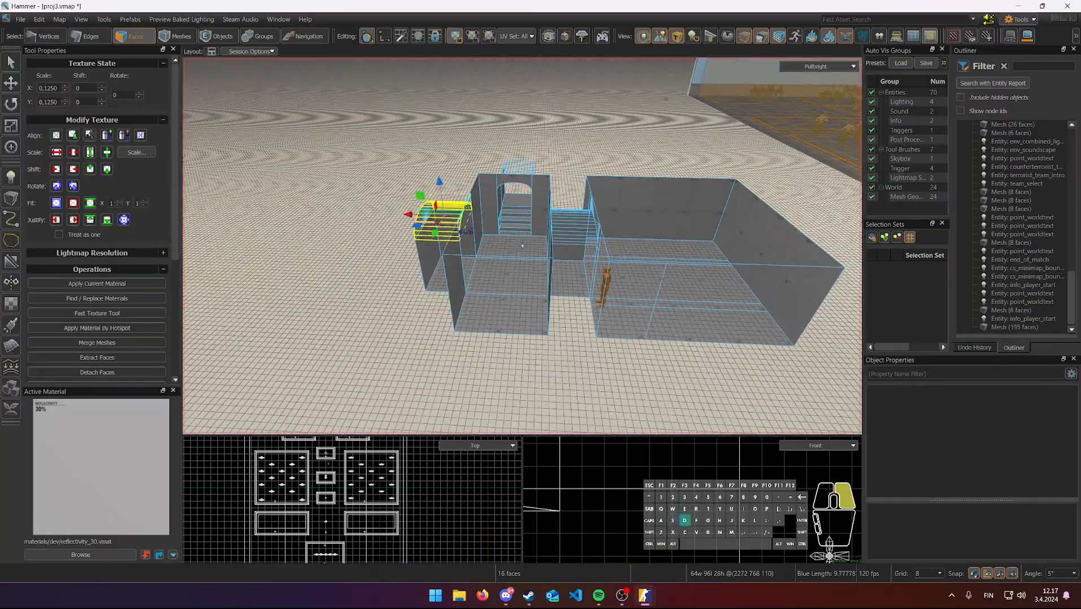
right_click_drag(522, 246, 522, 246)
key("w")
key("s")
key("w")
key("d")
key("a")
key("a")
key("s")
right_click_drag(620, 204, 522, 246)
key("a")
right_click_drag(423, 222, 522, 246)
key("w")
key("d")
key("d")
left_click(504, 255)
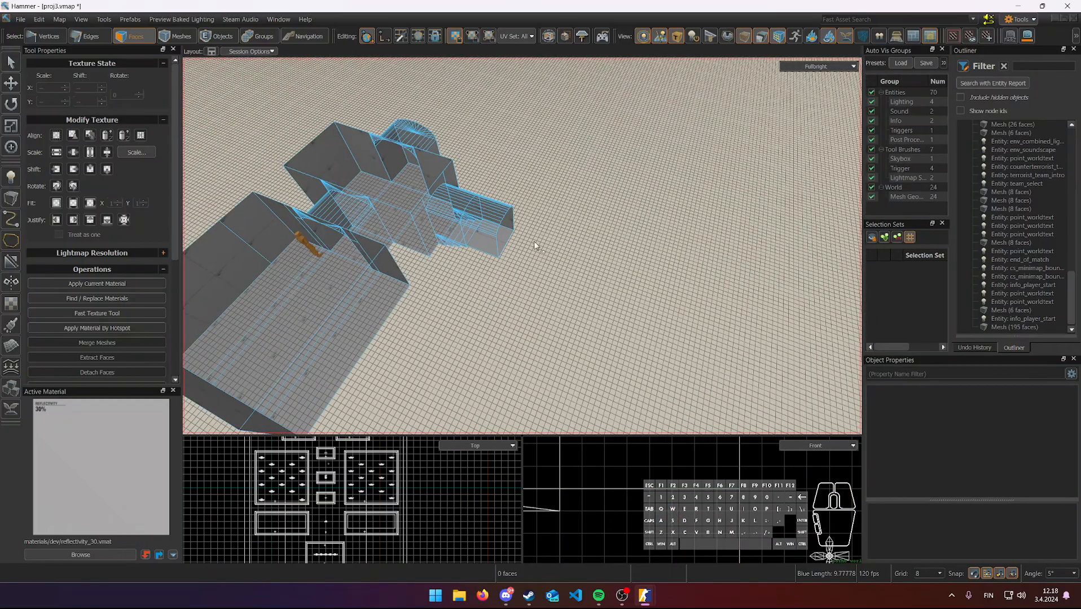
- Select the floor edge at the open end of the staircase passage and move its pivot to one end of that edge
key("w")
right_click_drag(615, 199, 615, 199)
key("2")
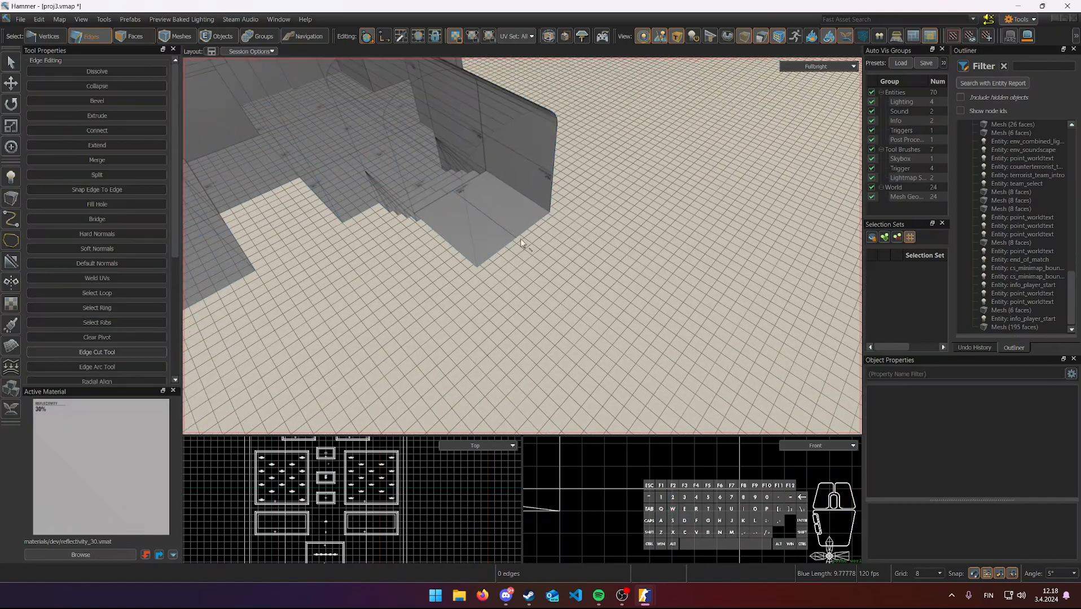
left_click(516, 239)
right_click_drag(522, 245, 523, 246)
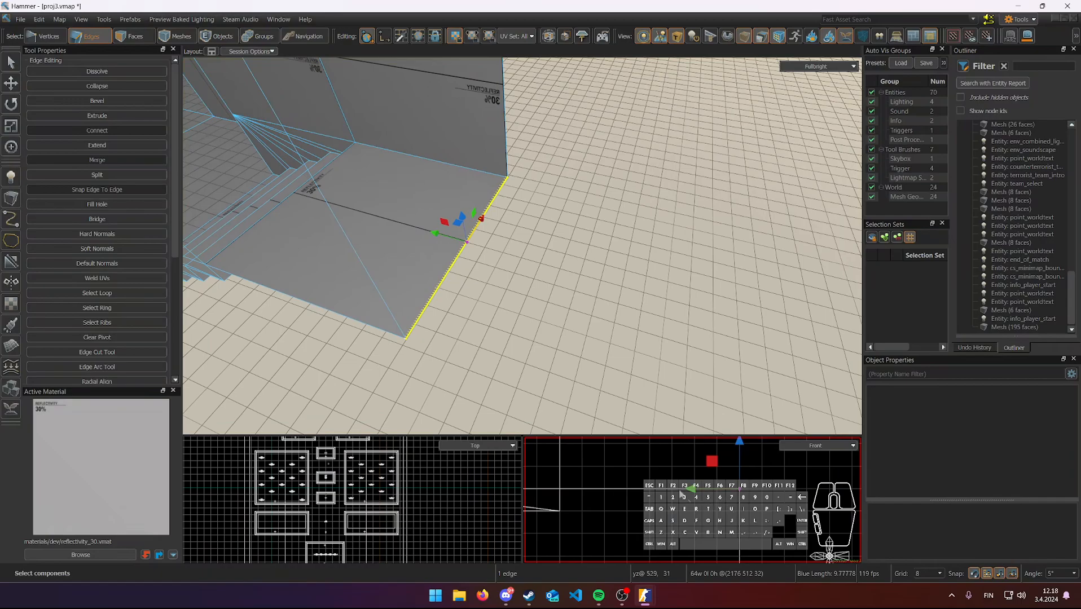
right_click_drag(439, 507, 311, 539)
scroll(359, 489, "up", 10)
right_click_drag(369, 482, 397, 491)
scroll(397, 491, "down", 1)
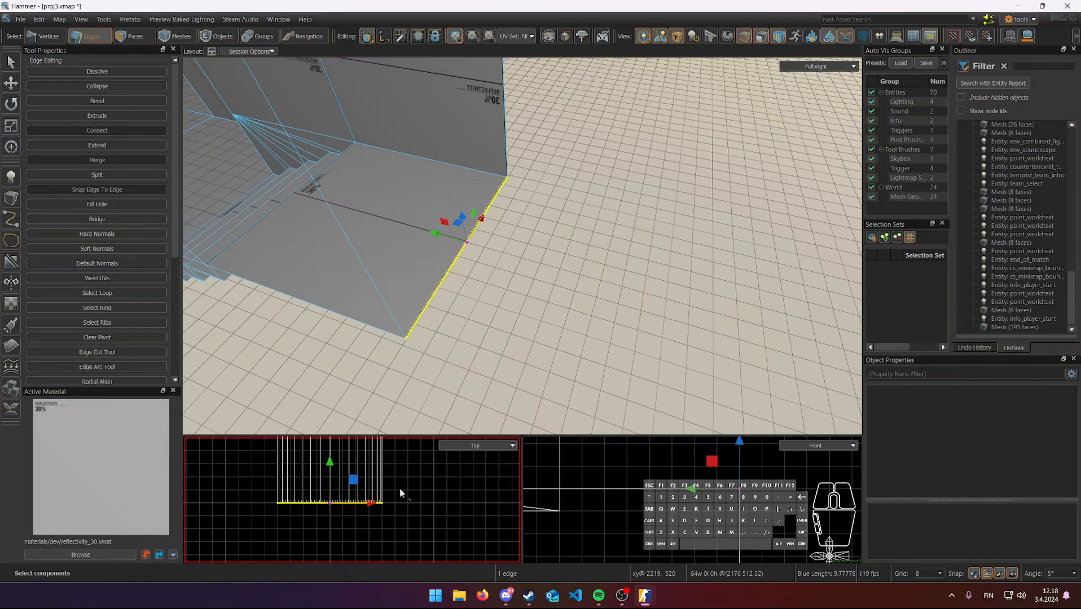
key("Insert")
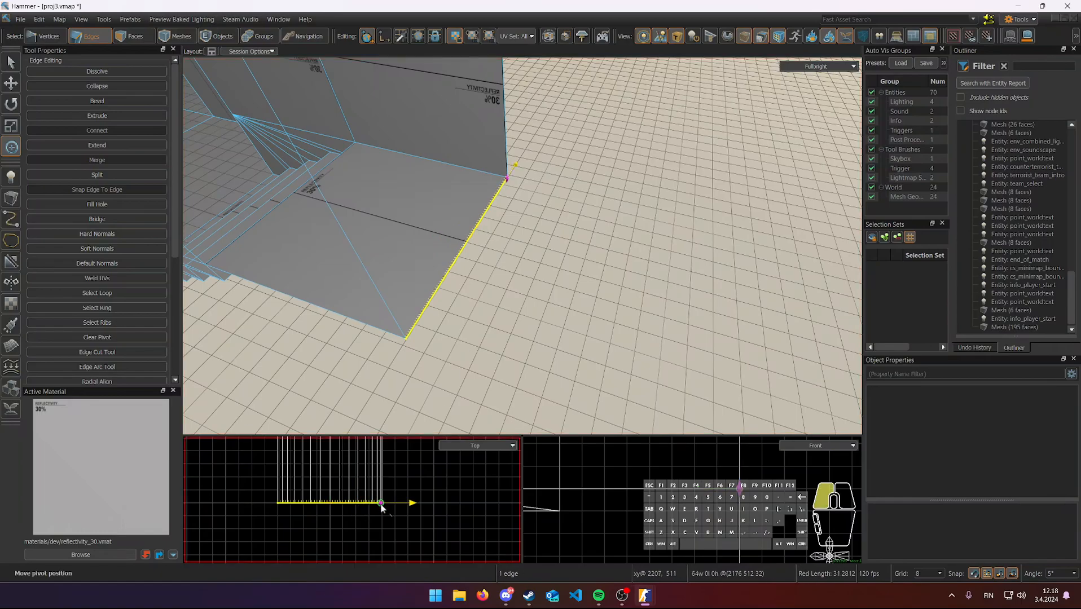
left_click_drag(382, 505, 383, 505)
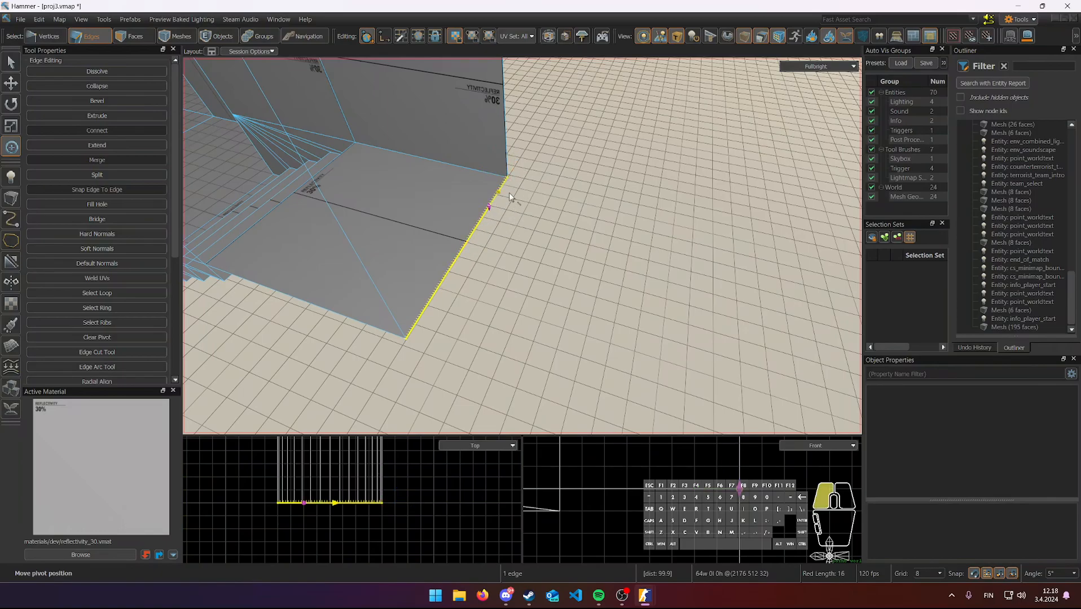
mouse_move(545, 220)
right_mouse_down()
mouse_move(522, 246)
mouse_move(543, 217)
right_mouse_up()
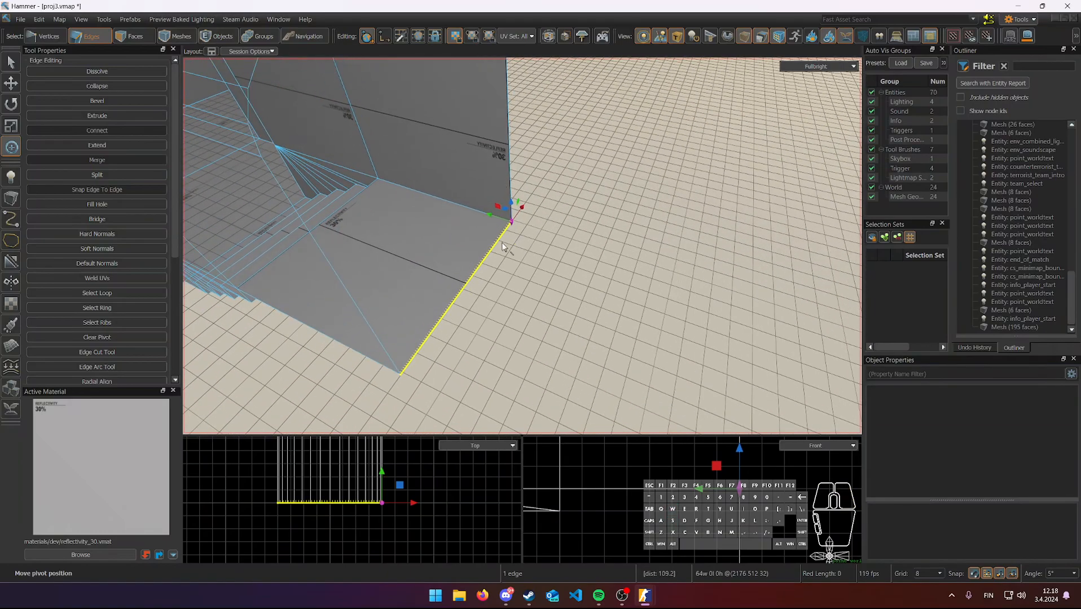
- Try to extrude the floor edge around the pivot with a 5° rotation
key("e")
scroll(520, 252, "down", 2)
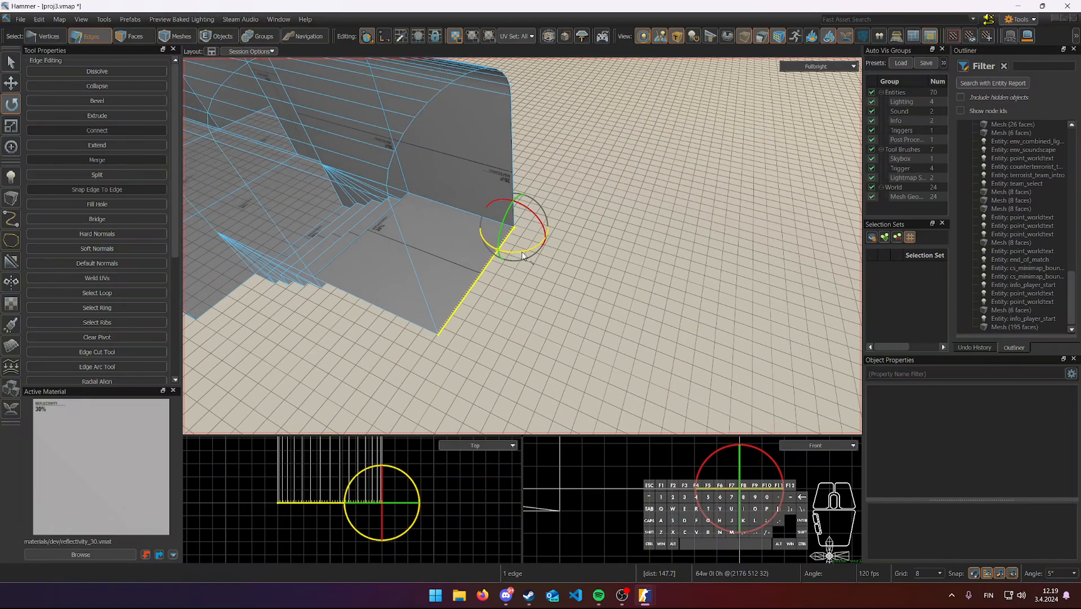
scroll(522, 256, "up", 2)
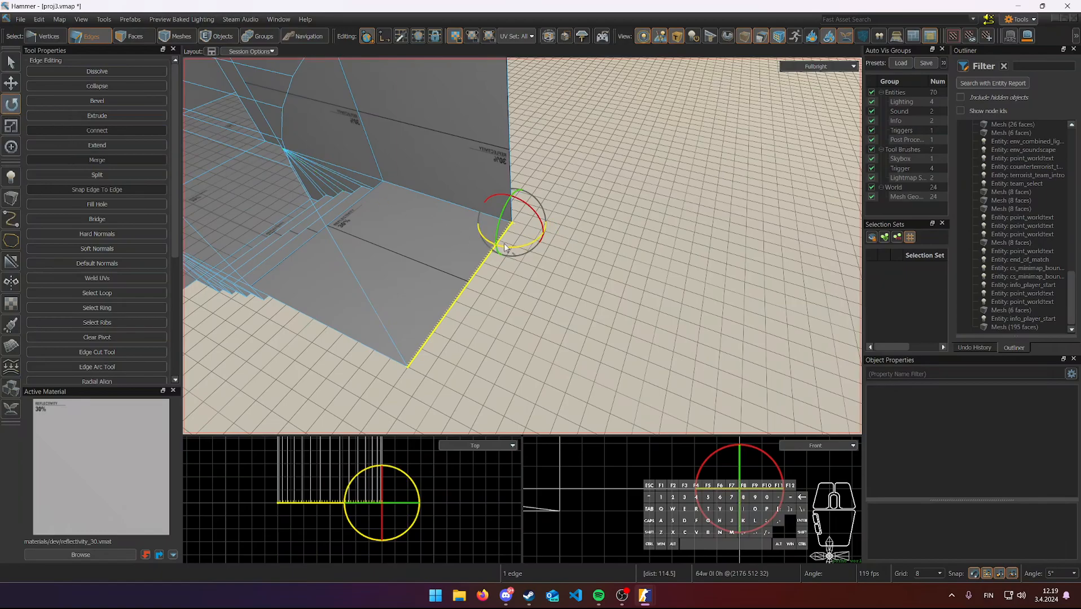
mouse_move(506, 250)
left_mouse_down()
mouse_move(553, 242)
mouse_move(584, 216)
mouse_move(517, 256)
left_mouse_up()
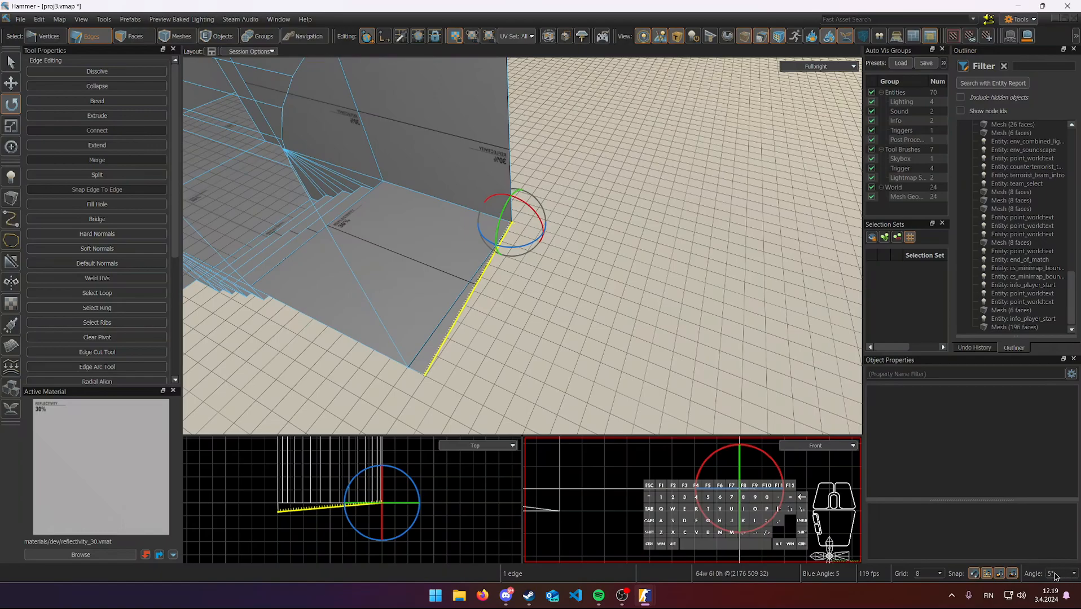
- Set the angle snap to 15°, undo the trial extrusion, and extrude the floor edge around the pivot in 15° steps through a quarter turn
left_click(1053, 574)
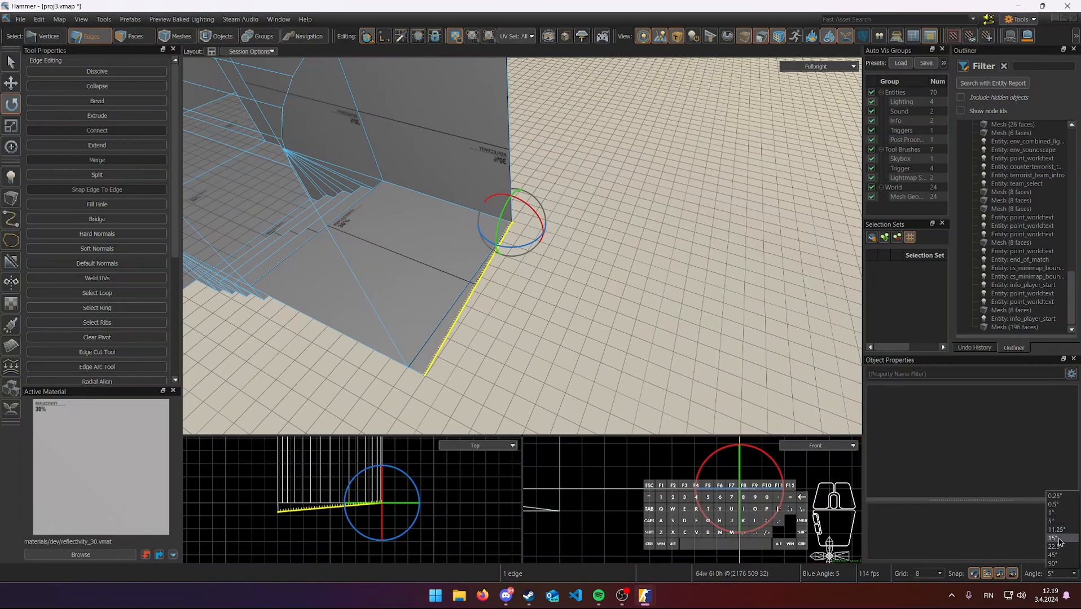
key("ctrl+z")
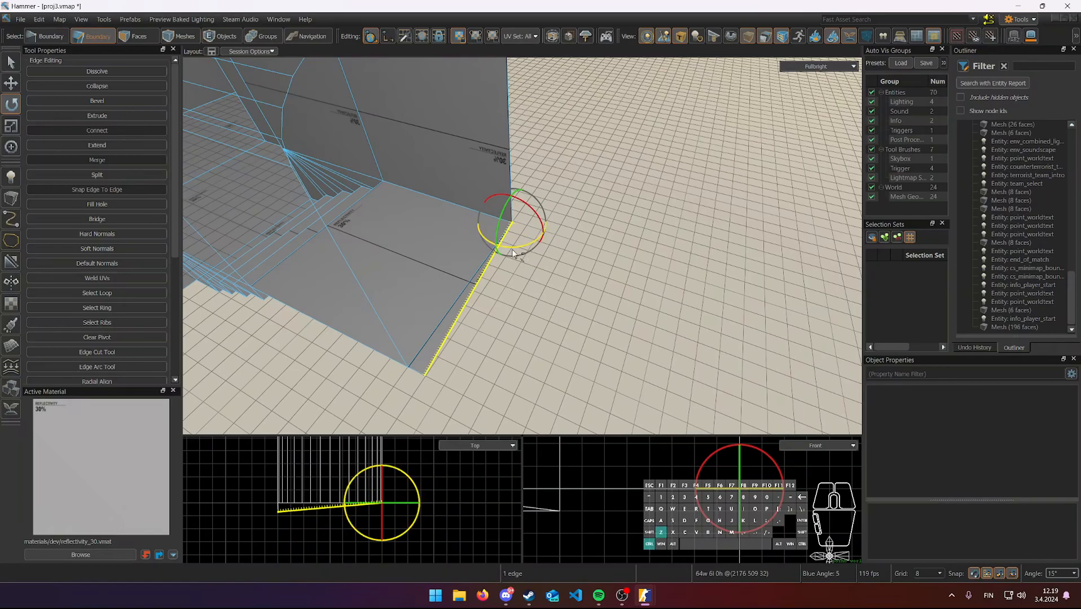
left_click_drag(518, 247, 555, 247)
key("ctrl+z")
key("ctrl+z")
right_click_drag(556, 247, 559, 305)
key("d")
key("s")
key("w")
key("a")
key("w")
key("d")
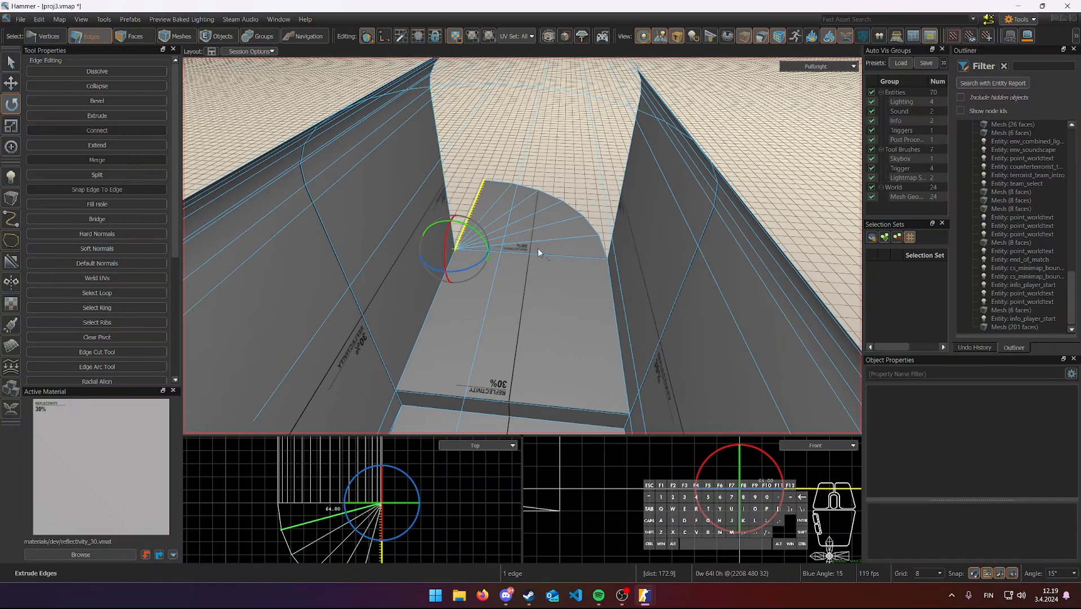
- Select the outer curved edges of the fan-shaped floor and extrude them upward 64 units as a wall
right_click_drag(519, 227, 519, 227)
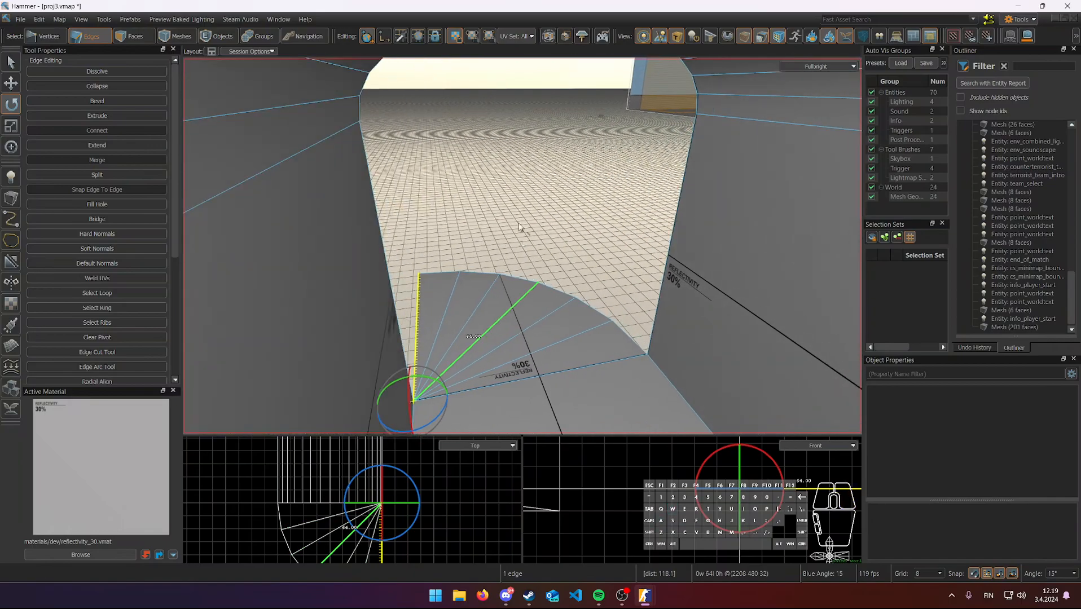
left_click(444, 273)
double_click(630, 337, "shift")
right_click_drag(591, 319, 575, 313)
key("t")
right_click_drag(577, 314, 578, 282)
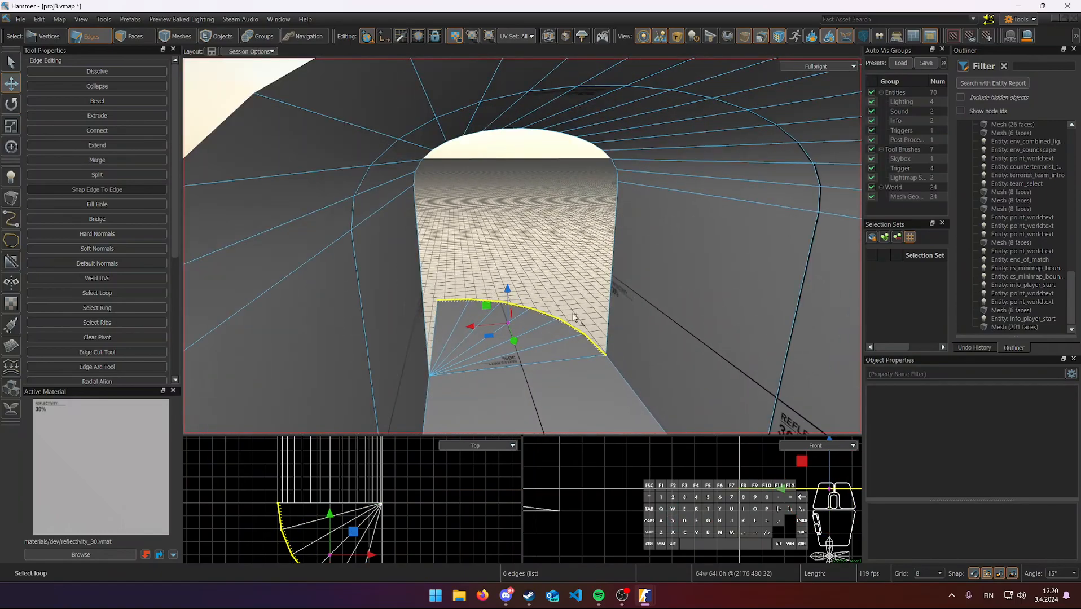
left_click_drag(509, 299, 517, 182, "shift")
- Select the arched ceiling edges at the end of the straight passage
scroll(553, 217, "up", 2)
key("s")
right_click_drag(550, 219, 491, 217)
key("w")
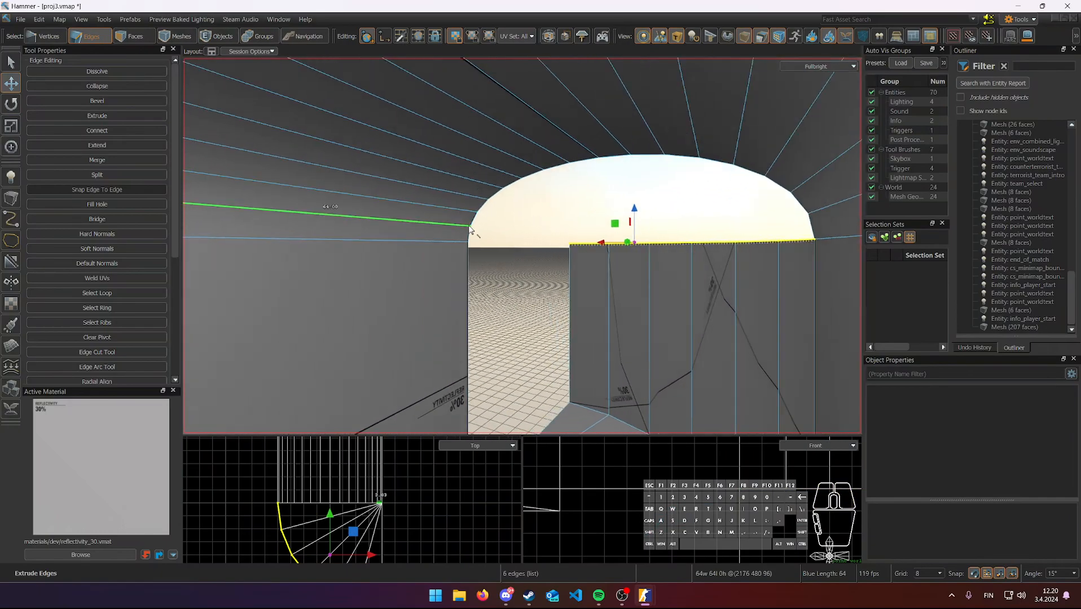
left_click(469, 235)
double_click(813, 232, "shift")
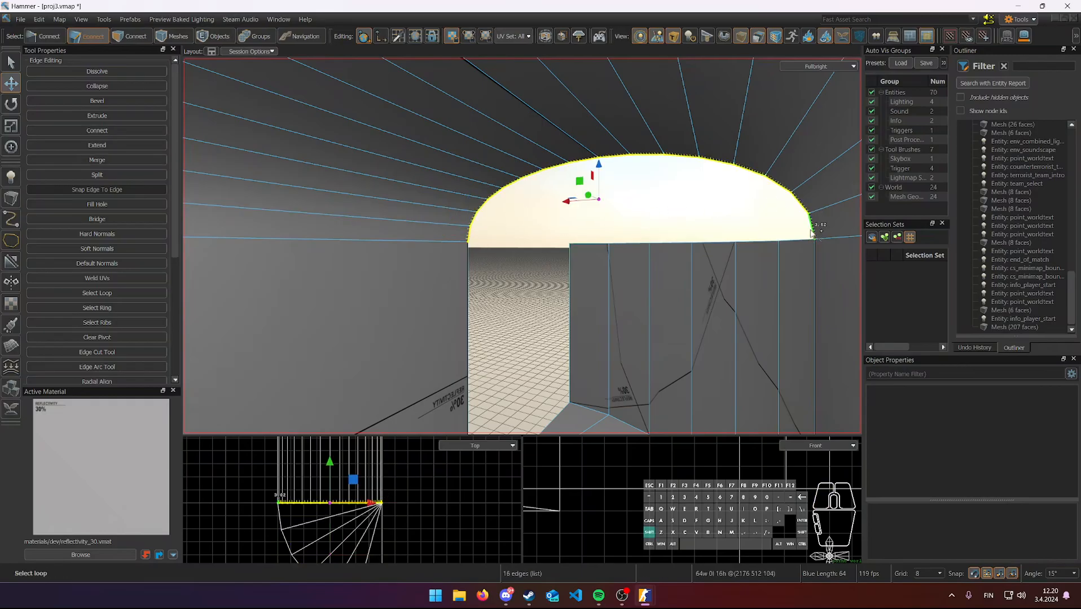
- Move the pivot of the arched ceiling edges to the inner corner of the bend
right_click_drag(813, 232, 775, 271)
key("d")
right_click_drag(523, 246, 538, 280)
key("w")
key("s")
key("w")
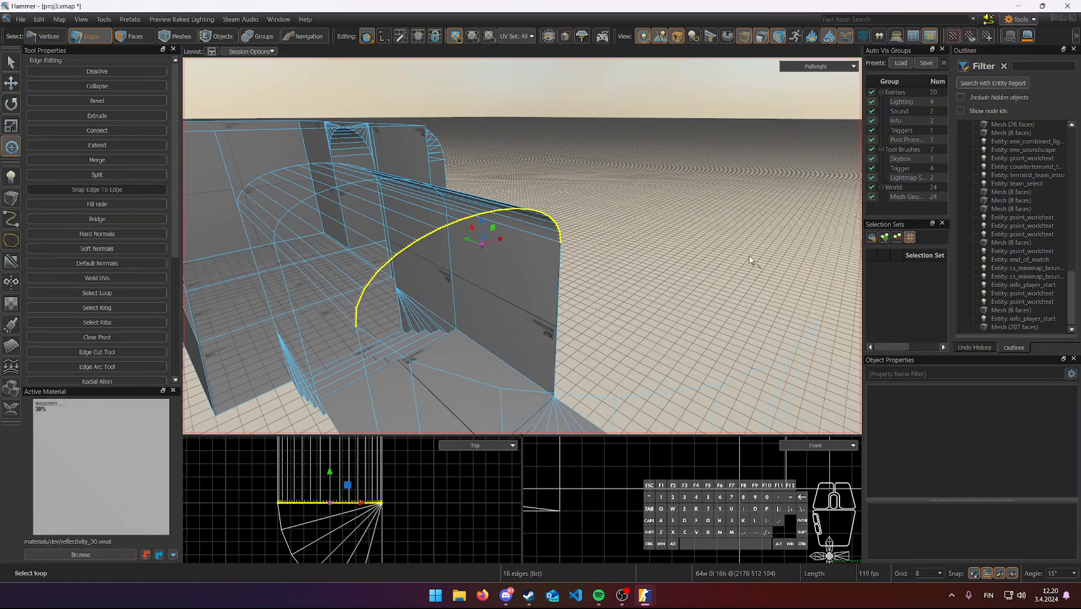
left_click_drag(568, 235, 570, 236)
key("w")
right_click_drag(582, 254, 578, 310)
key("s")
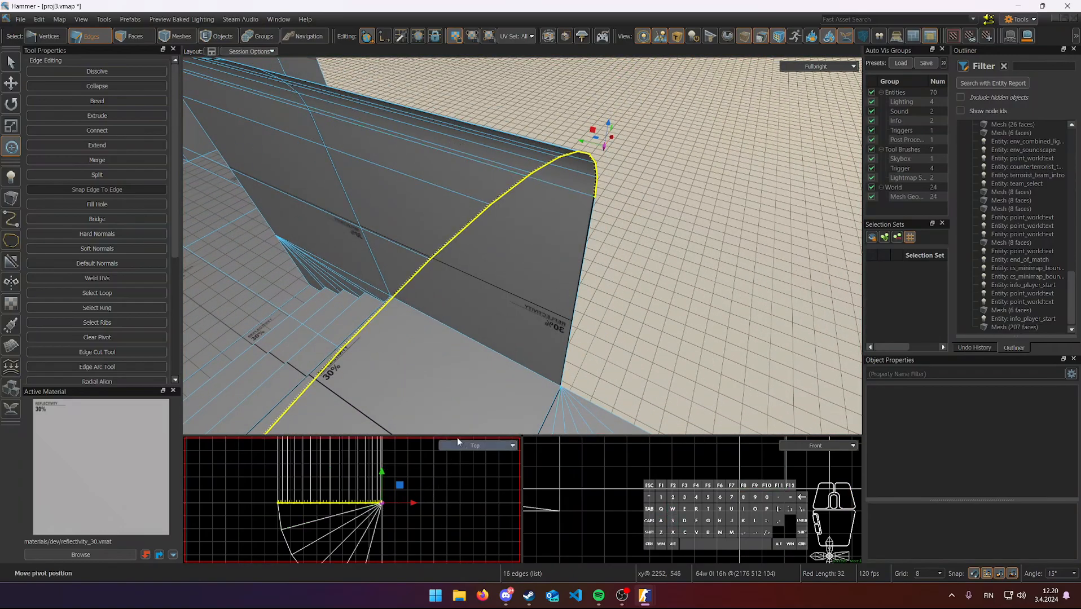
- Extrude the arched ceiling edges around the pivot in 15° steps through a quarter turn, following the curved floor
key("w")
scroll(503, 336, "down", 5)
key("e")
left_click_drag(568, 230, 577, 229, "shift")
key("d")
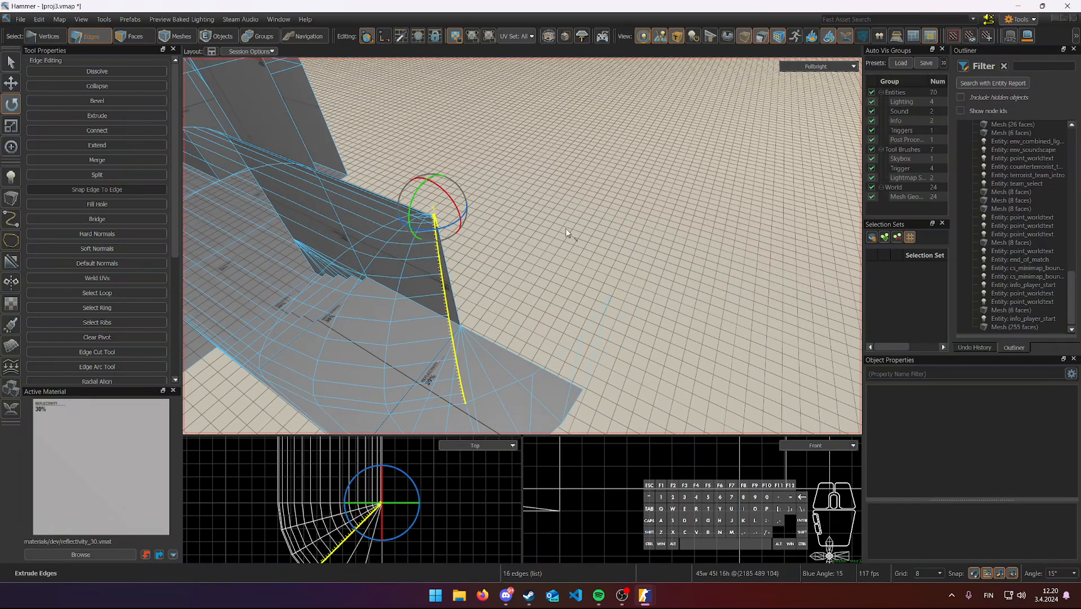
left_click_drag(449, 230, 452, 224, "shift")
- Select the curved wall's top edges with the adjoining wall and ceiling edges and merge them
right_click_drag(451, 223, 447, 277)
right_click_drag(523, 246, 523, 246)
key("d")
key("w")
key("s")
double_click(536, 382)
right_click_drag(532, 357, 523, 245)
key("d")
key("w")
key("s")
key("w")
right_click_drag(443, 252, 523, 246)
key("s")
key("d")
left_click(573, 233)
double_click(527, 200)
left_click(539, 210)
left_click(527, 201)
key("shift")
left_click(741, 204, "shift")
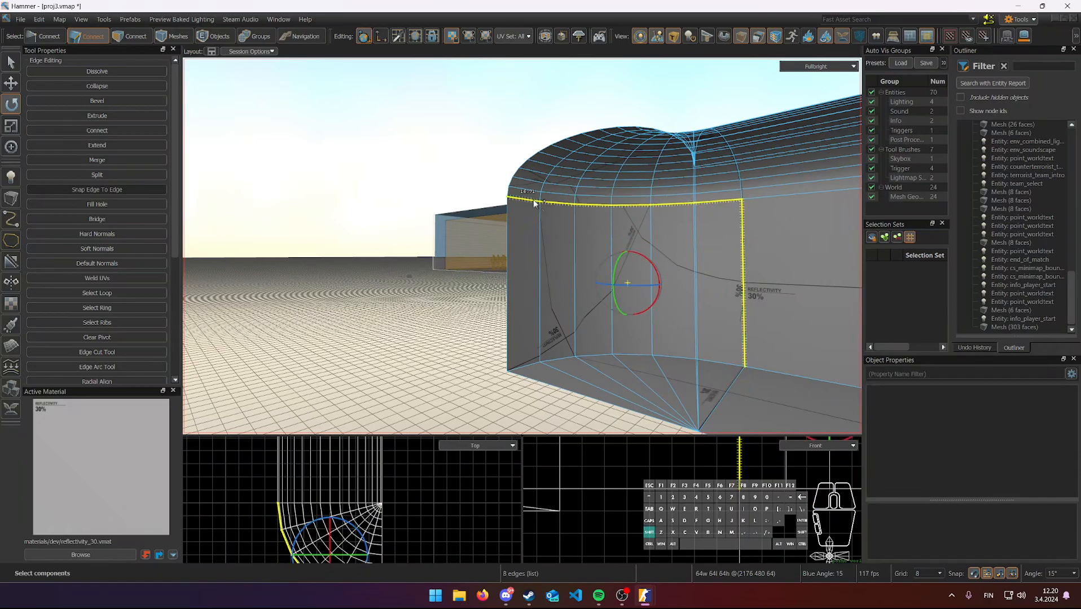
key("w")
right_click_drag(602, 225, 646, 225)
key("m")
scroll(648, 220, "down", 1)
- Select the complete edge loop around the open end of the curved passage
right_click_drag(556, 194, 549, 193)
key("a")
key("d")
double_click(401, 157)
right_click_drag(401, 156, 388, 140)
key("w")
right_click_drag(523, 246, 522, 246)
key("w")
key("s")
key("w")
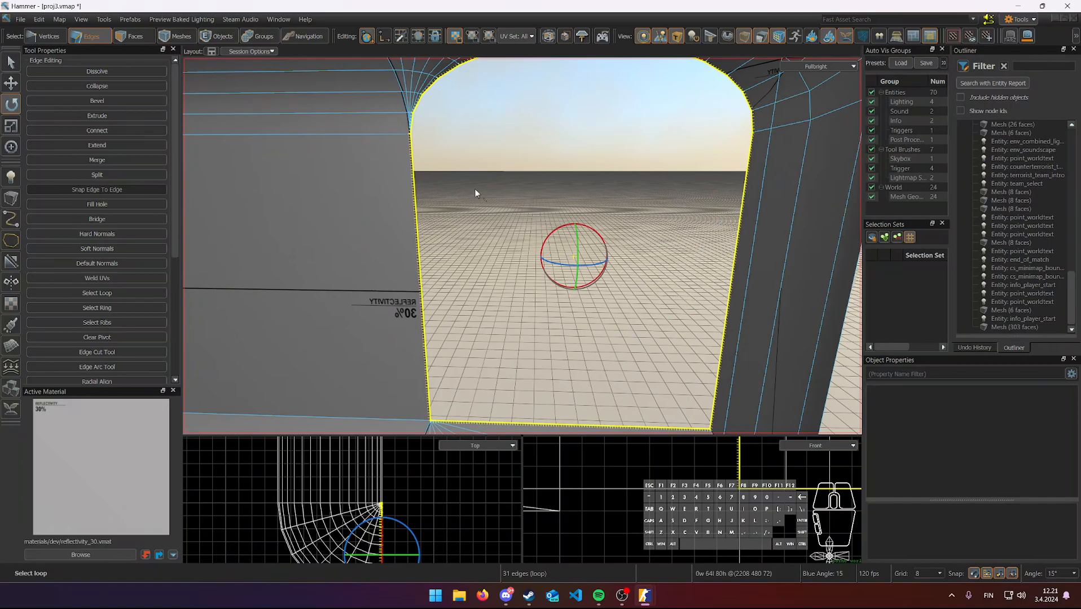
- Move the pivot of the opening's edge loop to the inner side of the existing bend
key("Insert")
right_click_drag(438, 499, 419, 458)
left_click_drag(362, 487, 365, 462)
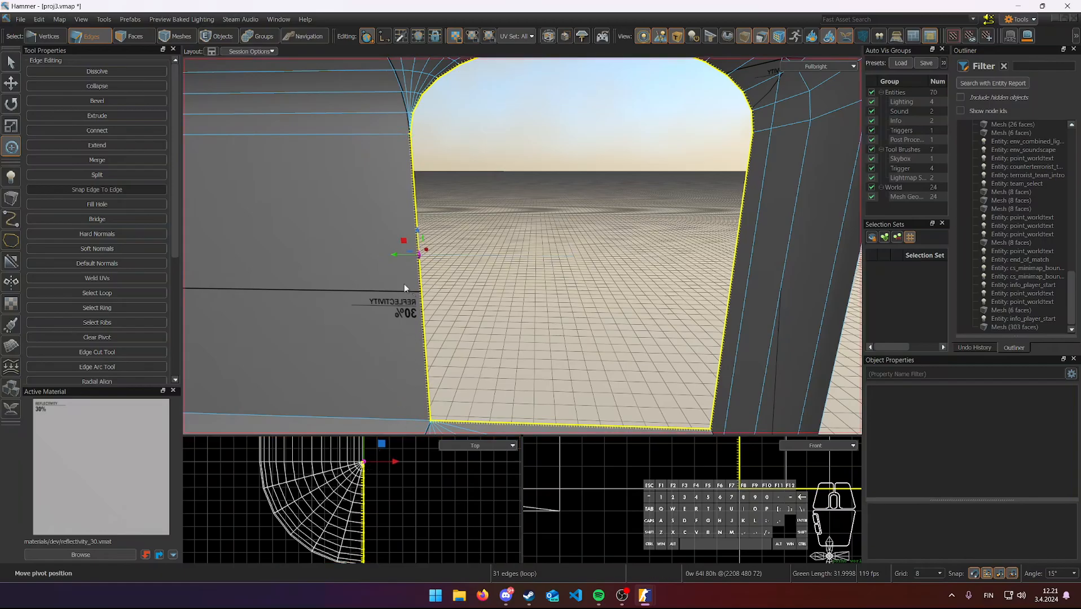
key("r")
right_click_drag(450, 417, 533, 242)
key("d")
key("s")
key("w")
key("d")
key("a")
key("shift")
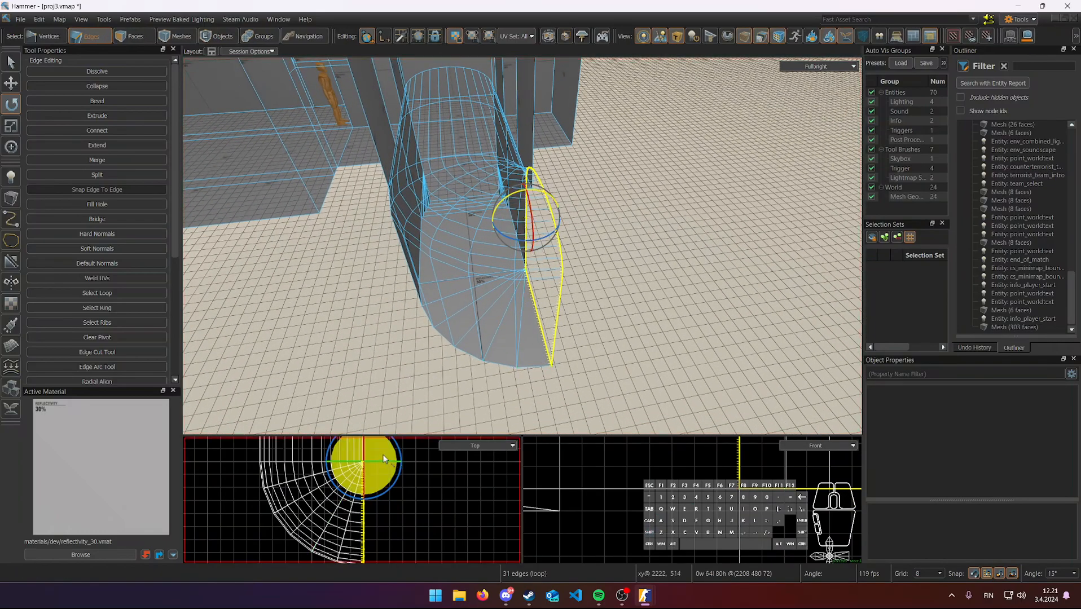
- Move the opening's pivot to the outer side of the existing bend and activate rotation
key("t")
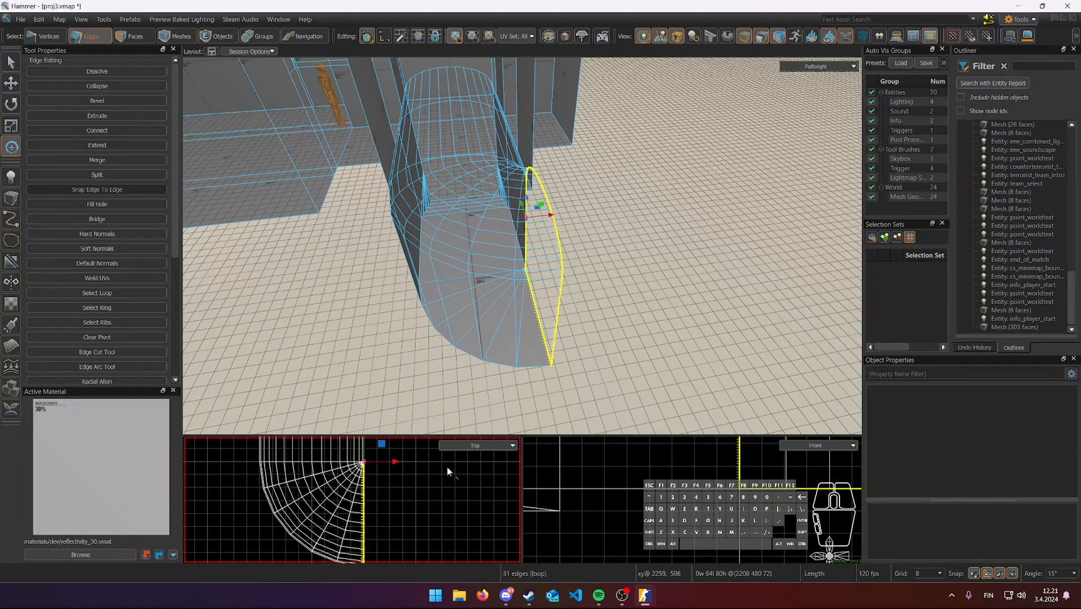
scroll(439, 491, "down", 1)
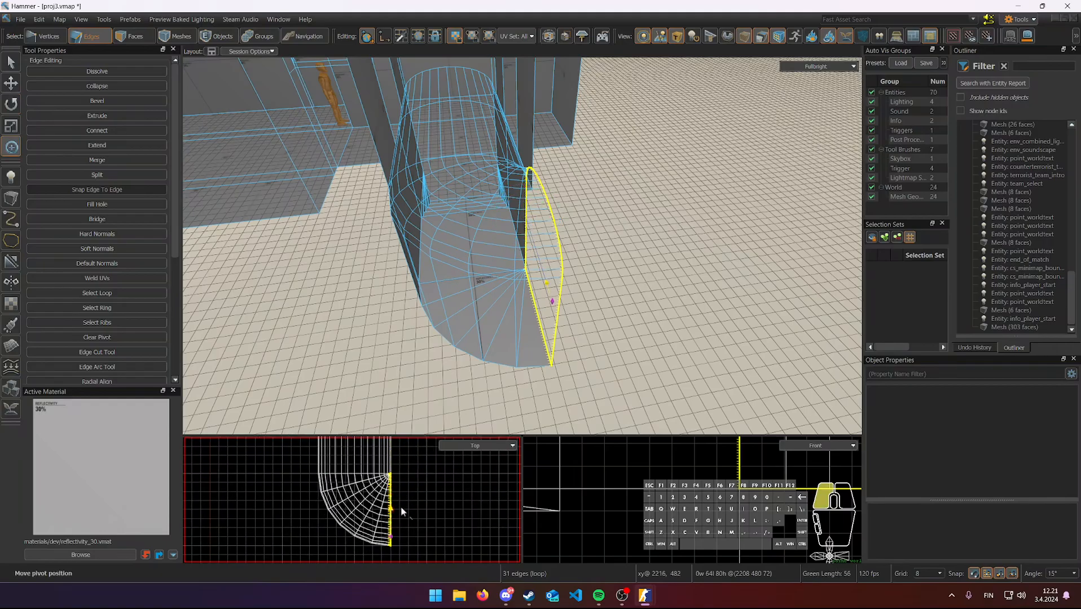
left_click_drag(401, 516, 401, 517)
right_click_drag(512, 381, 563, 367)
key("w")
key("e")
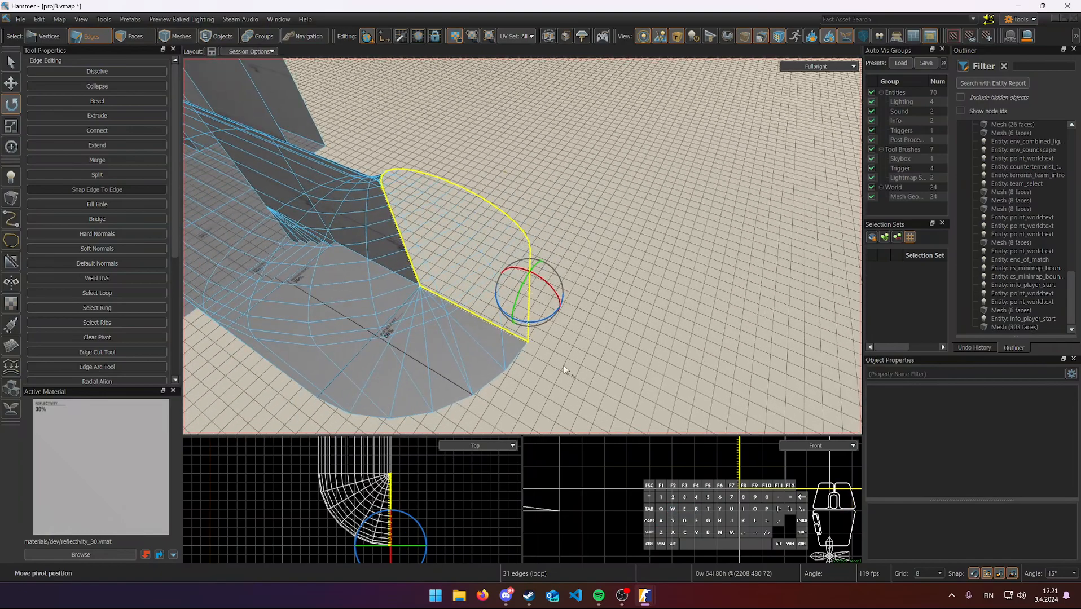
- Try to extrude the opening around the outer pivot in 15° steps and undo the extrusions
left_click_drag(530, 325, 517, 322, "shift")
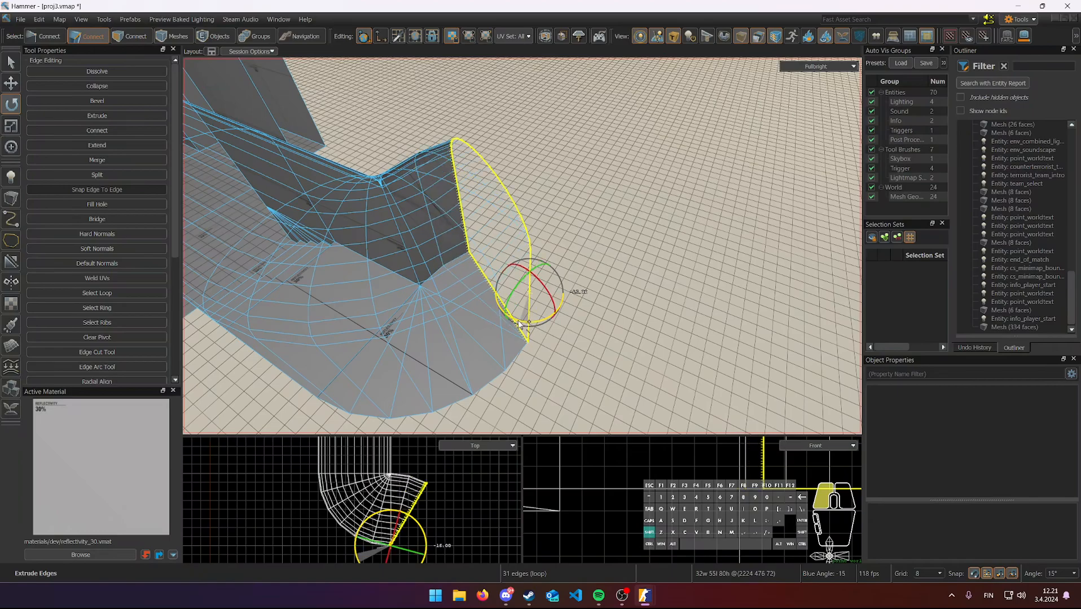
key("ctrl+z")
key("ctrl+z")
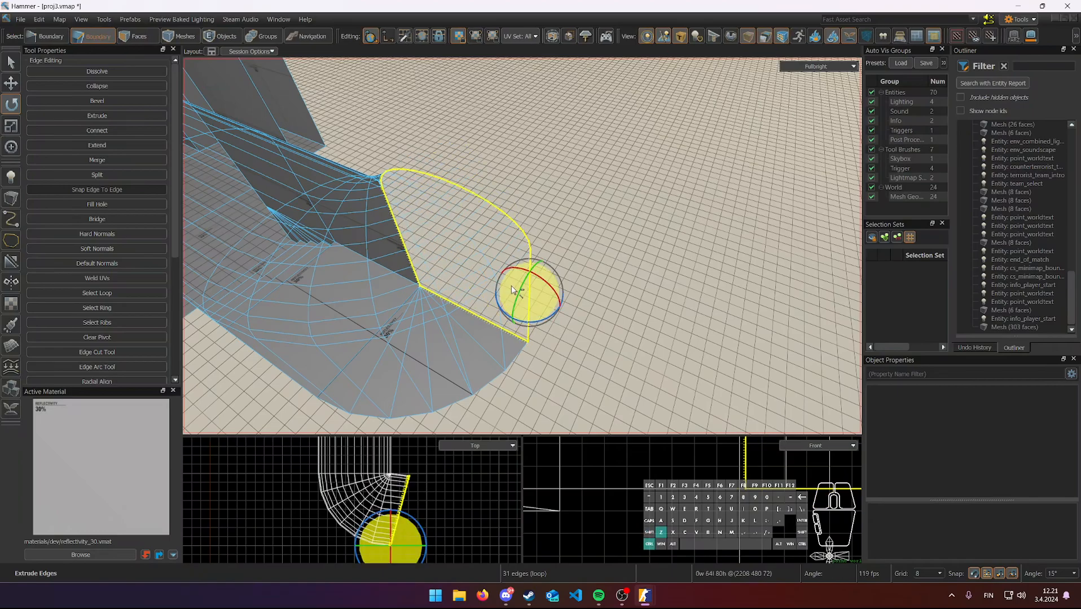
- Set the angle snap to 22.5° and extrude the opening around the outer pivot through a quarter turn the opposite way
left_click(1061, 575)
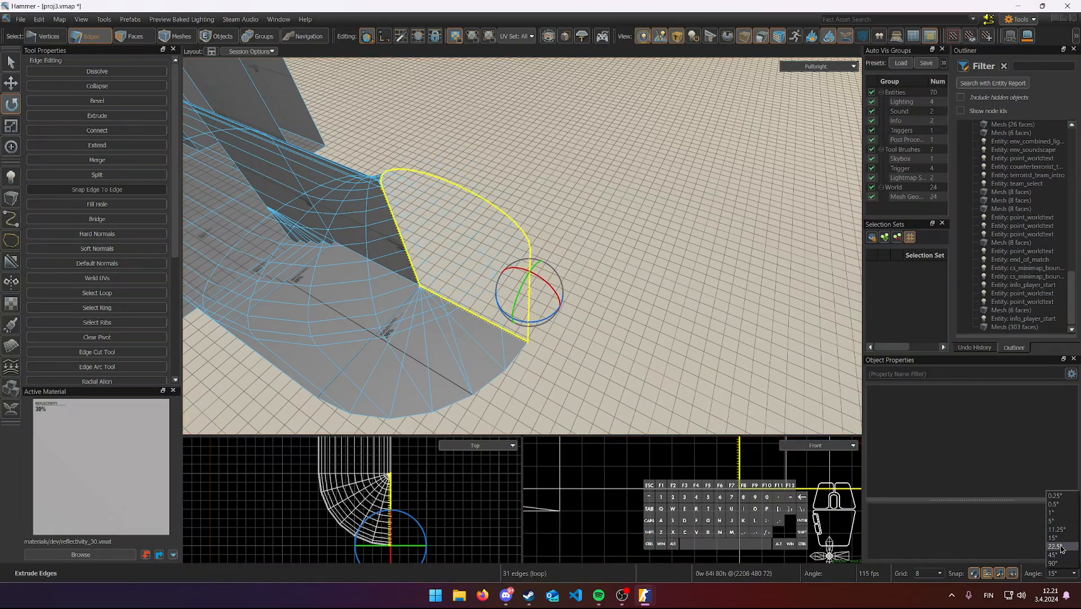
left_click_drag(528, 324, 516, 323, "shift")
right_click_drag(516, 323, 522, 245)
- Set the grid size to 64 and extrude the open end of the S-shaped passage straight outward
key("w")
key("s")
key("s")
key("d")
key("a")
key("d")
key("w")
key("w")
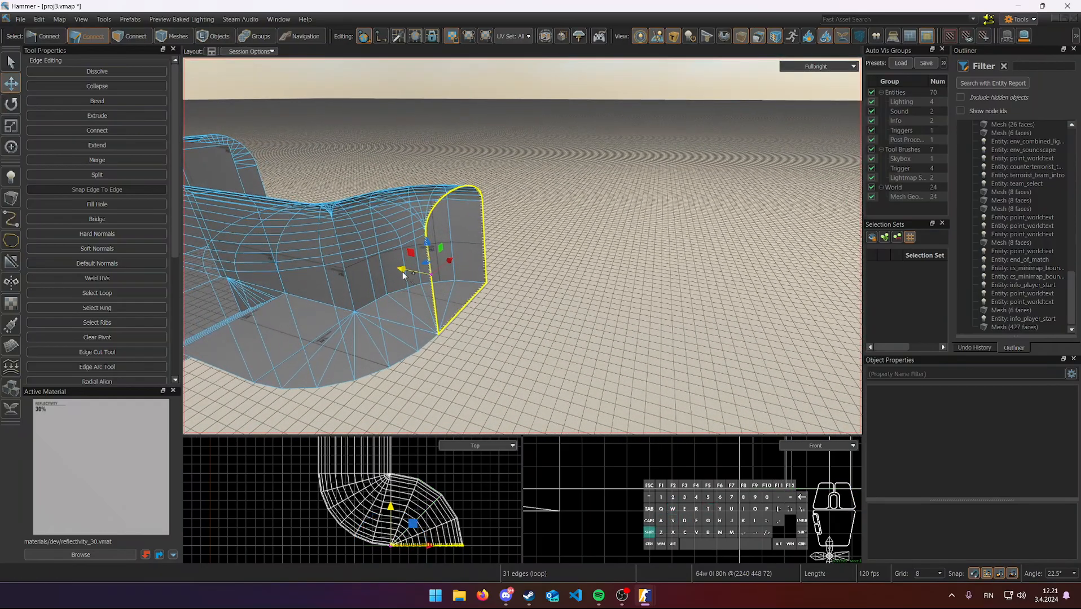
left_click(935, 574)
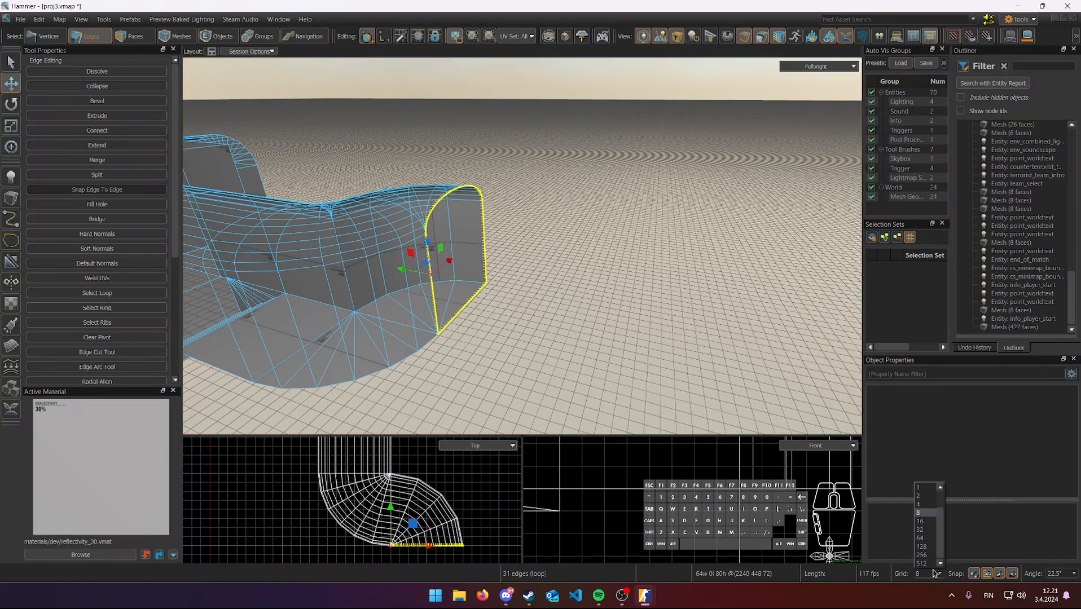
left_click(925, 539)
left_click_drag(479, 297, 685, 325, "shift")
- Select the arched top edges at the new passage end, extrude them downward 40 units, and collapse them into a single point
key("a")
right_click_drag(685, 325, 522, 246)
key("w")
key("s")
key("w")
key("a")
key("w")
key("s")
key("d")
key("w")
key("s")
left_click(455, 197)
double_click(669, 196, "shift")
left_click_drag(558, 142, 553, 231, "shift")
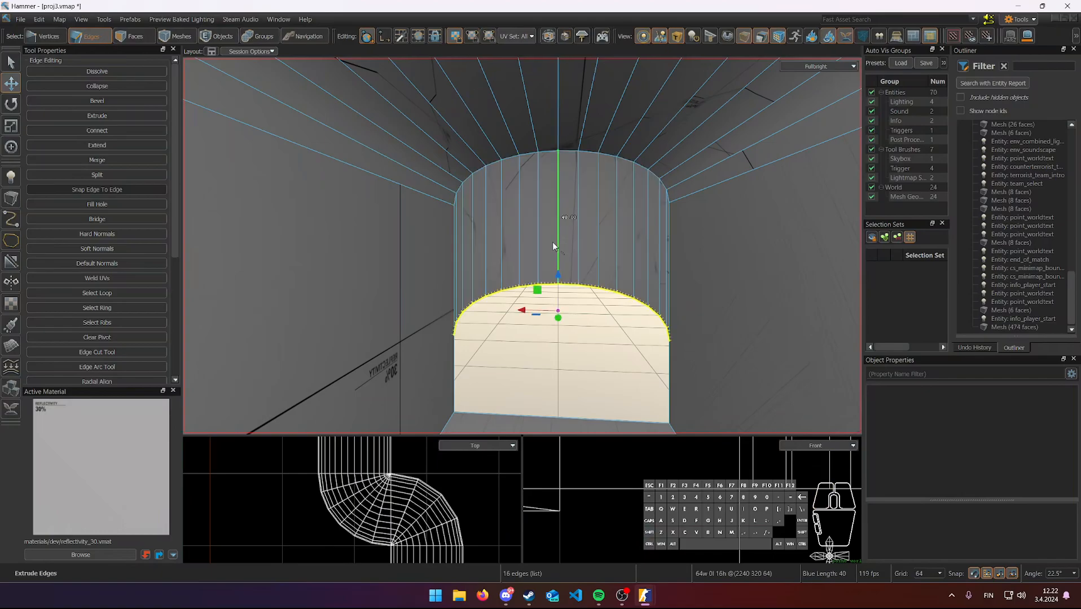
key("shift+o")
- Set the grid size to 16 and select the vertex where the collapsed arch edges meet
left_click(941, 574)
left_click(921, 547)
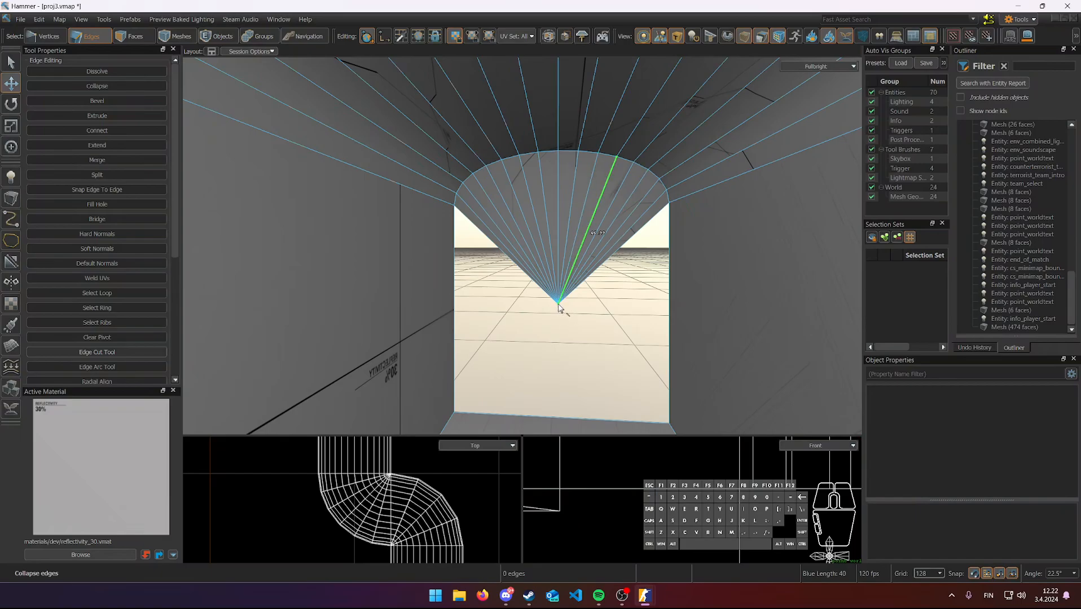
key("bracketleft")
key("bracketleft")
key("bracketleft")
key("bracketleft")
key("bracketleft")
key("bracketleft")
key("bracketleft")
key("bracketright")
key("bracketright")
key("bracketright")
key("bracketright")
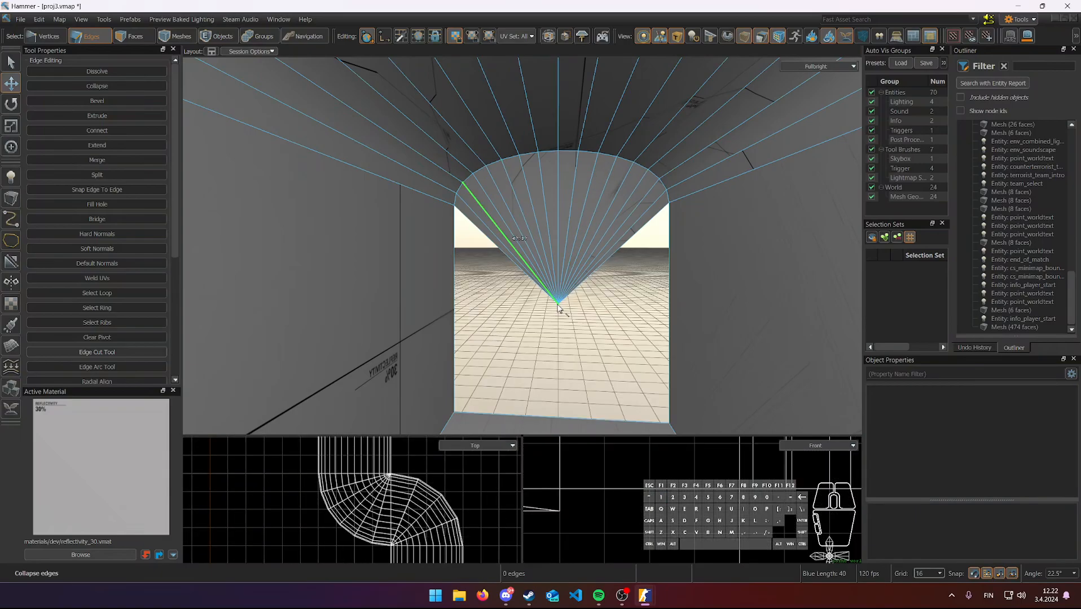
key("1")
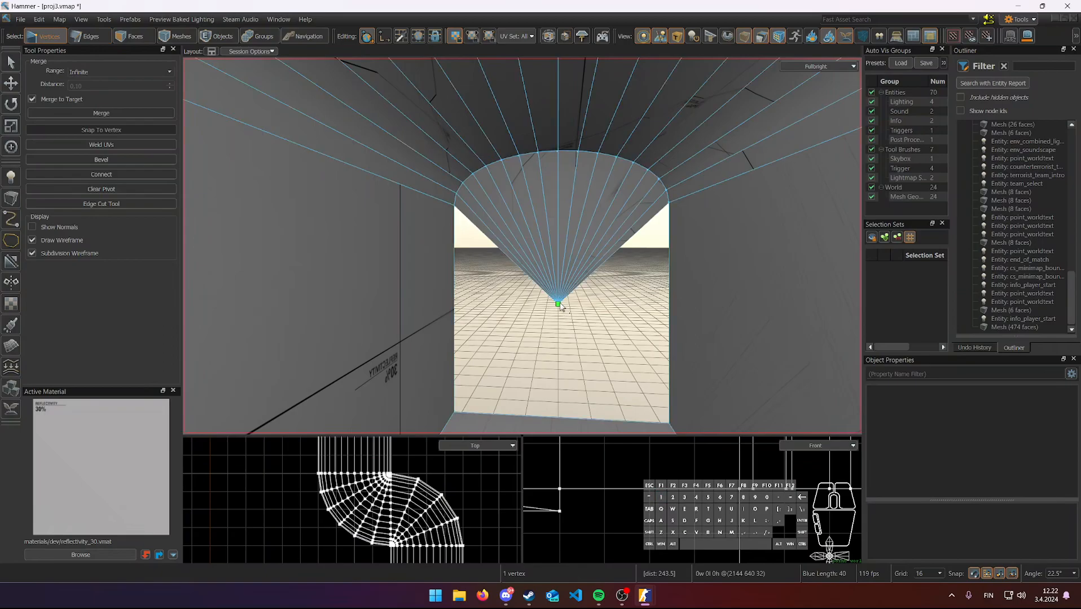
- Try to extrude the vertex where the collapsed arch edges meet upward, and undo the extrusion
left_click(558, 302)
scroll(560, 310, "up", 2)
left_click(571, 329)
key("s")
left_click_drag(565, 303, 565, 298, "shift")
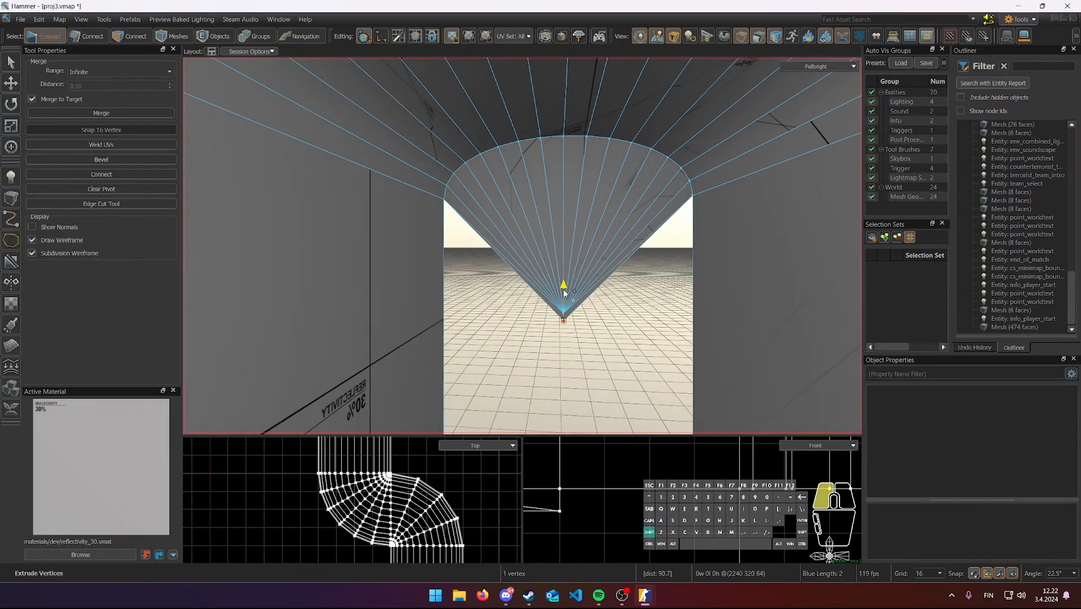
left_click_drag(562, 217, 563, 218, "shift")
key("ctrl+z")
- Raise the collapsed arch vertex straight up until it is level with the base of the arch
left_click_drag(562, 280, 564, 224)
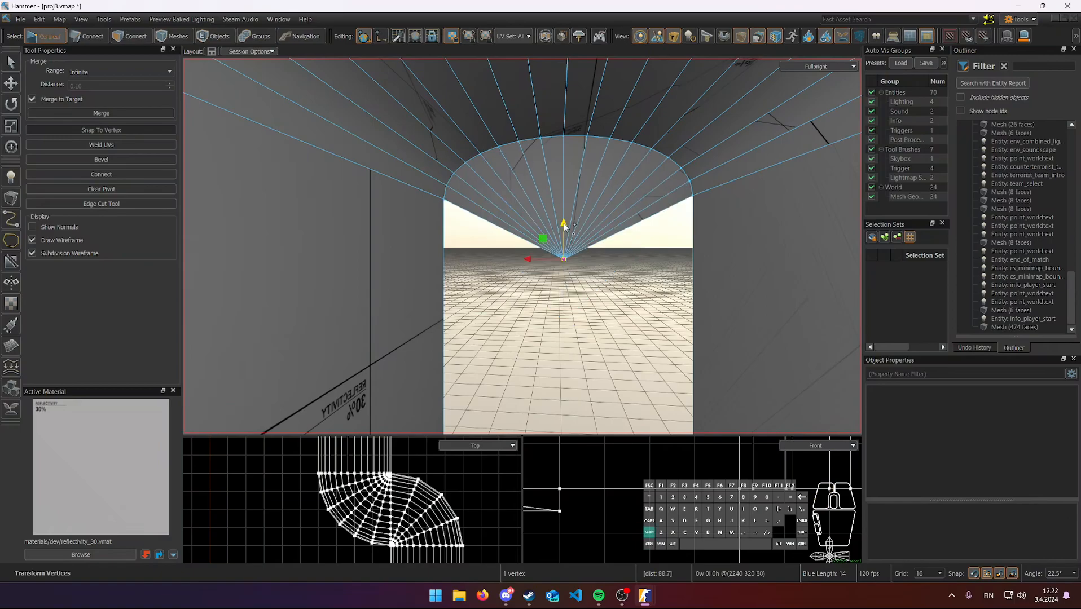
left_click_drag(566, 293, 569, 369, "shift")
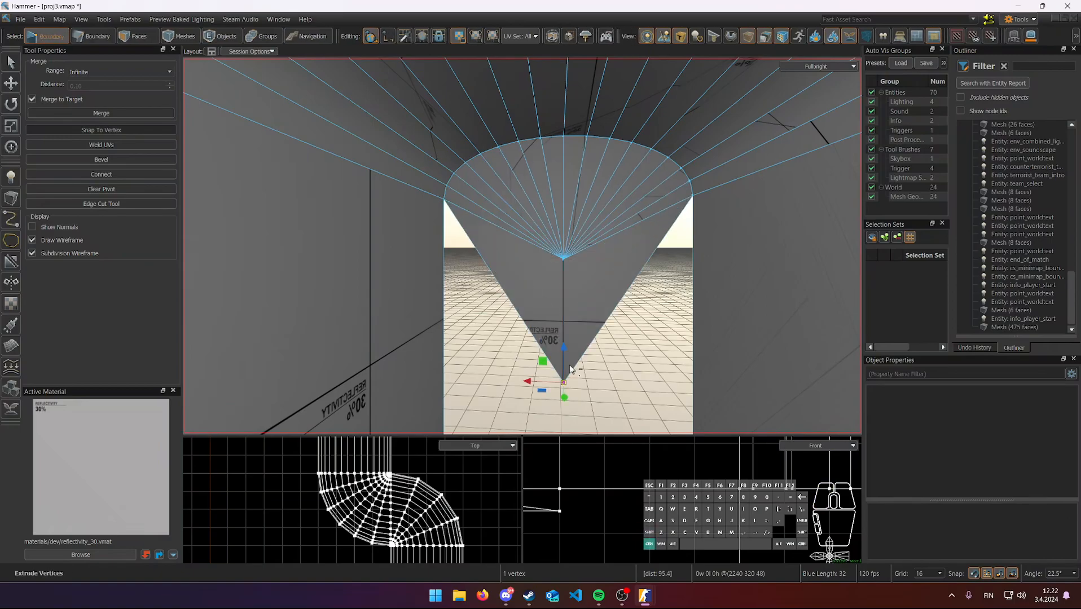
key("ctrl+z")
left_click_drag(565, 262, 563, 207)
key("s")
right_click_drag(563, 207, 497, 219)
key("w")
key("s")
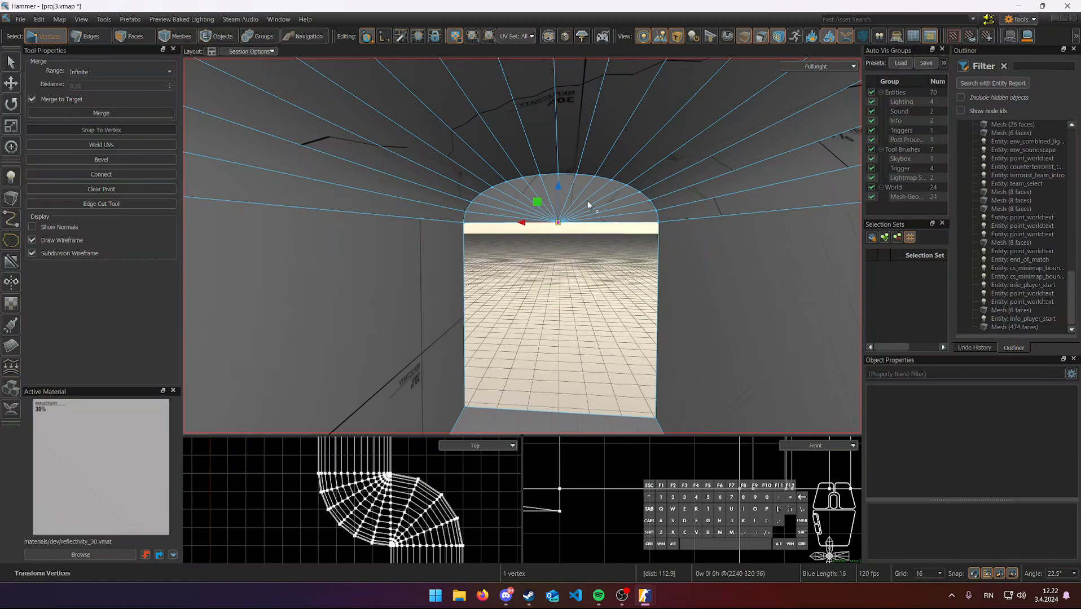
- Try to bridge the whole edge loop around the rectangular opening below the arch
key("2")
double_click(496, 226)
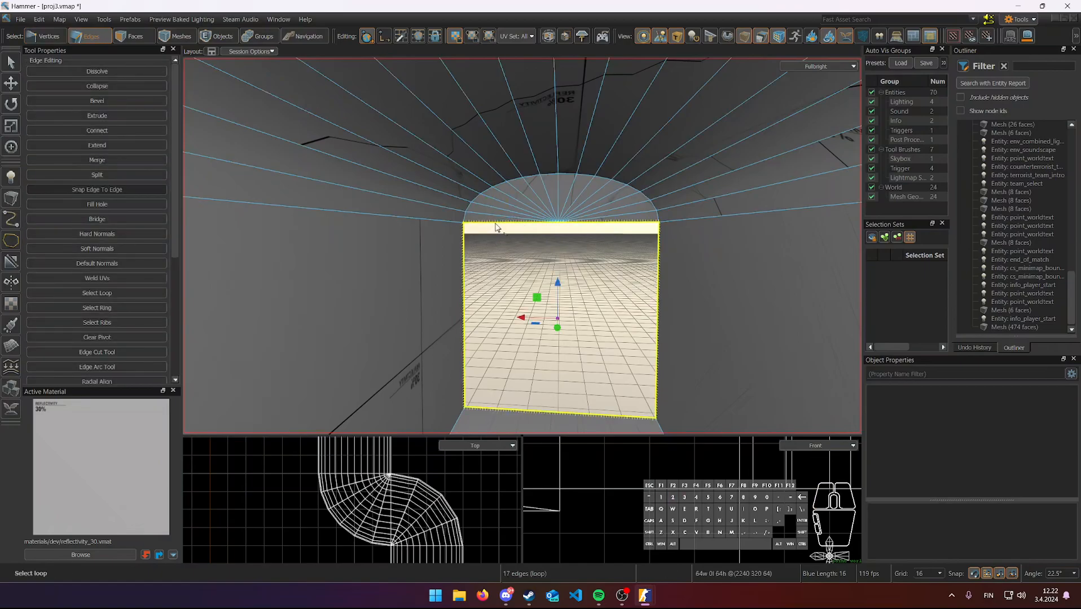
key("b")
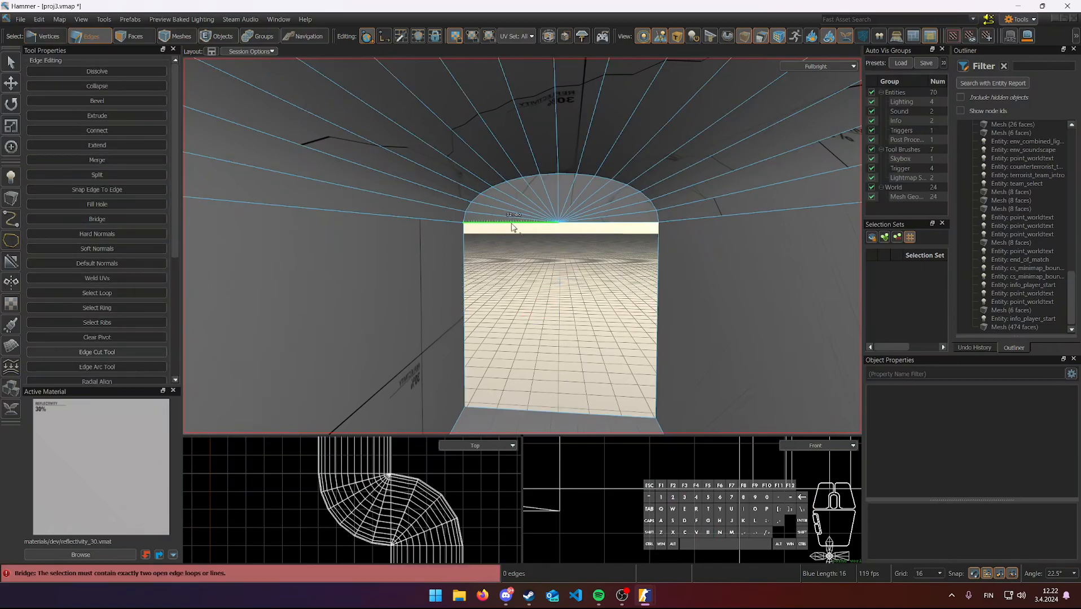
- Cut the passage's end floor face in half lengthwise, in line with the arch's centre vertex
scroll(528, 231, "up", 5)
mouse_move(528, 232)
right_mouse_down()
mouse_move(513, 217)
mouse_move(522, 244)
right_mouse_up()
left_click(586, 200)
left_click(507, 313)
right_click_drag(507, 313, 522, 246)
key("s")
key("w")
key("3")
left_click(537, 308)
key("c")
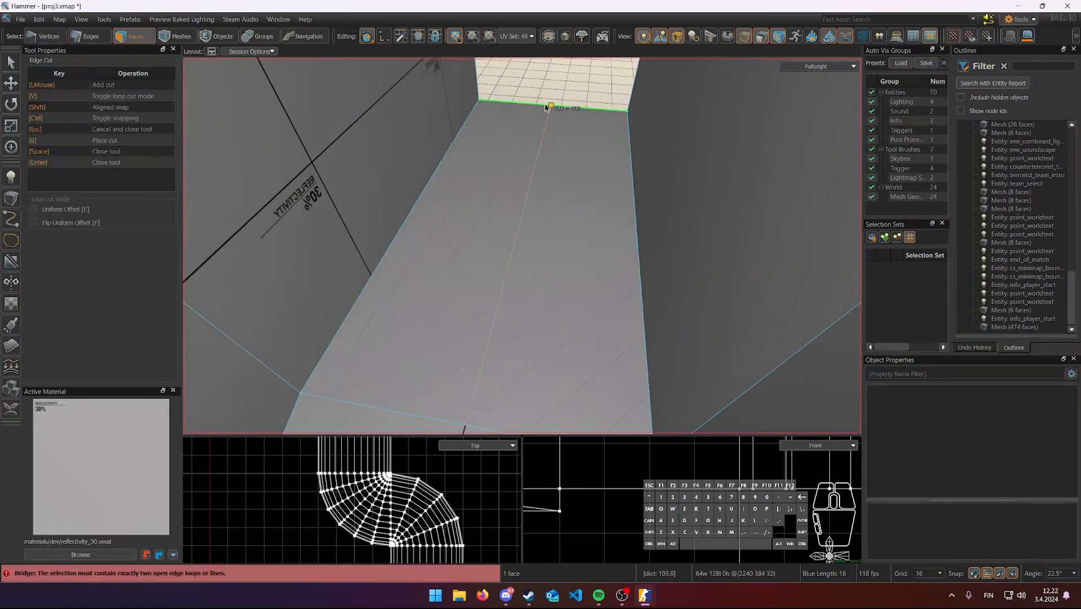
key("Return")
- Bridge the two edges under the arch to the two floor edges below them to wall off the passage end
right_click_drag(481, 377, 522, 254)
key("w")
key("2")
left_click(526, 128, "shift")
left_click(586, 128, "shift")
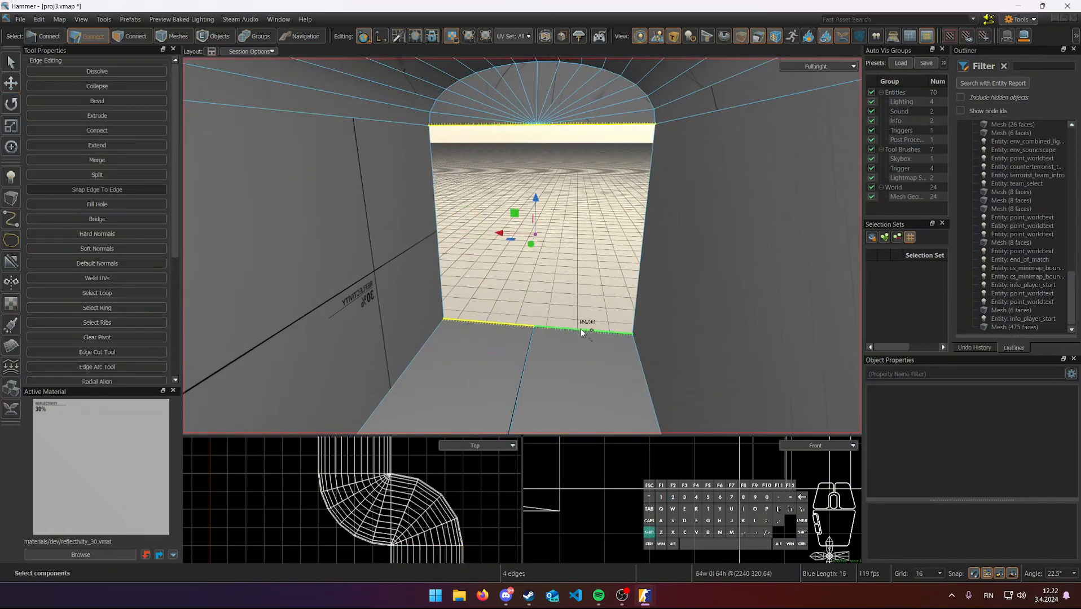
key("b")
- Merge the overlapping vertical edges where the new end wall meets the passage's side wall
key("w")
left_click(416, 197)
key("s")
left_click(649, 222, "shift")
left_click(671, 225, "shift")
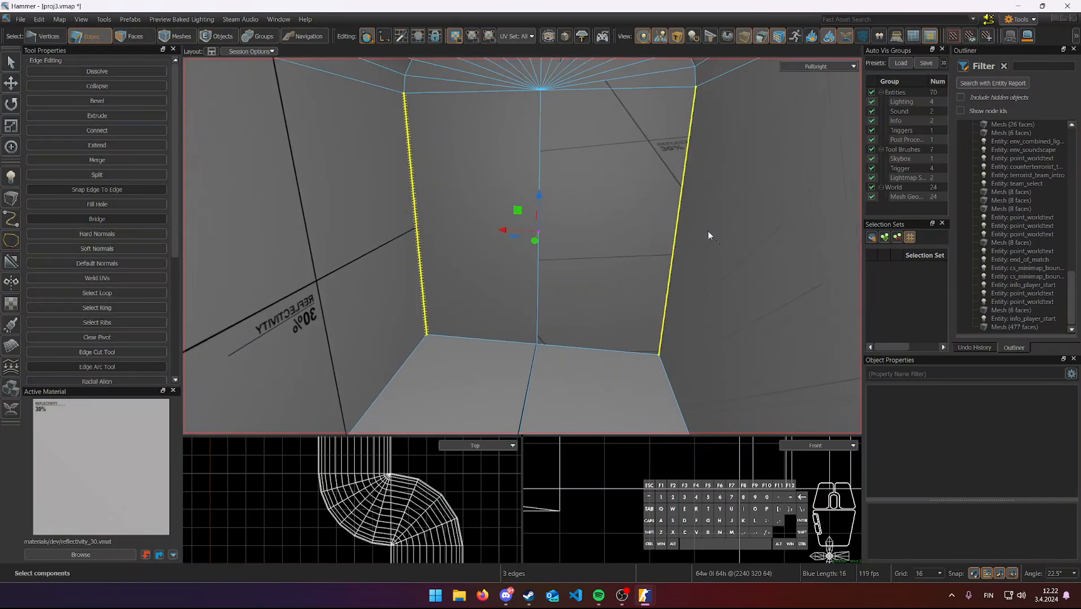
key("ctrl+z")
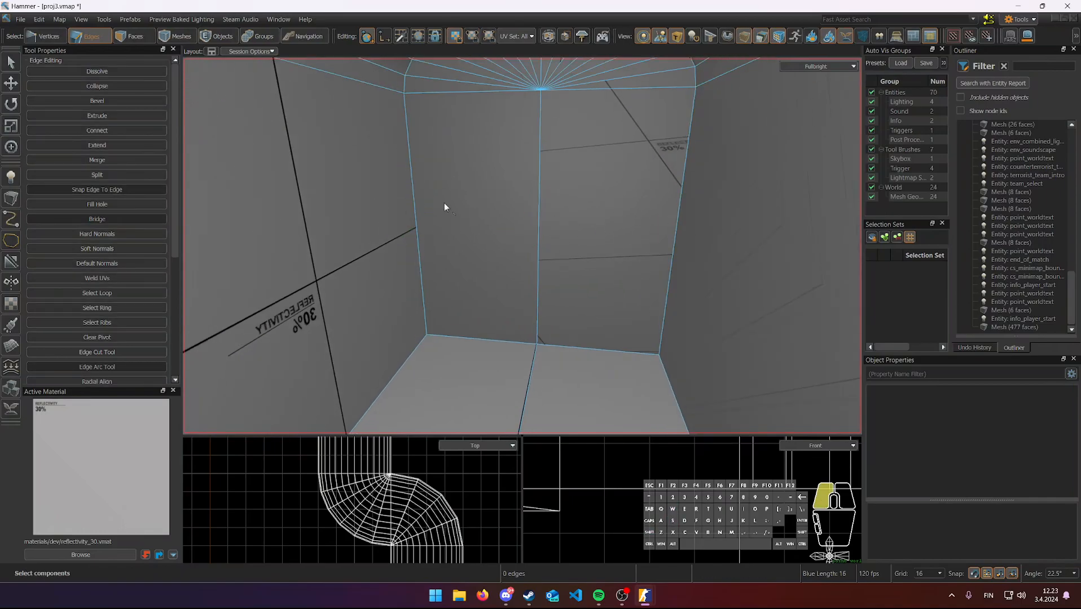
key("m")
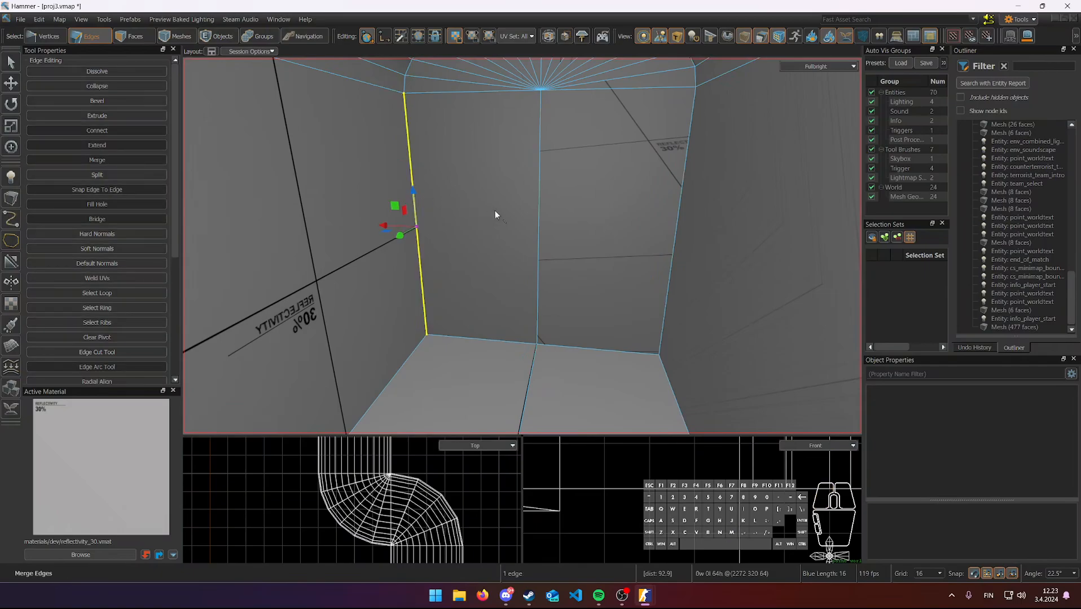
- Look through the connected rooms and arched doorways from inside the map
key("s")
right_click_drag(514, 219, 522, 246)
key("w")
key("w")
key("w")
key("w")
key("w")
key("d")
key("s")
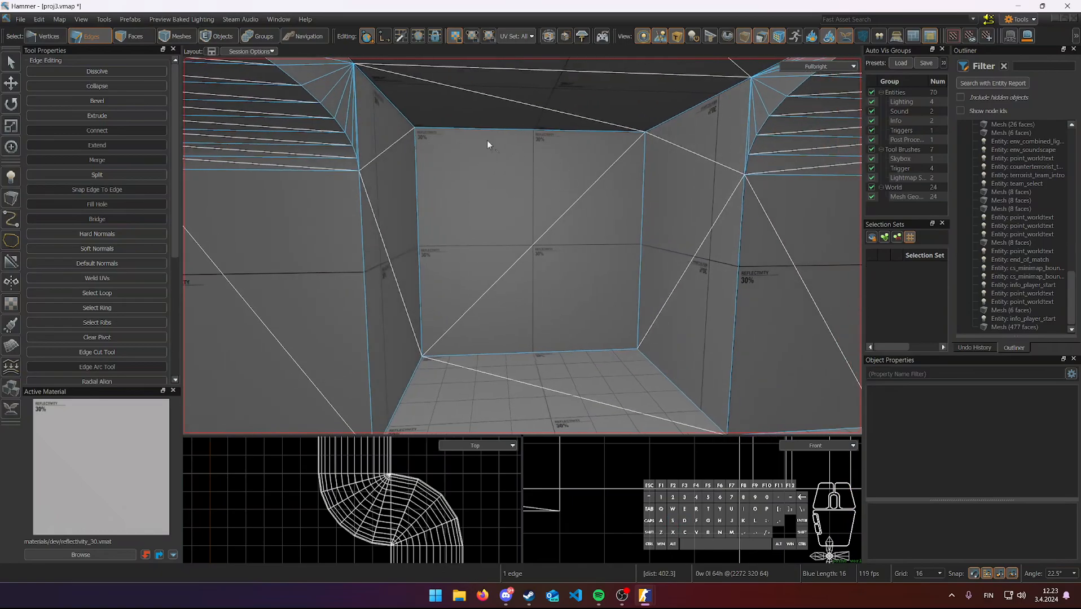
right_click_drag(590, 218, 592, 195)
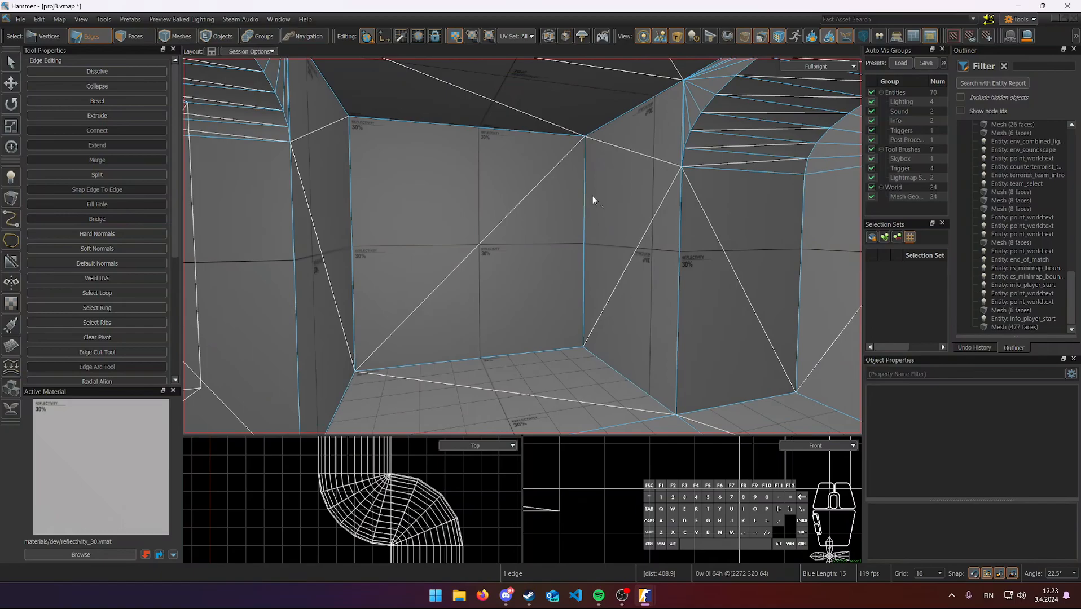
right_click_drag(592, 196, 523, 246)
key("w")
key("a")
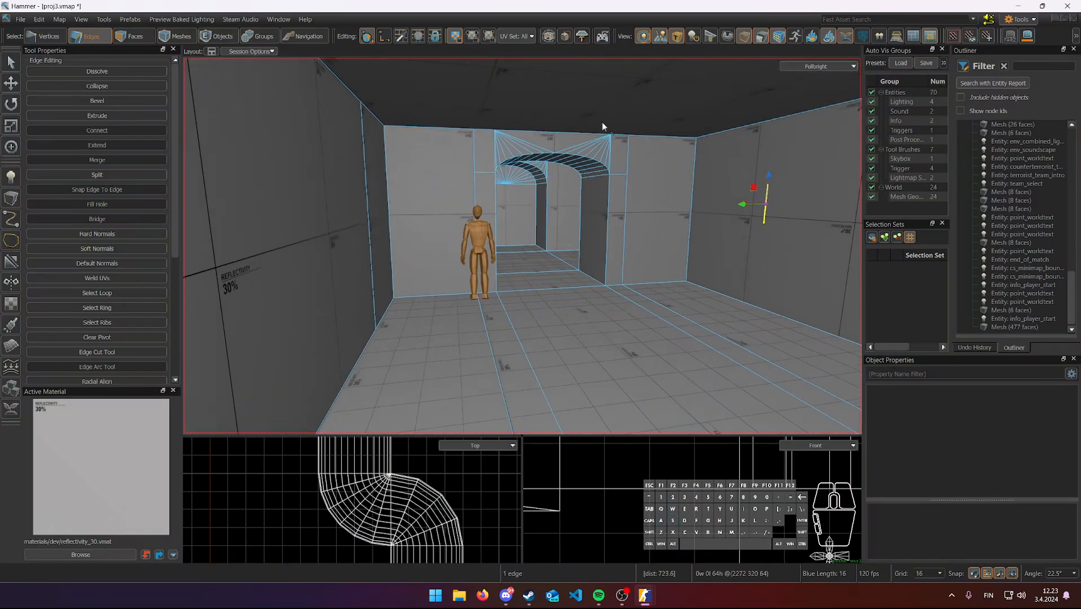
- Preview the room in GPU Path Tracing and return the 3D view to Fullbright
left_click(815, 66)
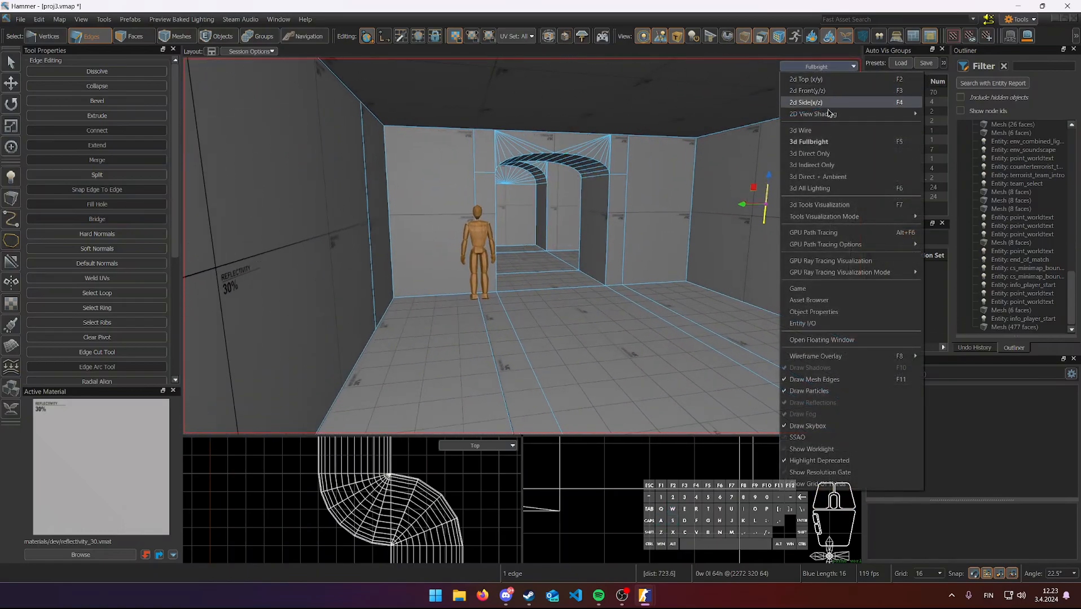
left_click(826, 233)
right_click_drag(522, 246, 523, 246)
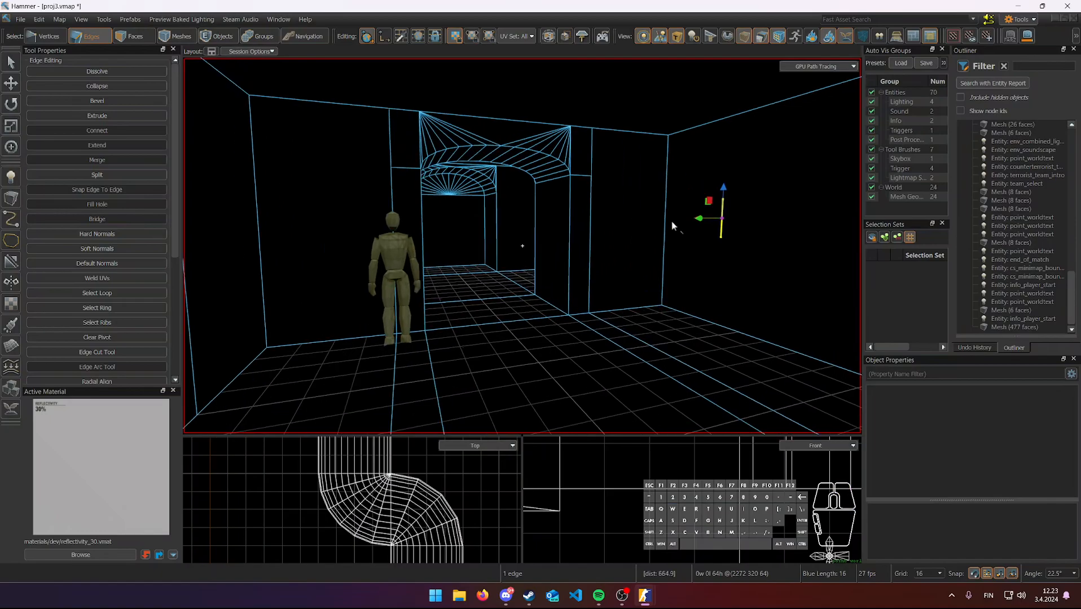
left_click(821, 66)
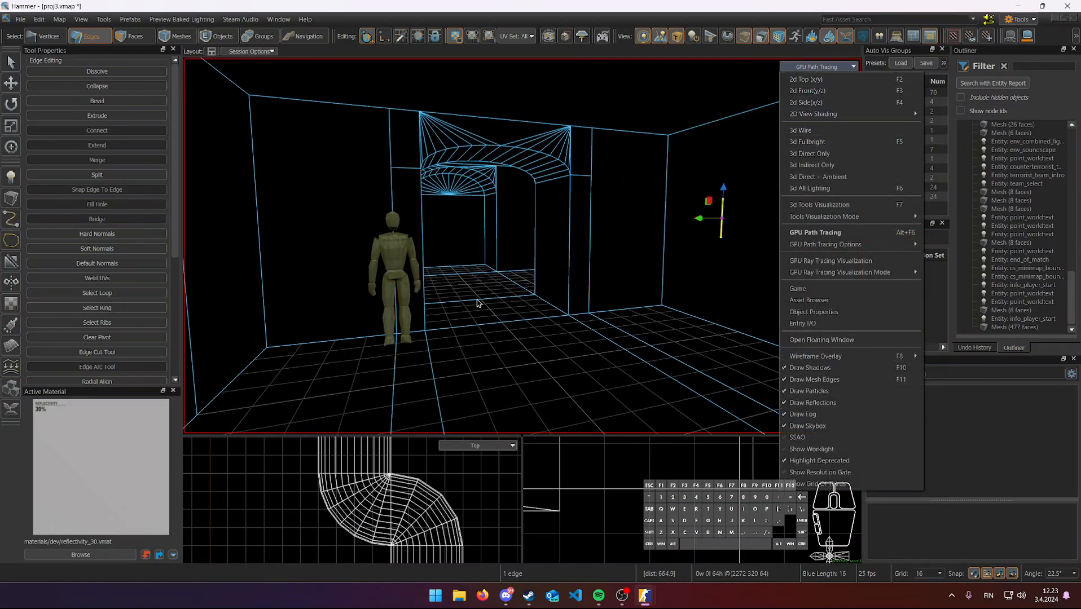
left_click(839, 148)
- Cut the room's ceiling face straight across from wall to wall near the end opposite the arched doorway
right_click_drag(616, 192, 523, 246)
key("w")
key("s")
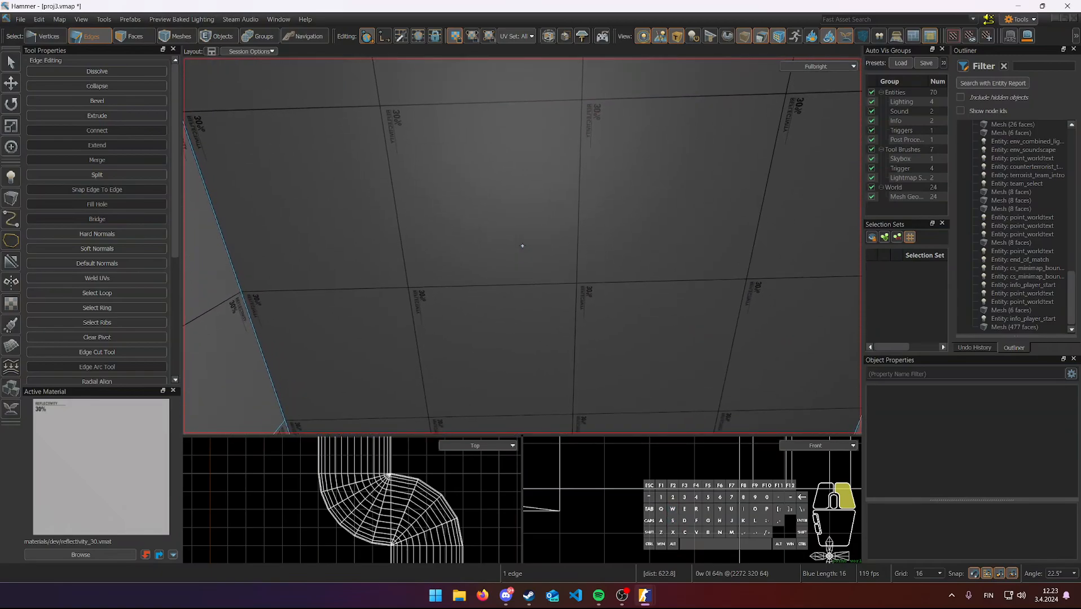
key("3")
right_click_drag(602, 193, 522, 246)
key("d")
key("a")
key("3")
left_click(540, 241)
key("c")
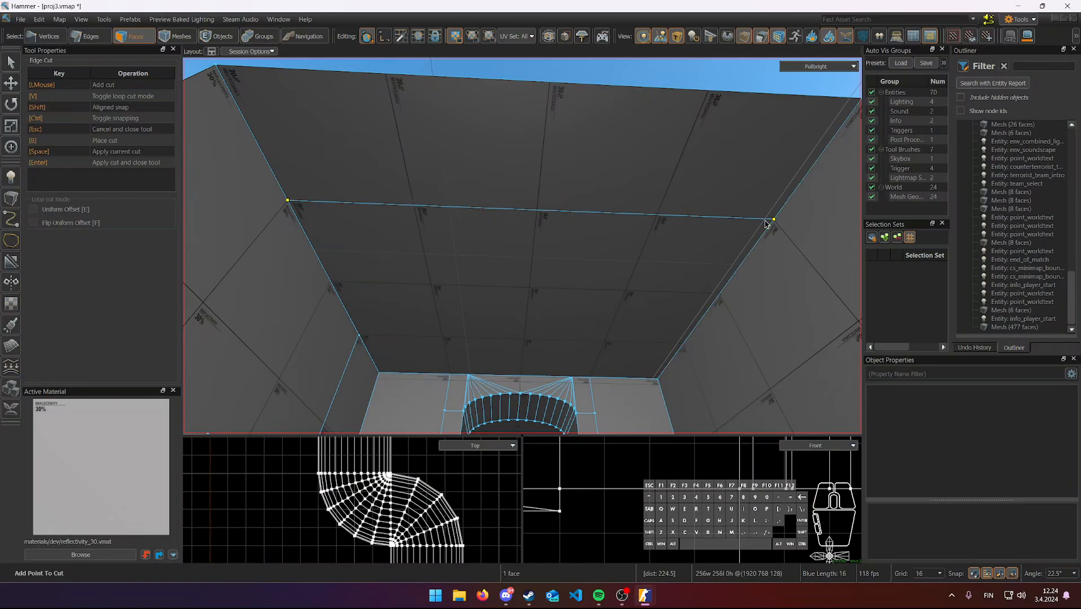
key("Return")
- Make a second, parallel cut across the ceiling near the arched doorway wall
right_click_drag(712, 224, 512, 249)
key("c")
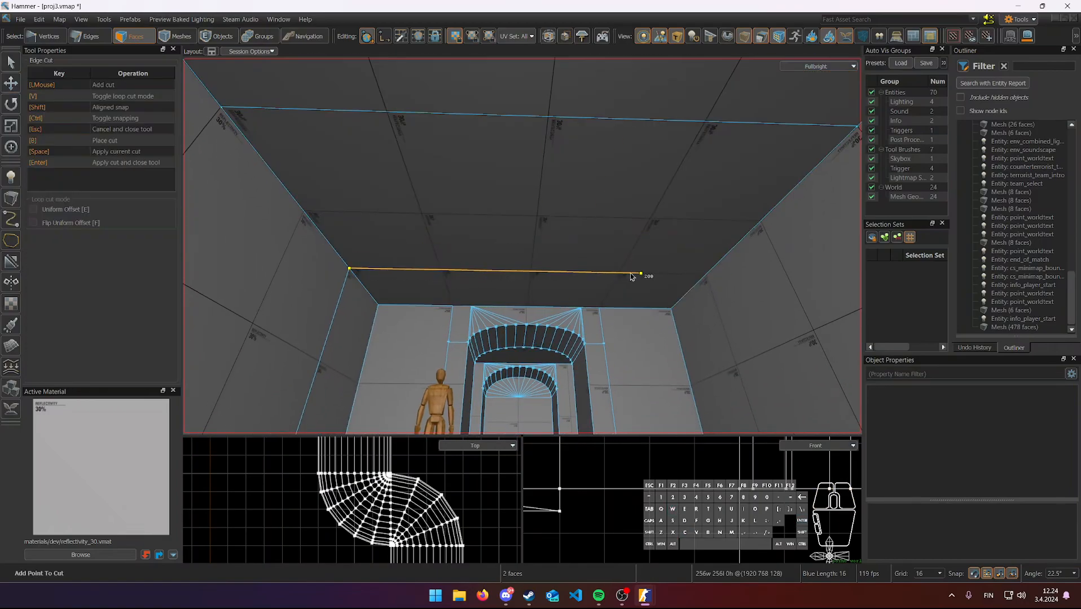
left_click(704, 274)
key("Return")
- Make two lengthwise cuts in the middle ceiling strip to separate a 128 by 128 unit panel at its centre
key("c")
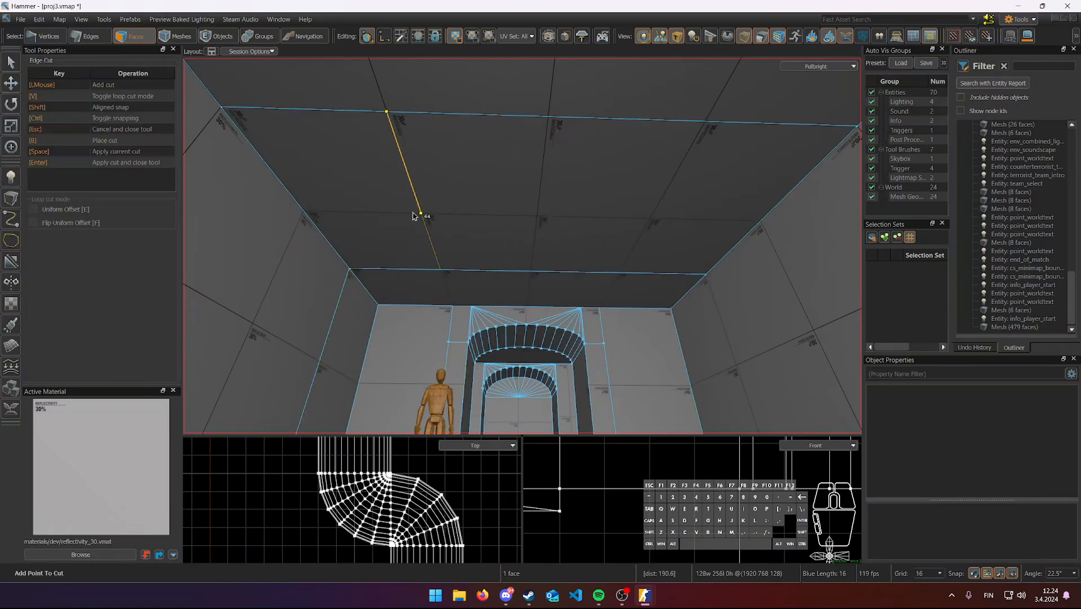
left_click(441, 270)
key("Return")
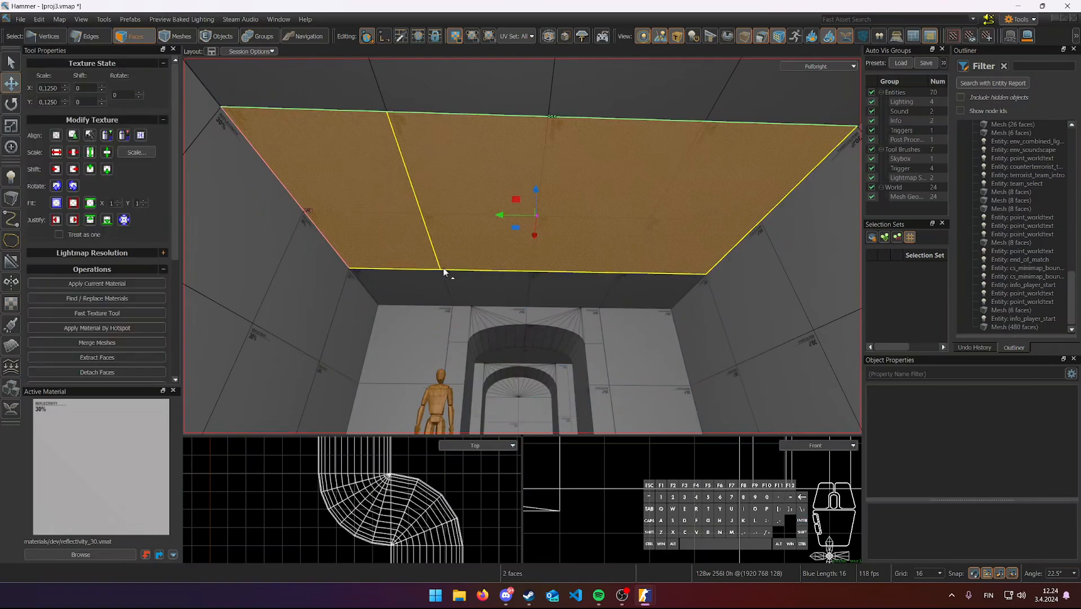
key("c")
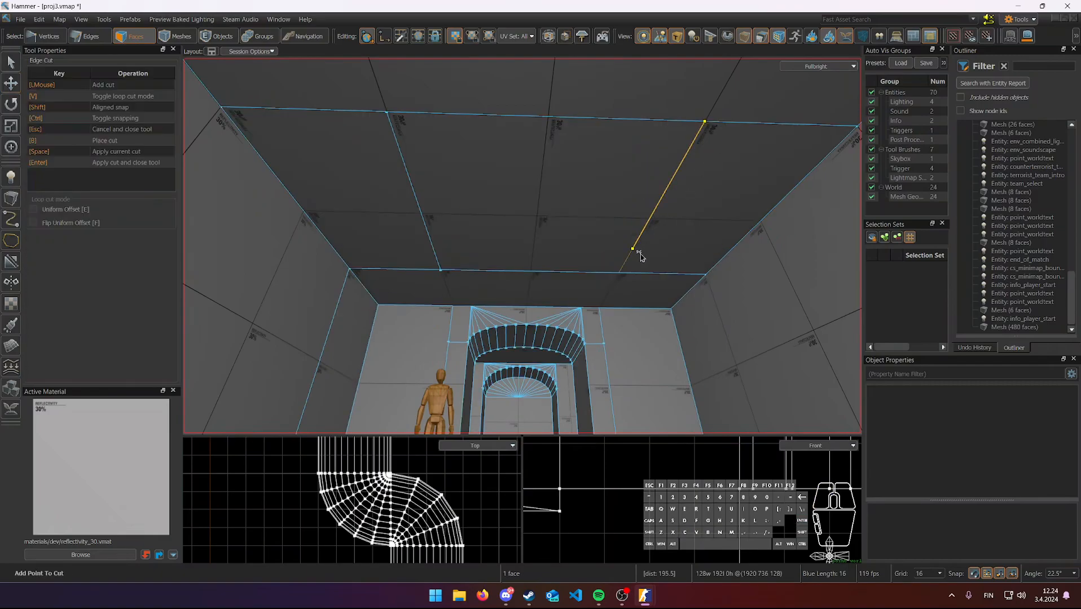
left_click(650, 218)
key("Return")
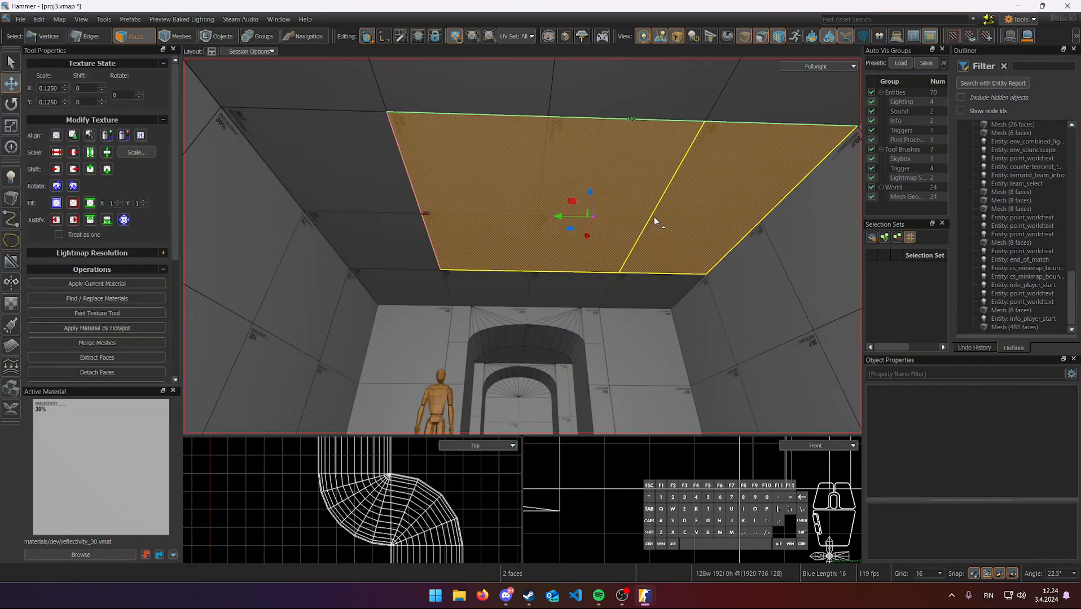
- Select only the square panel in the centre of the ceiling
right_click_drag(639, 216, 533, 127)
left_click(536, 179)
key("w")
key("w")
mouse_move(523, 245)
right_mouse_down()
mouse_move(534, 294)
mouse_move(523, 228)
right_mouse_up()
key("s")
key("w")
key("s")
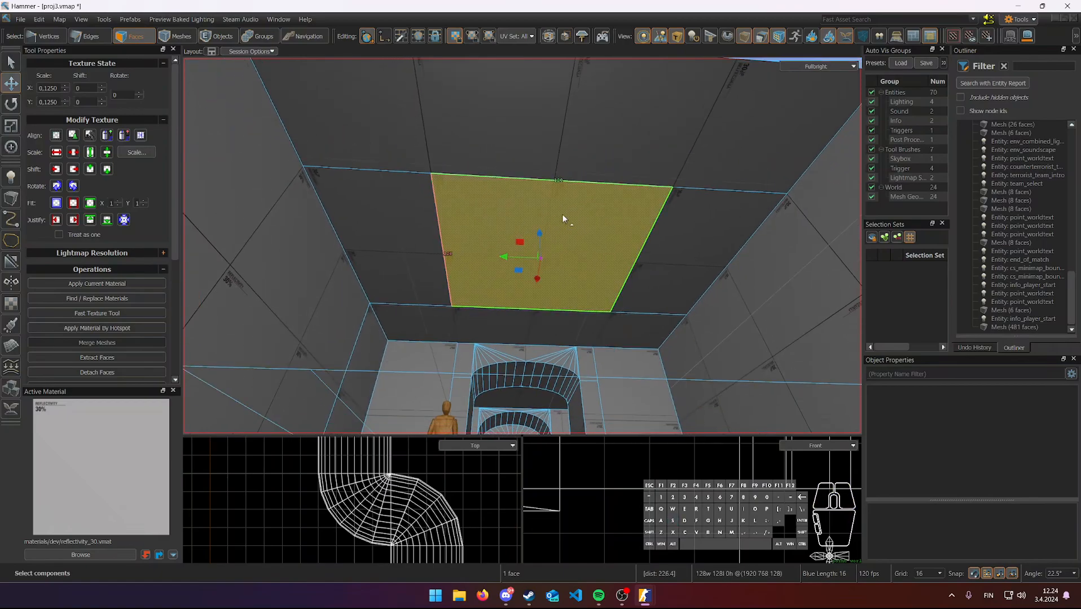
- Look for a sky material by searching the Asset Browser for "skybox" and browsing the matching assets, and close the browser
left_click(81, 555)
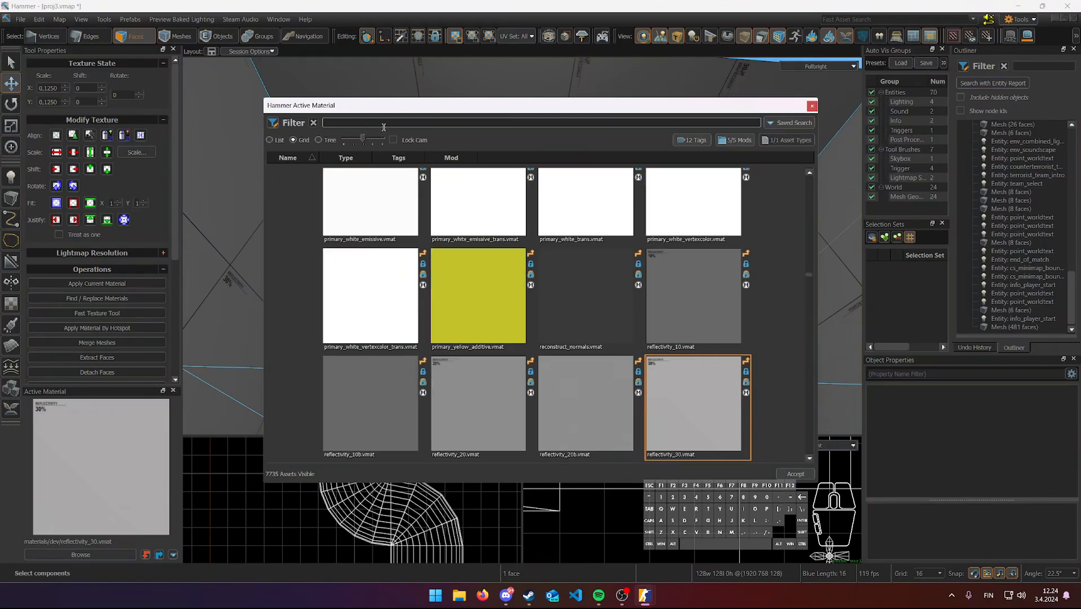
left_click(811, 107)
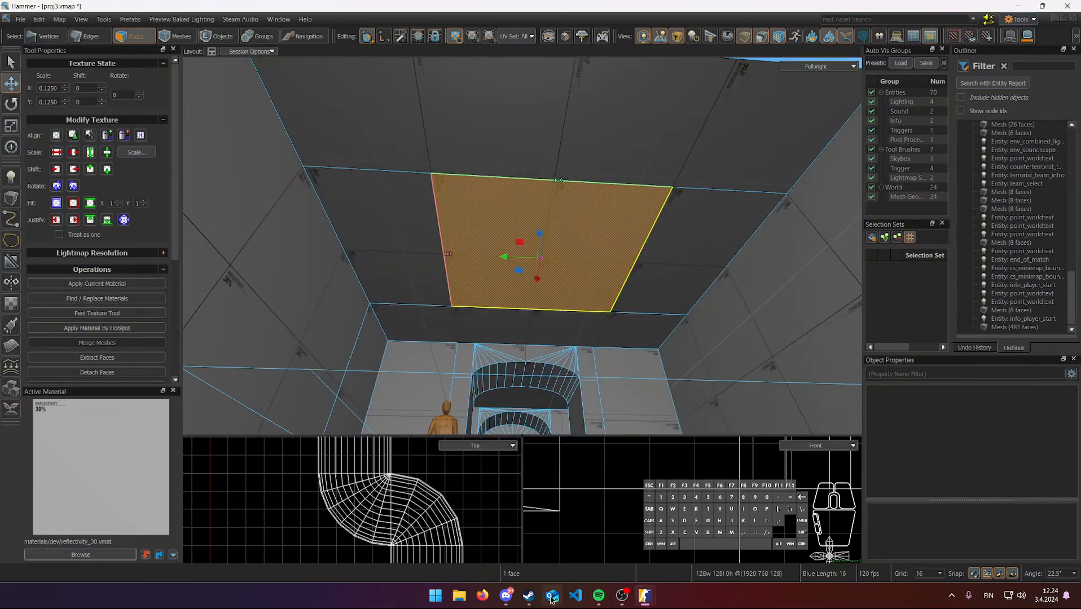
mouse_move(644, 596)
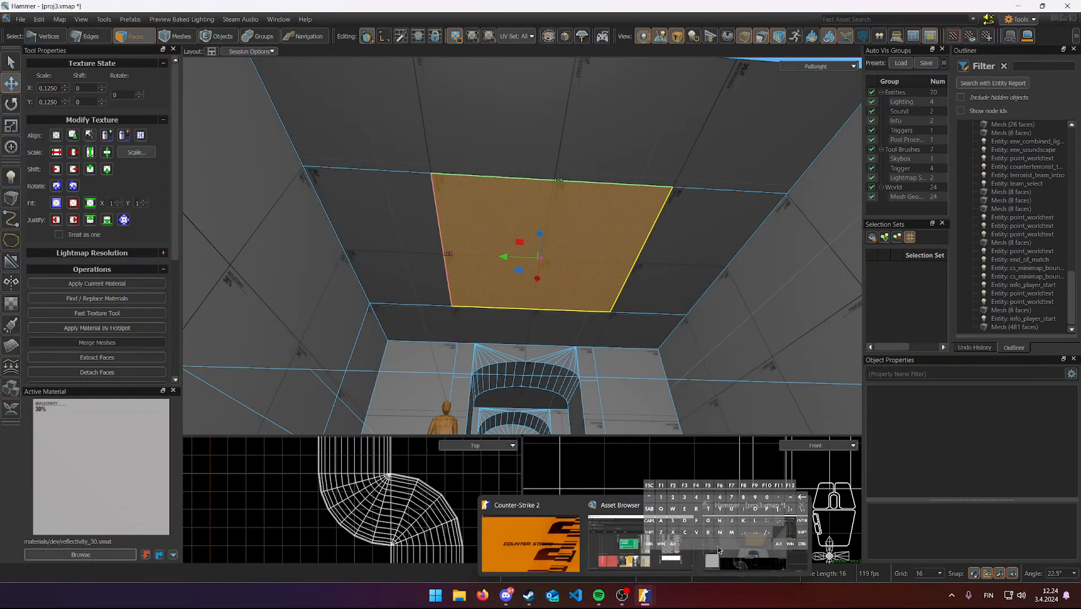
left_click(638, 547)
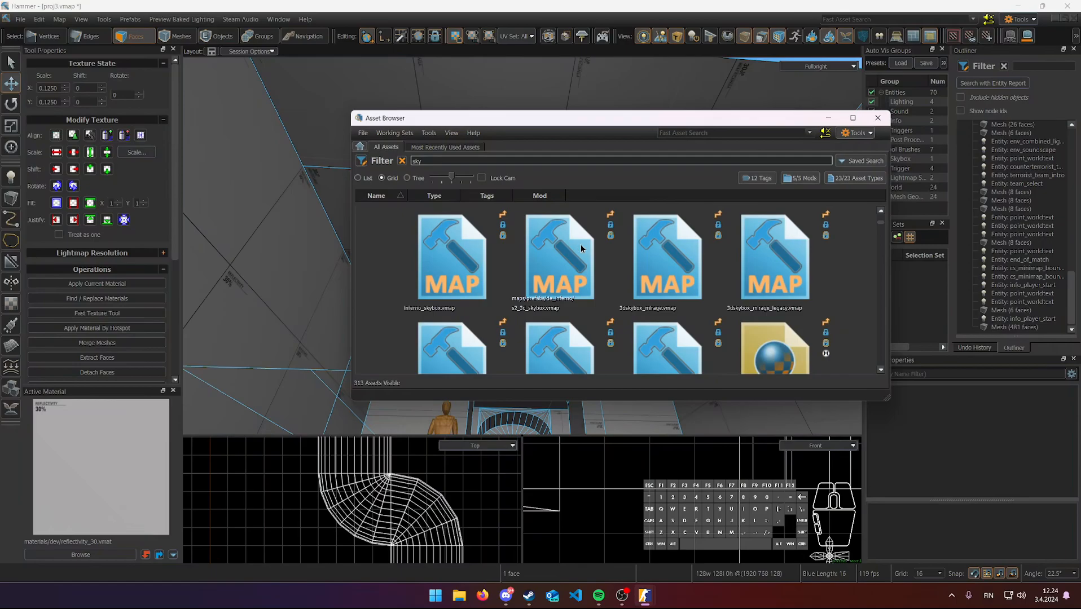
type("box")
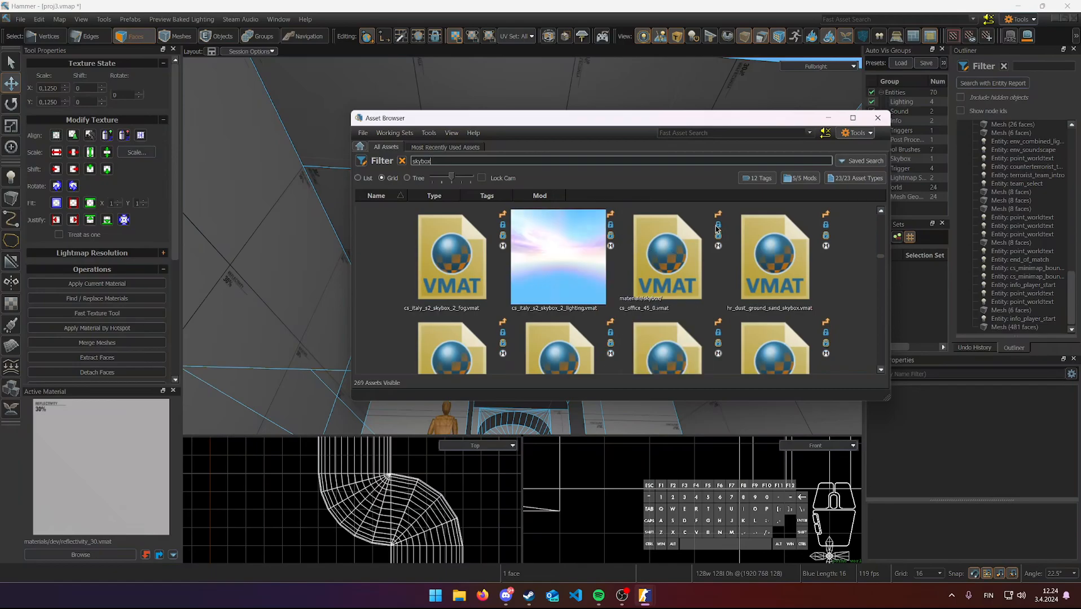
scroll(883, 351, "down", 5)
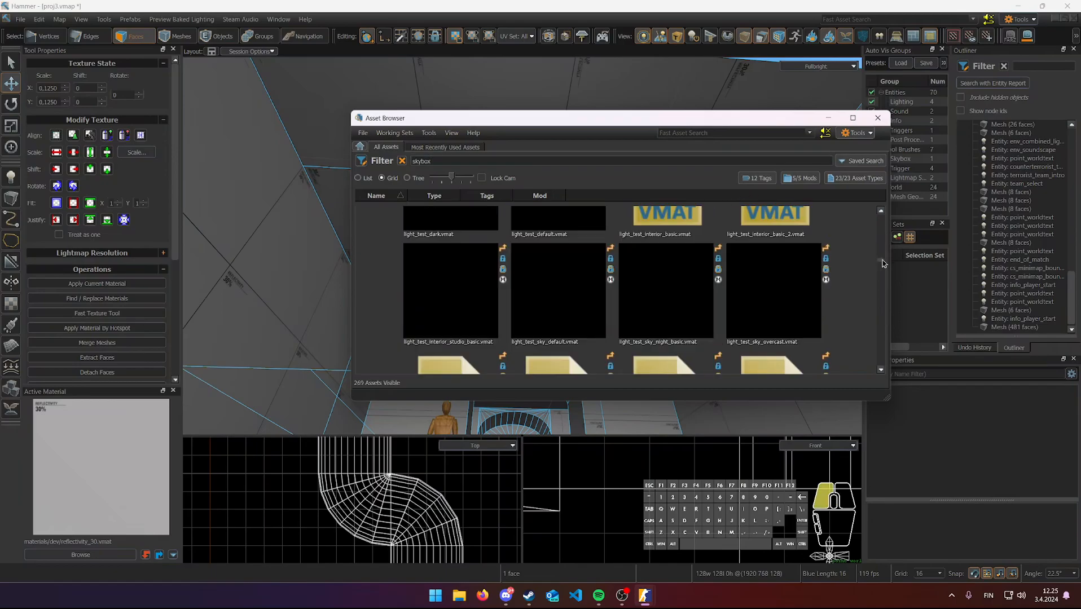
scroll(883, 351, "down", 3)
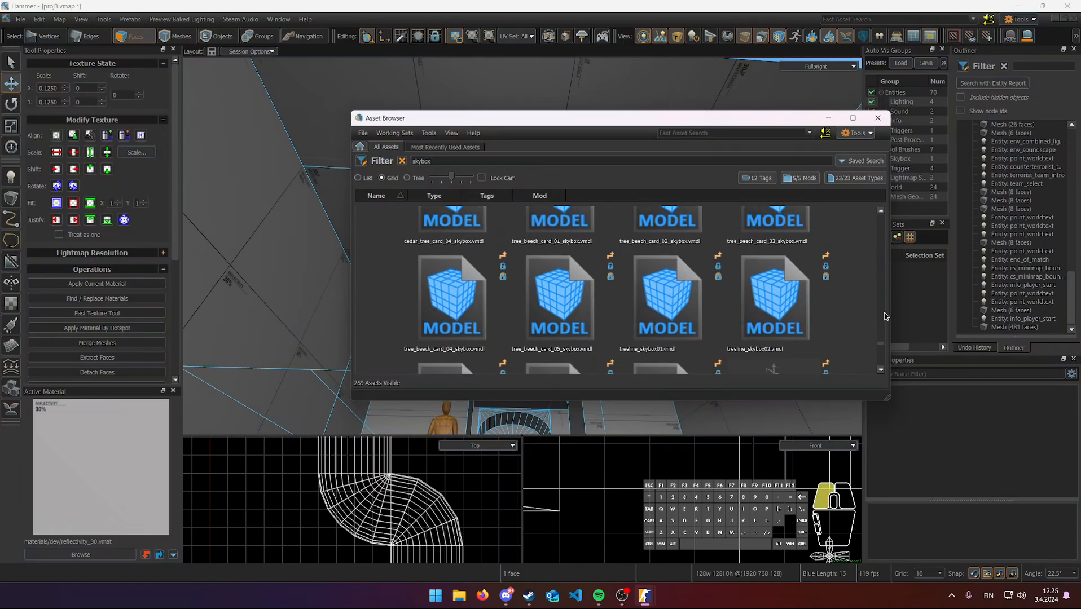
scroll(885, 312, "up", 6)
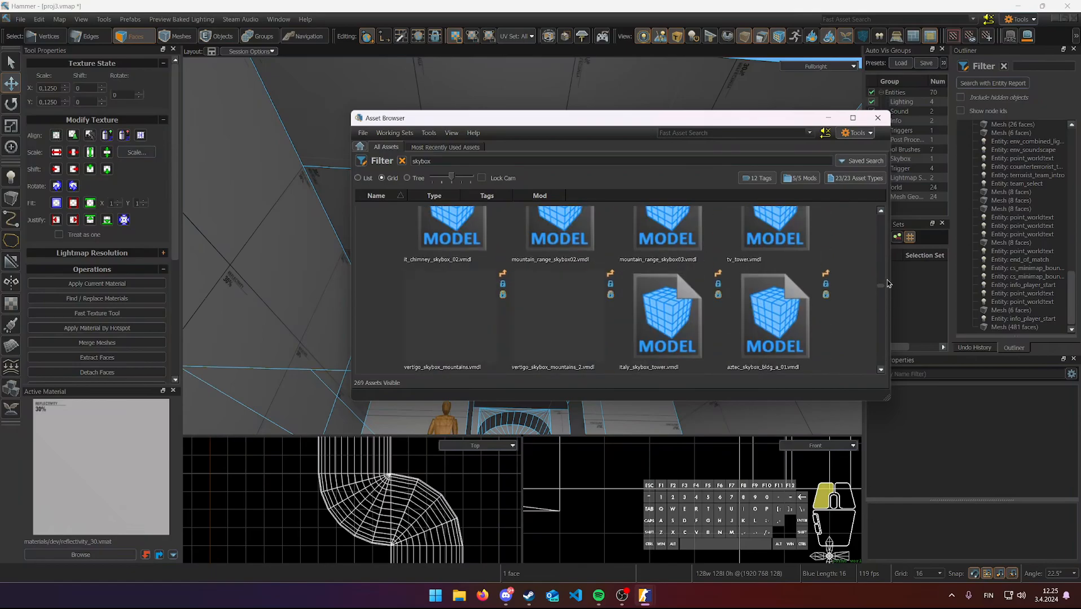
left_click_drag(887, 273, 887, 247)
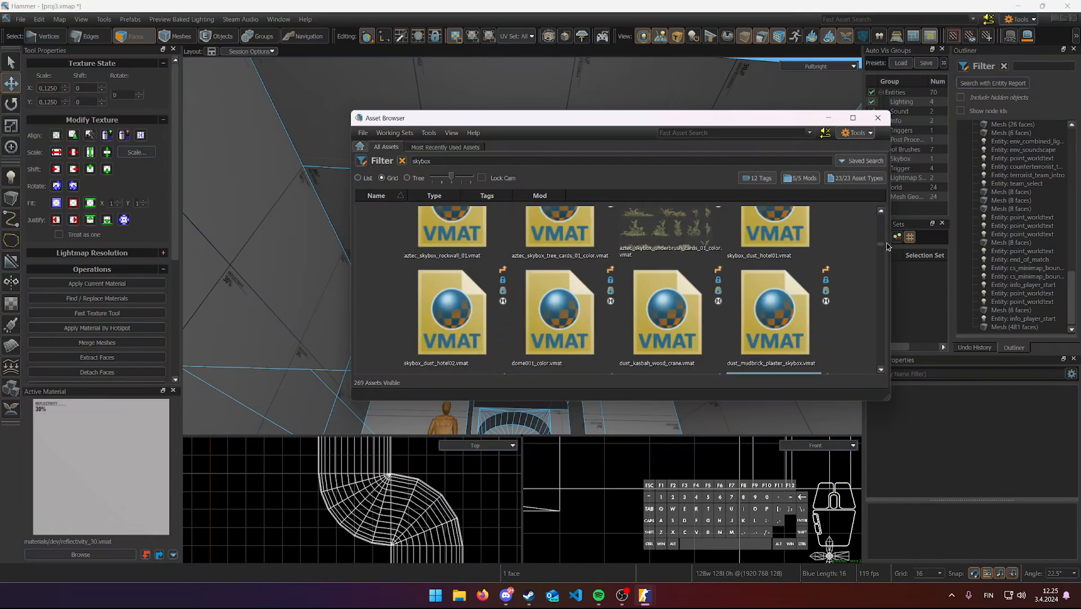
left_click(877, 119)
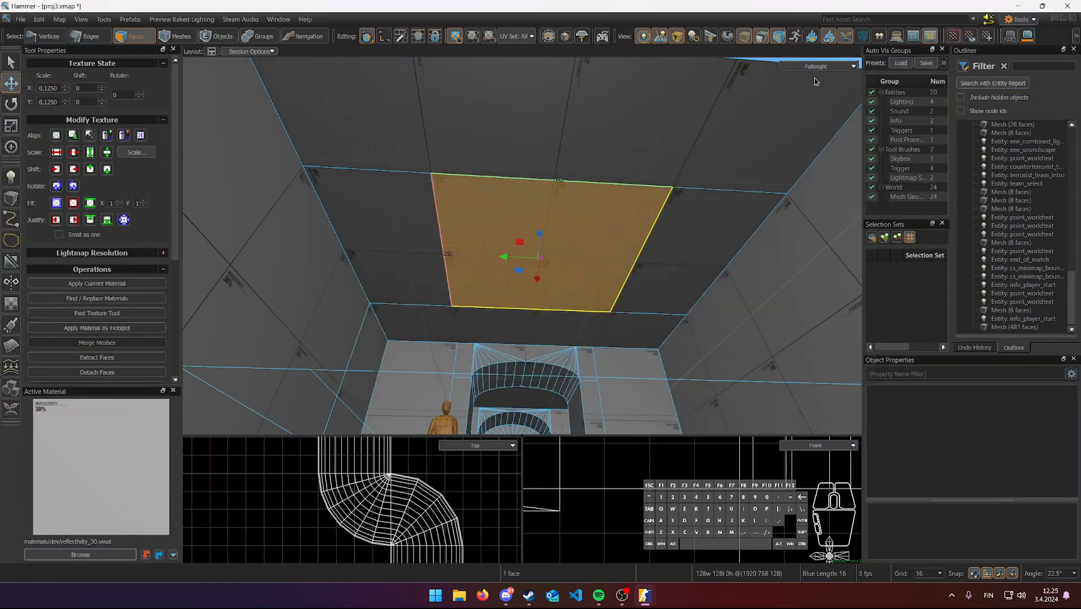
- Open the Asset Browser in a floating window and filter its materials by "sky"
left_click(790, 445)
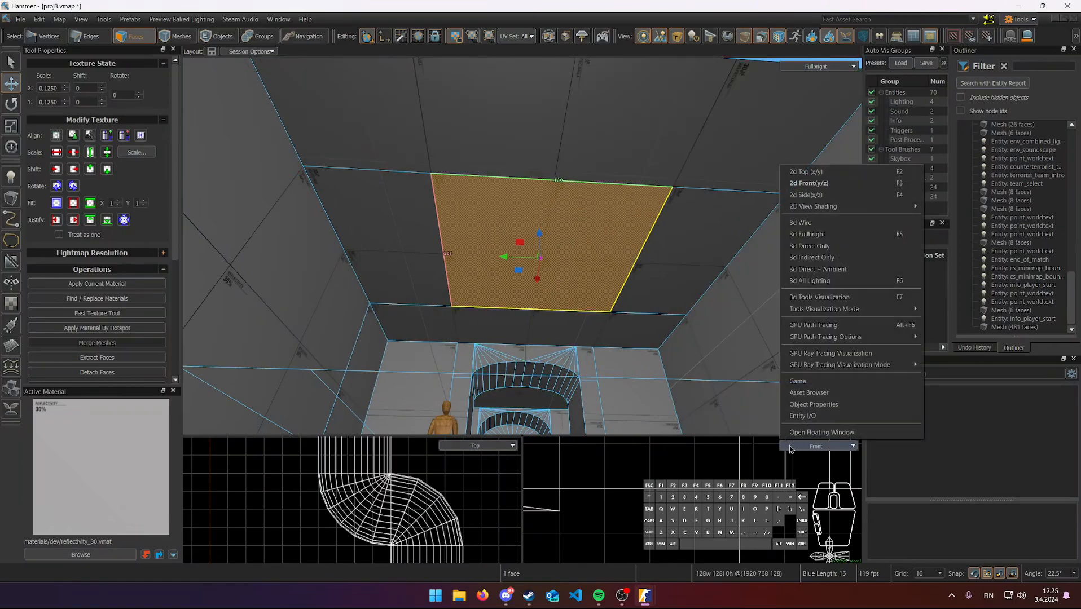
left_click(799, 435)
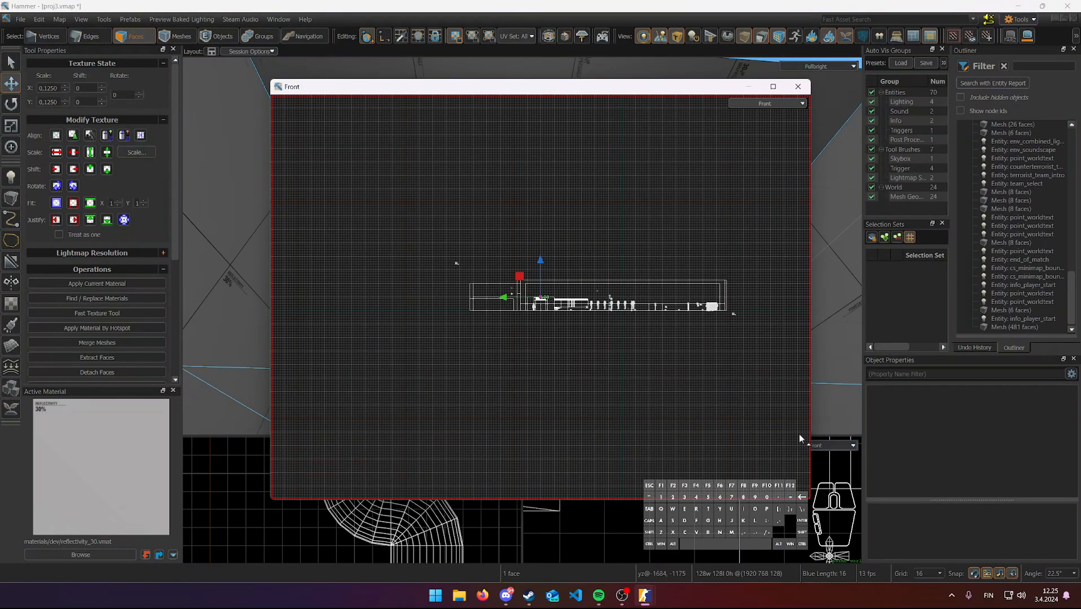
left_click(752, 105)
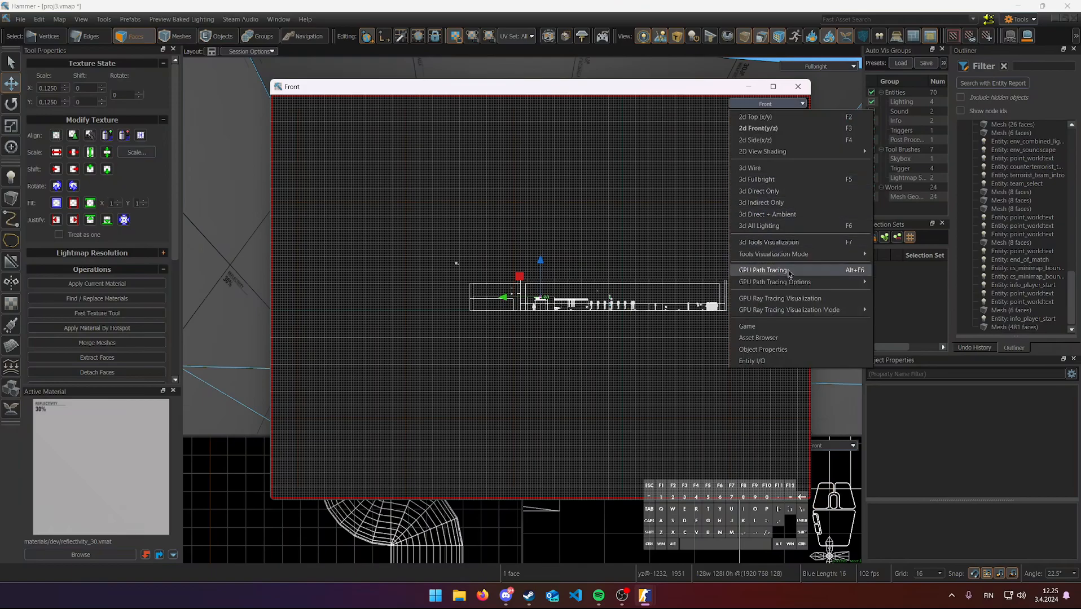
left_click(758, 338)
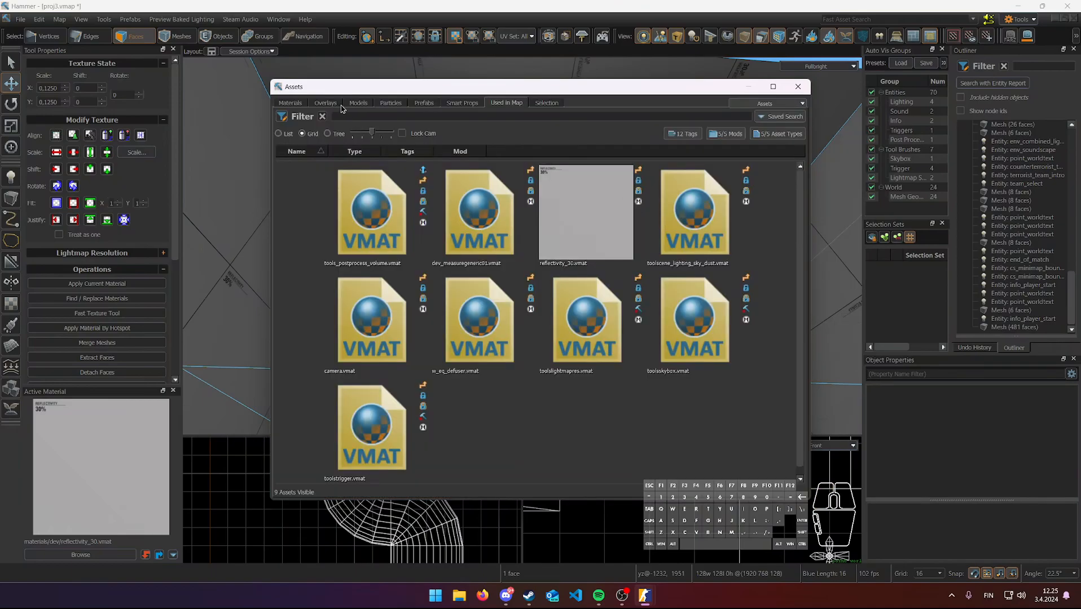
left_click(290, 103)
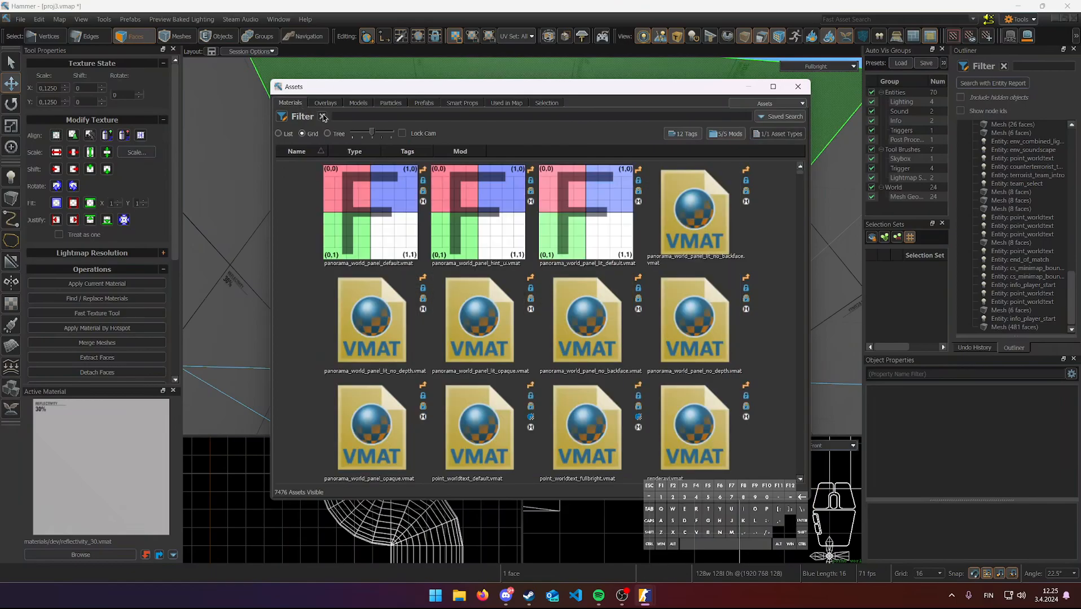
type("s")
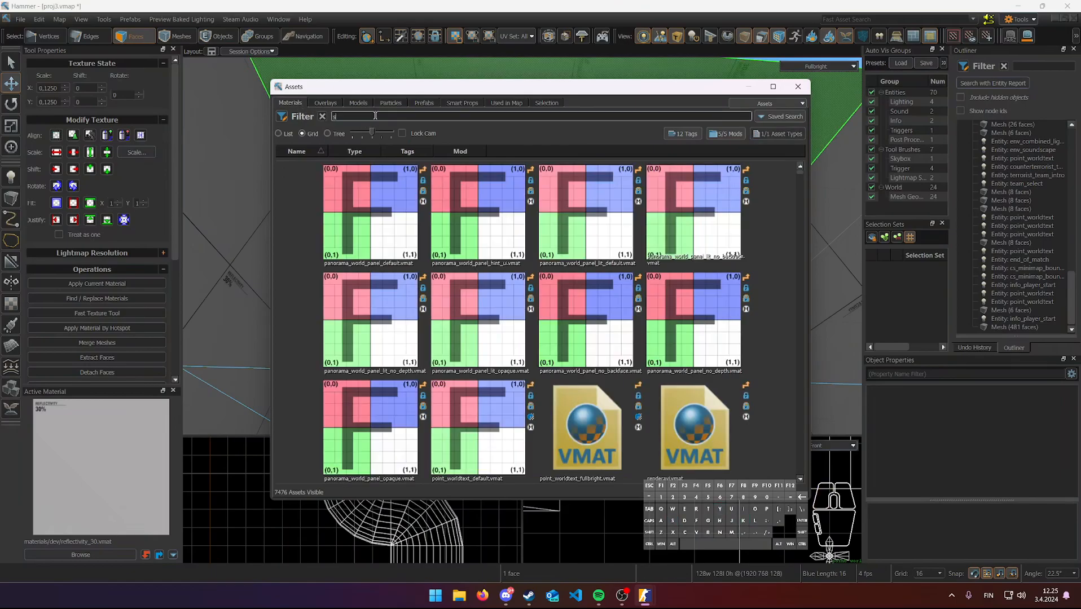
type("ky")
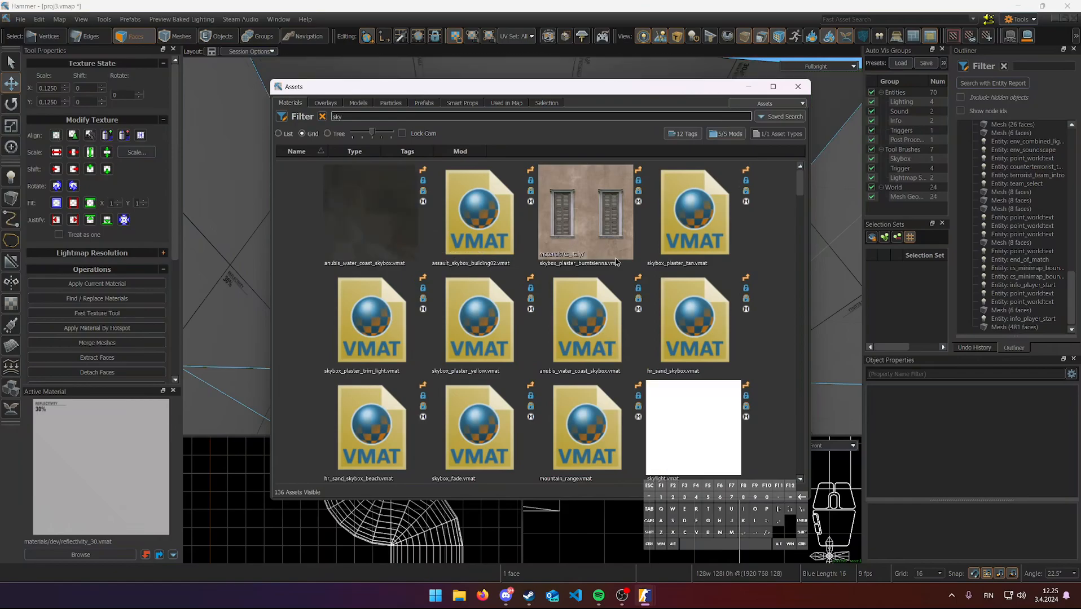
- Choose toolsskybox.vmat as the active material and apply it to the selected square panel in the ceiling
scroll(746, 288, "down", 3)
scroll(746, 288, "down", 5)
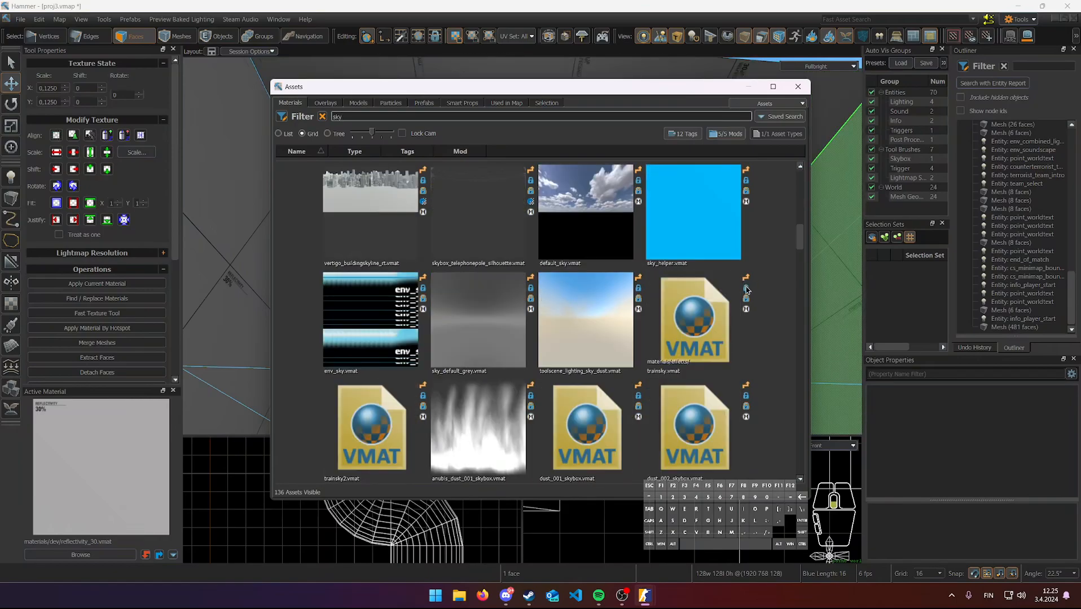
scroll(747, 290, "down", 5)
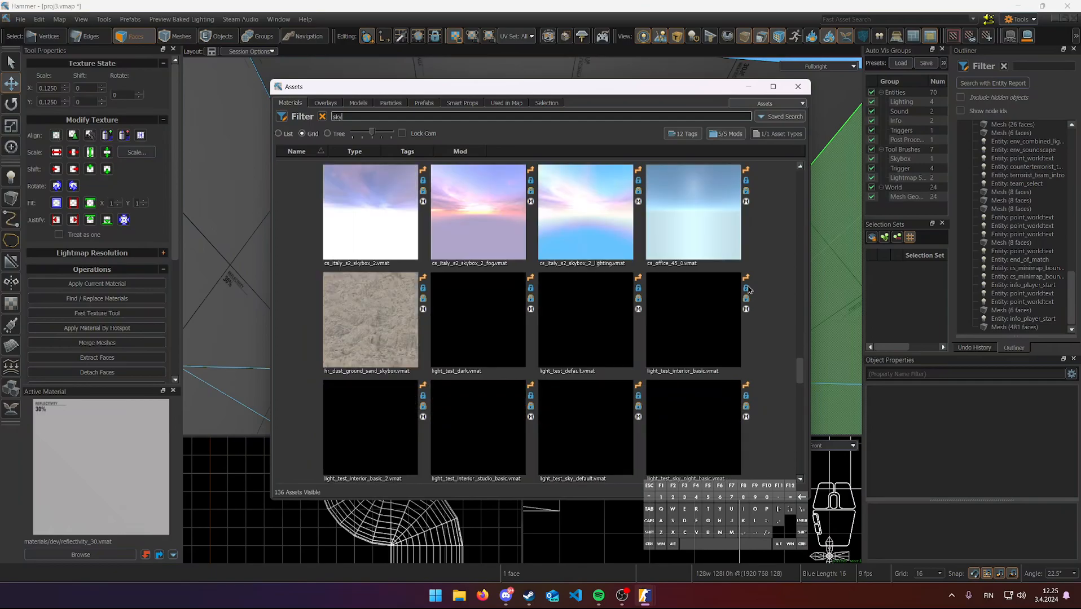
scroll(747, 290, "down", 5)
scroll(748, 289, "down", 5)
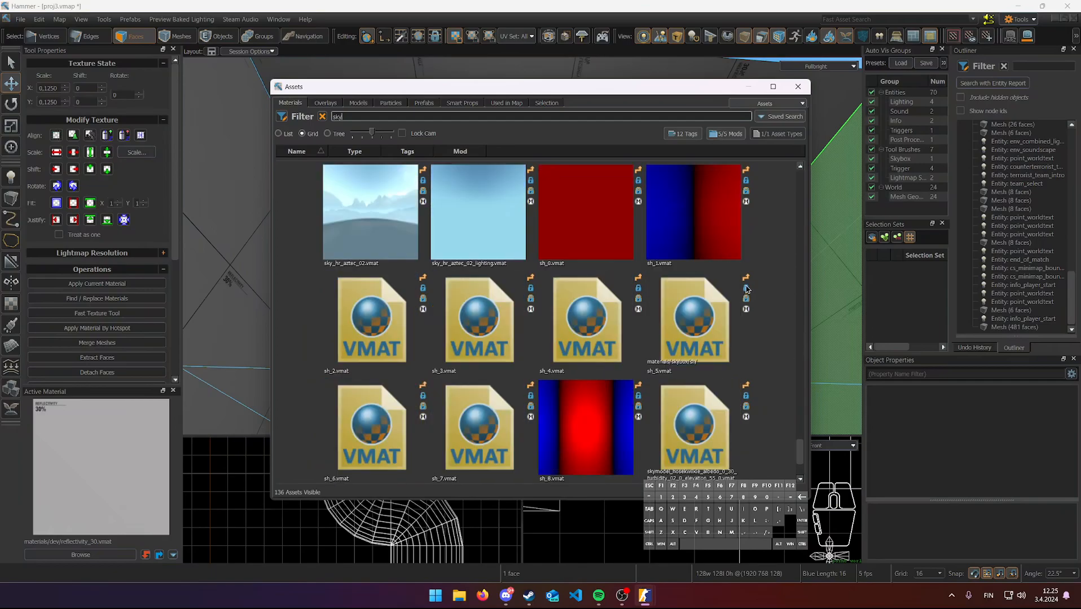
scroll(746, 289, "down", 3)
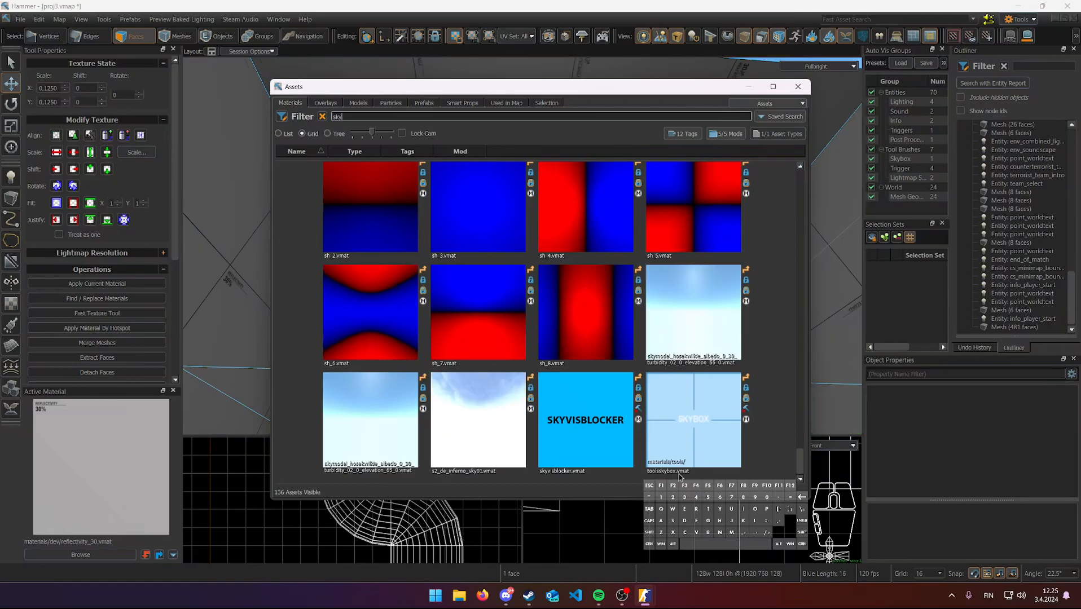
left_click(694, 433)
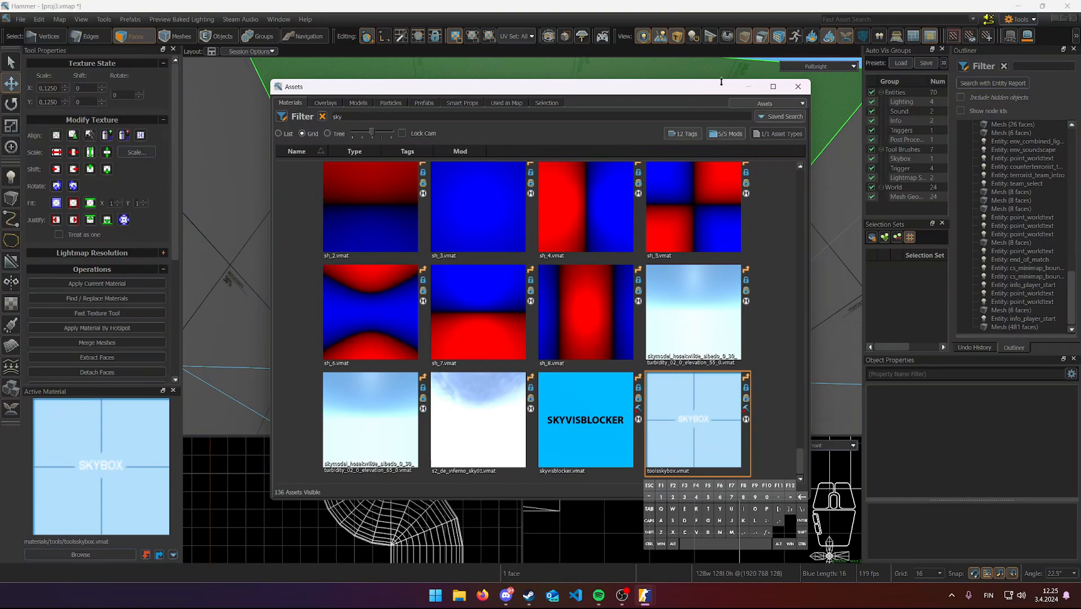
left_click_drag(653, 93, 1080, 101)
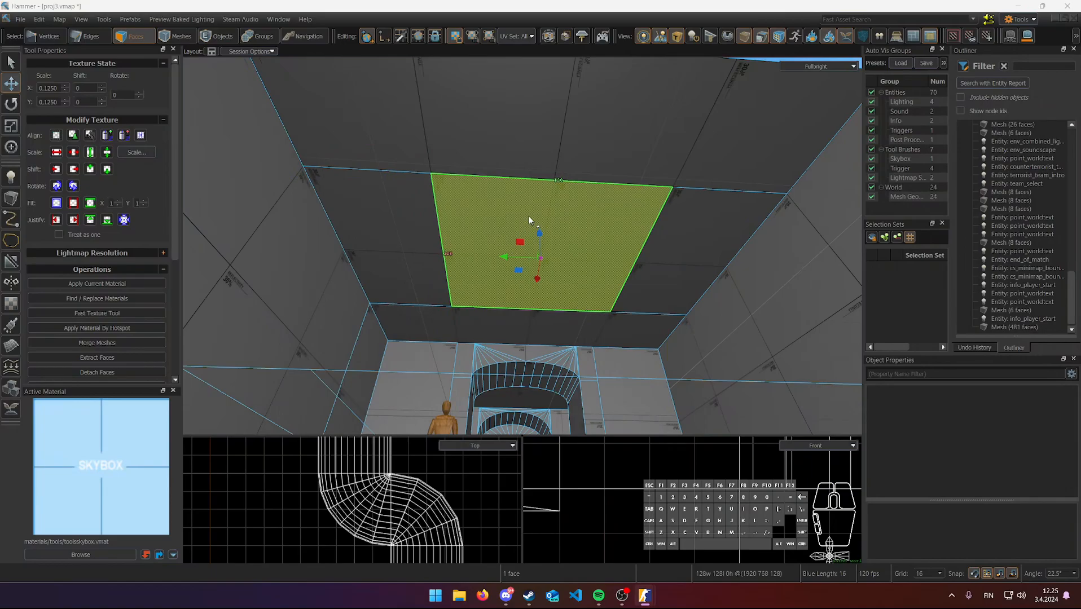
key("t")
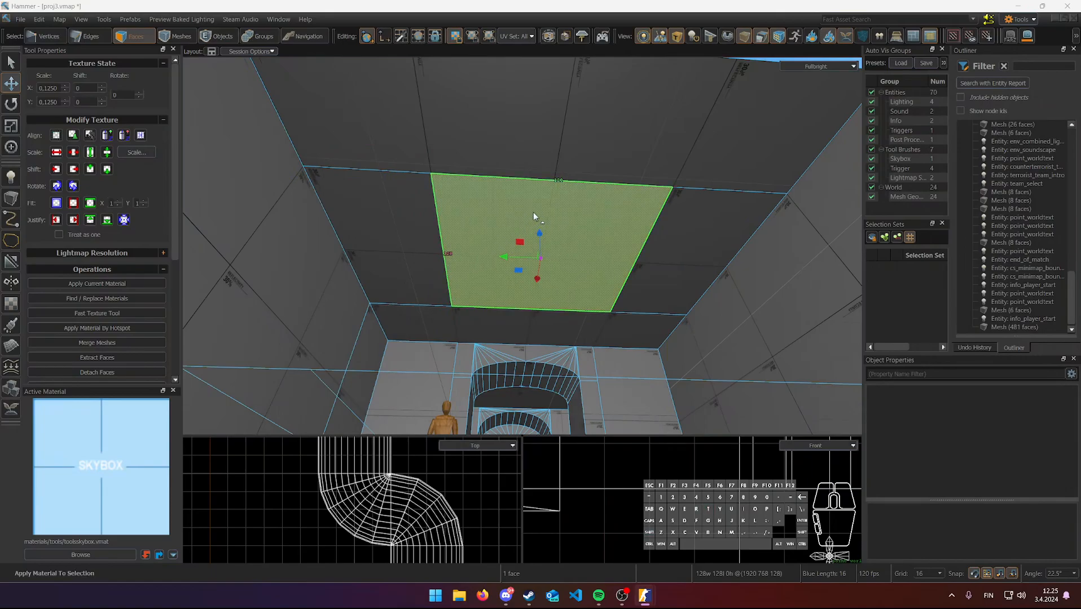
- Preview the skylight room's lighting with GPU Path Tracing, and return the 3D view to Fullbright
right_click_drag(597, 195, 522, 246)
key("s")
left_click(818, 68)
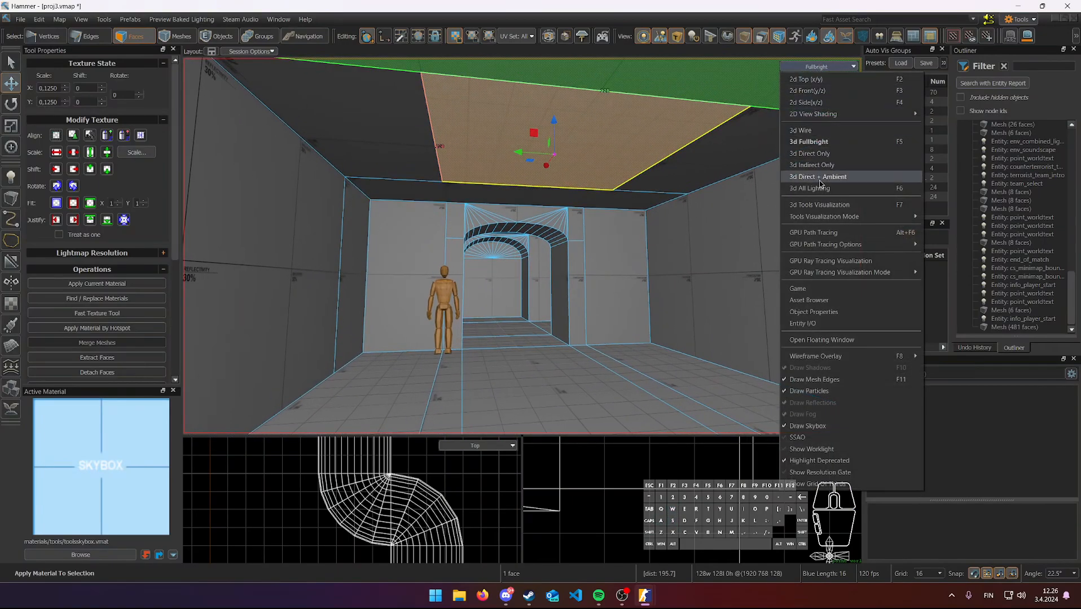
left_click(830, 237)
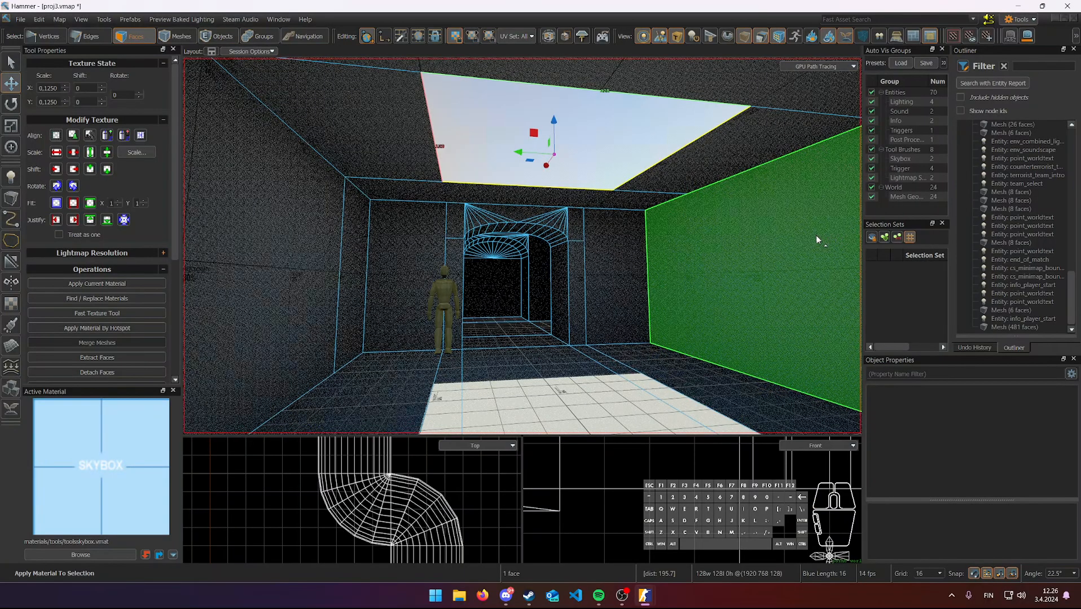
right_click_drag(724, 236, 522, 246)
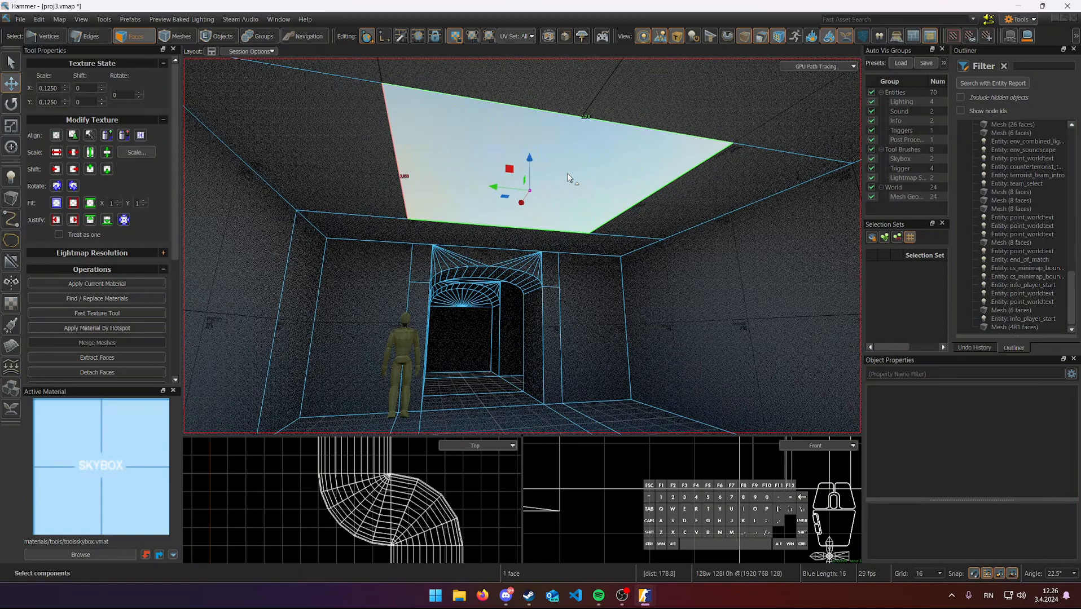
left_click(626, 248)
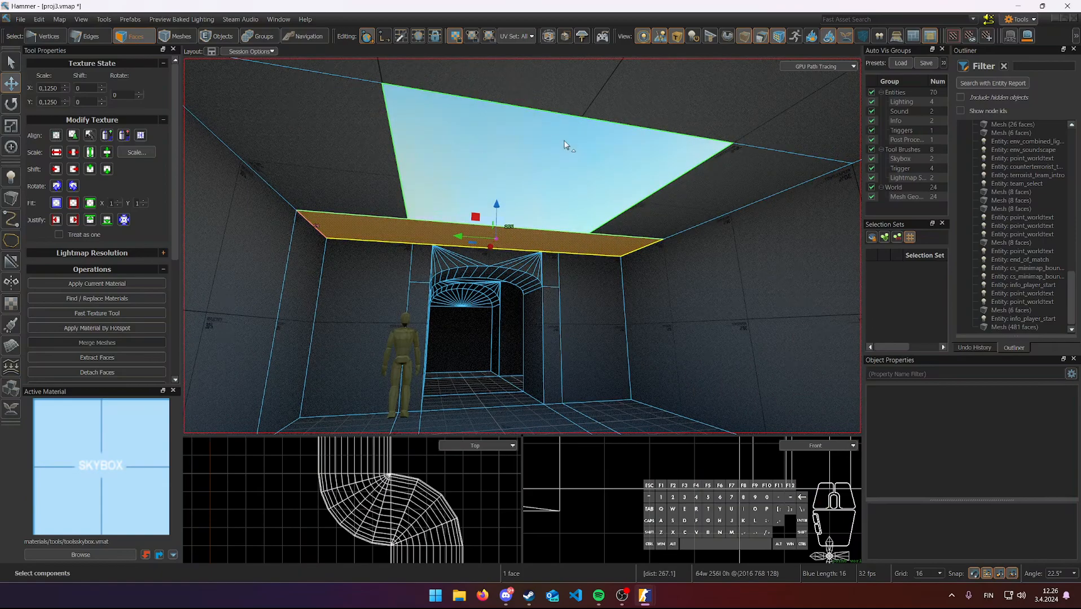
left_click(804, 67)
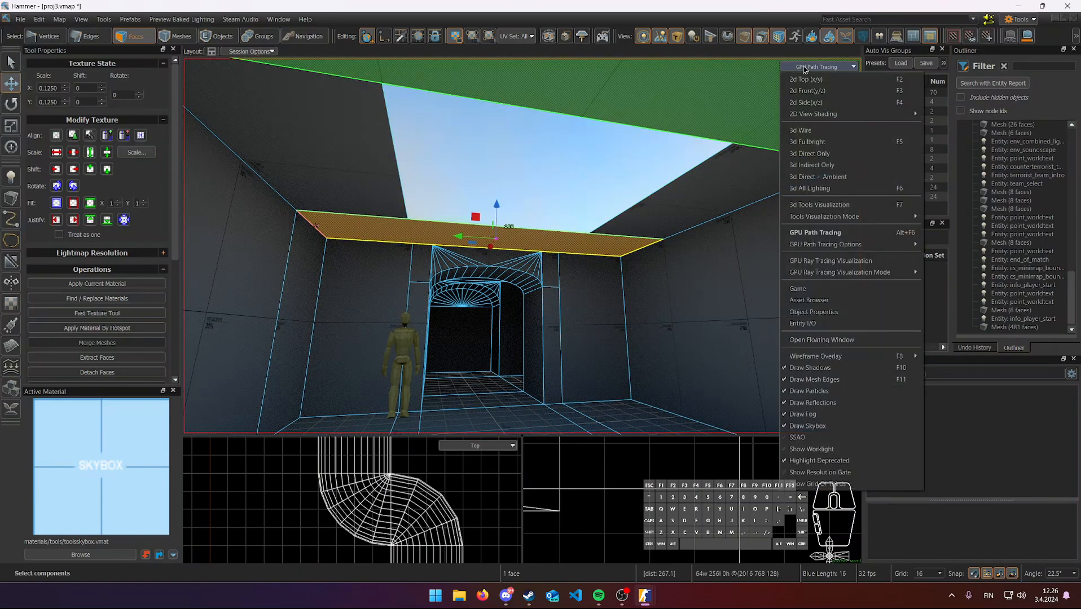
left_click(822, 144)
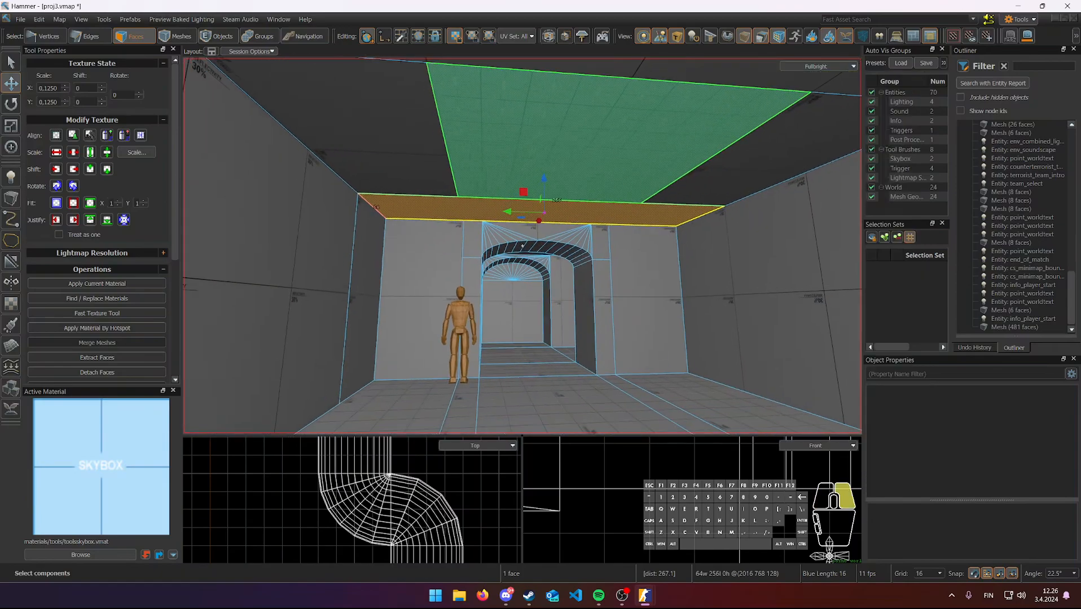
- Reselect the skybox-textured ceiling panel and examine it and the room from several angles
left_click(523, 131)
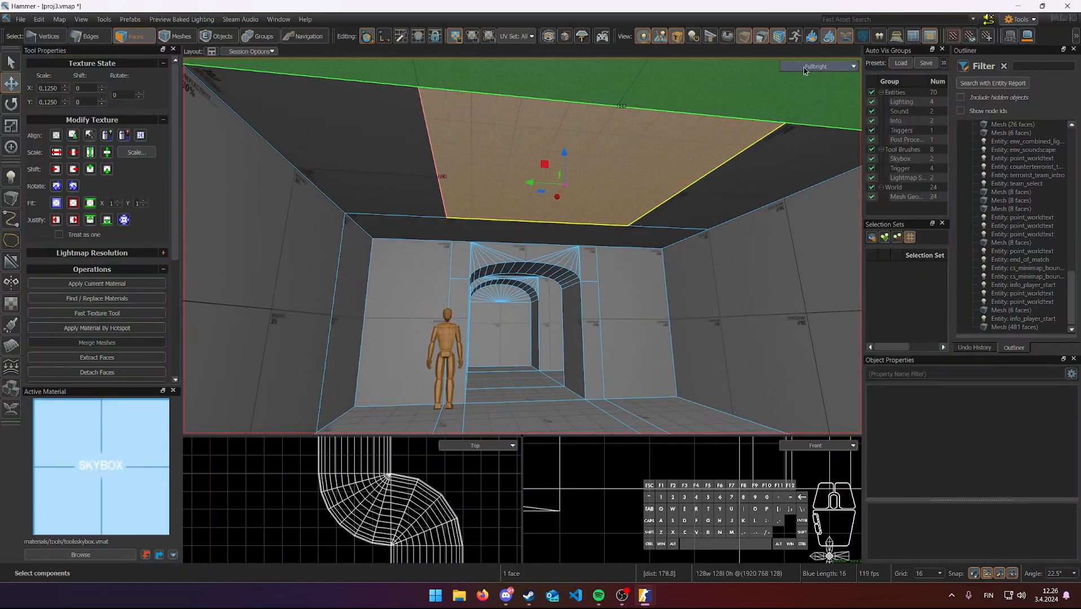
key("w")
right_click_drag(743, 143, 743, 181)
right_click_drag(523, 246, 523, 246)
key("s")
key("w")
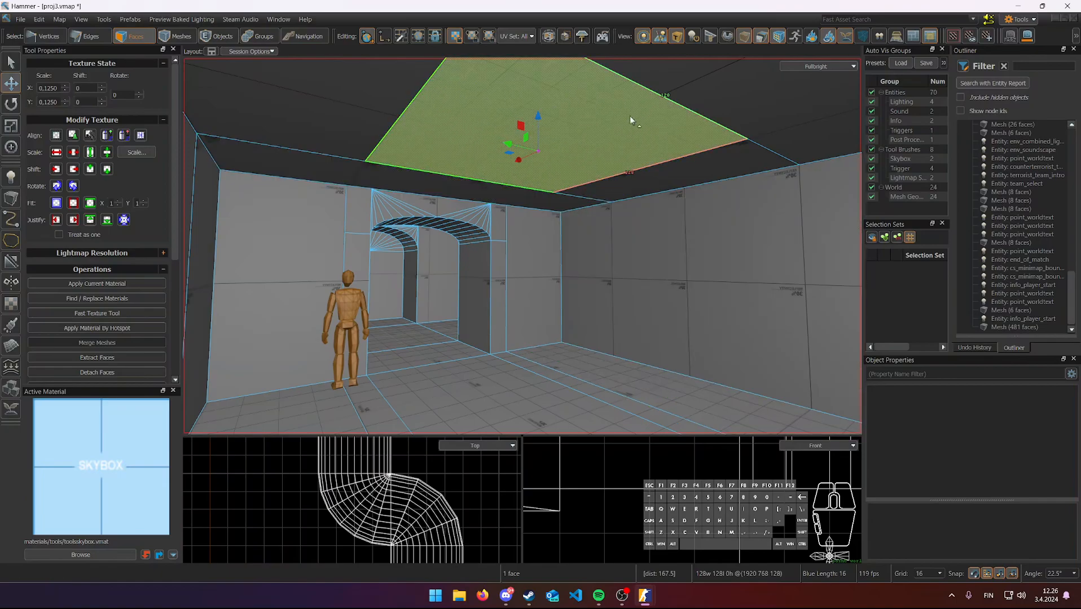
right_click_drag(611, 157, 522, 246)
key("w")
key("a")
key("d")
right_click_drag(591, 170, 522, 246)
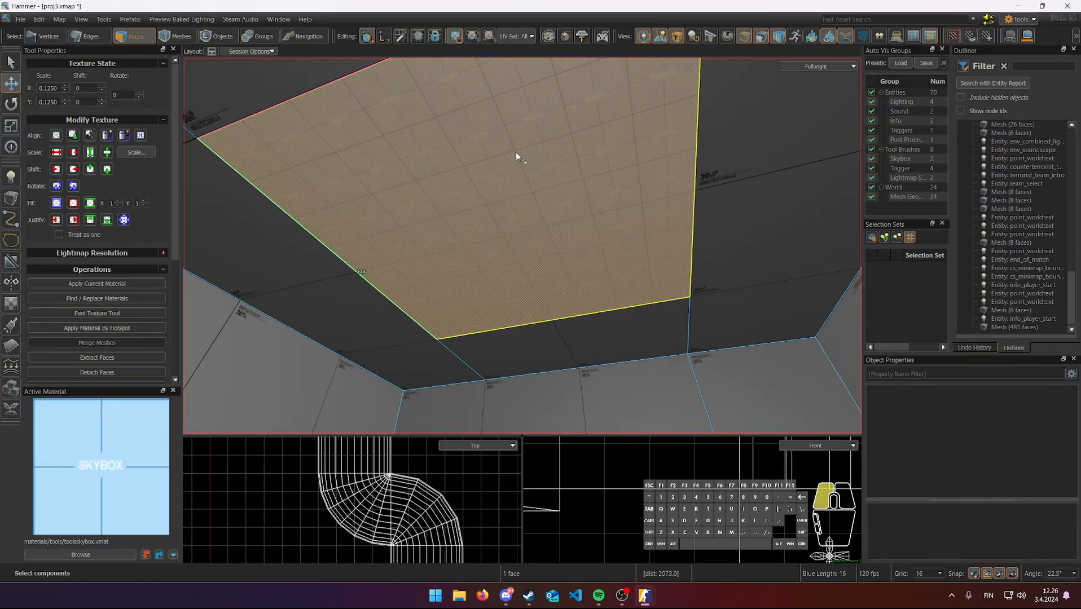
right_click_drag(522, 246, 523, 246)
key("a")
key("s")
- Check how dark the arched passage beyond the skylight room is with GPU Path Tracing, and switch back to Fullbright
left_click(816, 66)
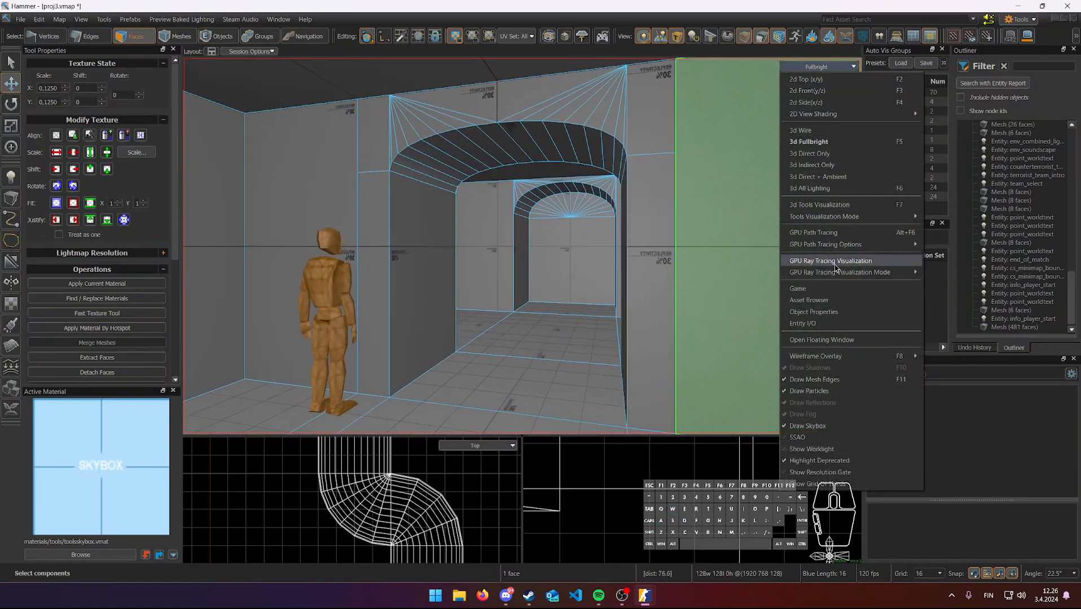
left_click(852, 235)
key("w")
right_click_drag(697, 236, 522, 246)
left_click(829, 67)
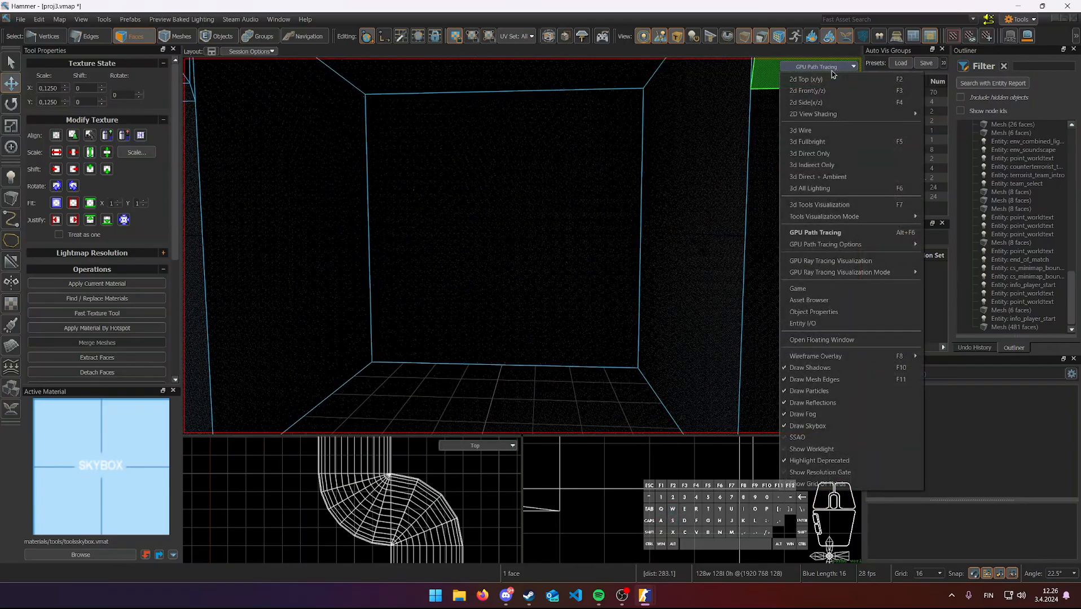
left_click(832, 144)
- Cut a 48 by 64 unit window face into the wall closing the arch end and apply the skybox material to it
right_click_drag(714, 165, 662, 161)
left_click(571, 206)
key("c")
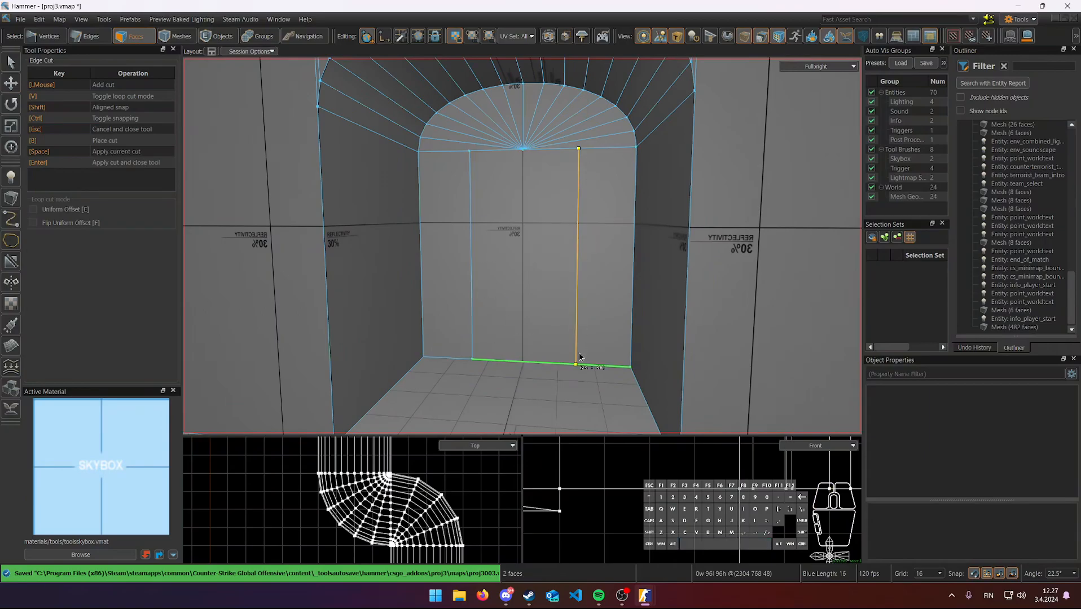
left_click(473, 292)
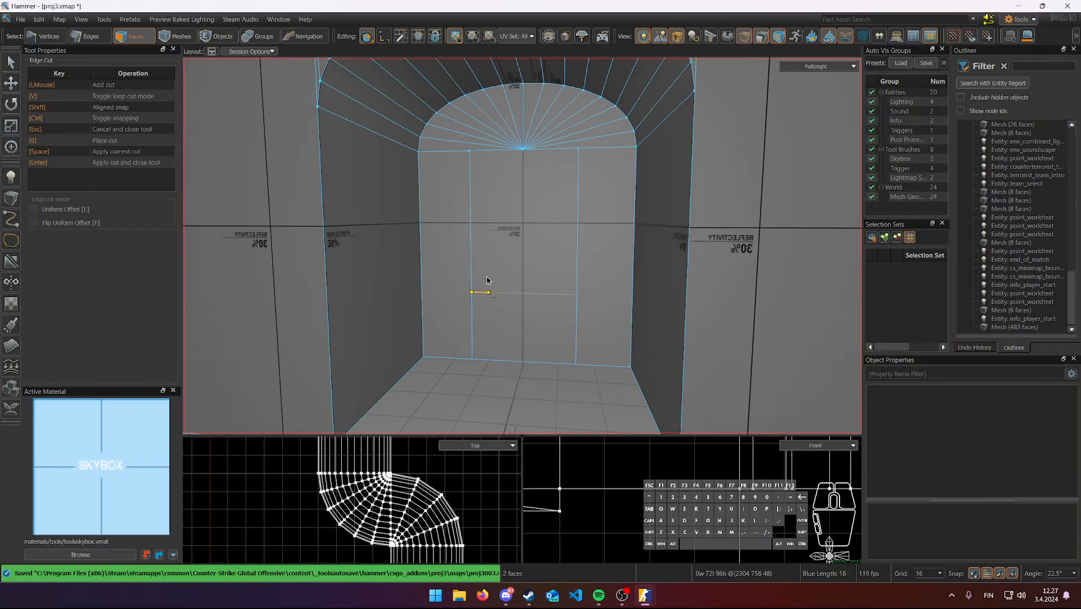
left_click(570, 293)
key("Return")
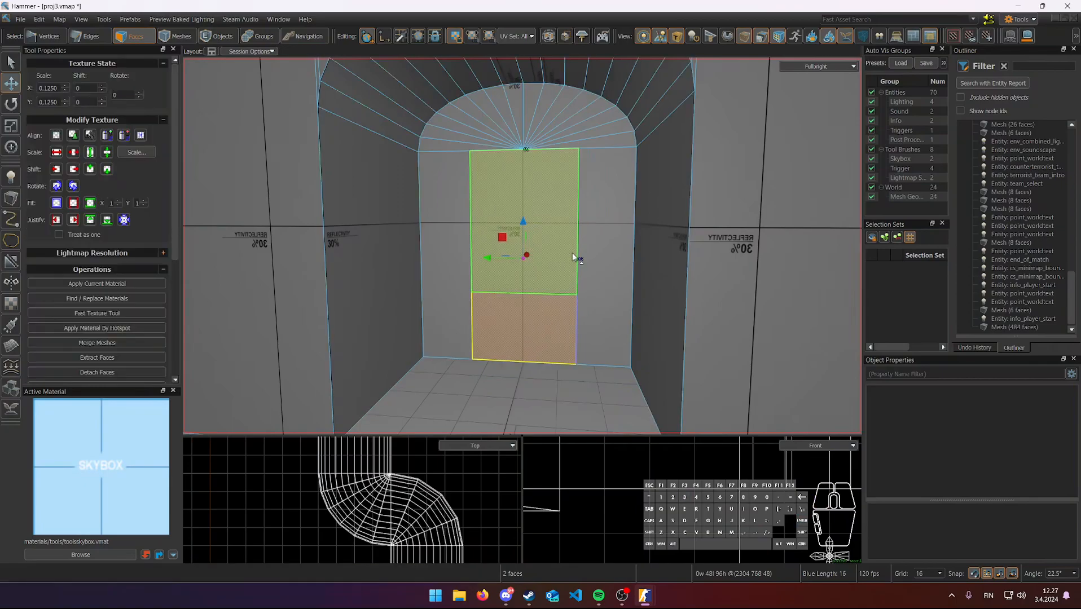
left_click(562, 198)
key("shift+t")
- Examine the light entering through the arch-end window with GPU Path Tracing, and return the 3D view to Fullbright
right_click_drag(589, 206, 726, 109)
key("s")
left_click(809, 67)
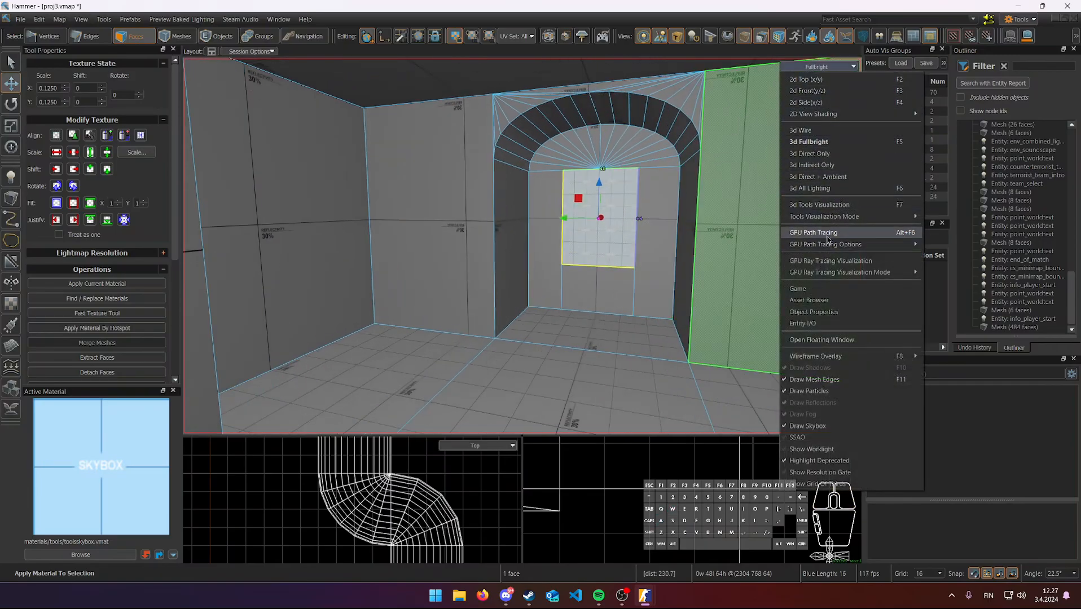
left_click(828, 233)
right_click_drag(722, 248, 750, 237)
right_click_drag(522, 246, 521, 246)
key("w")
key("a")
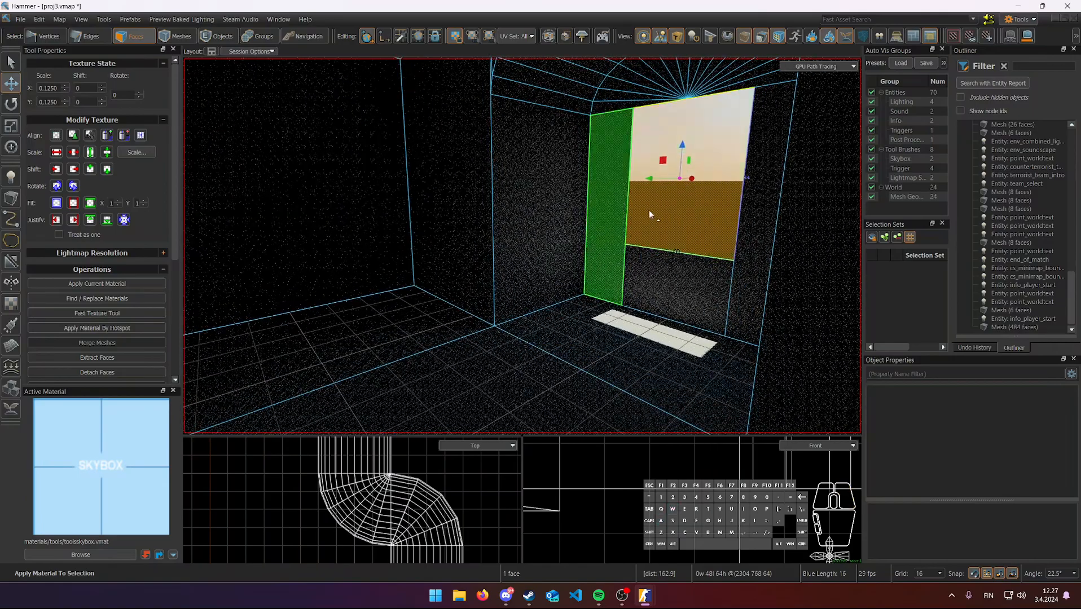
left_click(806, 66)
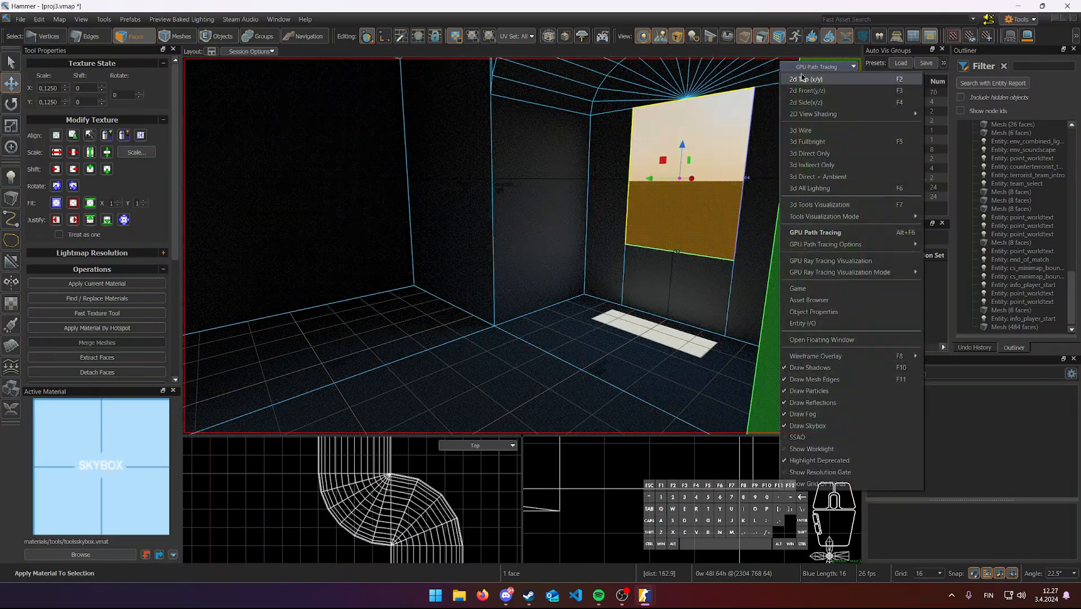
left_click(819, 145)
- Cut a straight edge across the ceiling of the adjoining room between the arches
right_click_drag(650, 145, 523, 246)
key("d")
left_click(522, 246)
key("c")
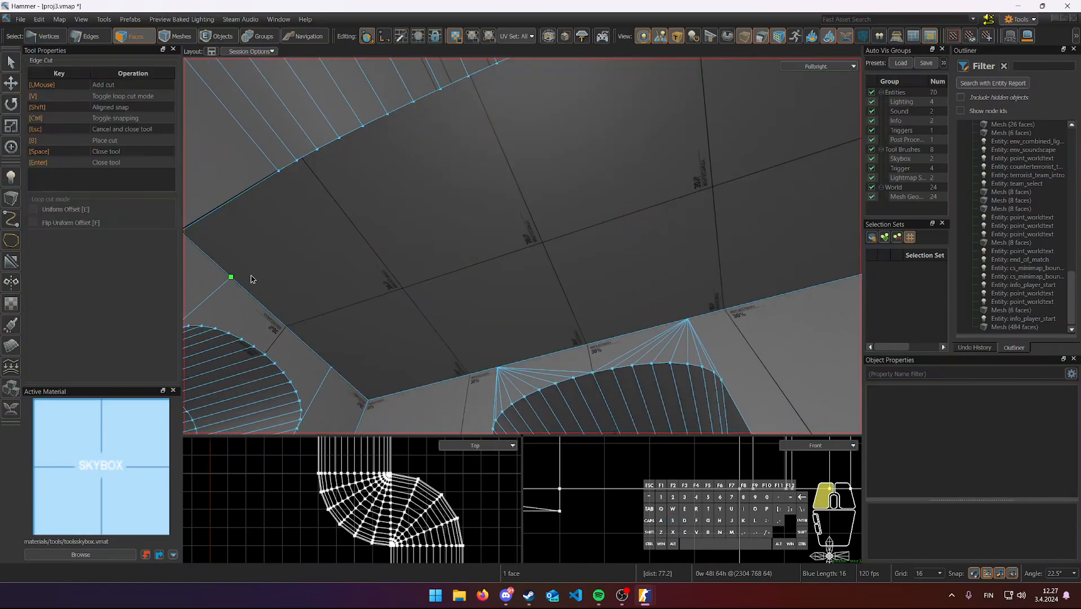
right_click_drag(323, 242, 523, 246)
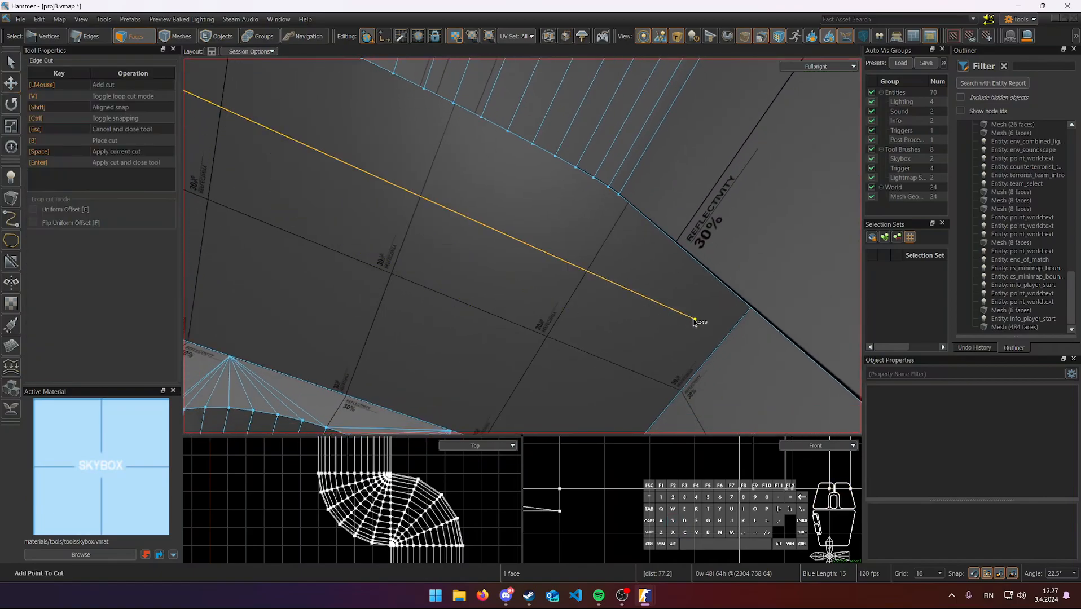
- Cut the remaining edges into the adjoining room's ceiling to outline a 64 by 192 unit skylight face
right_click_drag(651, 325, 522, 246)
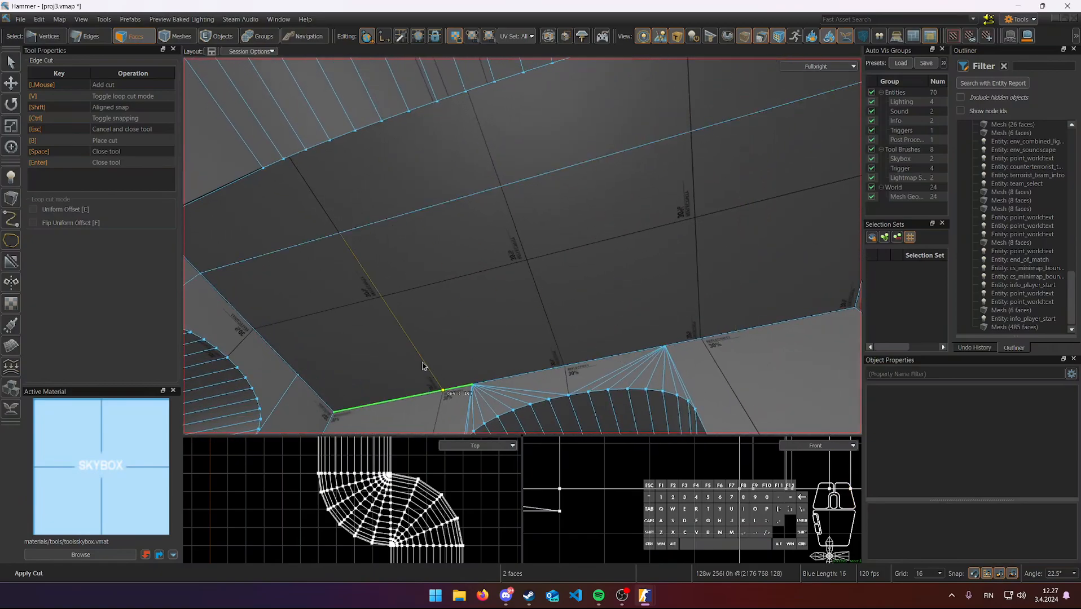
left_click(314, 375)
right_click_drag(314, 375, 446, 412)
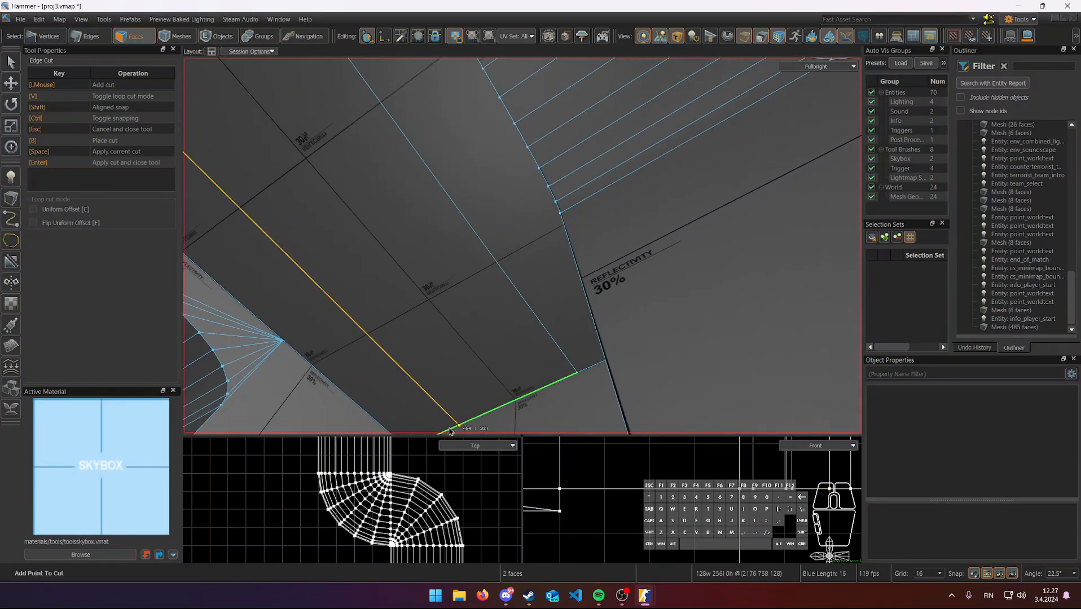
mouse_move(462, 340)
right_mouse_down()
mouse_move(522, 246)
mouse_move(455, 337)
right_mouse_up()
key("space")
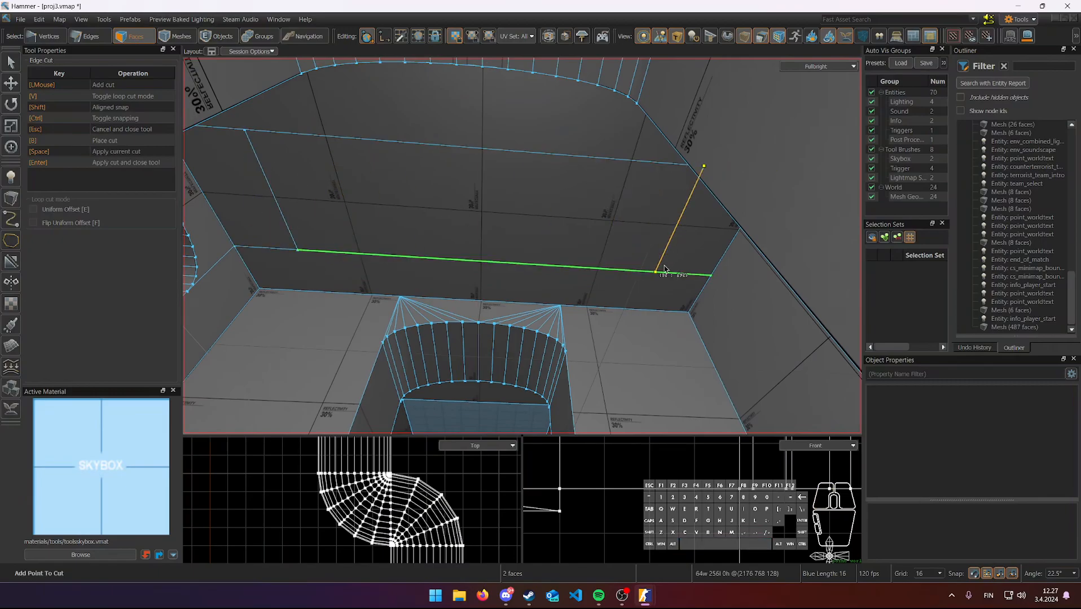
key("Return")
- Extrude the outlined ceiling face upward by 16 units to form a skylight recess
left_click(429, 212)
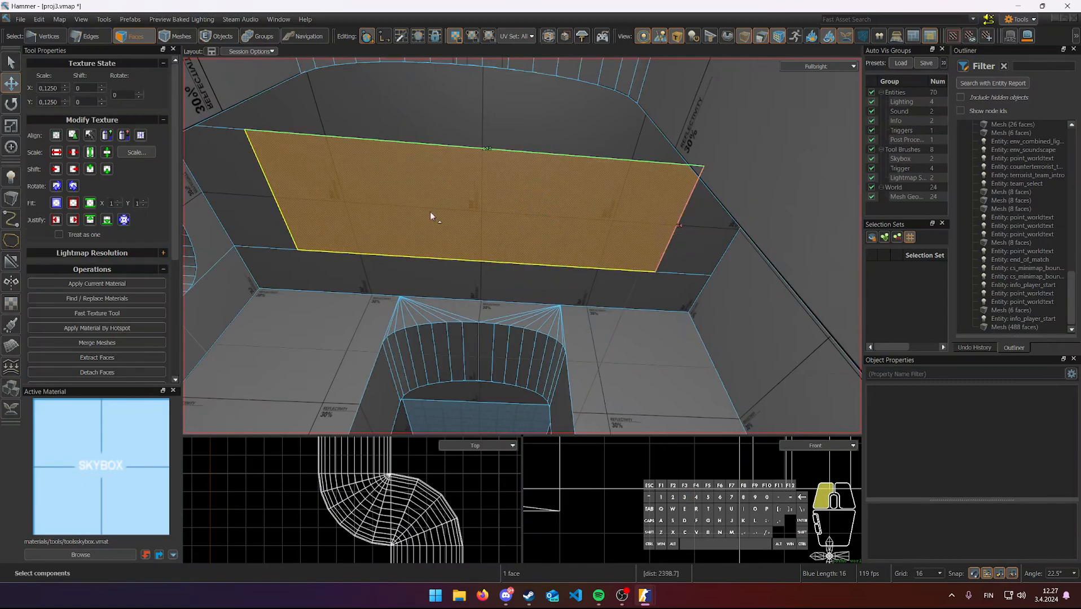
mouse_move(430, 212)
right_mouse_down()
mouse_move(522, 246)
mouse_move(420, 209)
right_mouse_up()
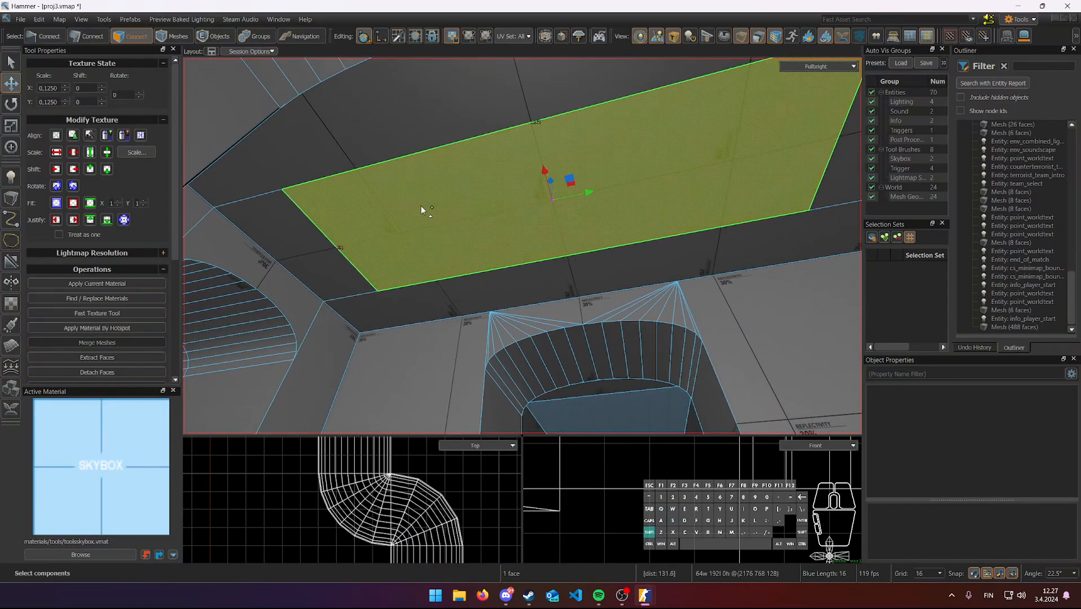
key("shift+Page_Up")
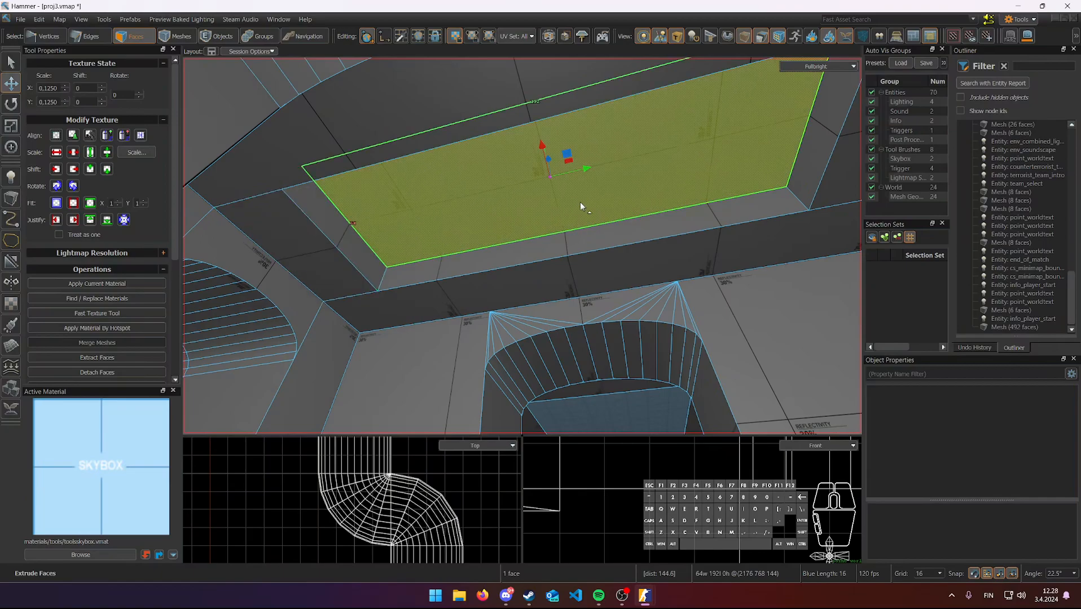
- Try further extrusions of the recessed skylight face downward and back up, and undo the last two
key("shift+Page_Down")
key("shift+Page_Down")
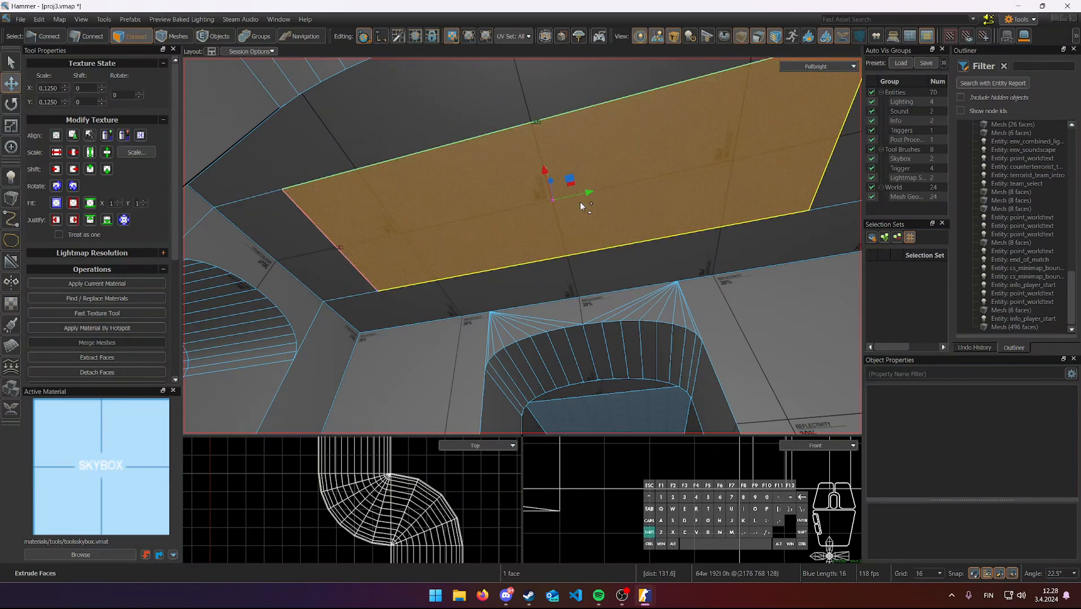
key("shift+Page_Up")
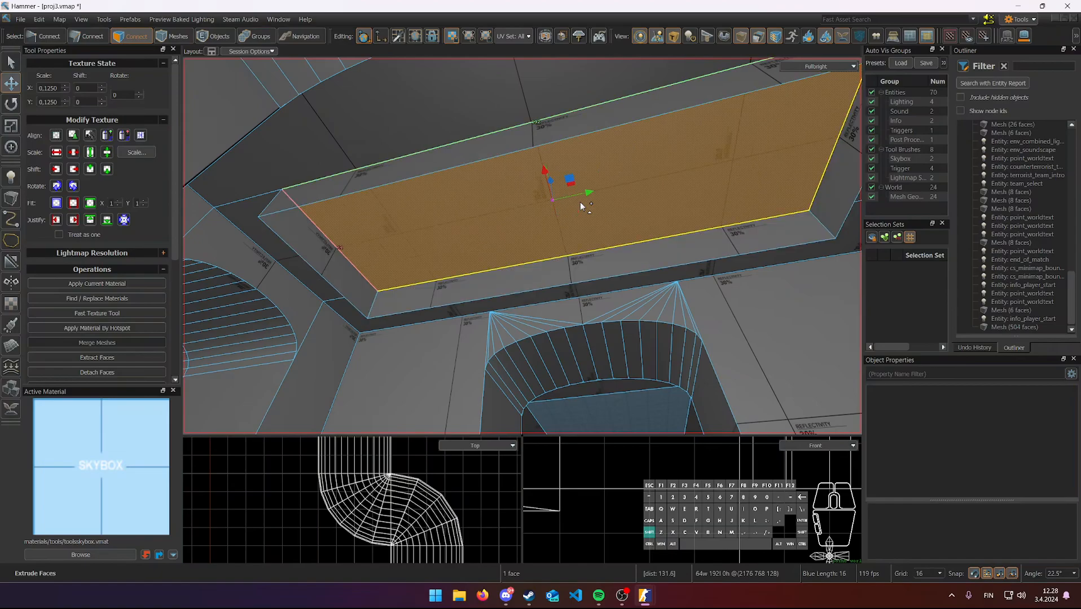
key("ctrl+z")
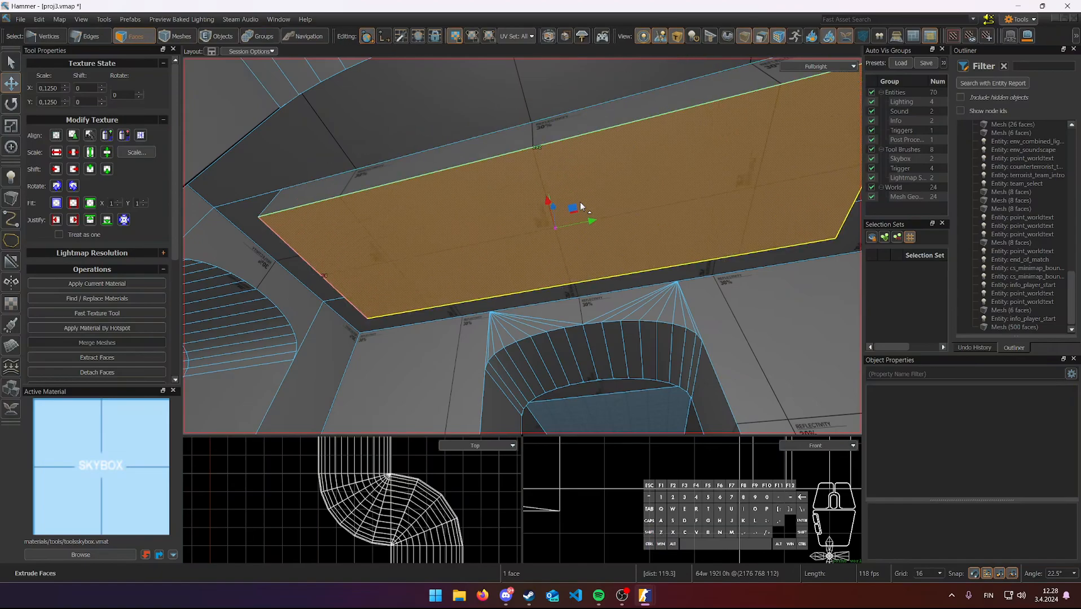
key("ctrl+z")
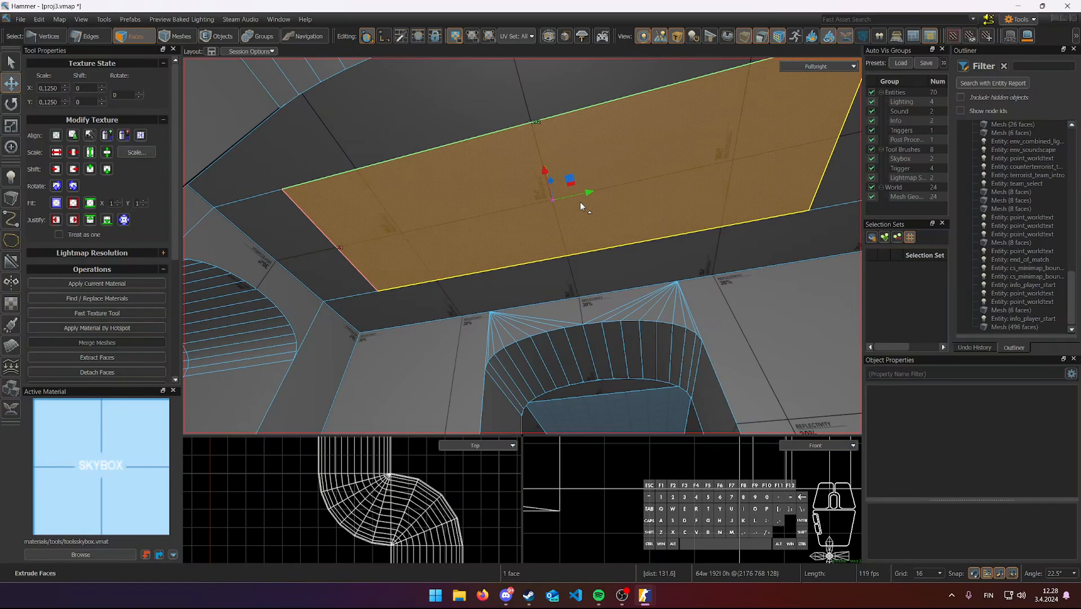
- Move the skylight face up 16 units and apply the skybox material to it
key("Page_Up")
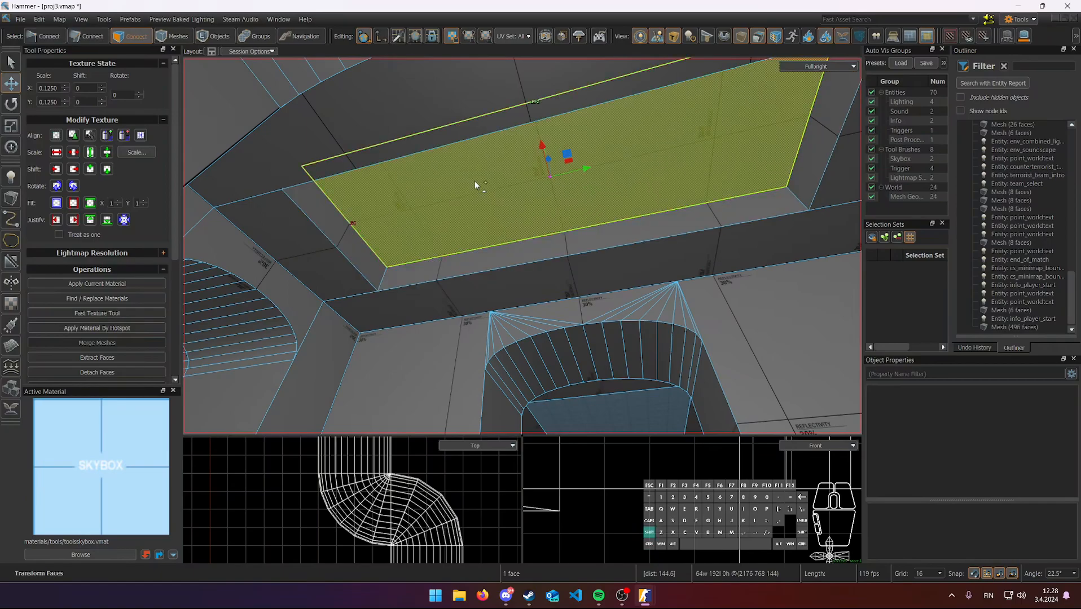
key("shift+t")
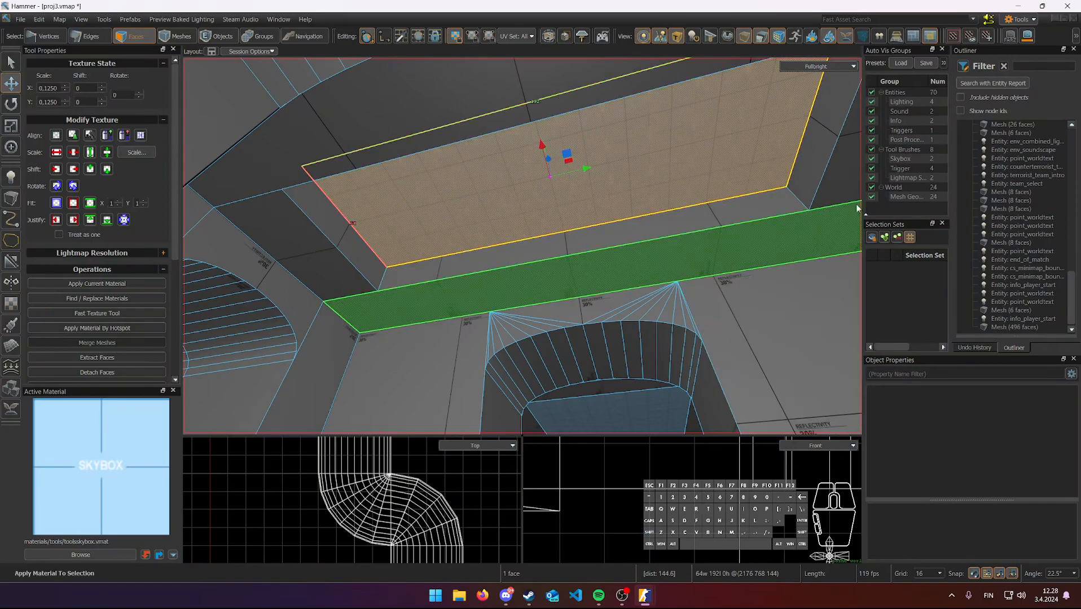
- Examine the light from the new ceiling skylight with GPU Path Tracing, and return the 3D view to Fullbright
left_click(818, 67)
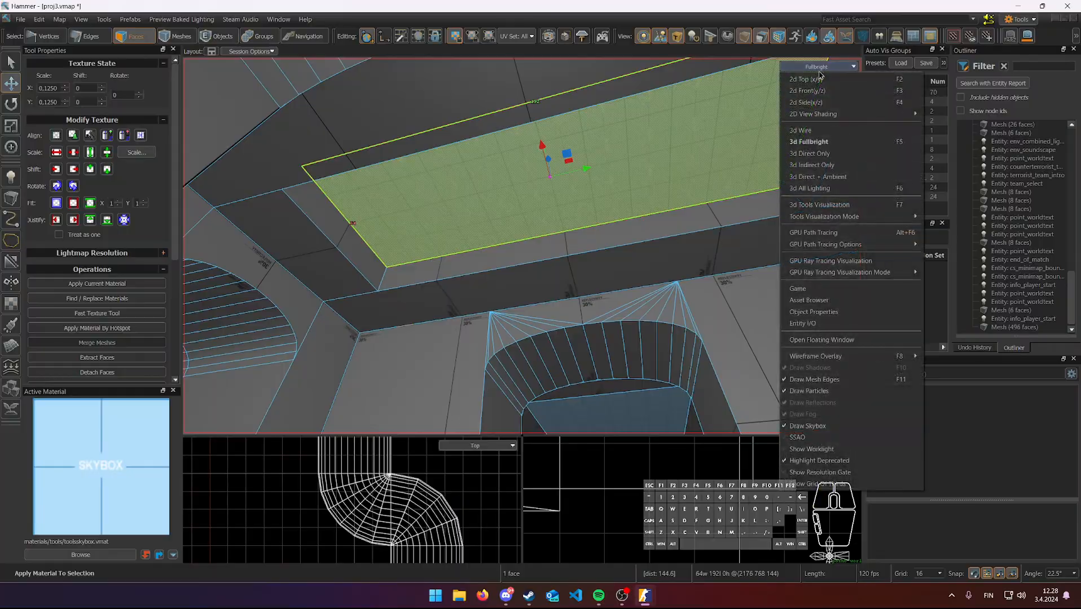
left_click(830, 232)
right_click_drag(701, 252, 691, 220)
right_click_drag(523, 246, 522, 246)
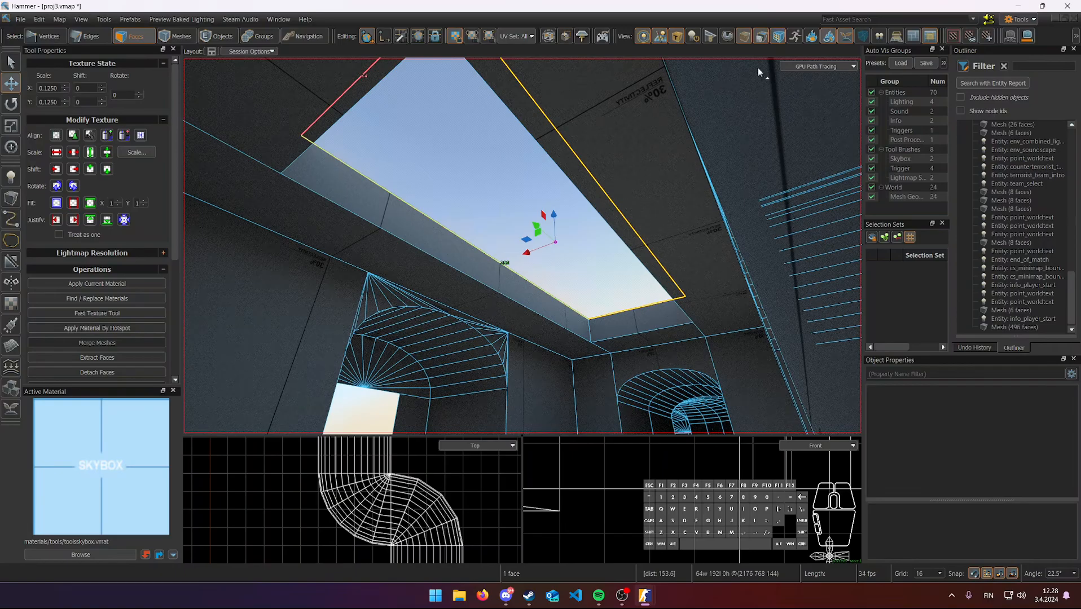
right_click_drag(648, 177, 522, 246)
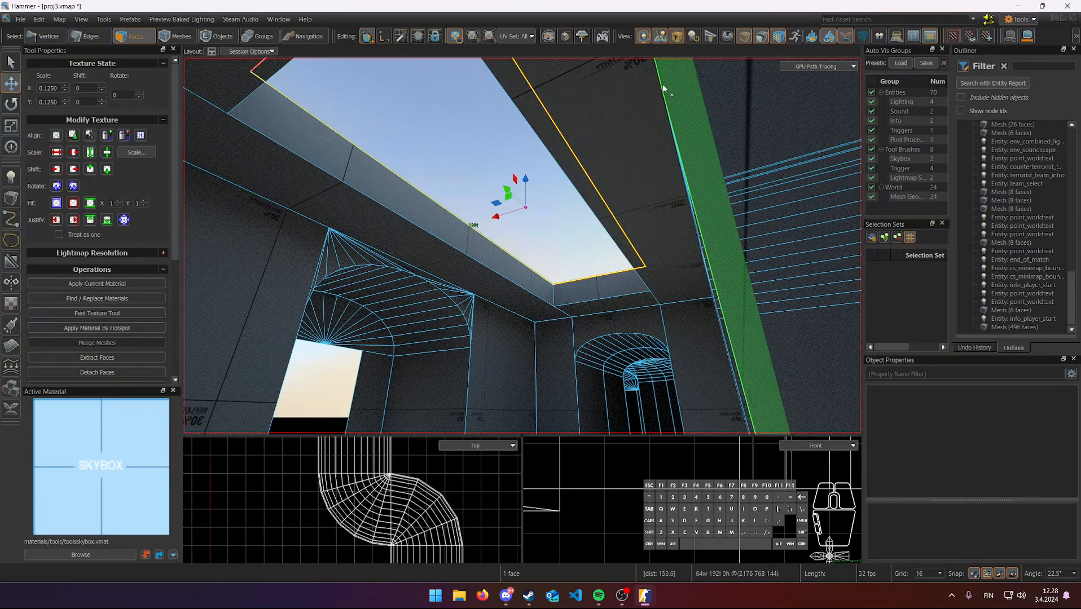
right_click_drag(733, 106, 798, 418)
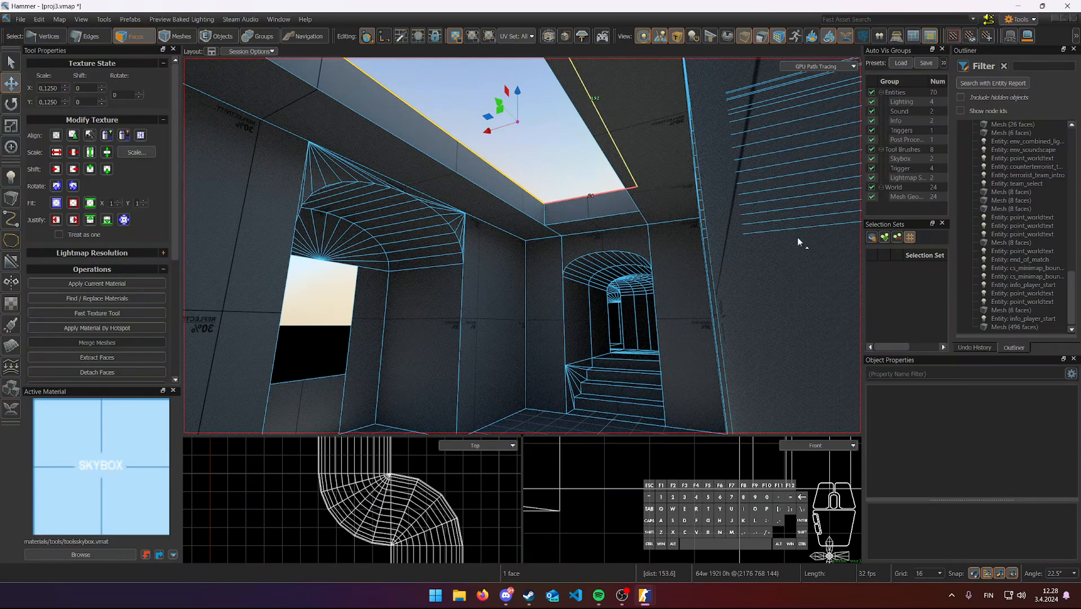
left_click(818, 66)
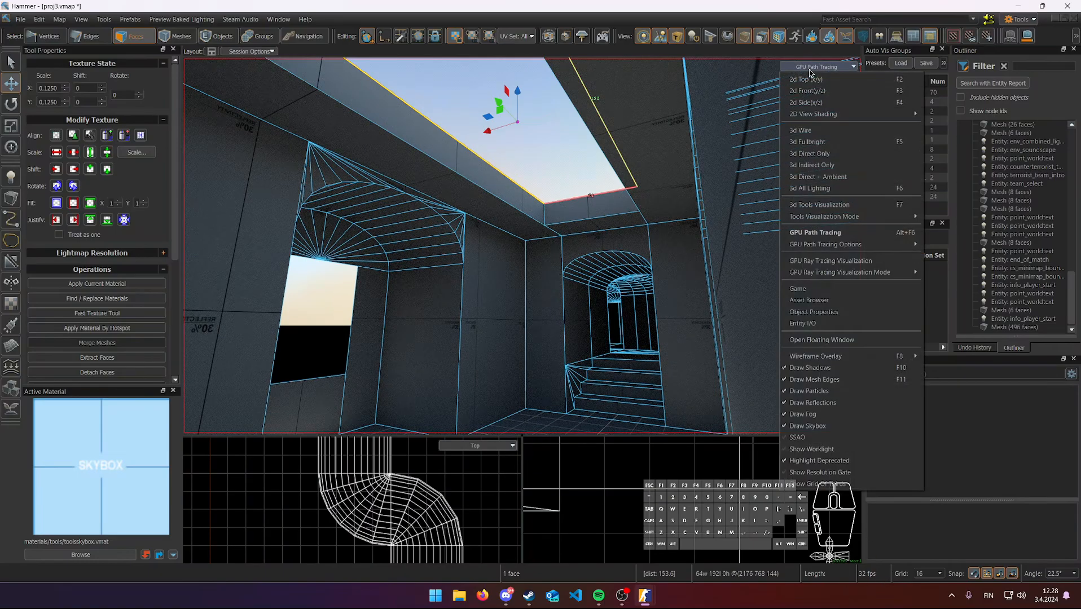
left_click(826, 146)
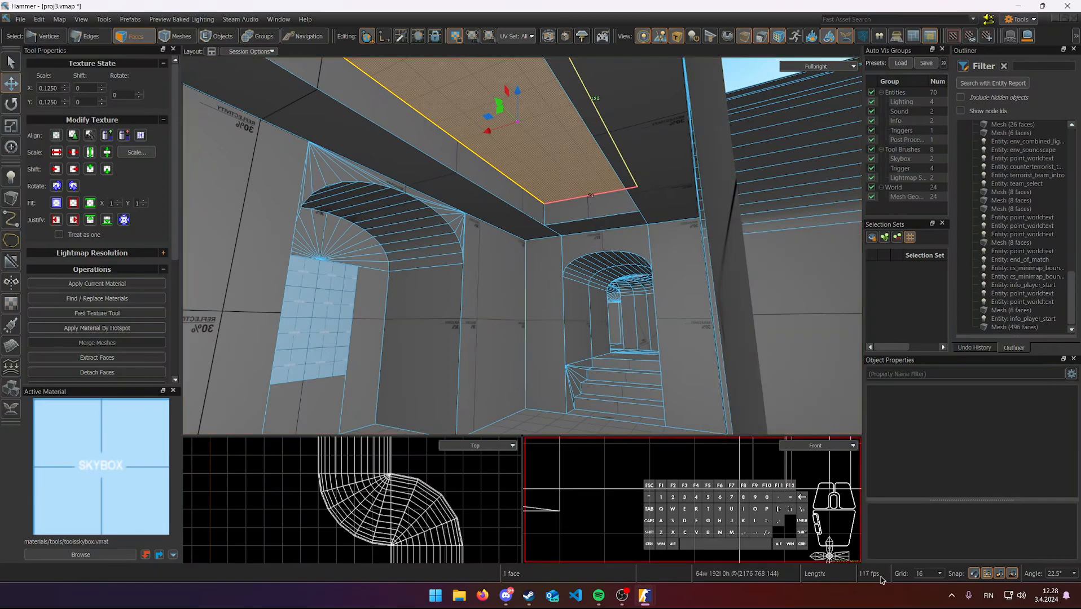
- Open the asset browser's models while facing the mannequin's room, and filter them for "barrel"
right_click_drag(693, 333, 846, 372)
key("w")
key("a")
right_click_drag(523, 246, 522, 245)
key("w")
key("a")
key("d")
key("w")
key("s")
key("w")
key("w")
key("w")
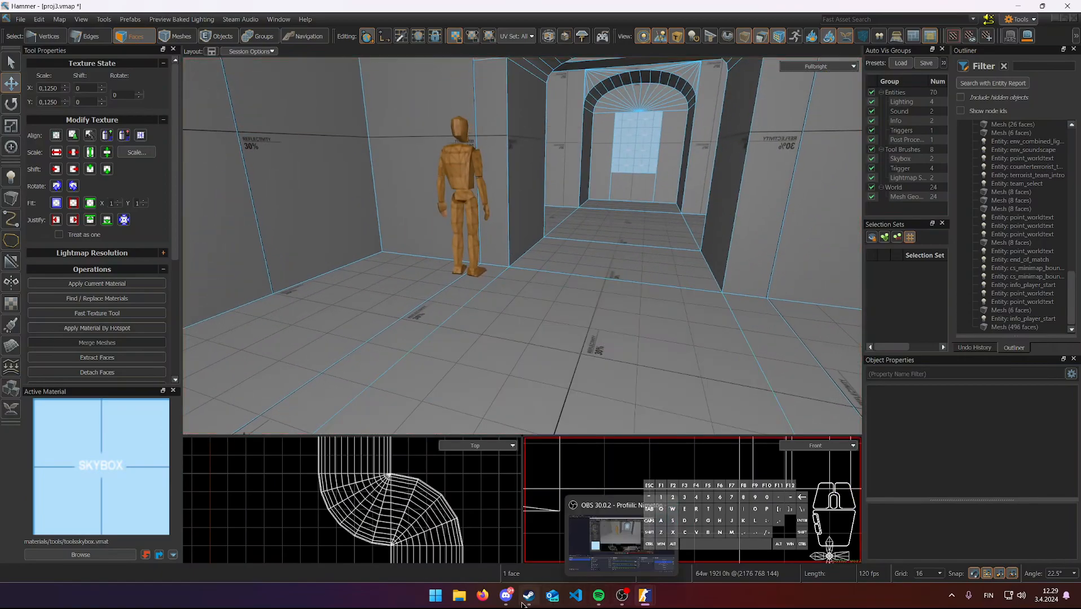
mouse_move(647, 600)
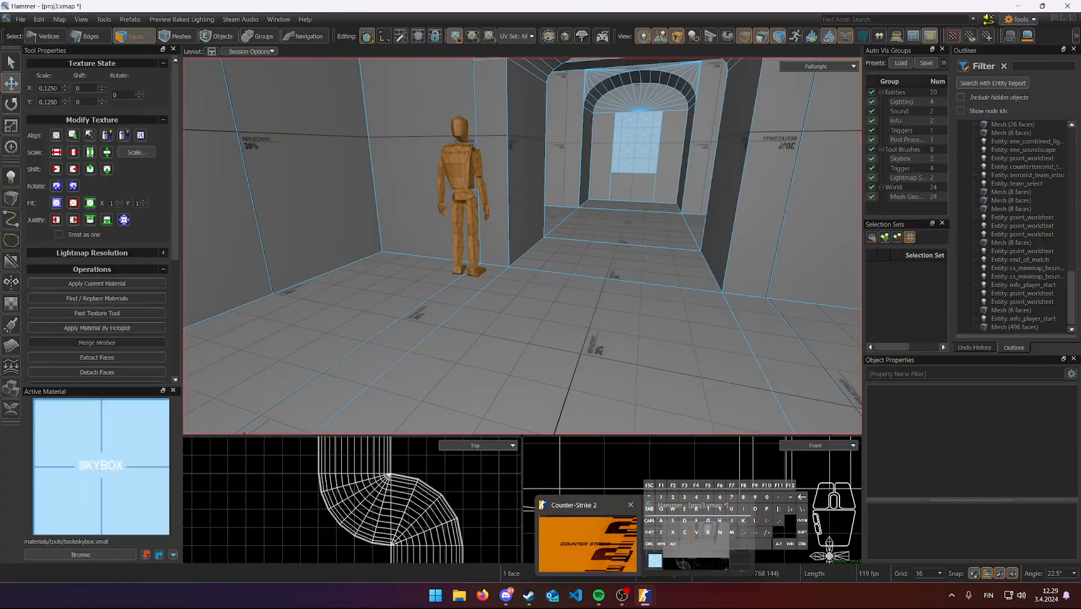
left_click(705, 536)
left_click_drag(664, 154, 567, 123)
left_click(550, 140)
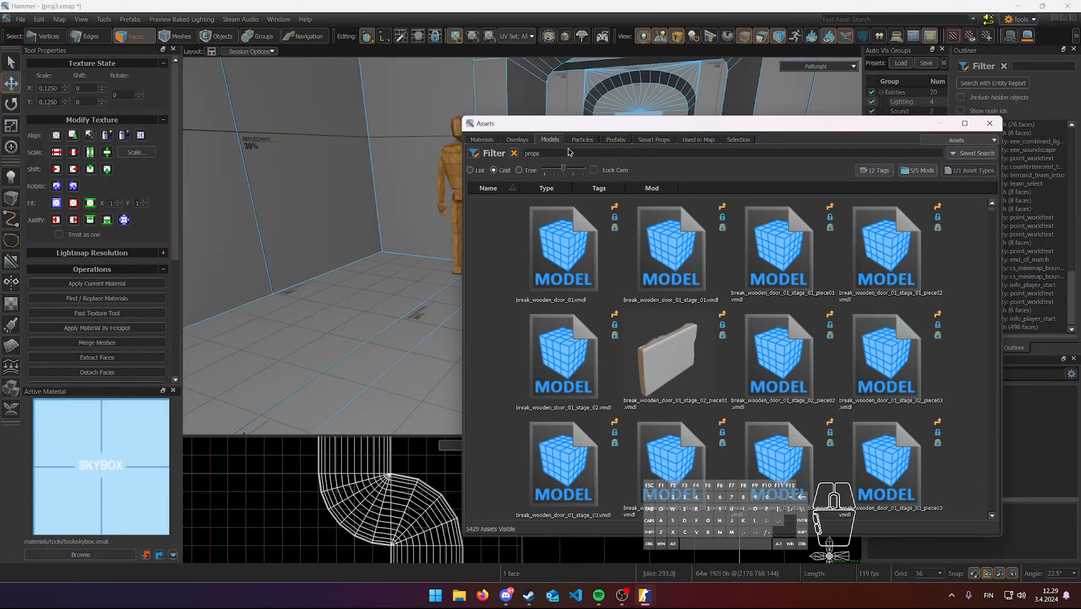
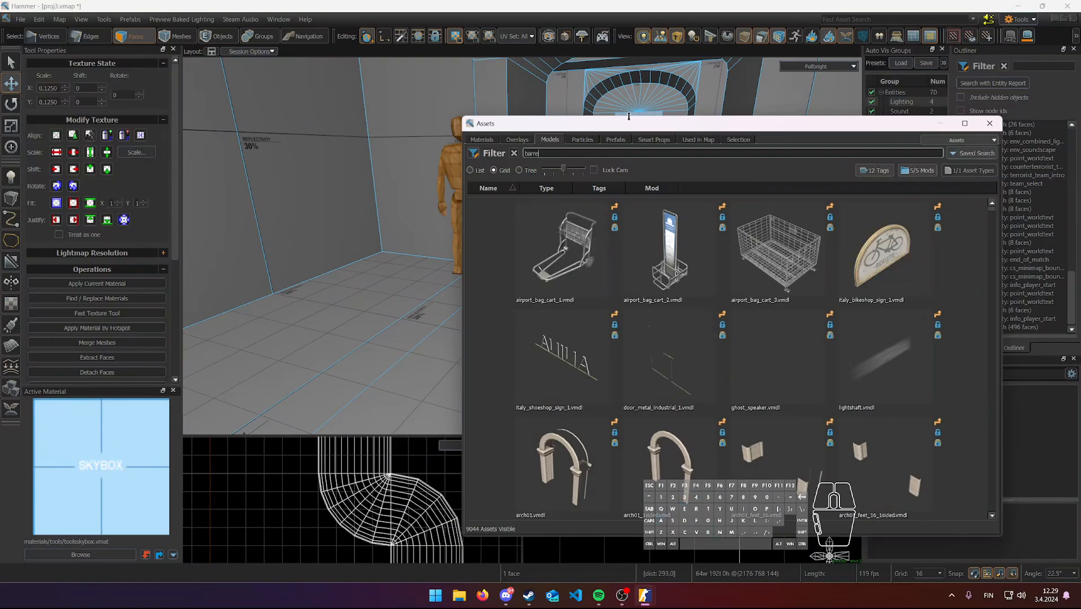
type("l")
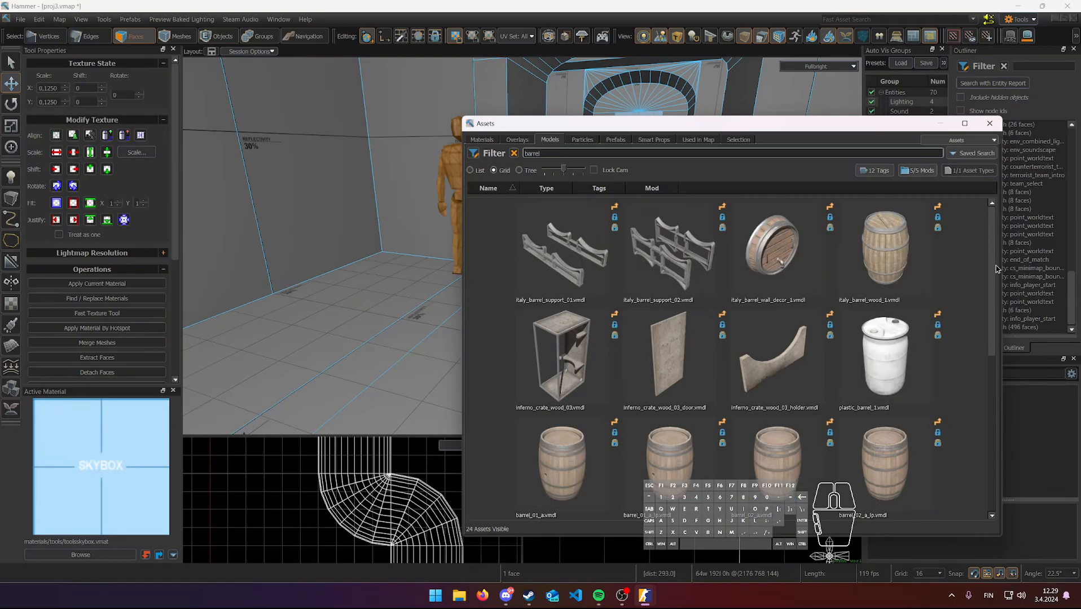
- Place dust_rusty_barrel.vmdl on the floor beside the mannequin, and close the asset browser
left_click_drag(997, 268, 997, 415)
left_click_drag(682, 273, 398, 294)
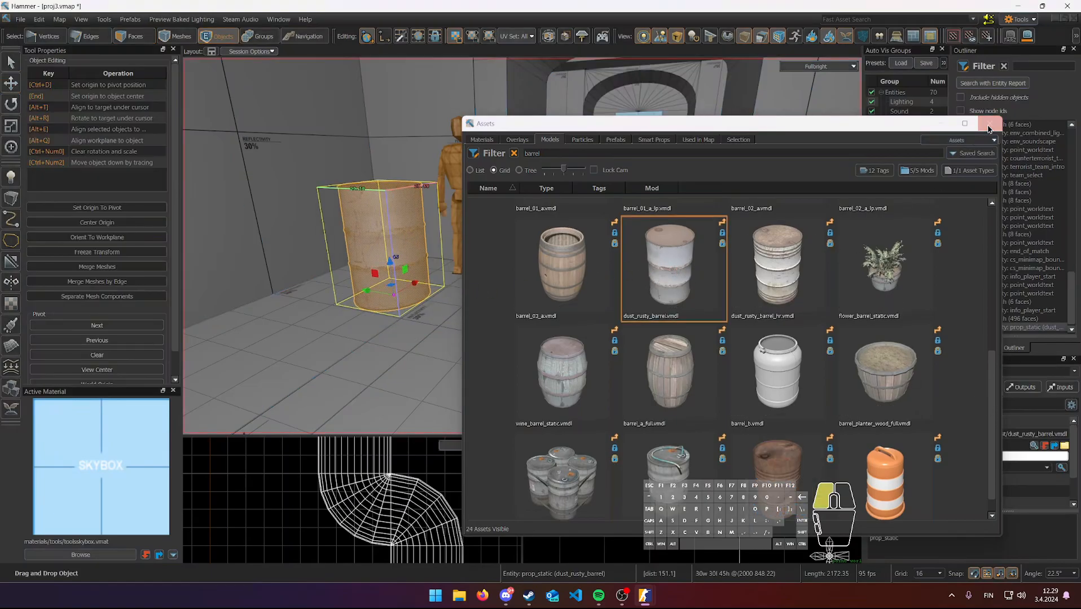
left_click(989, 128)
- Delete the adjoining room's skylight face, and undo both the deletion and the barrel placement
right_click_drag(579, 273, 522, 246)
key("w")
key("d")
key("2")
right_click_drag(493, 187, 560, 252)
key("s")
key("3")
left_click(503, 211)
key("Delete")
left_click(515, 281)
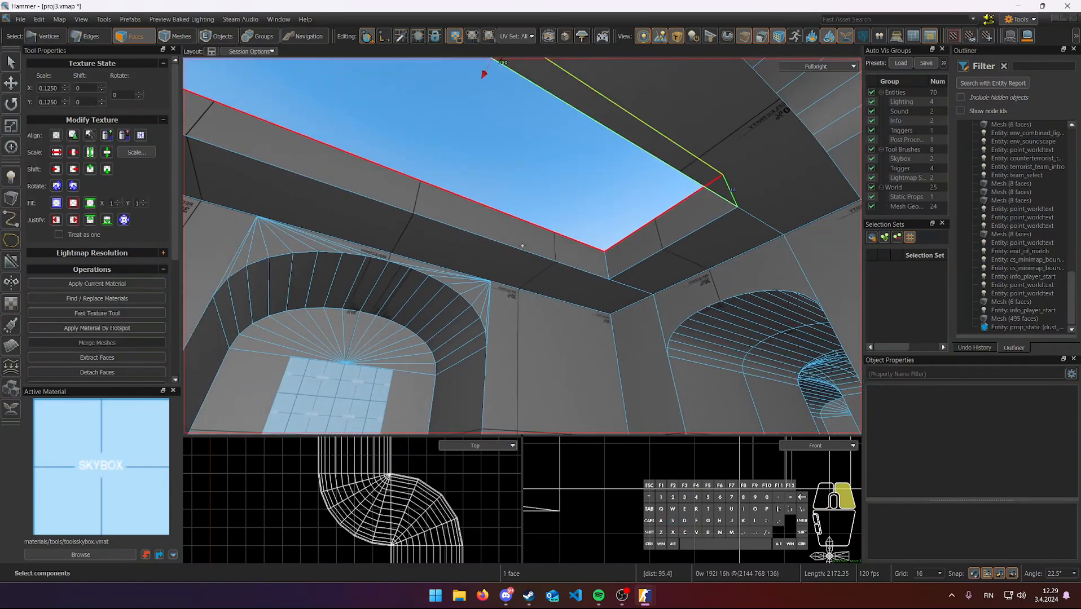
key("ctrl+z")
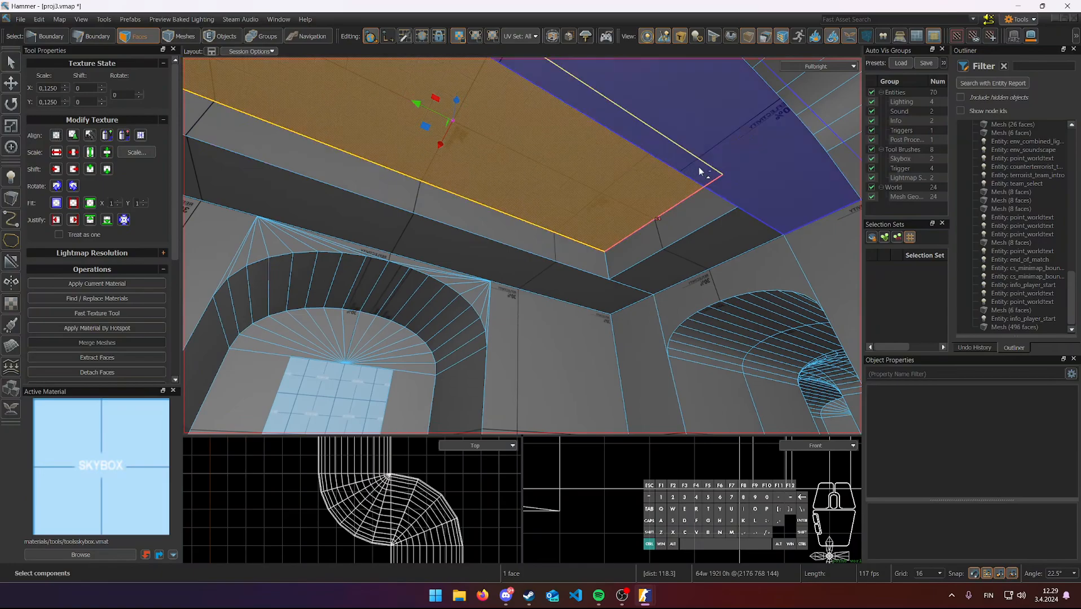
- Extrude the adjoining room's skylight face upward and apply the skybox material to it again
right_click_drag(729, 182, 522, 246)
key("a")
key("d")
key("a")
left_click_drag(524, 251, 529, 228, "shift")
key("shift+t")
left_click(656, 325)
- Try extruding the skybox face another 16 units upward, and undo the extrusion
right_click_drag(656, 325, 522, 246)
right_click_drag(632, 214, 522, 246)
key("d")
key("s")
key("s")
key("shift")
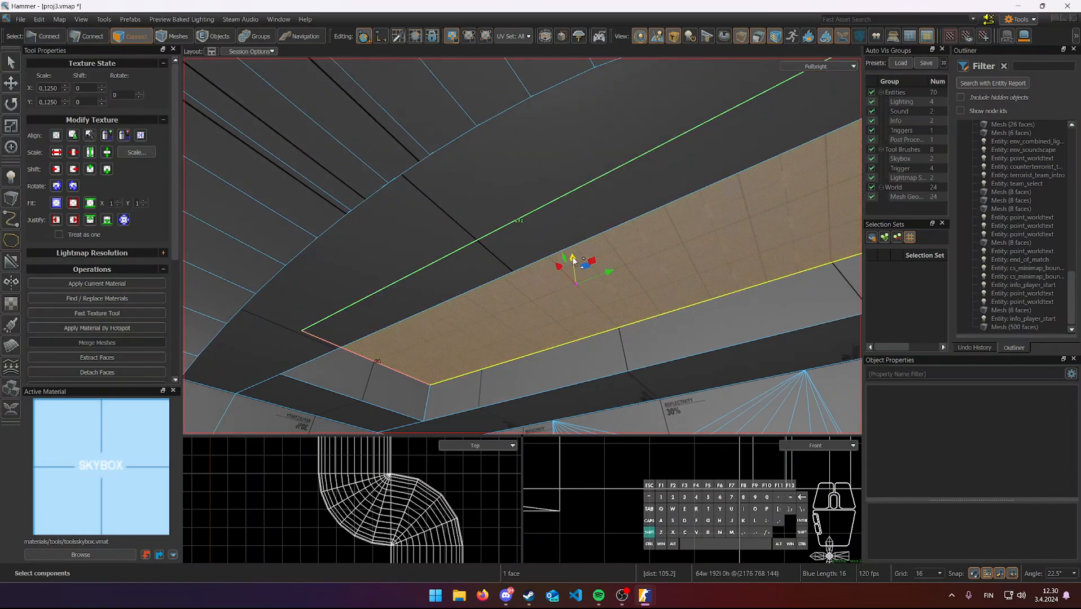
left_click_drag(576, 286, 576, 254, "shift")
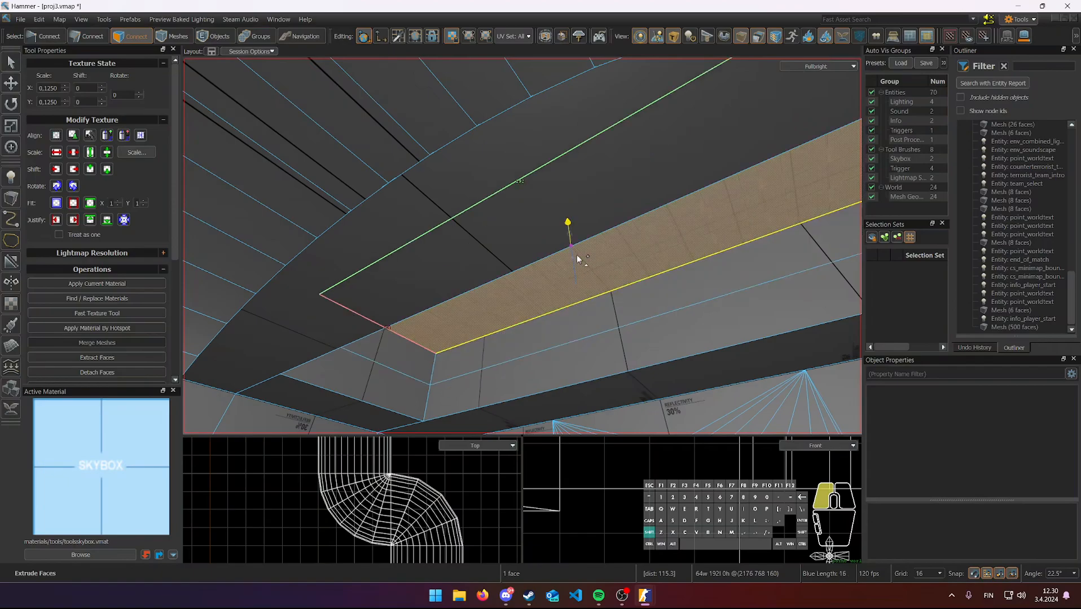
key("ctrl+z")
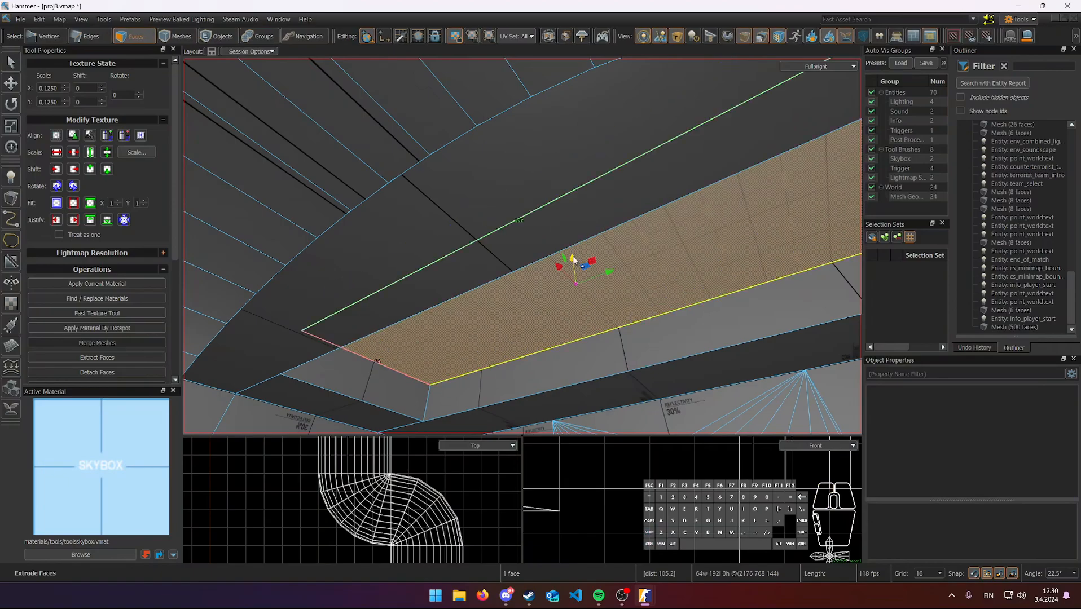
- Try extruding the skybox face downward, look over the skylight recess, and undo the extrusion
left_click_drag(573, 259, 577, 284, "shift")
left_click(612, 349)
right_click_drag(655, 382, 522, 245)
key("s")
key("w")
key("ctrl+z")
key("ctrl+z")
key("ctrl+z")
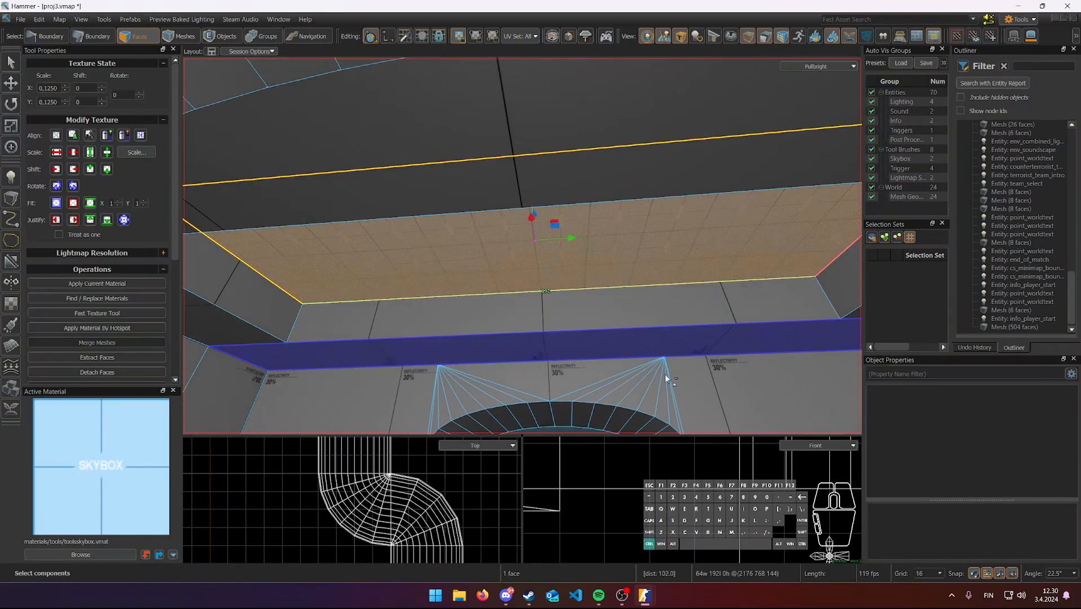
- Filter the asset browser's models for "barrel" and place dust_rusty_barrel.vmdl on the floor of the mannequin's room
right_click_drag(657, 372, 522, 246)
key("s")
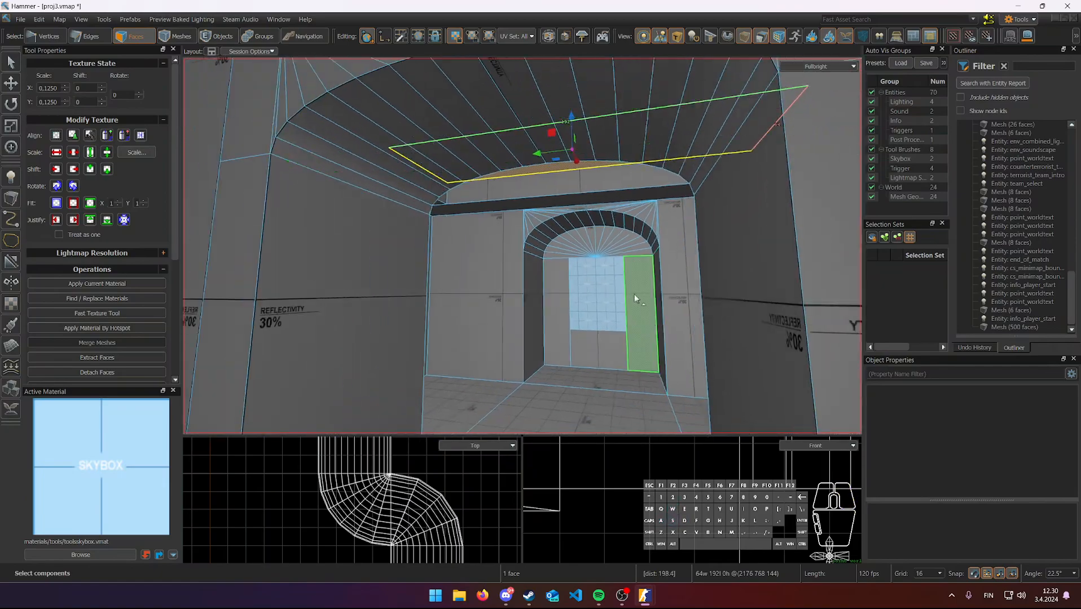
right_click_drag(521, 186, 522, 246)
key("s")
mouse_move(651, 601)
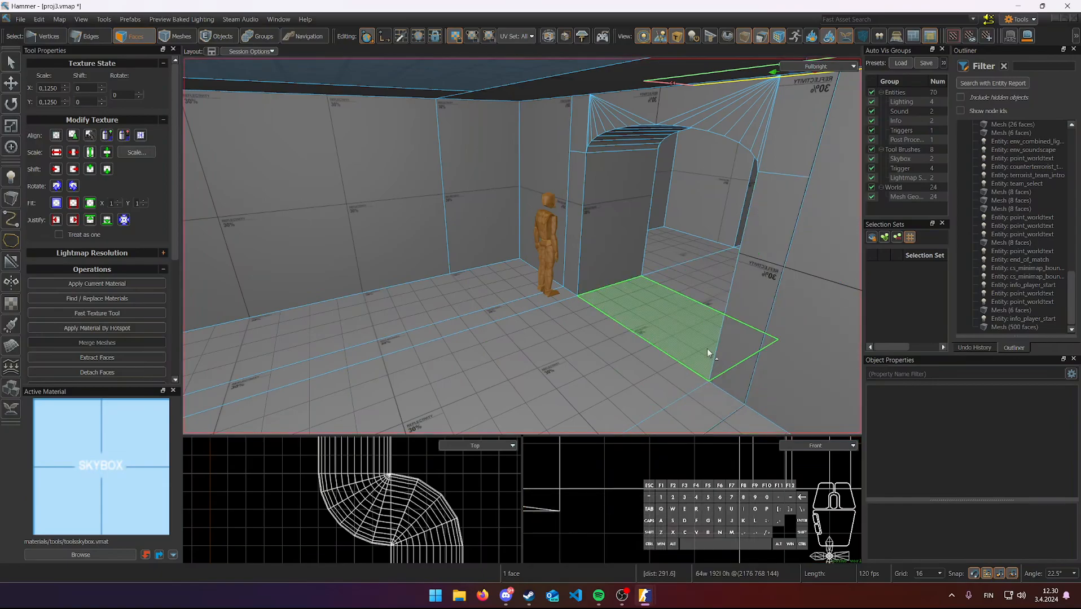
left_click(812, 444)
left_click(807, 432)
left_click(774, 106)
left_click(756, 327)
left_click(358, 103)
left_click(367, 117)
type("props")
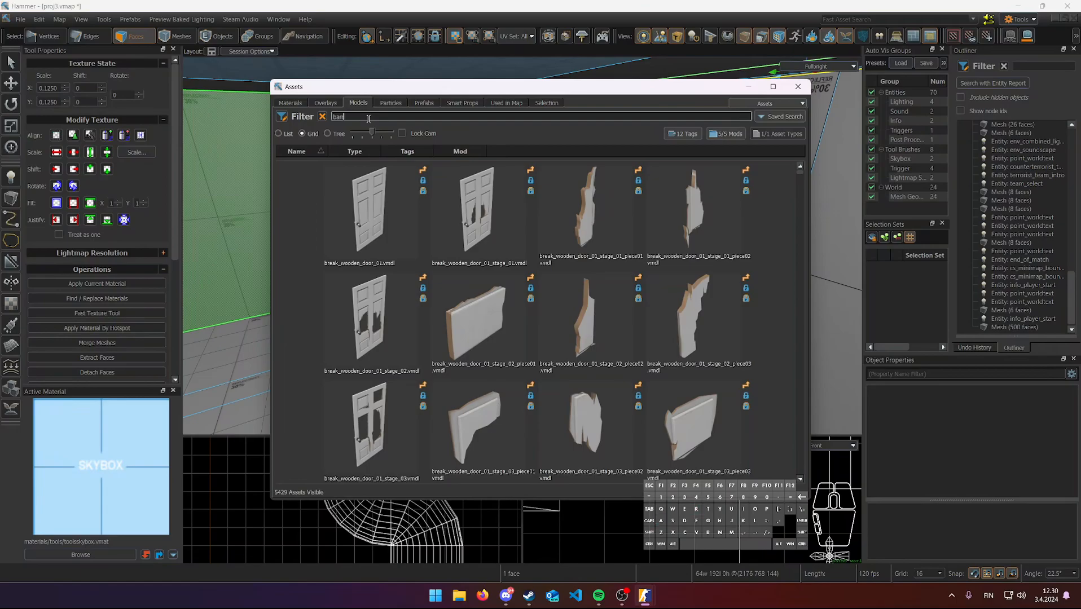
type("el")
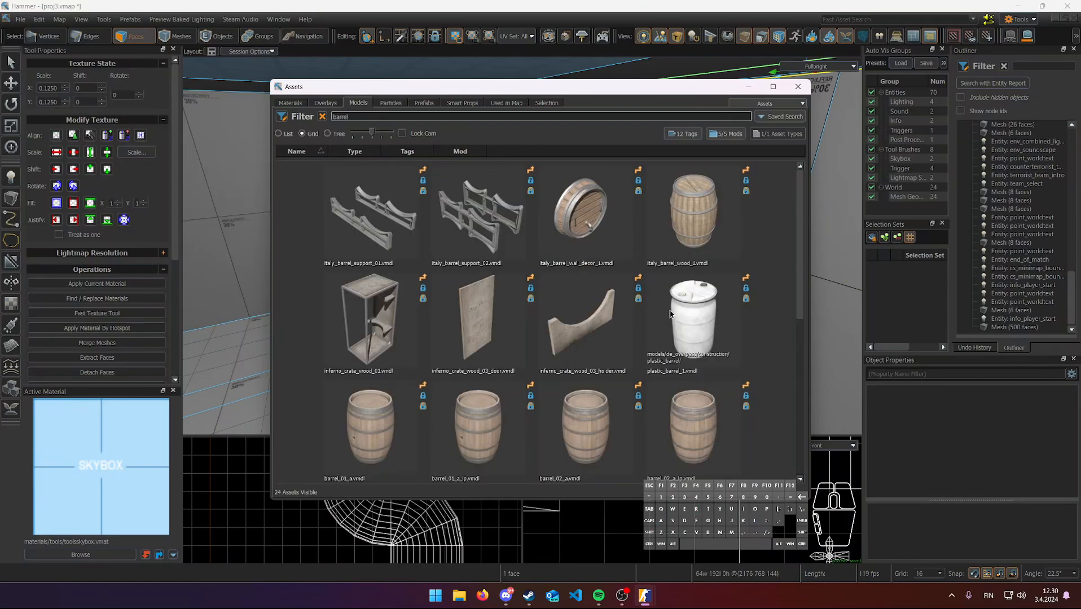
scroll(670, 312, "down", 5)
left_click_drag(478, 208, 237, 348)
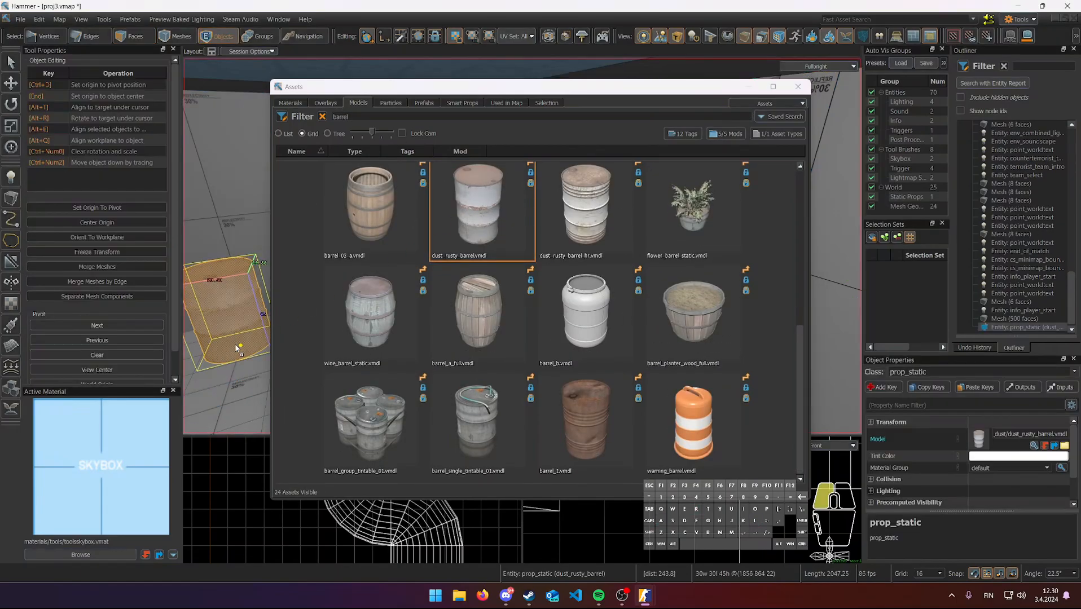
- Close the asset browser and run a physics simulation on the barrel, lifting it off the floor into mid-air
left_click(794, 88)
mouse_move(588, 157)
right_mouse_down()
mouse_move(523, 246)
mouse_move(588, 158)
right_mouse_up()
key("shift+y")
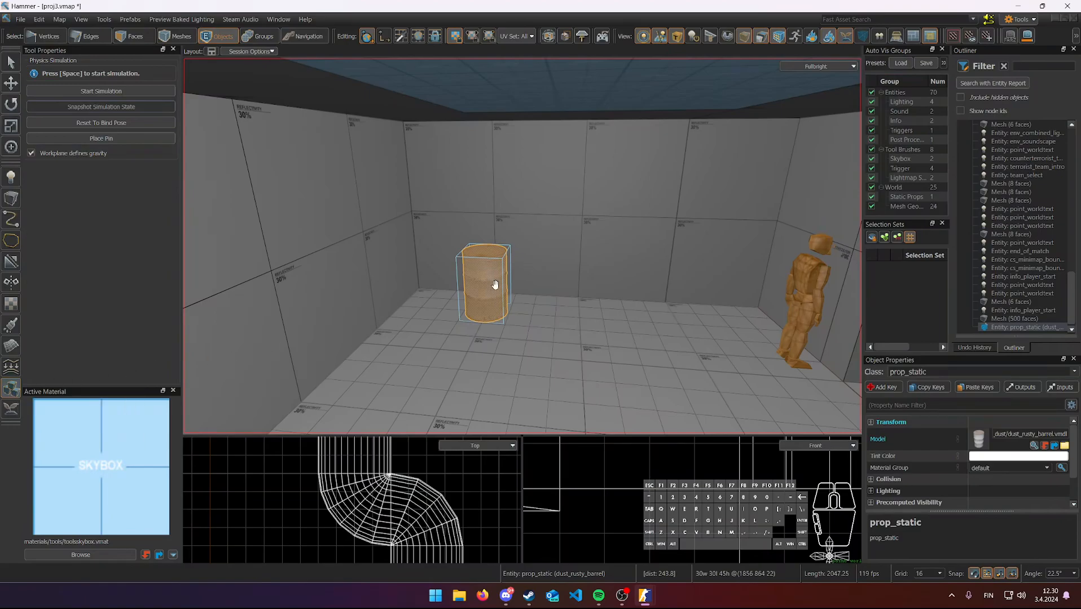
key("space")
left_click_drag(490, 282, 578, 226)
key("space")
- Run and pause the physics simulation in short bursts until the floating barrel drops to the floor
key("space")
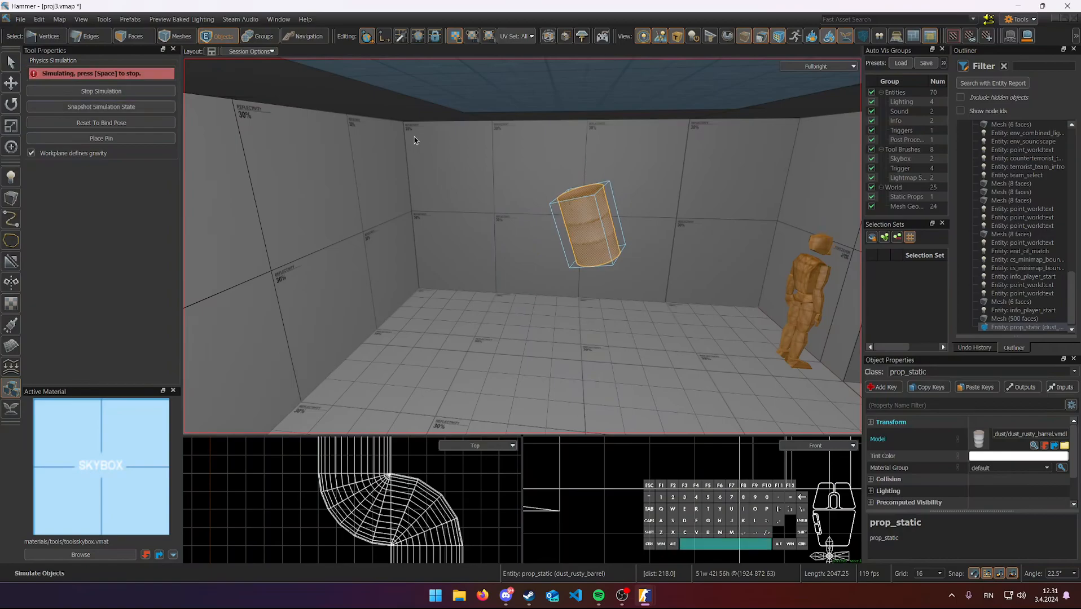
key("space")
key("space")
key("space")
key("space")
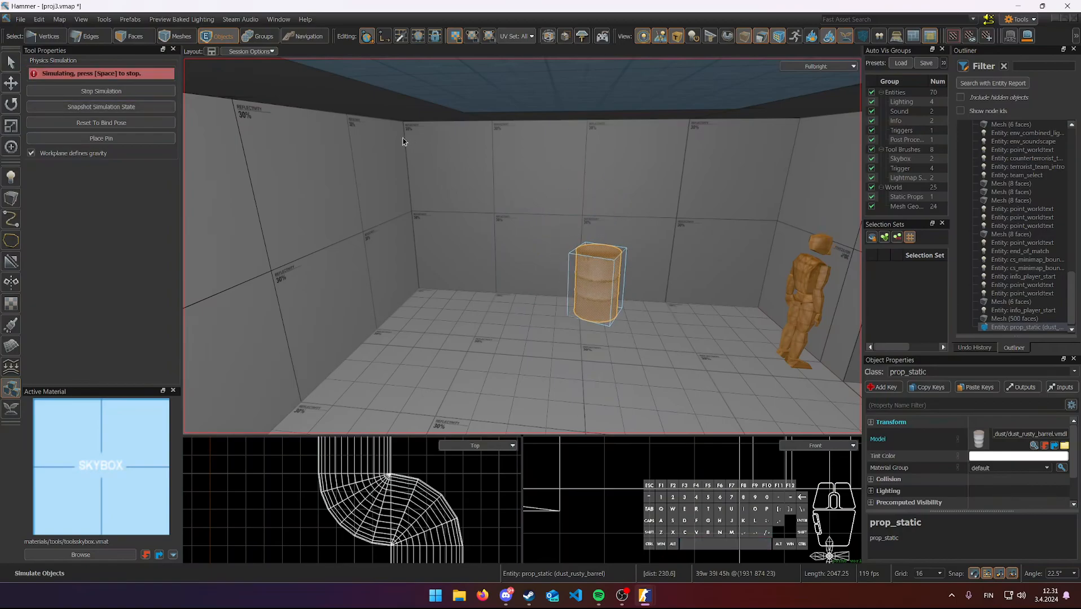
key("space")
- Move the barrel beside the mannequin near the room's corner with the physics simulation
right_click_drag(584, 246, 522, 246)
key("w")
key("a")
key("t")
key("d")
left_click_drag(521, 262, 666, 220)
key("shift+p")
key("space")
key("space")
- Duplicate the barrel twice, placing the two copies side by side above the original
right_click_drag(569, 195, 522, 245)
key("w")
key("s")
key("a")
key("d")
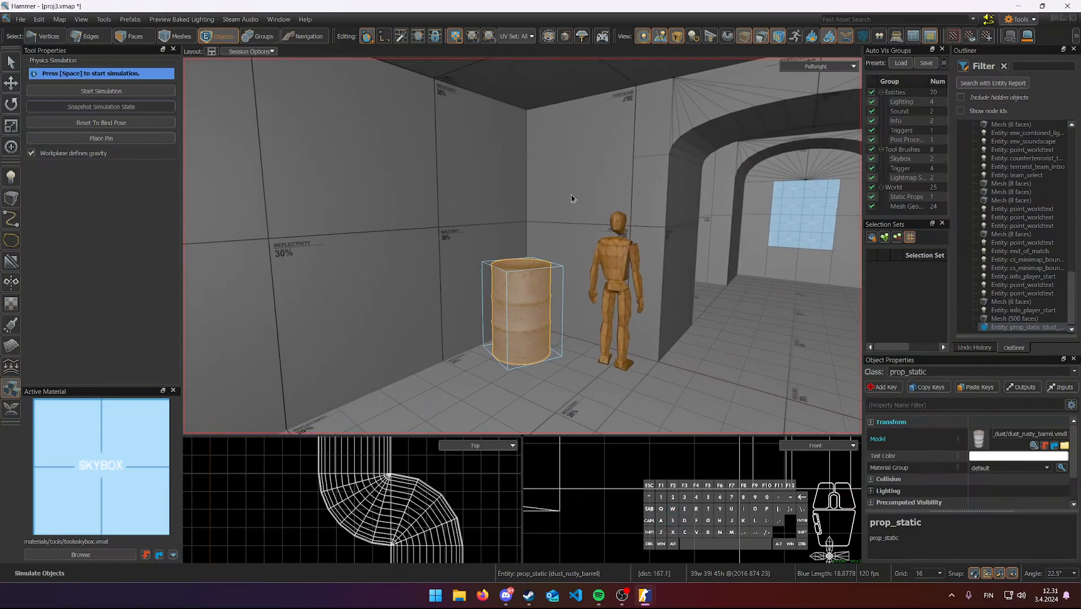
key("w")
mouse_move(524, 231)
left_mouse_down("shift")
mouse_move(526, 162)
mouse_move(503, 161)
mouse_move(588, 153)
mouse_move(549, 157)
left_mouse_up("shift")
key("shift")
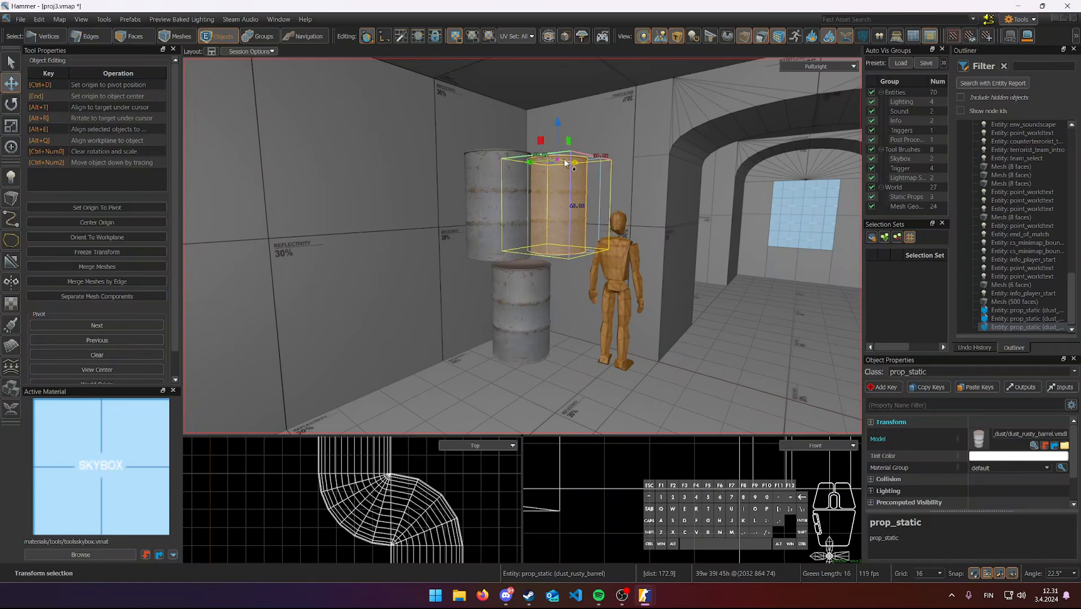
- Select both raised barrel copies and let them fall onto the lower barrel and floor with the physics simulation
left_click(494, 180, "ctrl")
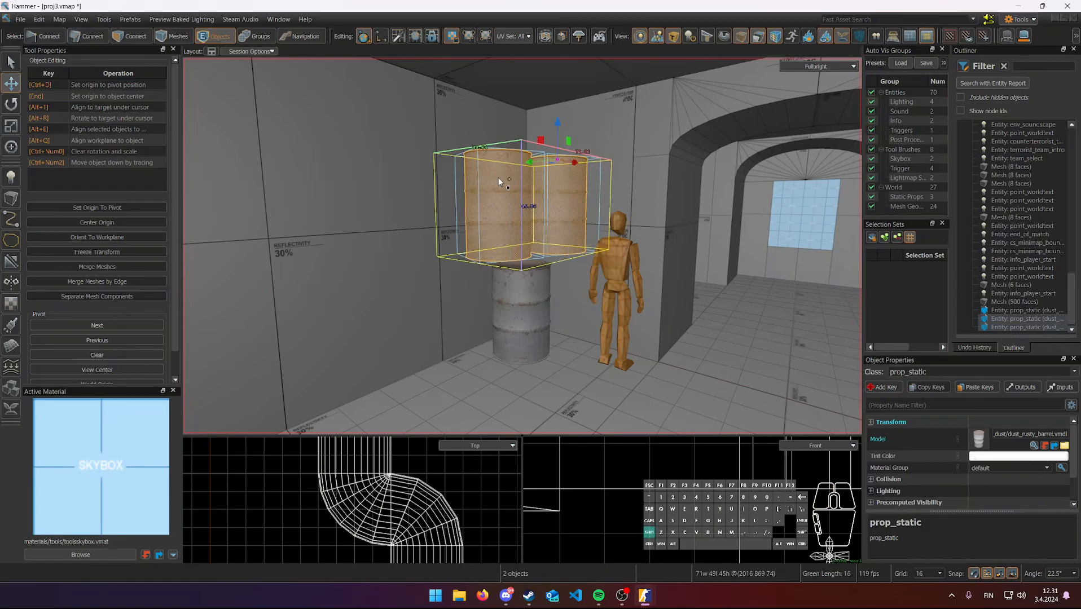
key("shift+z")
key("space")
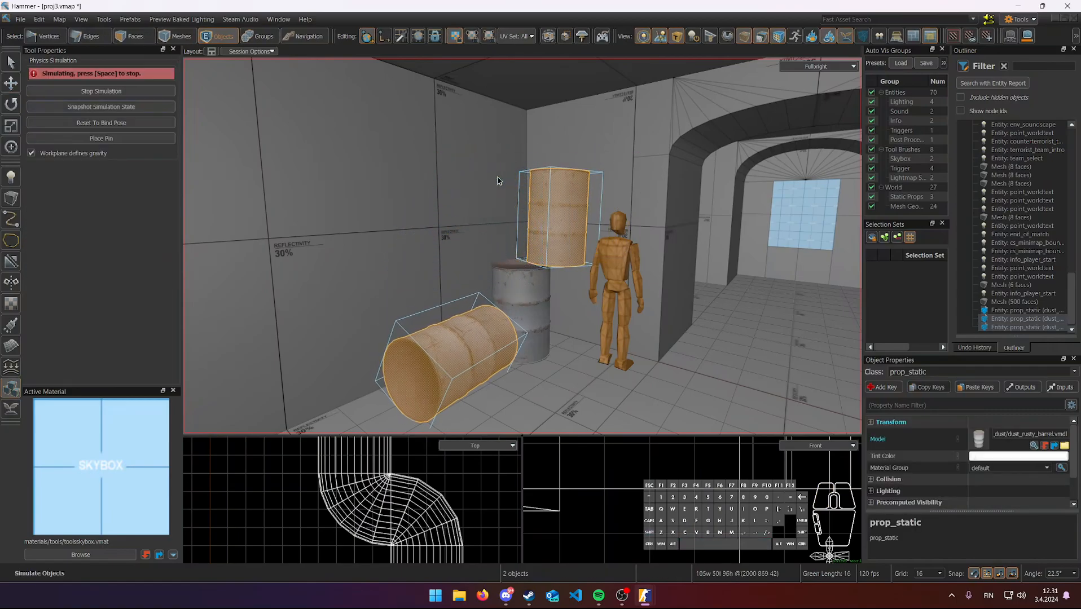
key("space")
- Delete the blank end wall face between the two arched openings in the adjoining skylit room
right_click_drag(495, 178, 522, 246)
key("s")
key("d")
key("w")
key("w")
key("w")
key("s")
key("w")
key("w")
key("a")
key("3")
left_click(557, 247)
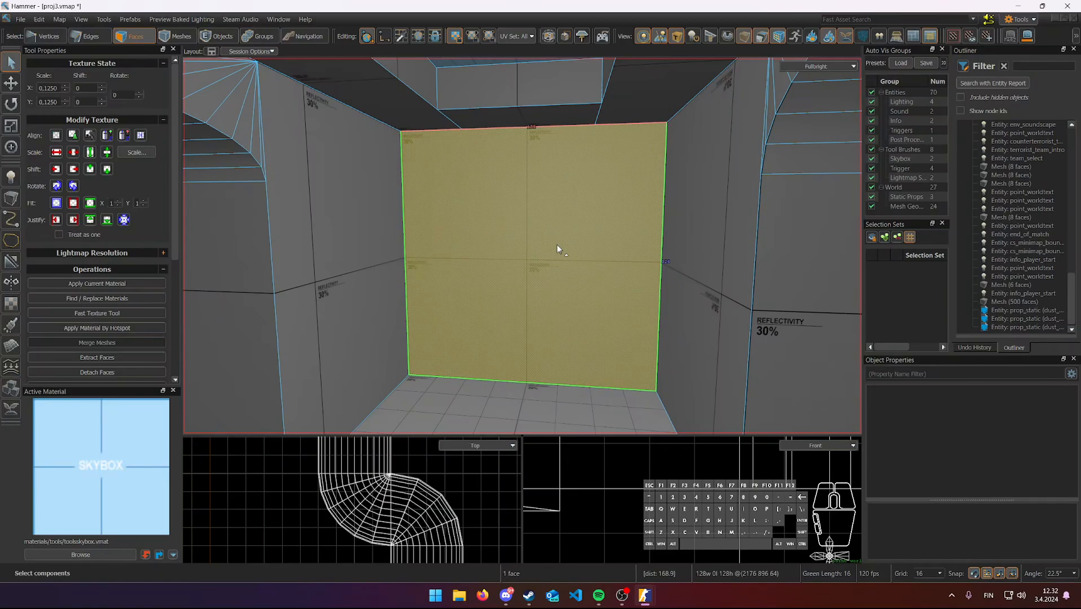
key("Delete")
- Extrude the floor edge below the removed wall 128 units outward
key("w")
mouse_move(556, 245)
right_mouse_down()
mouse_move(522, 246)
mouse_move(533, 236)
mouse_move(528, 254)
right_mouse_up()
key("s")
key("2")
left_click(515, 248)
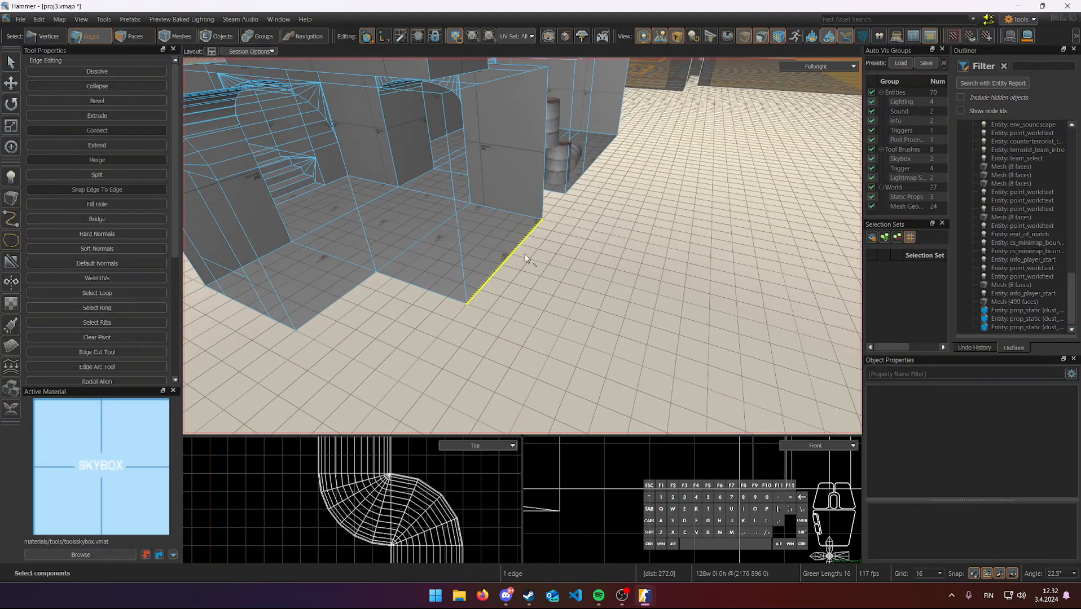
key("w")
left_click_drag(515, 259, 536, 266, "shift")
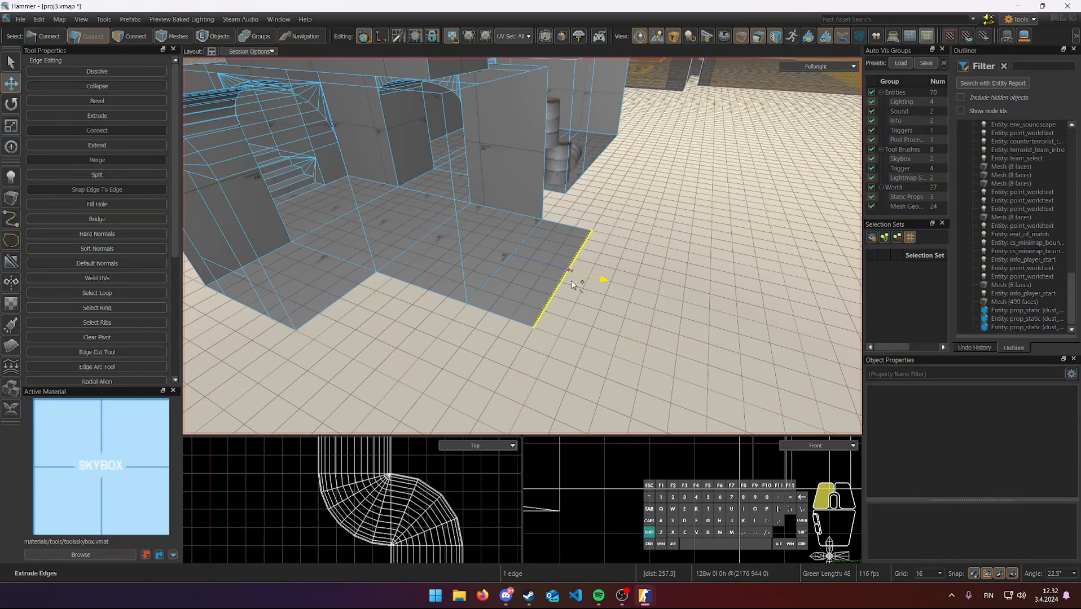
left_click_drag(590, 294, 677, 324, "shift")
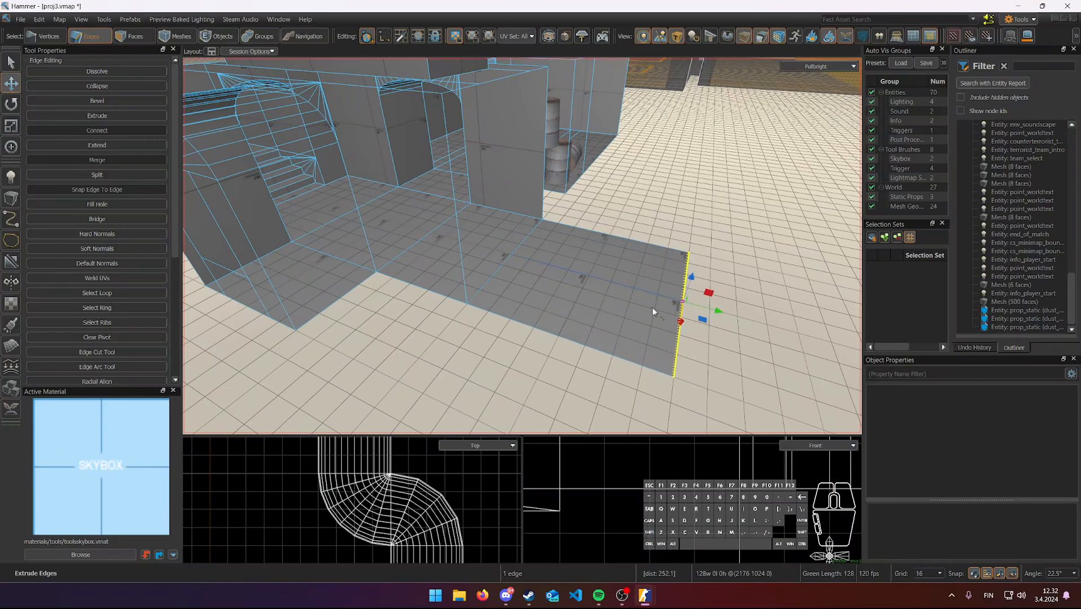
left_click(713, 212)
- Cut the extruded floor face diagonally from its inner corner to the opposite outer corner
right_click_drag(714, 212, 522, 246)
key("3")
left_click(587, 279)
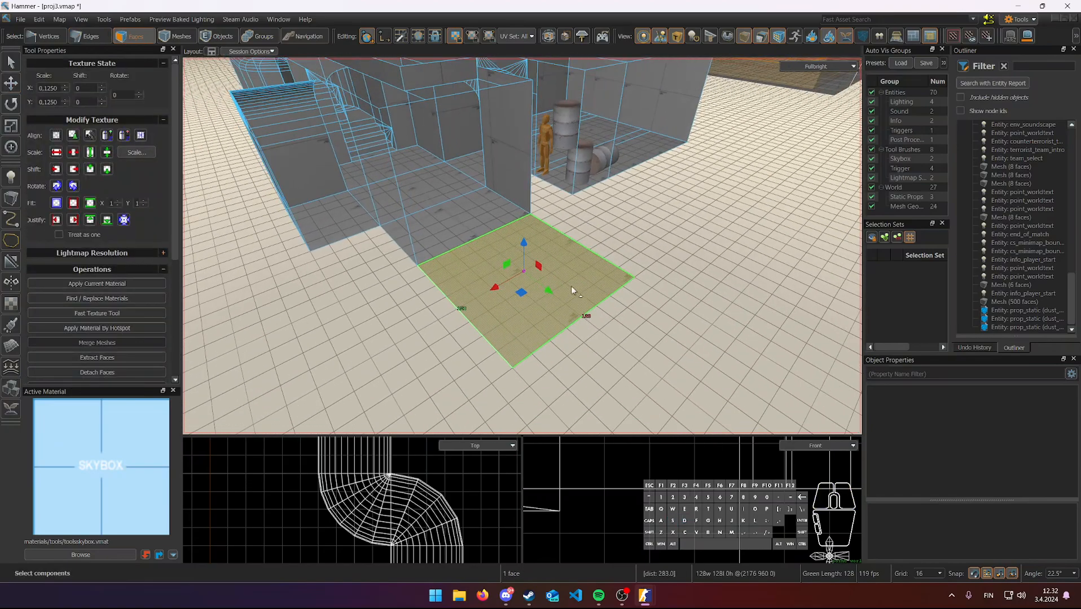
key("c")
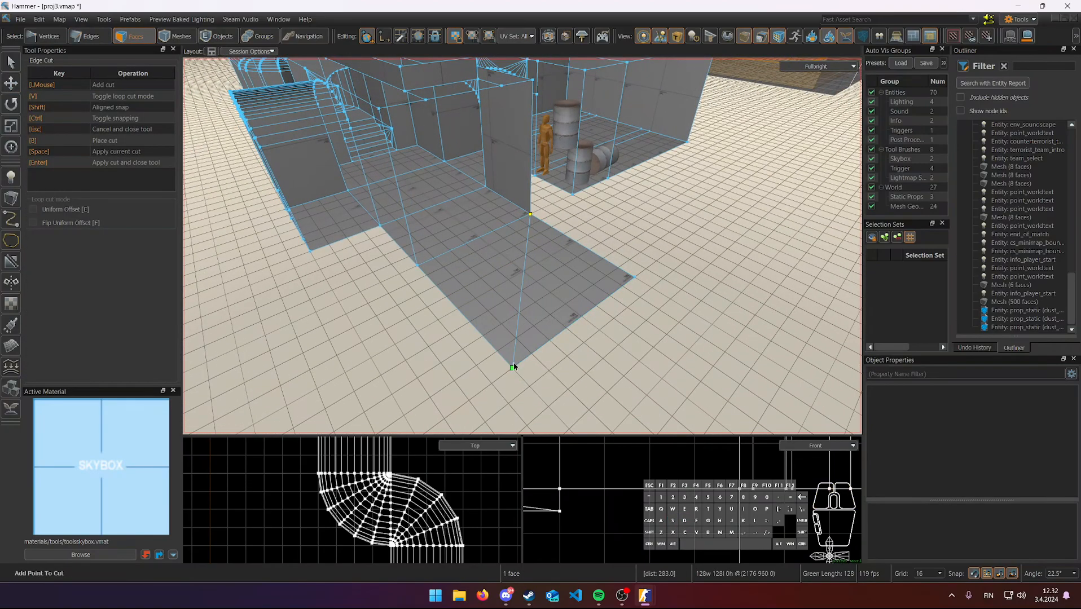
left_click(512, 368)
key("Return")
- Delete the outer triangle of the diagonally cut floor, leaving the half attached to the room
right_click_drag(567, 274, 560, 248)
key("w")
key("s")
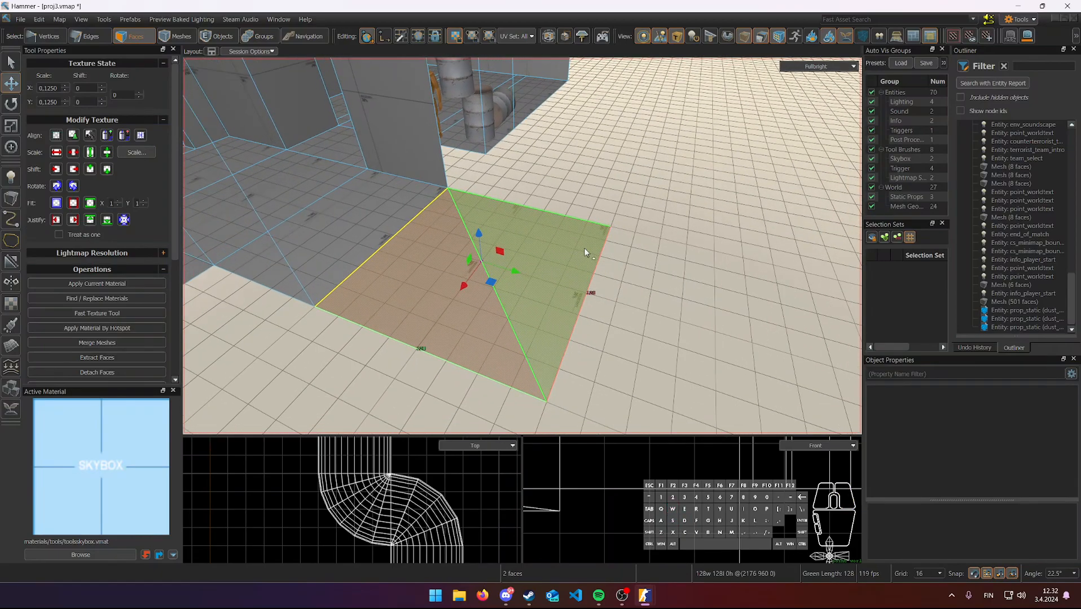
key("Delete")
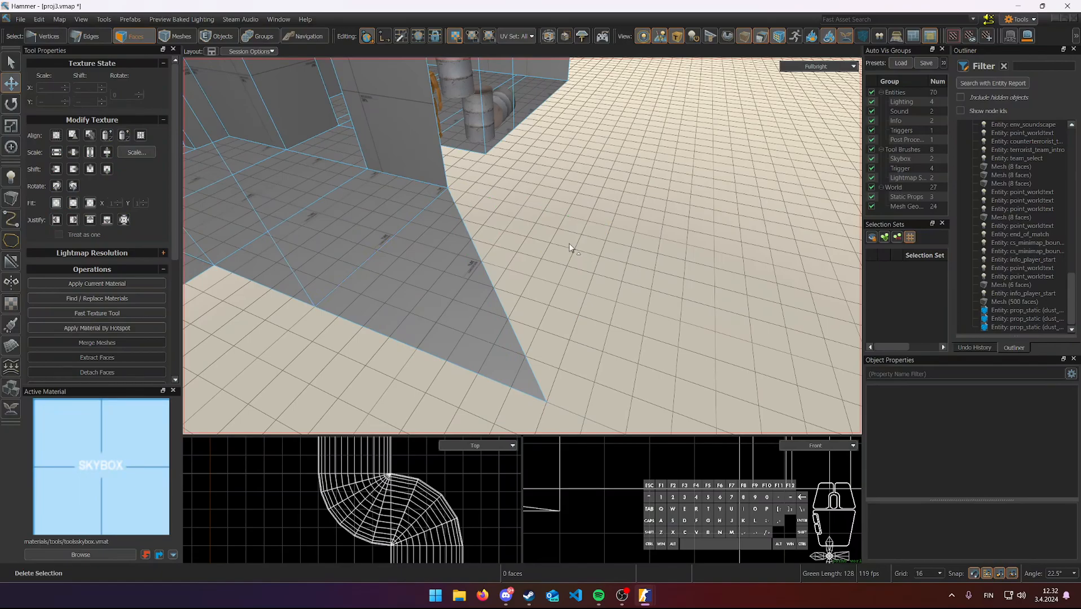
- Turn the diagonal floor edge into an outward arc with height 32, width -32 and 16 steps
key("2")
left_click(490, 285)
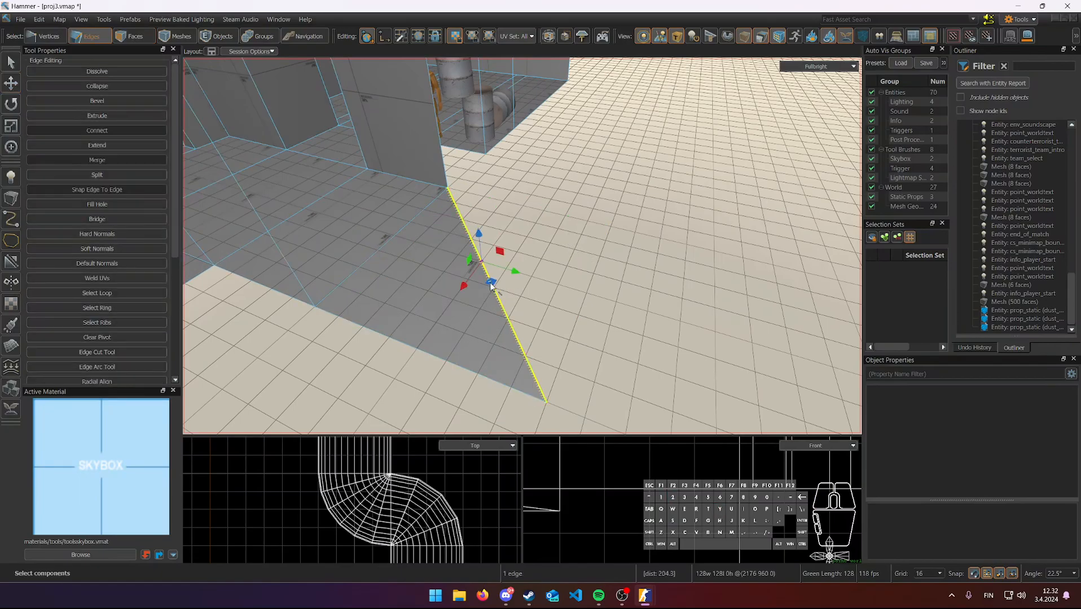
key("y")
left_click_drag(204, 249, 209, 234)
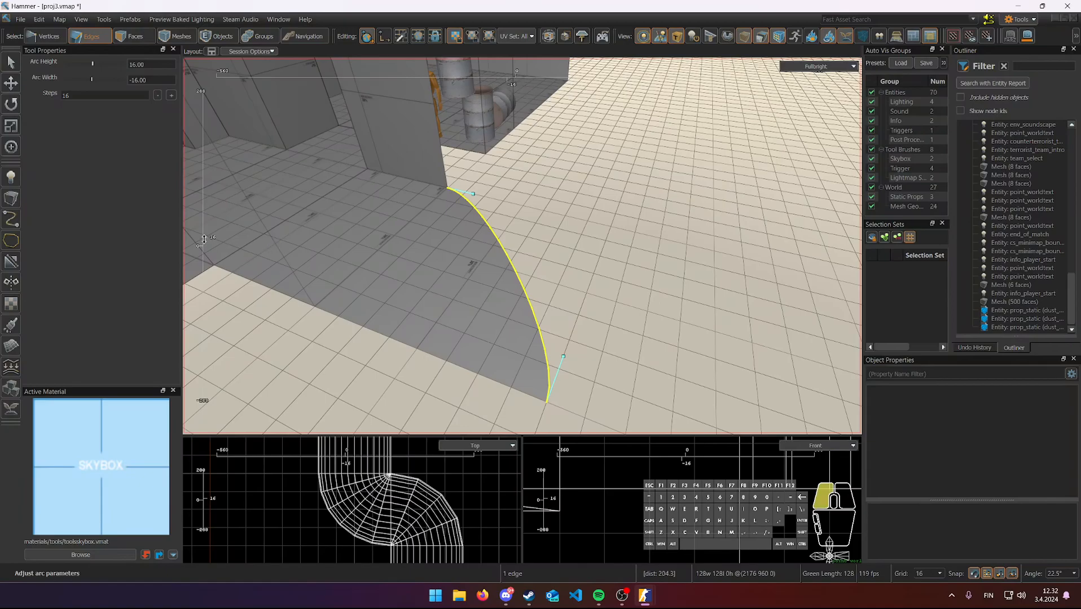
left_click_drag(204, 240, 206, 226)
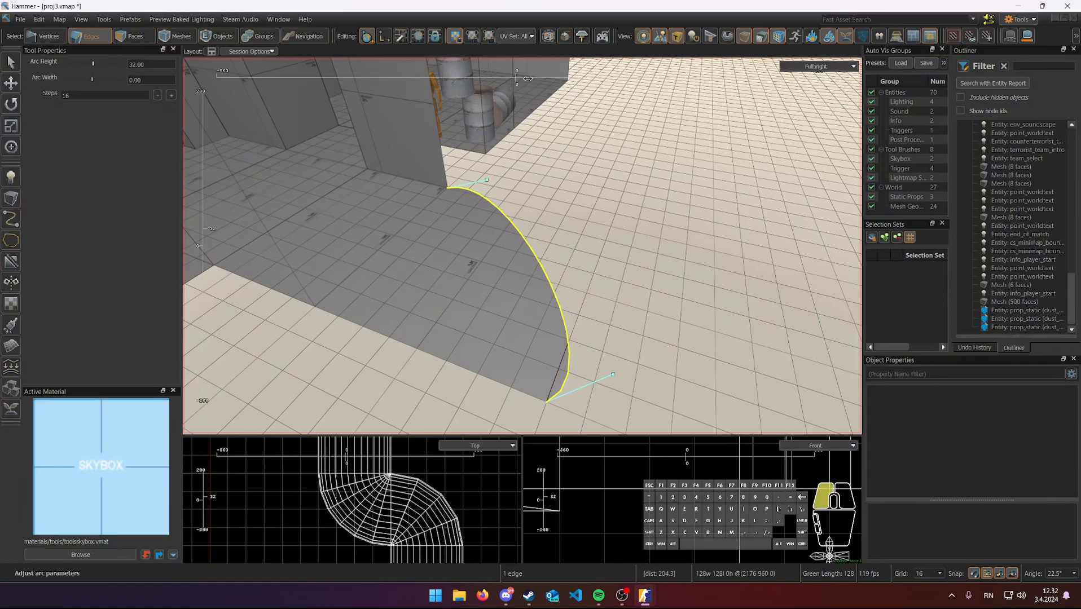
left_click_drag(511, 81, 496, 81)
right_click_drag(523, 246, 522, 246)
key("s")
key("d")
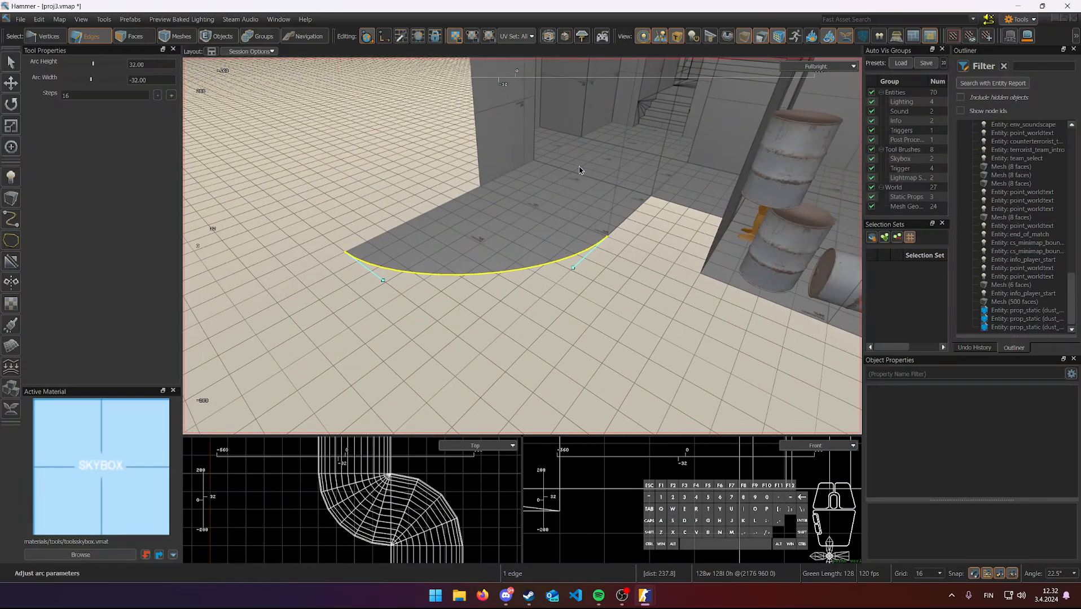
key("Return")
- Extrude the curved floor edges 48 units straight down
right_click_drag(579, 166, 522, 246)
left_click_drag(514, 234, 520, 293, "shift")
key("w")
right_click_drag(520, 293, 503, 263)
key("w")
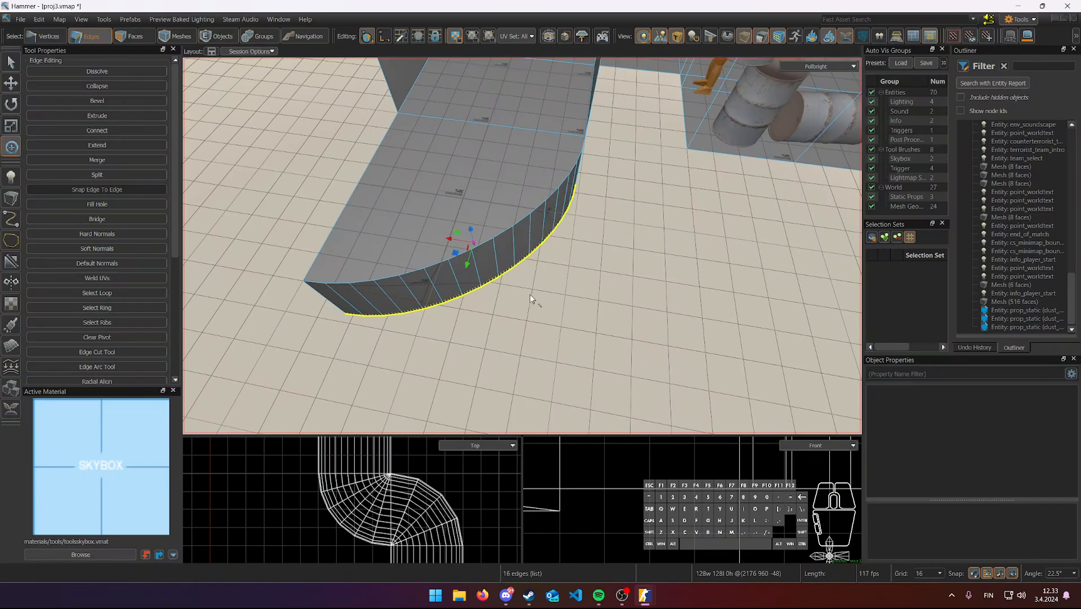
- Move the pivot of the lower arc edges to the inner corner at the arc's centre, using the top view
scroll(435, 495, "up", 10)
right_click_drag(435, 496, 401, 573)
right_click_drag(399, 482, 392, 563)
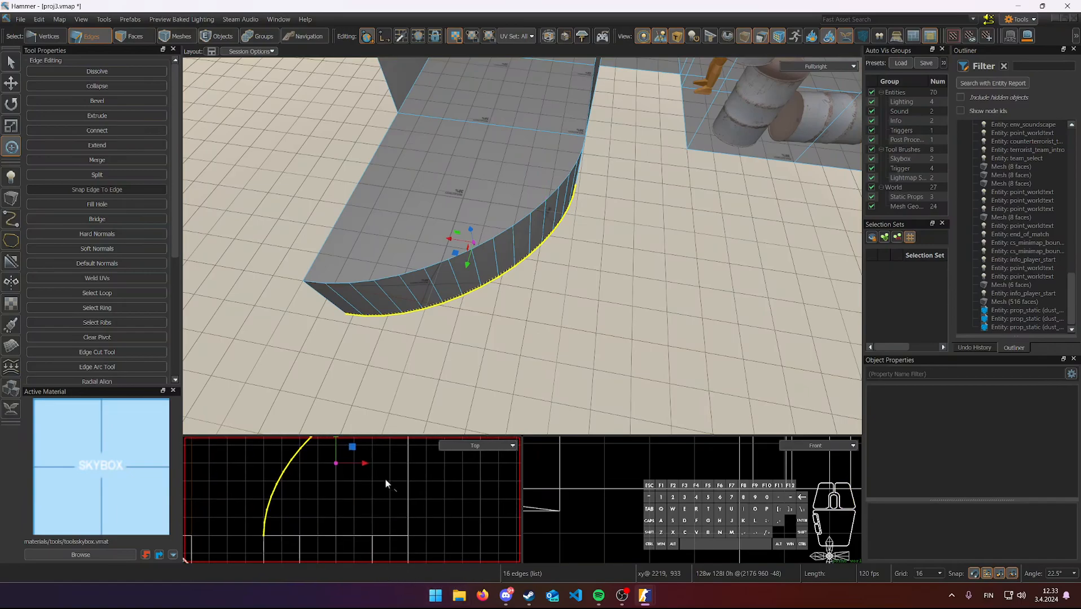
right_click_drag(433, 462, 439, 503)
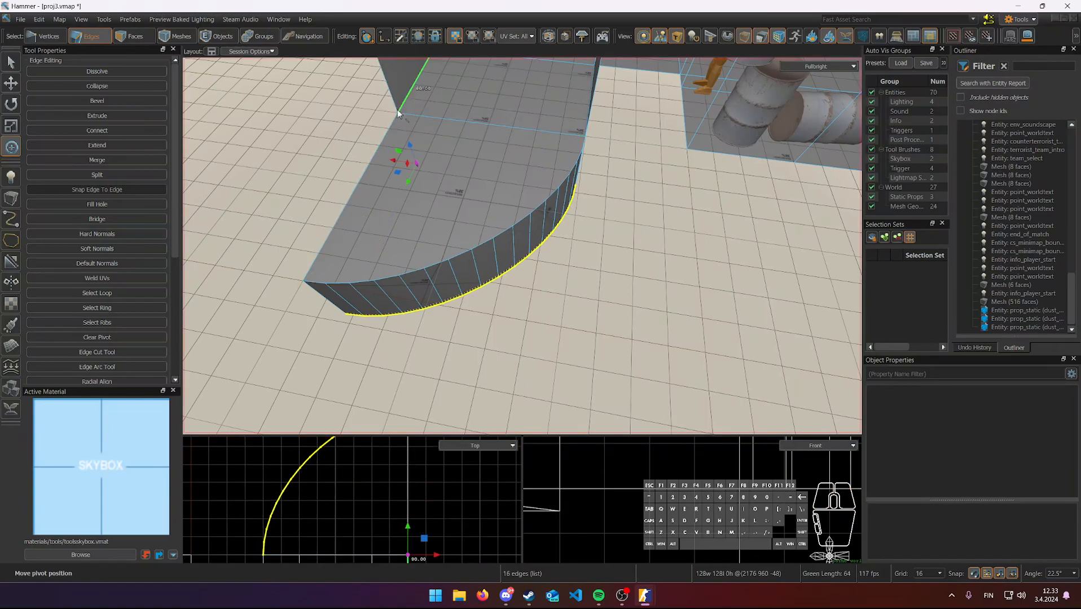
right_click_drag(445, 251, 522, 246)
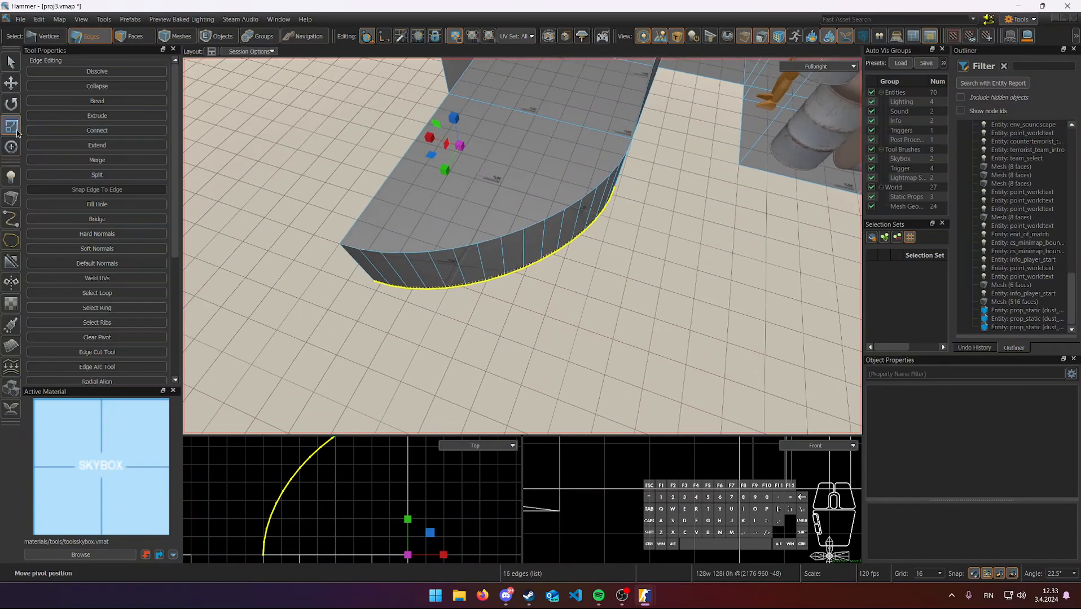
- Scale the lower arc edges outward about the pivot to 168 by 168 units so the curved side slopes
mouse_move(522, 246)
right_mouse_down()
mouse_move(507, 237)
mouse_move(522, 246)
right_mouse_up()
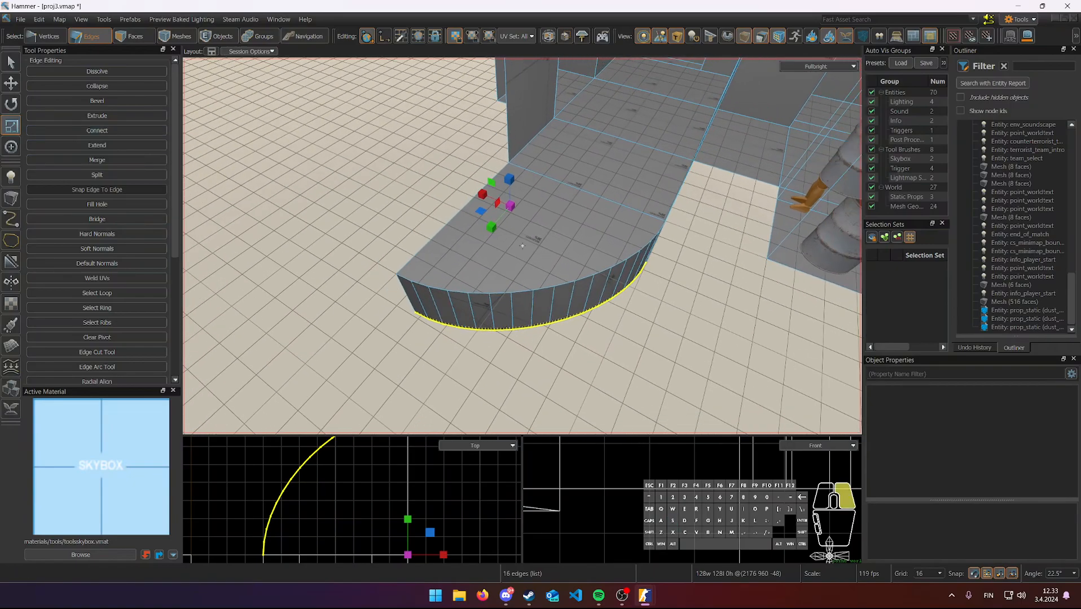
key("shift")
left_click_drag(510, 205, 525, 222, "shift")
key("ctrl+z")
right_click_drag(524, 222, 517, 253)
key("d")
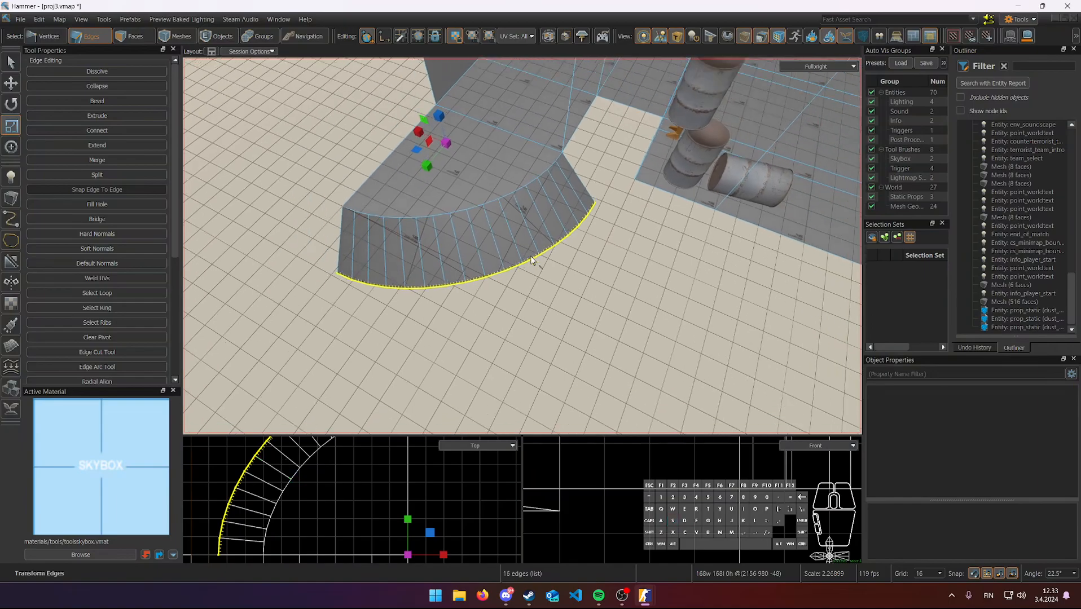
scroll(516, 253, "up", 2)
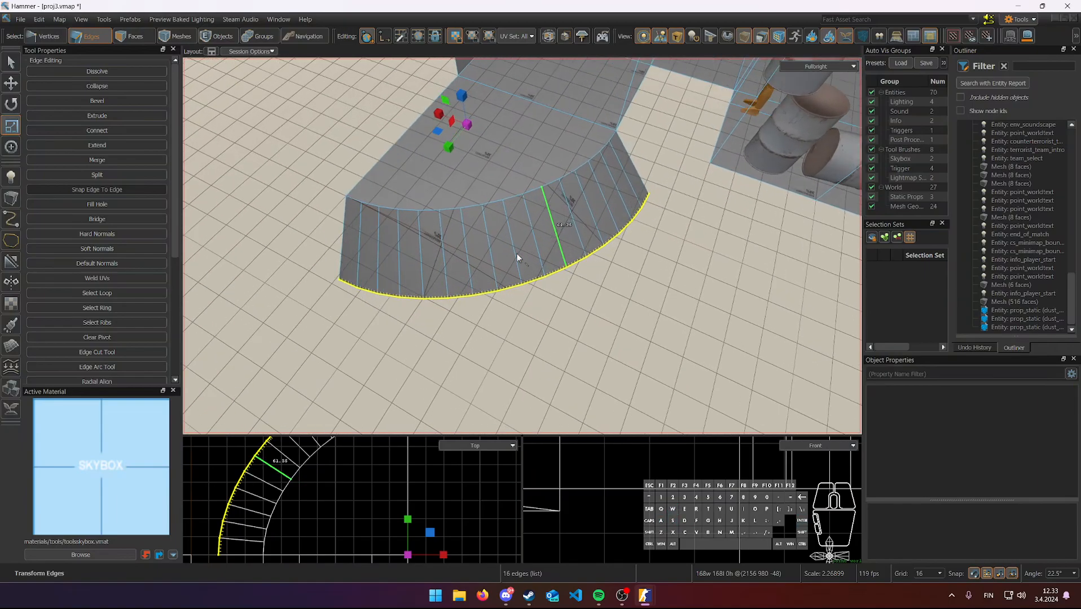
key("s")
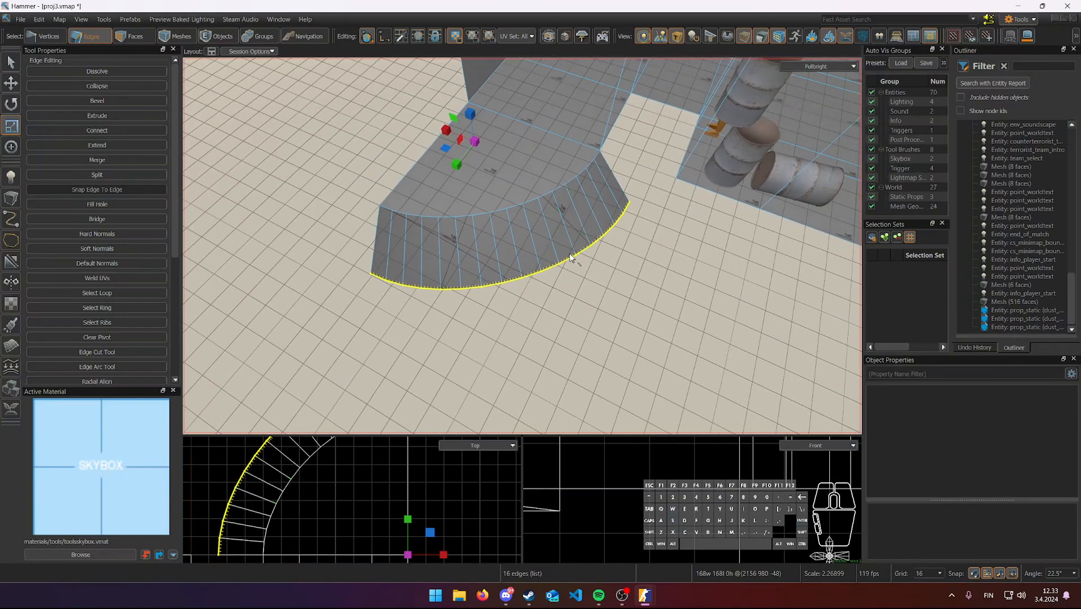
- Extrude the lower arc edges outward about 93 units and lower the new edges by 48 units
key("shift")
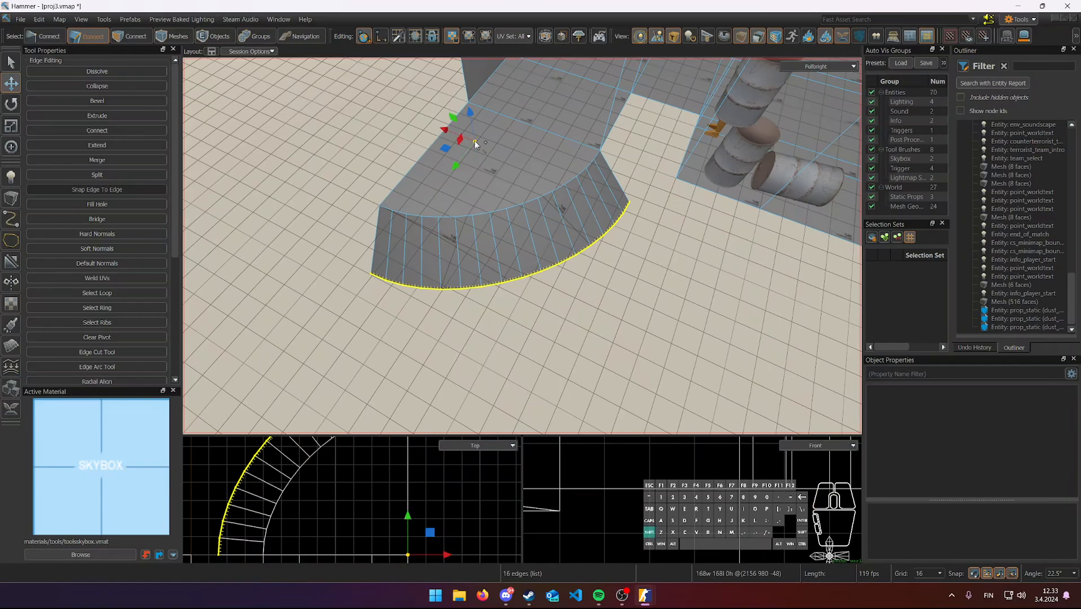
left_click_drag(473, 143, 483, 165, "shift")
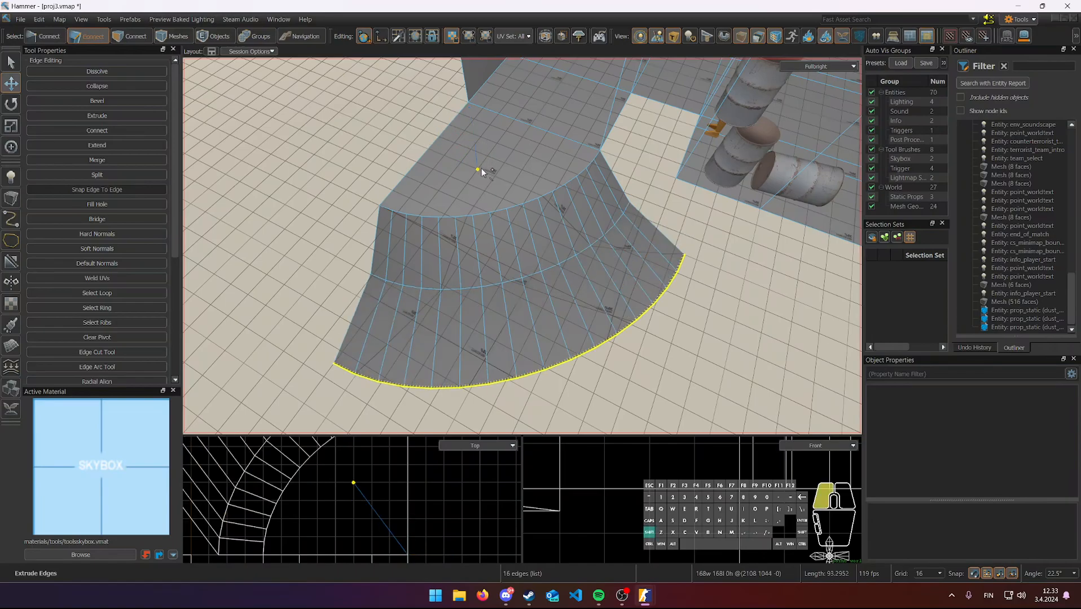
right_click_drag(517, 223, 627, 124)
key("a")
key("w")
right_click_drag(522, 246, 546, 278)
key("w")
key("s")
key("d")
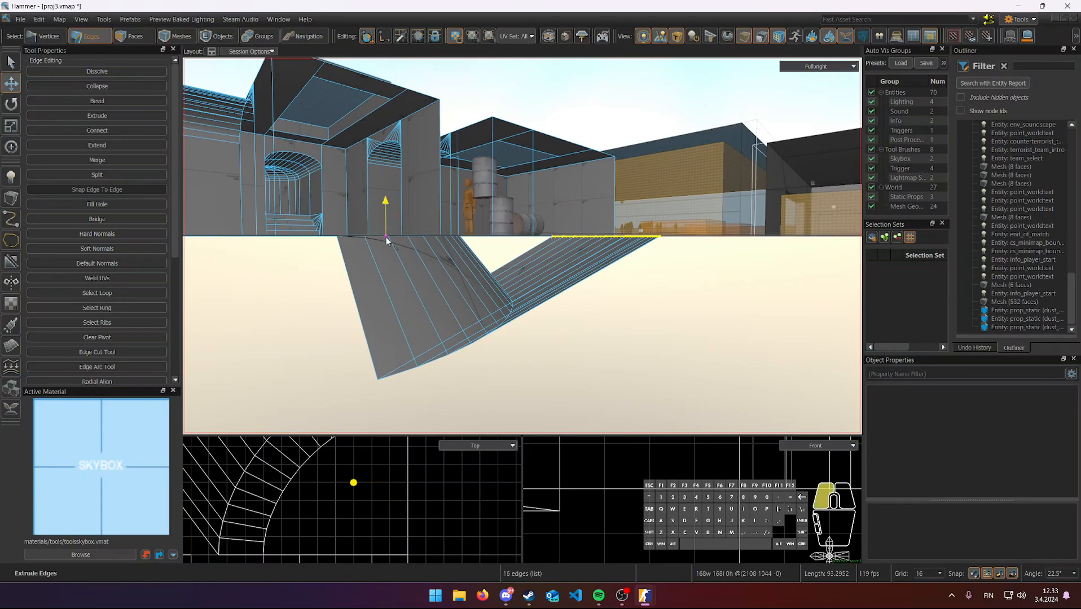
left_click_drag(386, 250, 381, 301)
key("d")
- Collapse the newly extruded outer arc edges into a single corner point
right_click_drag(442, 319, 522, 246)
key("s")
key("a")
key("w")
key("o")
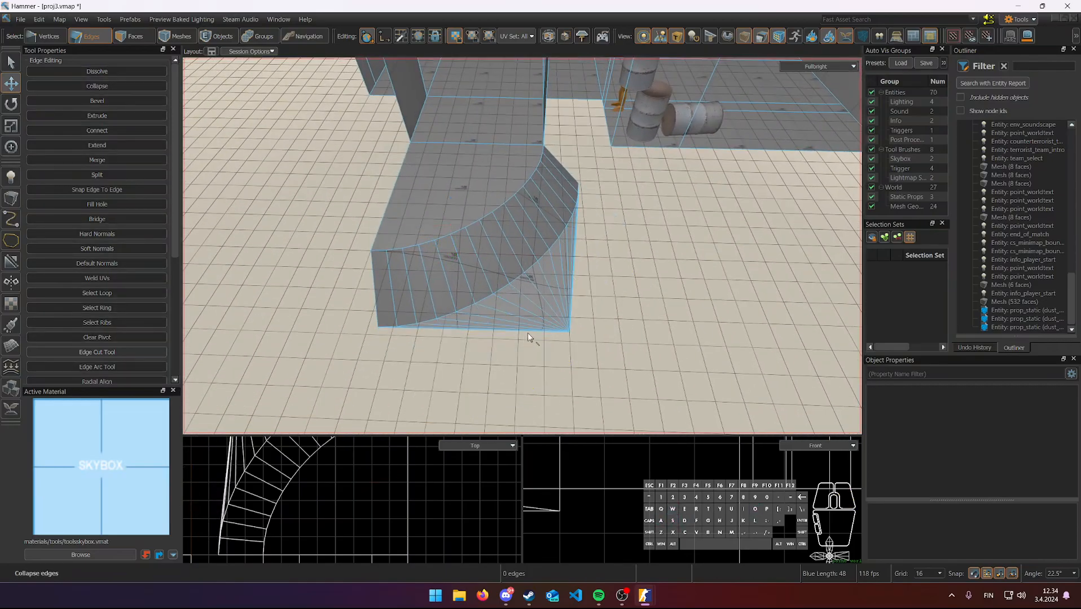
- Move the collapsed corner vertex about 10 units sideways toward alignment with the slope's side
key("1")
left_click(567, 332)
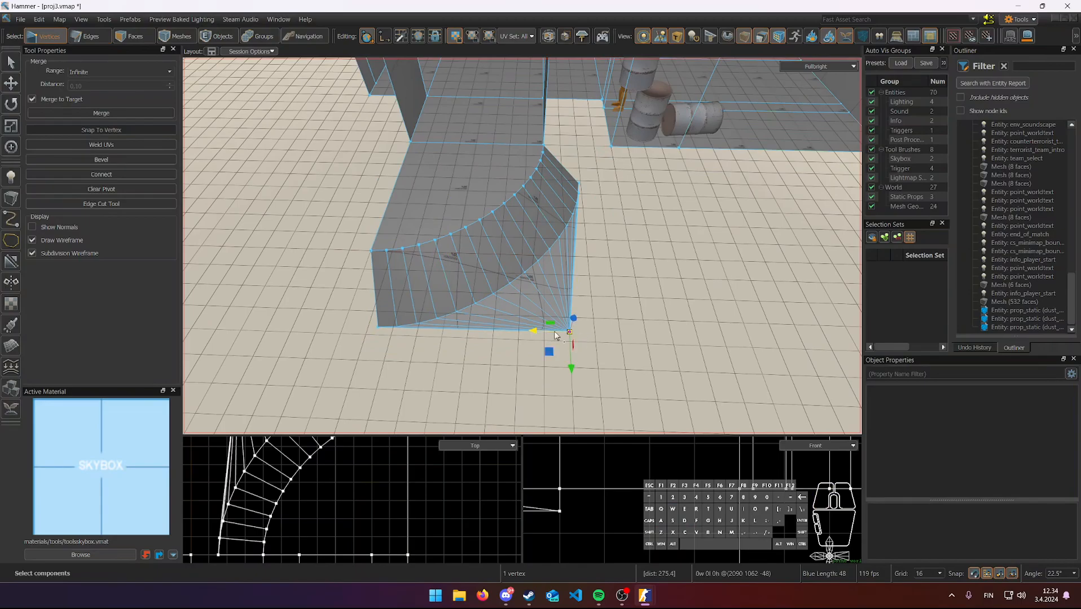
left_click_drag(569, 334, 590, 336)
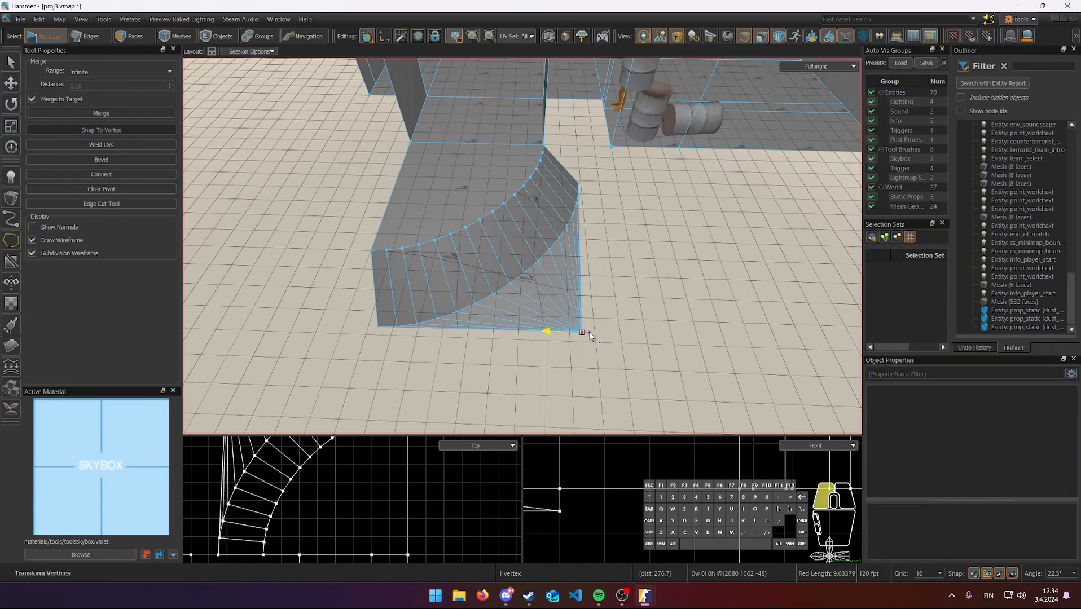
- Set the grid size to 2 for finer placement of the corner vertex
key("w")
right_click_drag(594, 351, 522, 246)
key("s")
left_click(928, 573)
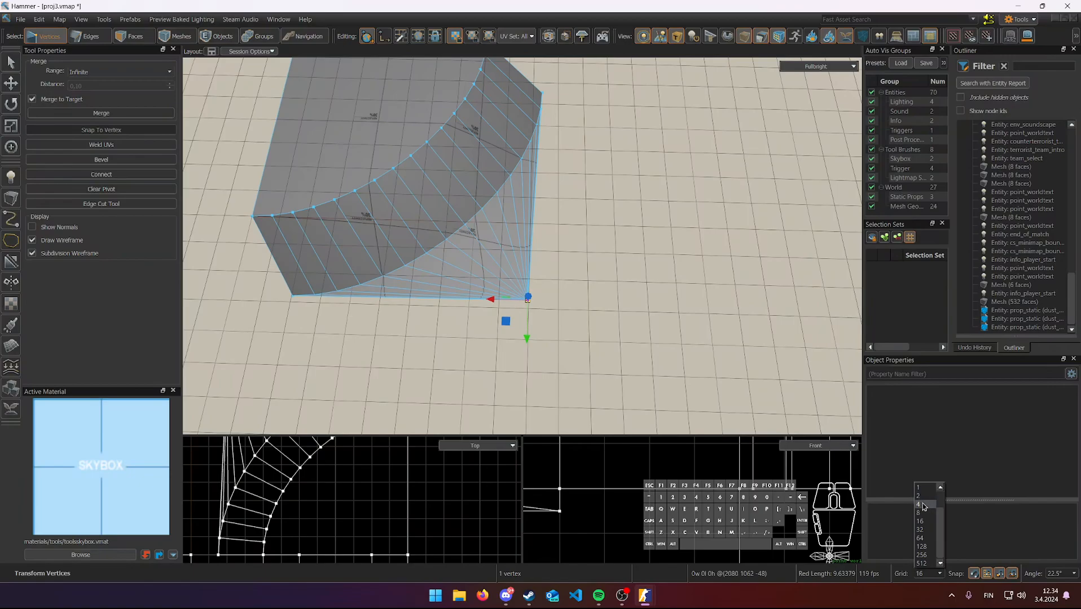
left_click(920, 496)
right_click_drag(493, 308, 623, 345)
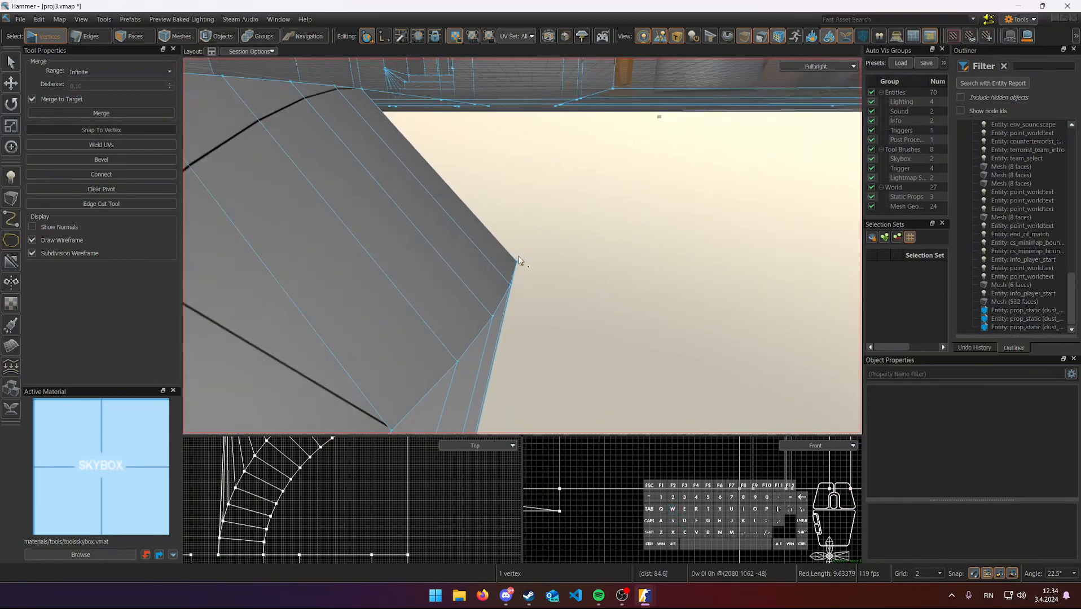
- Fine-tune the corner vertex's sideways position so it lines up with the side of the curved slope
scroll(519, 262, "down", 3)
key("s")
mouse_move(515, 258)
right_mouse_down()
mouse_move(543, 227)
mouse_move(522, 246)
right_mouse_up()
key("w")
key("s")
key("w")
key("s")
left_click_drag(530, 310, 550, 311)
right_click_drag(552, 309, 590, 307)
left_click_drag(495, 299, 492, 300)
- Extrude the slope's side edge outward about 99 units to start a flat lower floor
right_click_drag(491, 300, 523, 246)
key("s")
key("w")
key("2")
left_click(542, 244)
left_click_drag(524, 231, 677, 259, "shift")
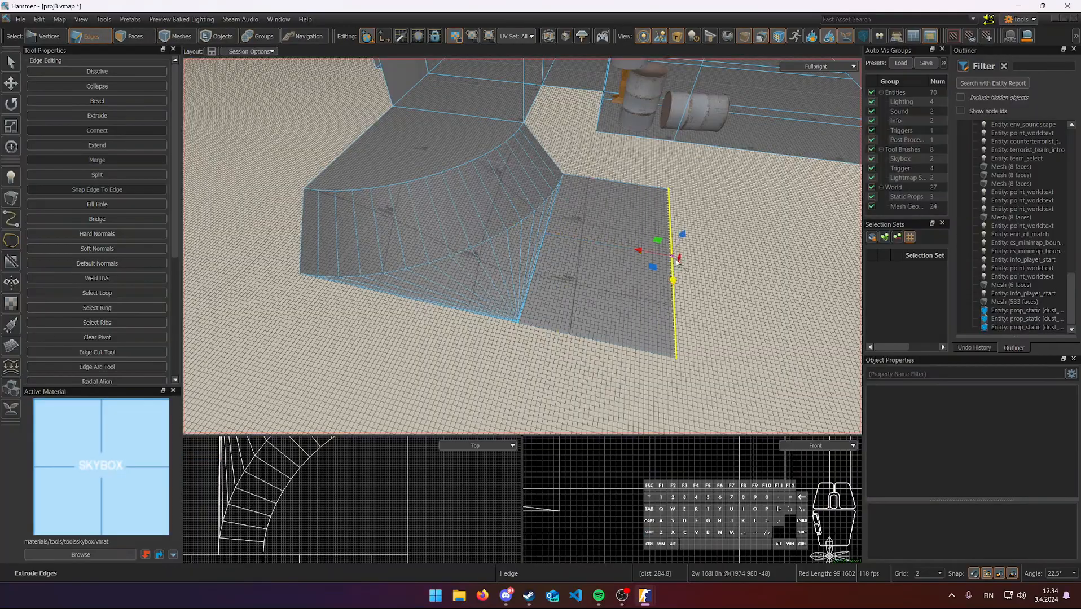
- Extrude the adjacent edge of the new lower floor about 144 units to lengthen it beyond the slope
left_click(587, 342)
key("d")
right_click_drag(642, 336, 522, 246)
key("a")
left_click_drag(473, 270, 385, 259, "shift")
key("a")
right_click_drag(384, 259, 523, 246)
key("w")
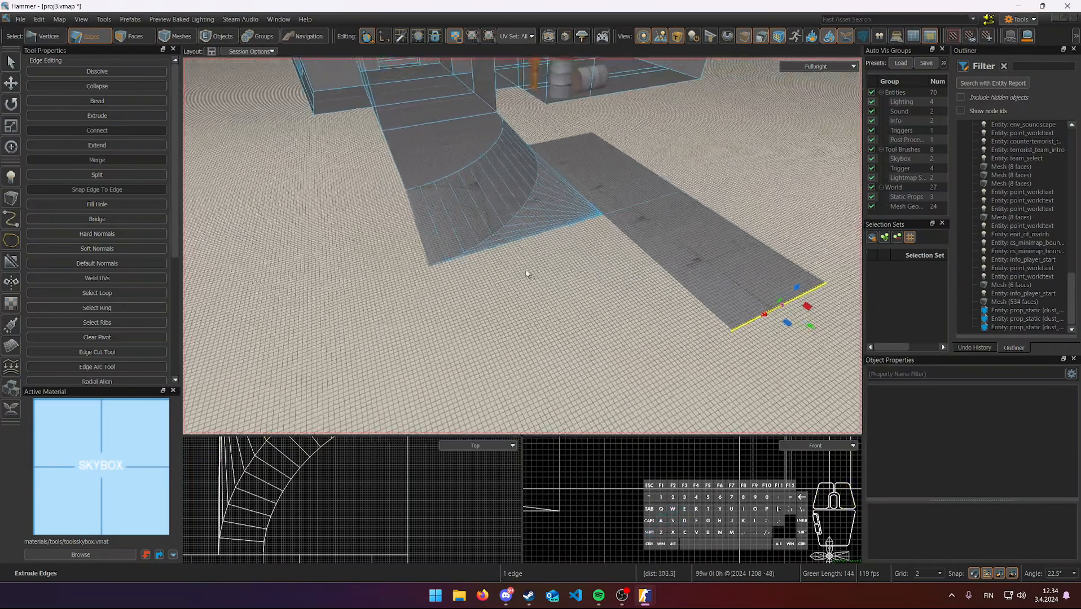
- Select the slope's bottom edge and the adjoining lower floor edge and fill the gap between them with a face
left_click(554, 231)
left_click(628, 241, "shift")
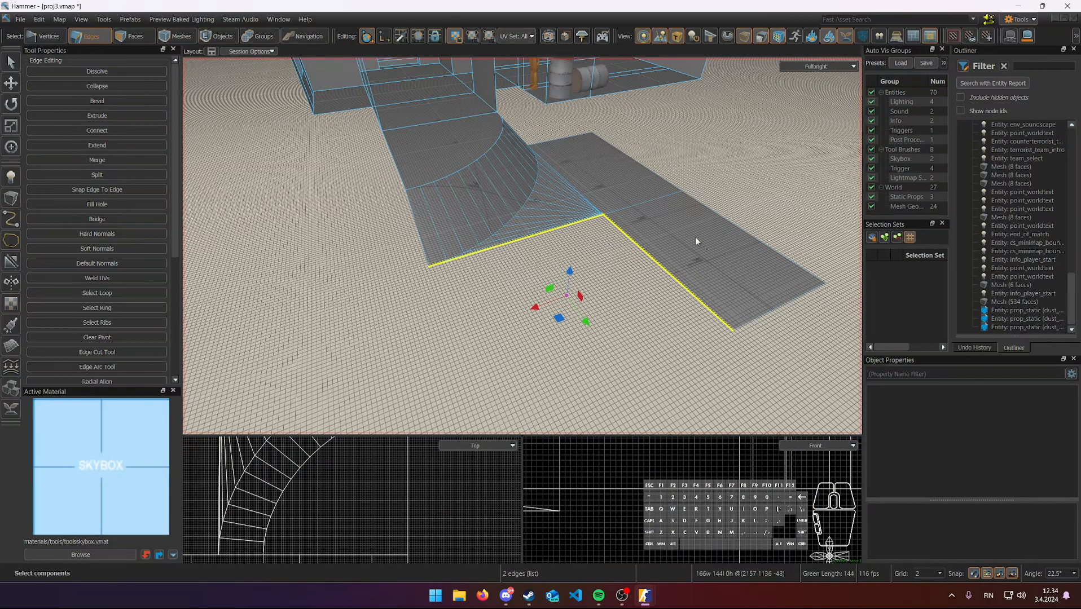
key("alt+b")
key("p")
- Cut the new triangular face from its inner corner at the slope's base to the middle of its outer edge
right_click_drag(690, 240, 522, 246)
key("w")
key("3")
left_click(536, 229)
key("c")
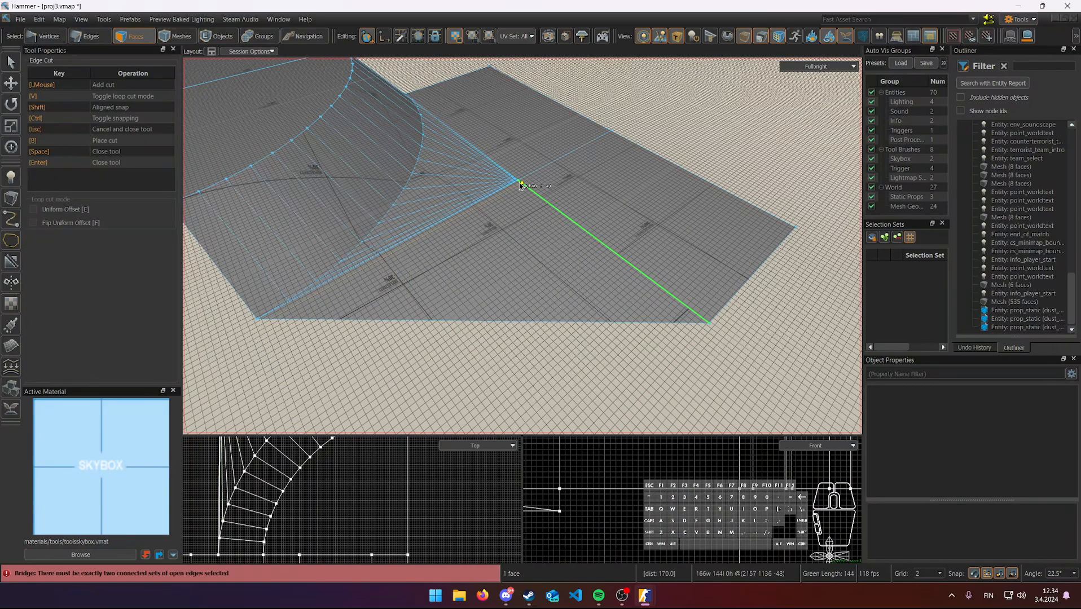
left_click(512, 323)
key("Return")
- Move the new vertex on the outer edge diagonally outward to about (2238, 1210) to square off the lower floor
key("1")
left_click(512, 322)
right_click_drag(572, 311, 571, 311)
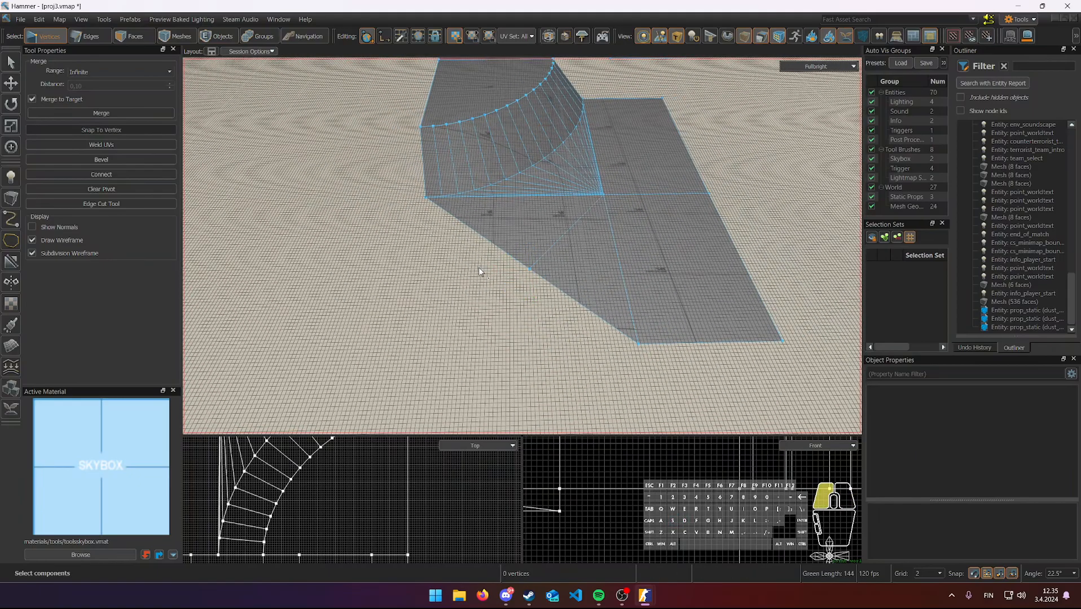
left_click(528, 271)
left_click_drag(498, 273, 407, 351)
right_click_drag(443, 333, 522, 246)
key("s")
key("d")
key("w")
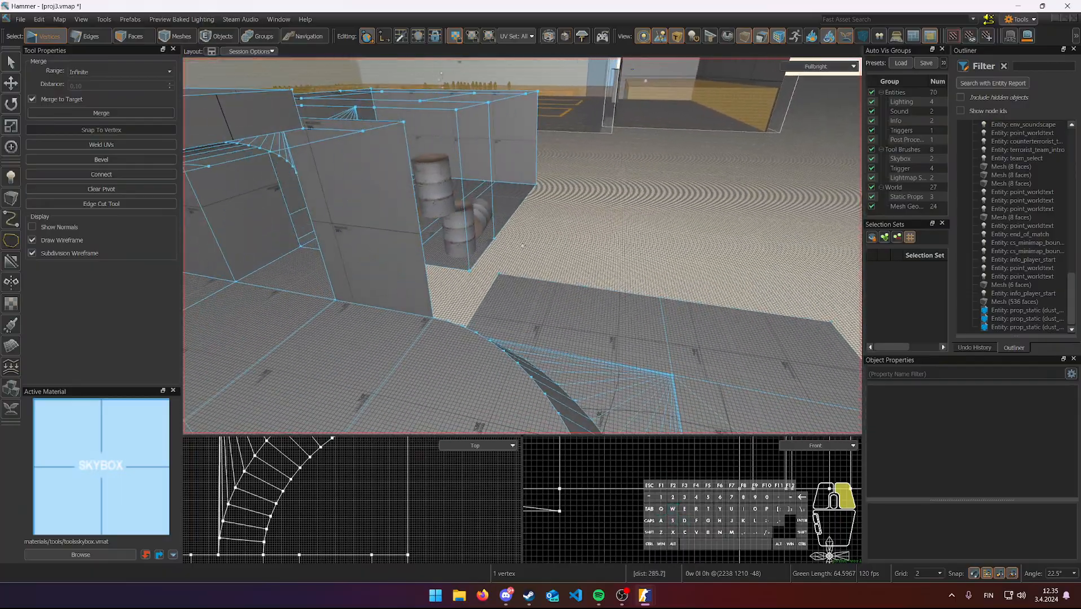